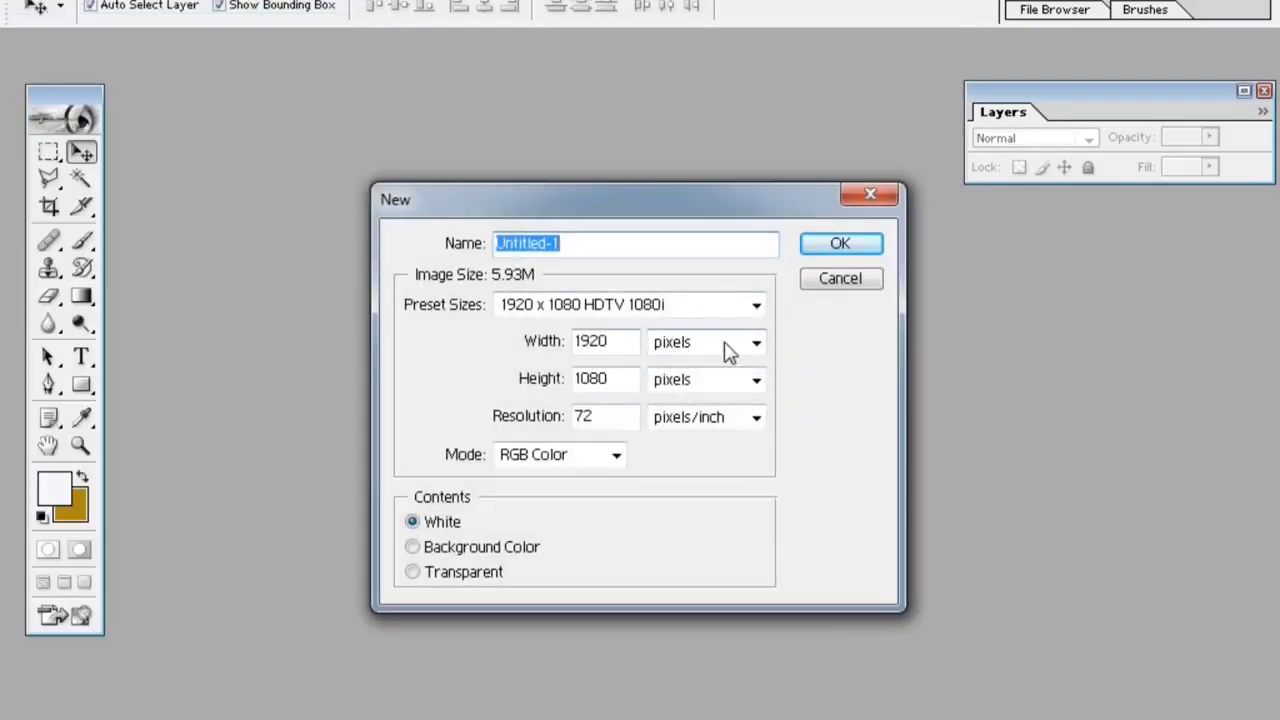
- Set the new document's size to 41 by 1081 pixels and switch both dimension units to inches
{"action": "double_click", "coordinate": [614, 345]}
{"action": "type", "text": "41"}
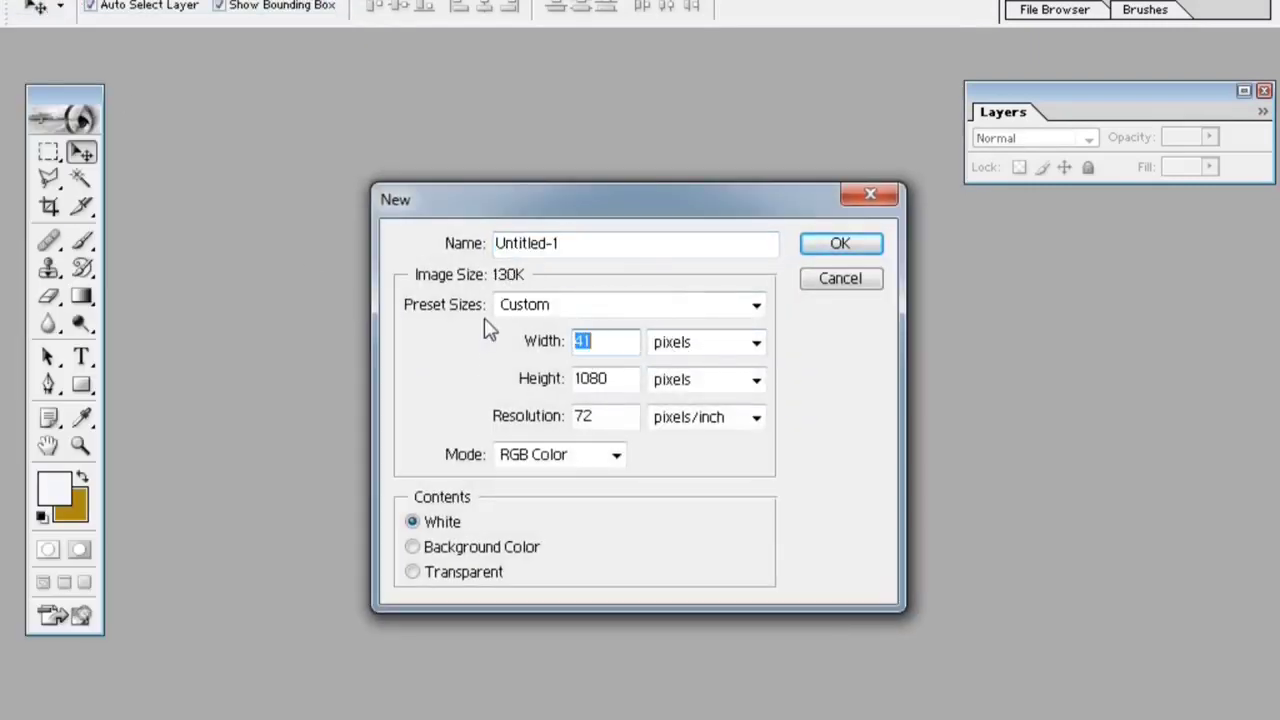
{"action": "double_click", "coordinate": [594, 378]}
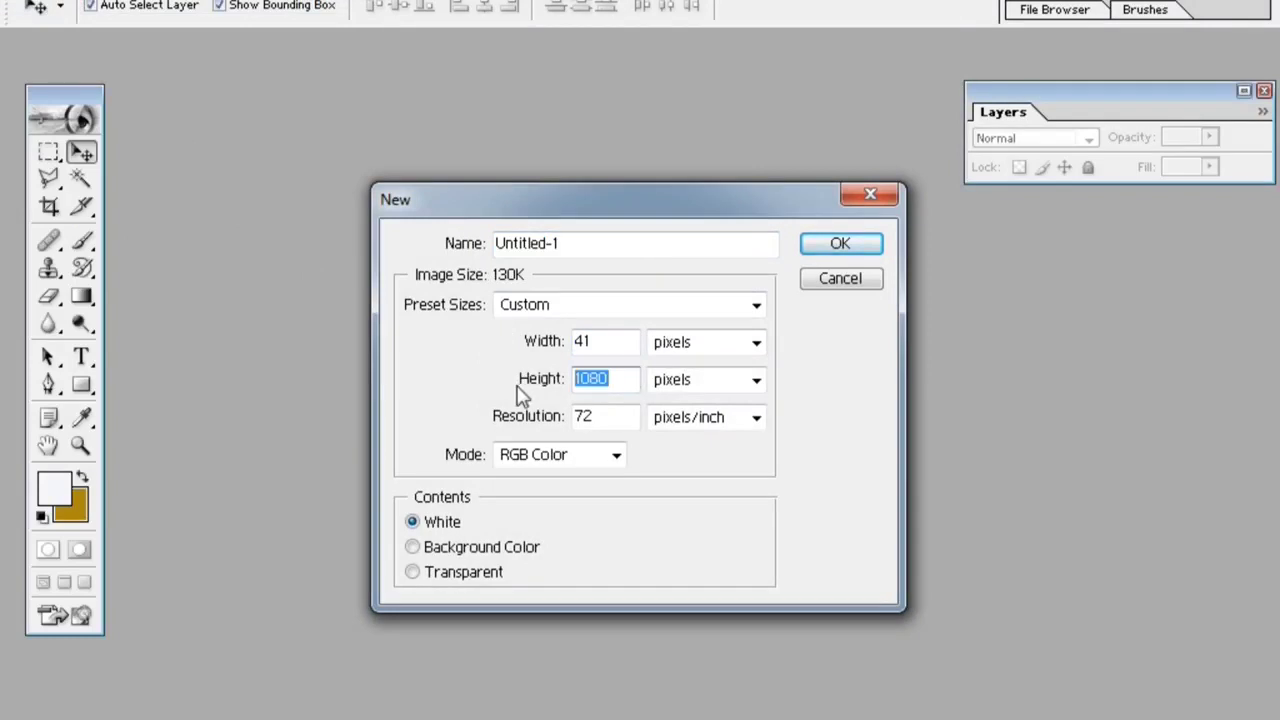
{"action": "type", "text": "1081"}
{"action": "left_click", "coordinate": [756, 342]}
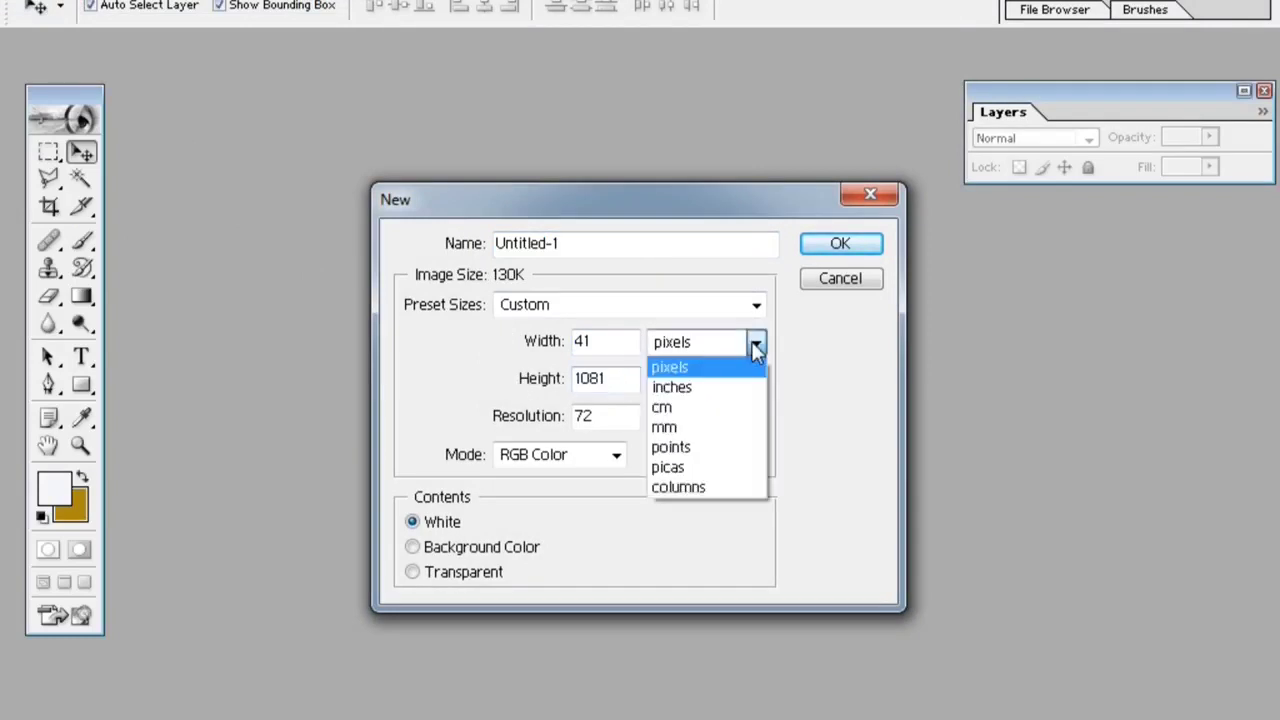
{"action": "left_click", "coordinate": [714, 390]}
{"action": "left_click", "coordinate": [756, 382]}
{"action": "left_click", "coordinate": [711, 427]}
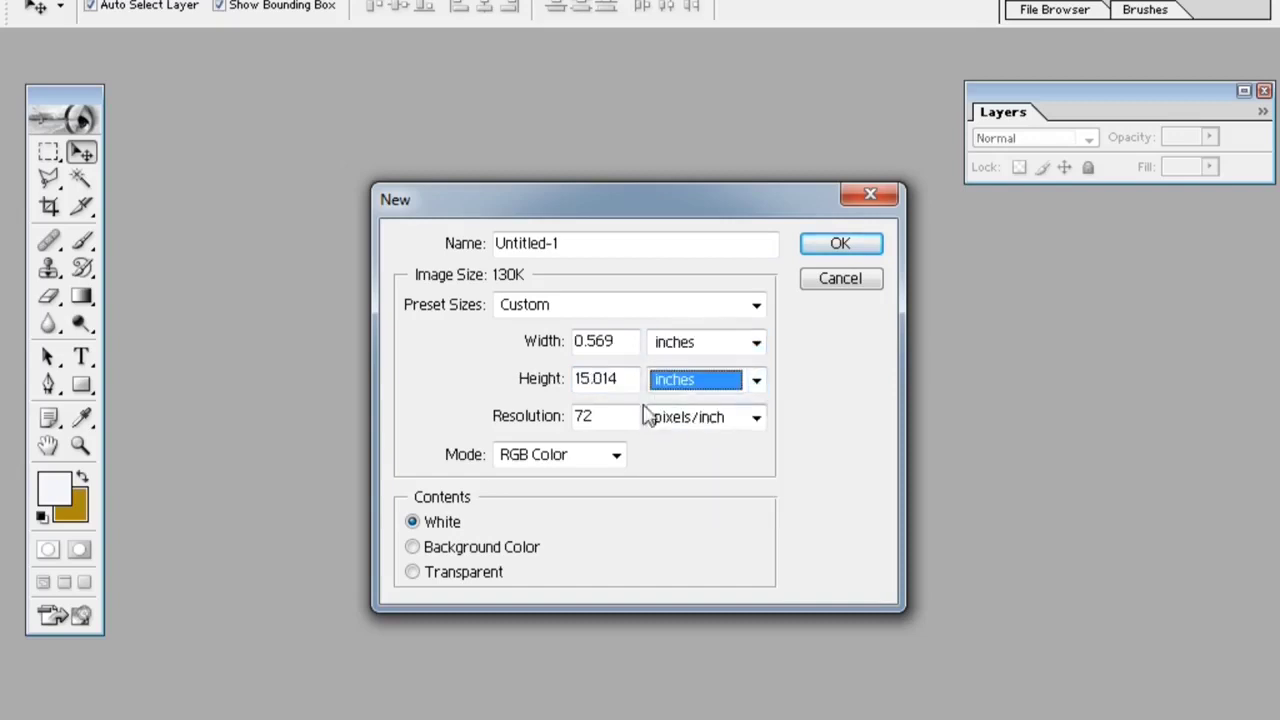
- Create the document with a width of 40 inches and a resolution of 300 pixels/inch, and maximize its window
{"action": "double_click", "coordinate": [626, 347]}
{"action": "type", "text": "40"}
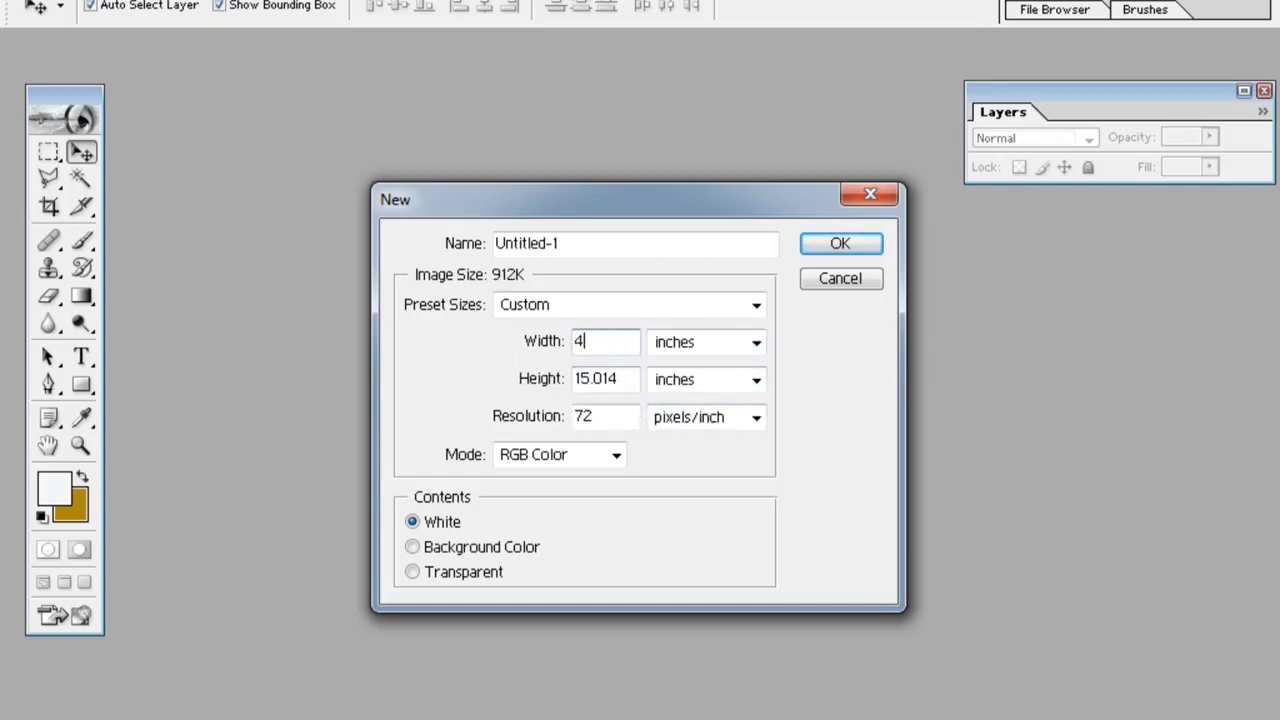
{"action": "double_click", "coordinate": [590, 416]}
{"action": "type", "text": "300"}
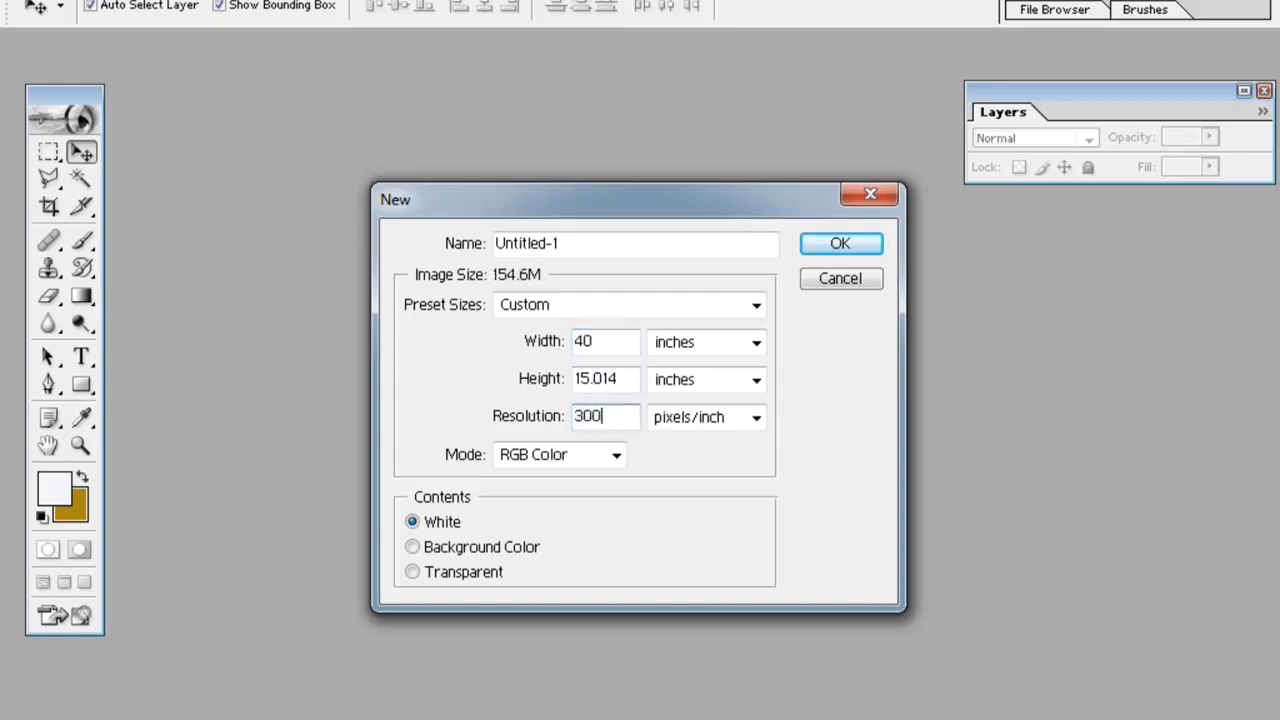
{"action": "left_click", "coordinate": [845, 243]}
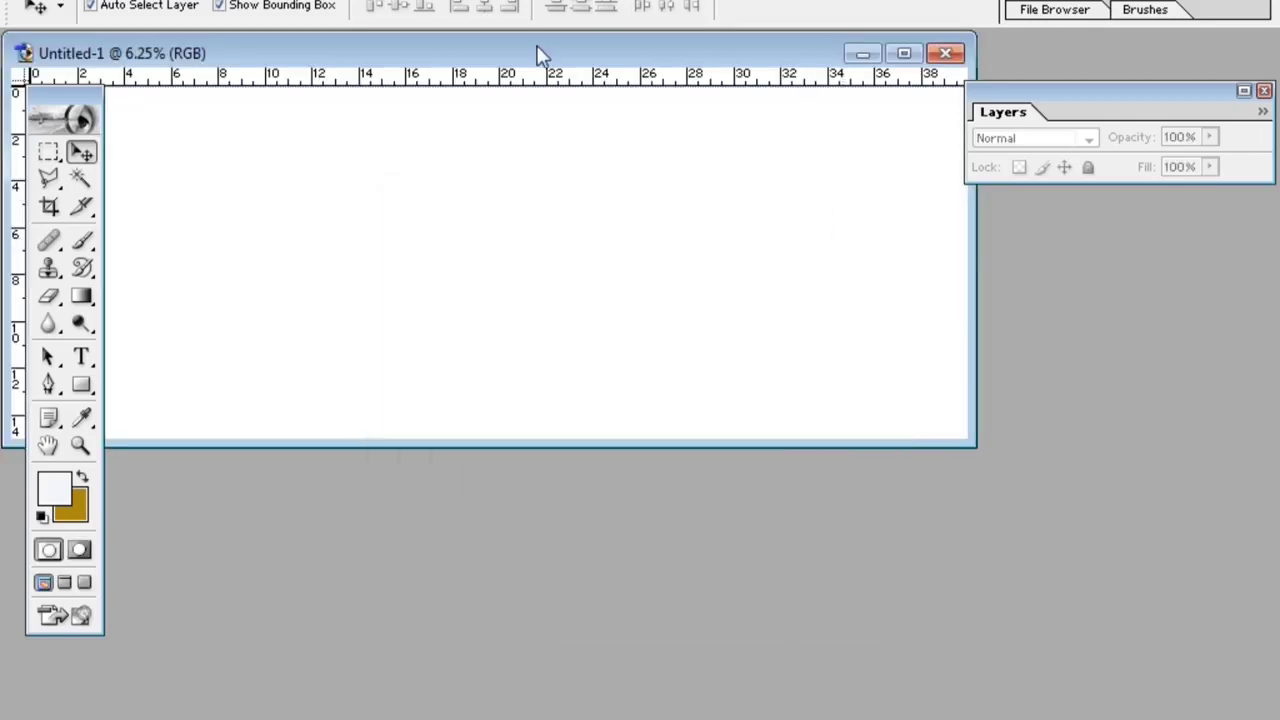
{"action": "left_click_drag", "start_coordinate": [540, 55], "coordinate": [700, 240]}
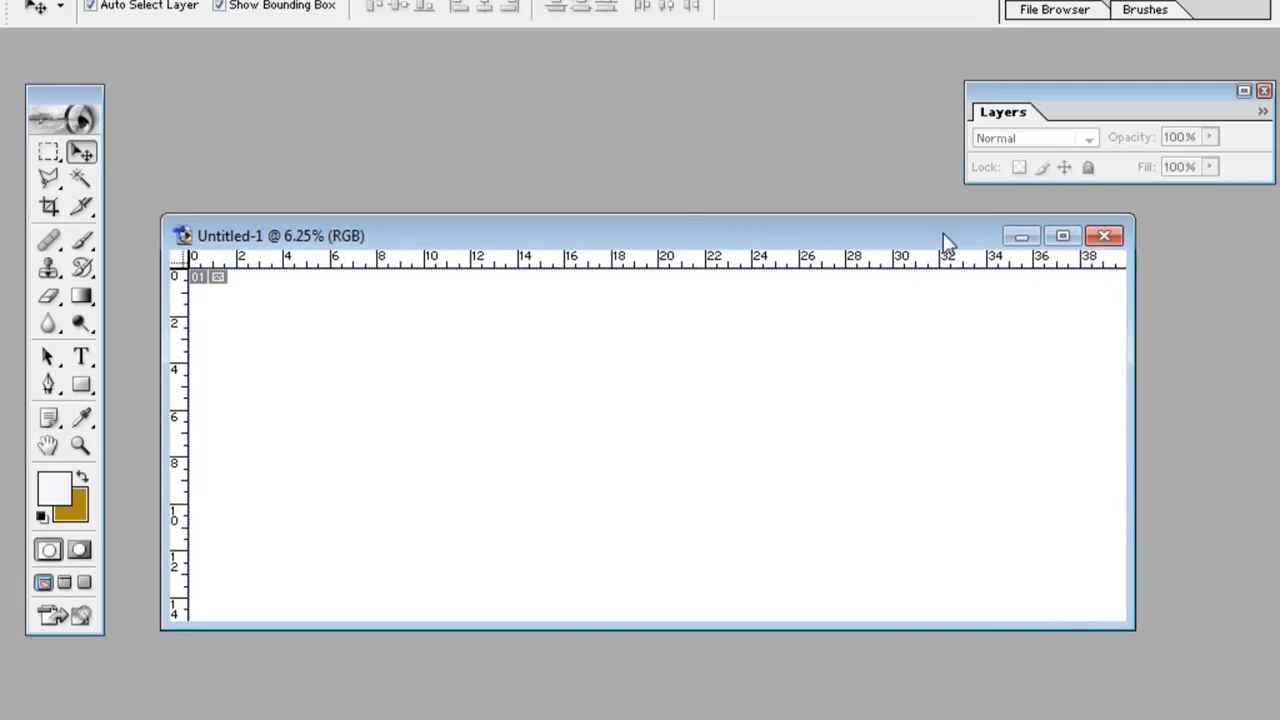
{"action": "left_click", "coordinate": [1062, 236]}
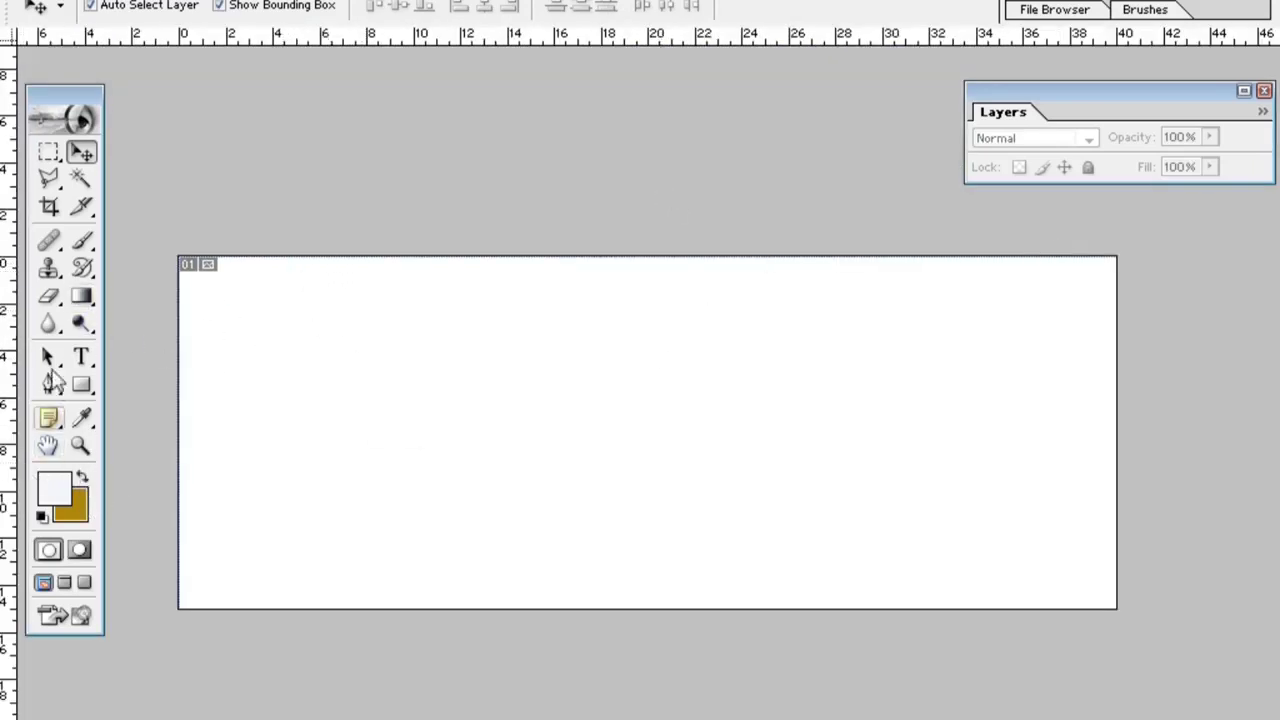
- Draw a rectangle about 8.2 inches square at the canvas's upper-right corner, extending slightly past the right edge
{"action": "left_click", "coordinate": [84, 388]}
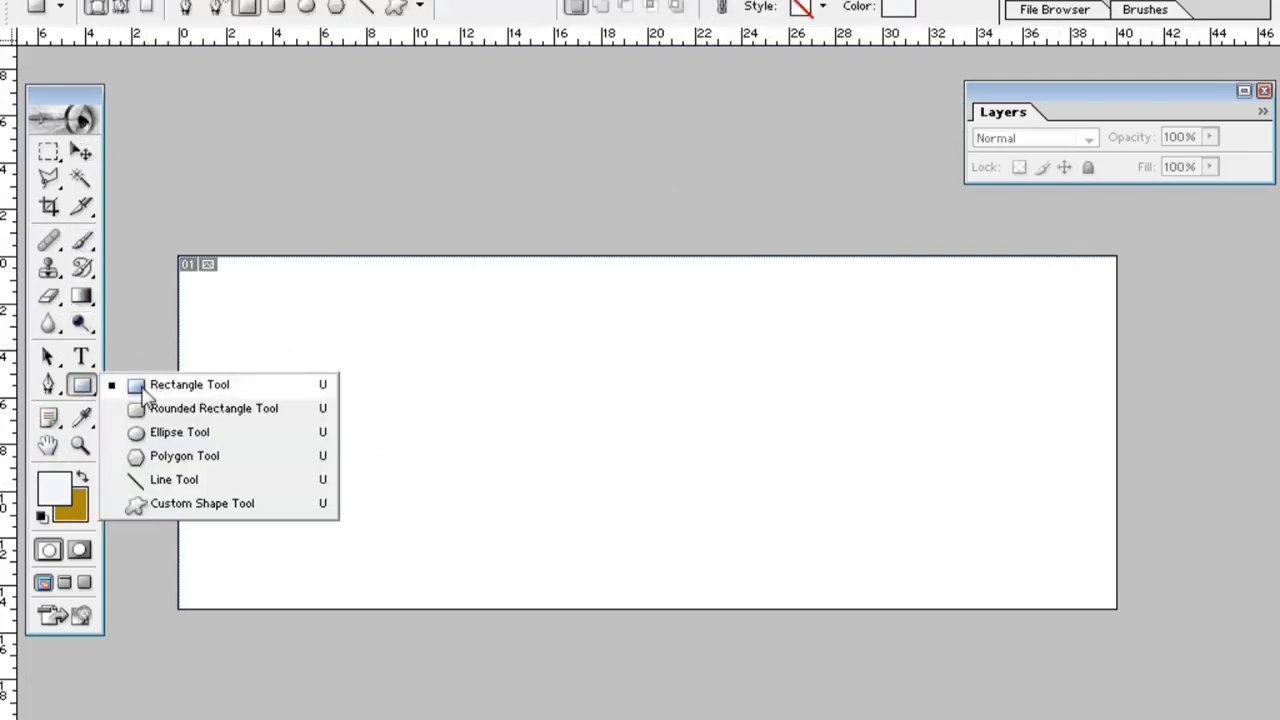
{"action": "left_click", "coordinate": [180, 385]}
{"action": "left_click_drag", "start_coordinate": [942, 265], "coordinate": [1134, 450]}
{"action": "left_click", "coordinate": [81, 151]}
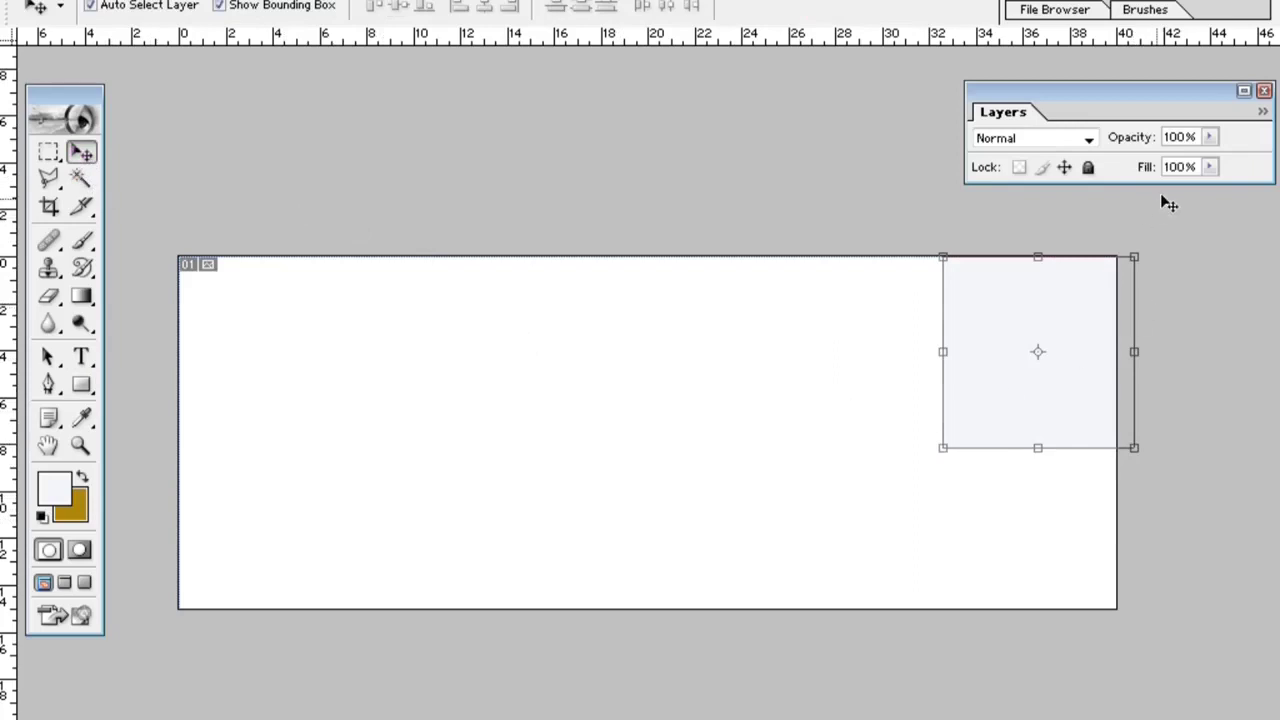
- Expand the Layers palette and set the corner rectangle's fill to dark blue, RGB 30, 44, 101
{"action": "left_click", "coordinate": [1244, 91]}
{"action": "double_click", "coordinate": [1108, 199]}
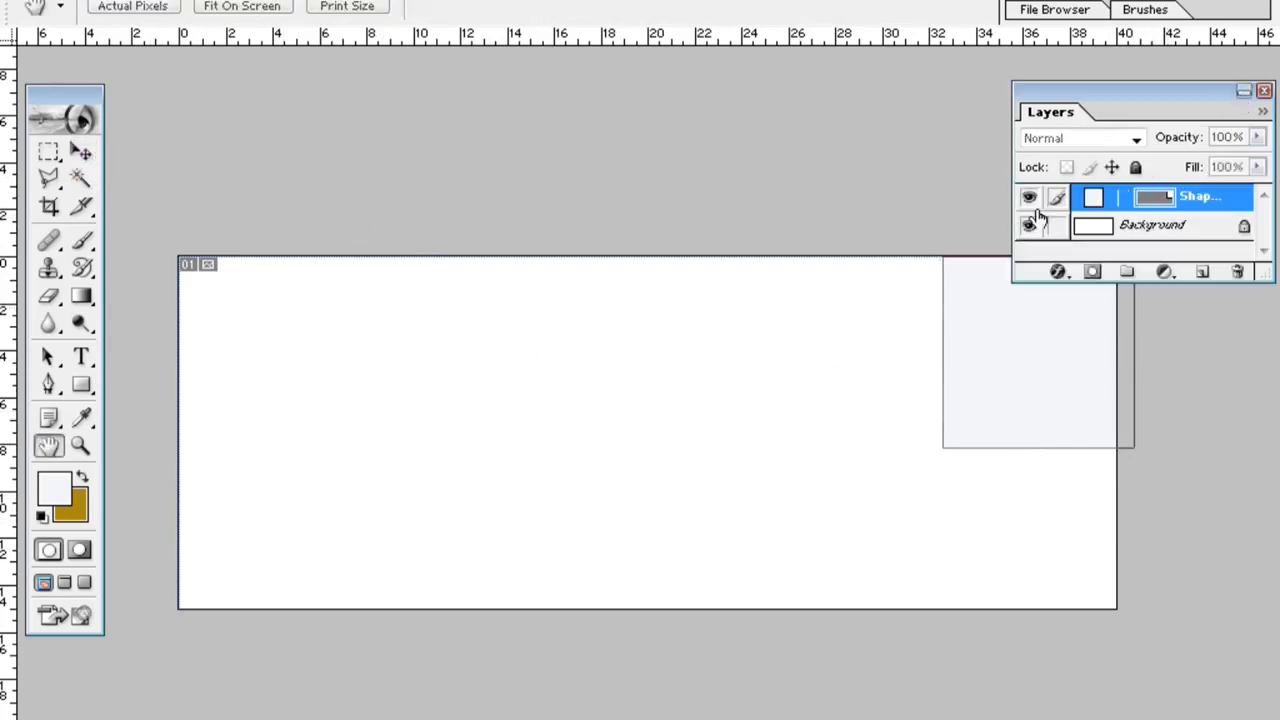
{"action": "left_click", "coordinate": [584, 444]}
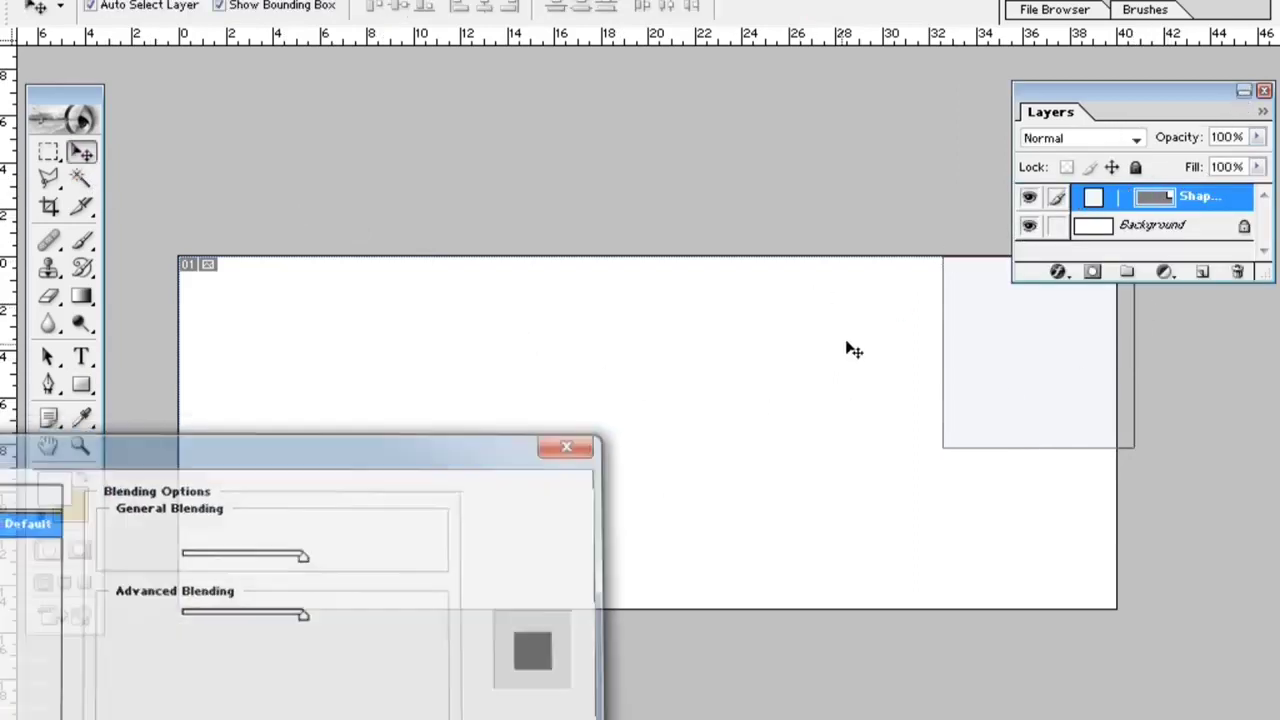
{"action": "double_click", "coordinate": [1094, 198]}
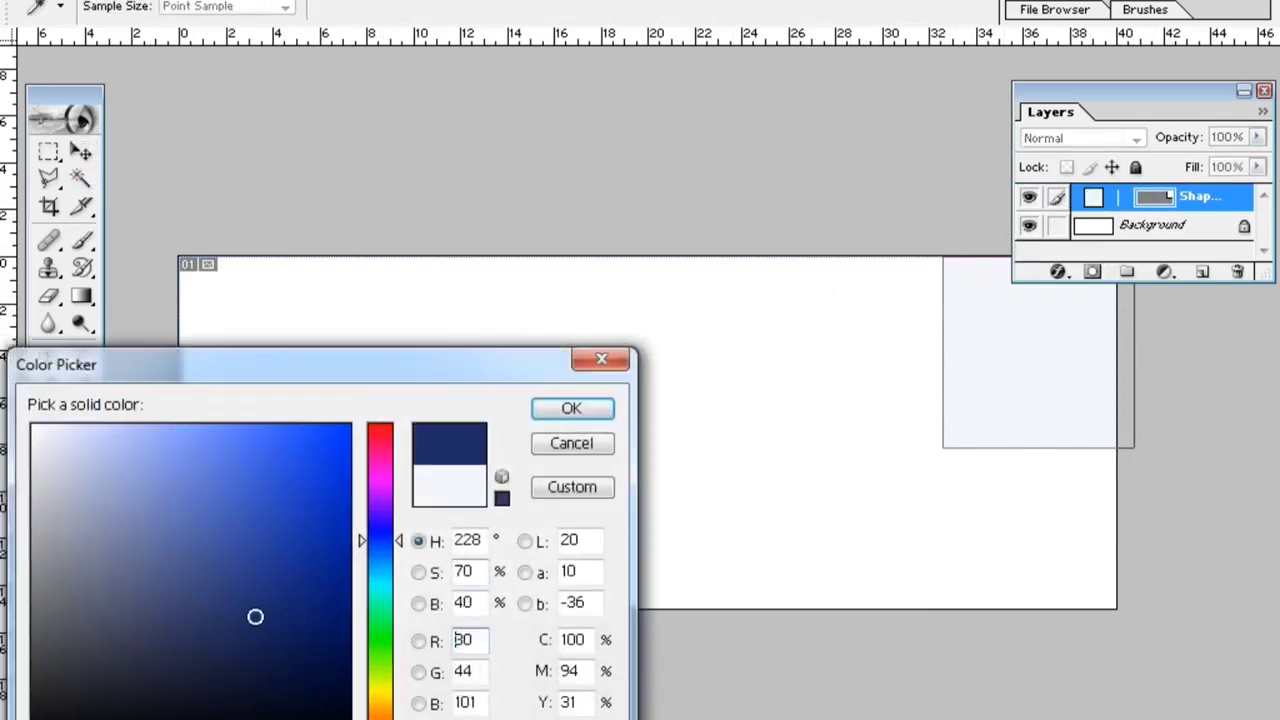
{"action": "left_click", "coordinate": [583, 409]}
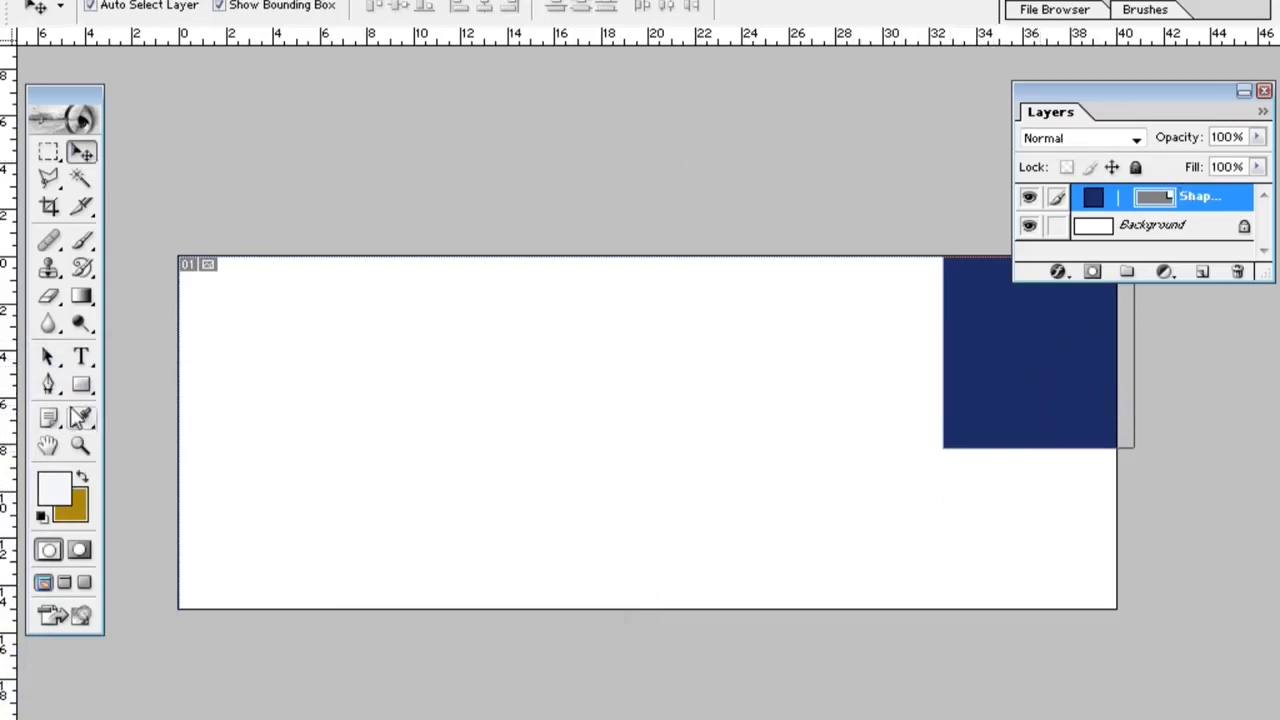
{"action": "left_click", "coordinate": [82, 242]}
{"action": "left_click", "coordinate": [82, 158]}
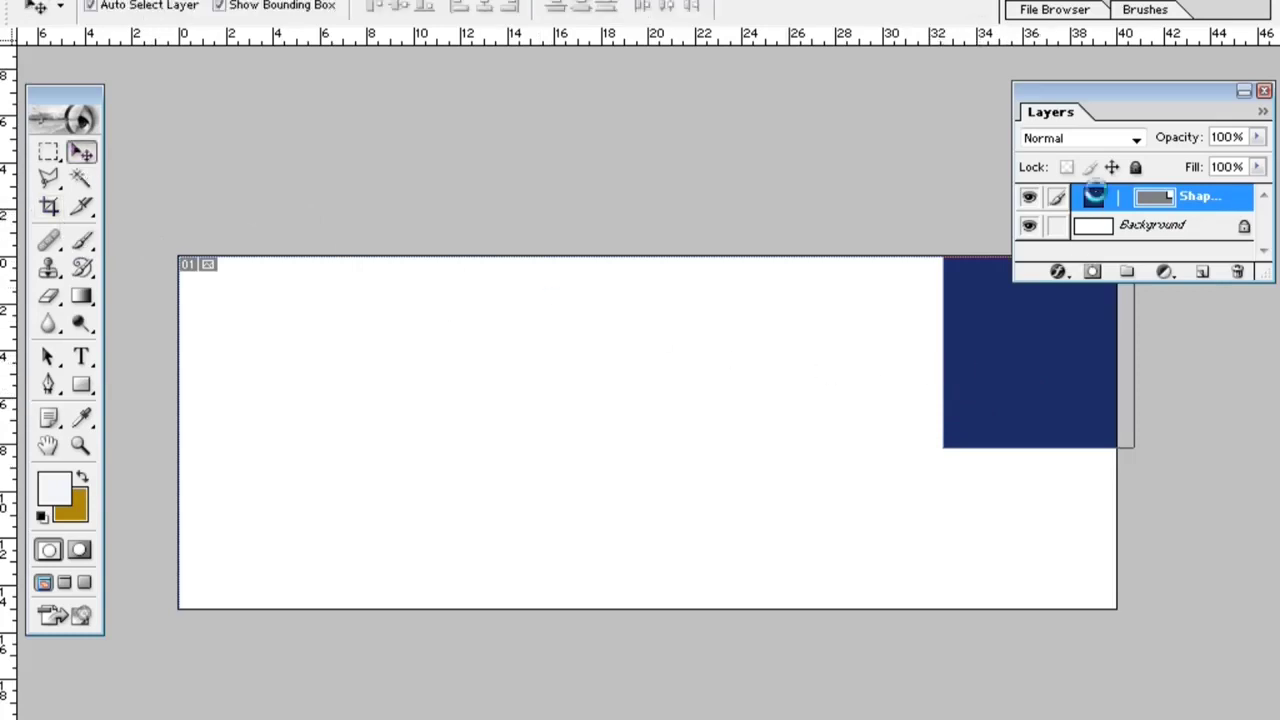
{"action": "double_click", "coordinate": [1094, 196]}
{"action": "left_click", "coordinate": [588, 362]}
{"action": "left_click", "coordinate": [1135, 229]}
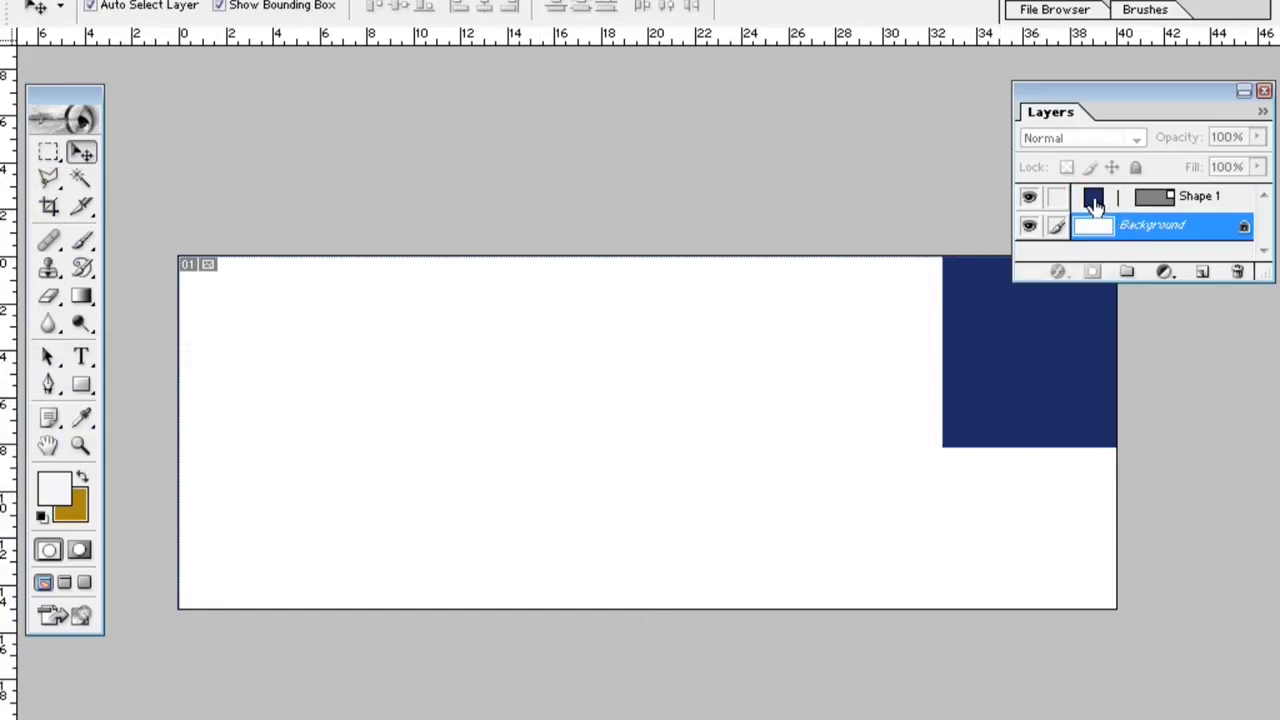
{"action": "left_click", "coordinate": [1140, 200]}
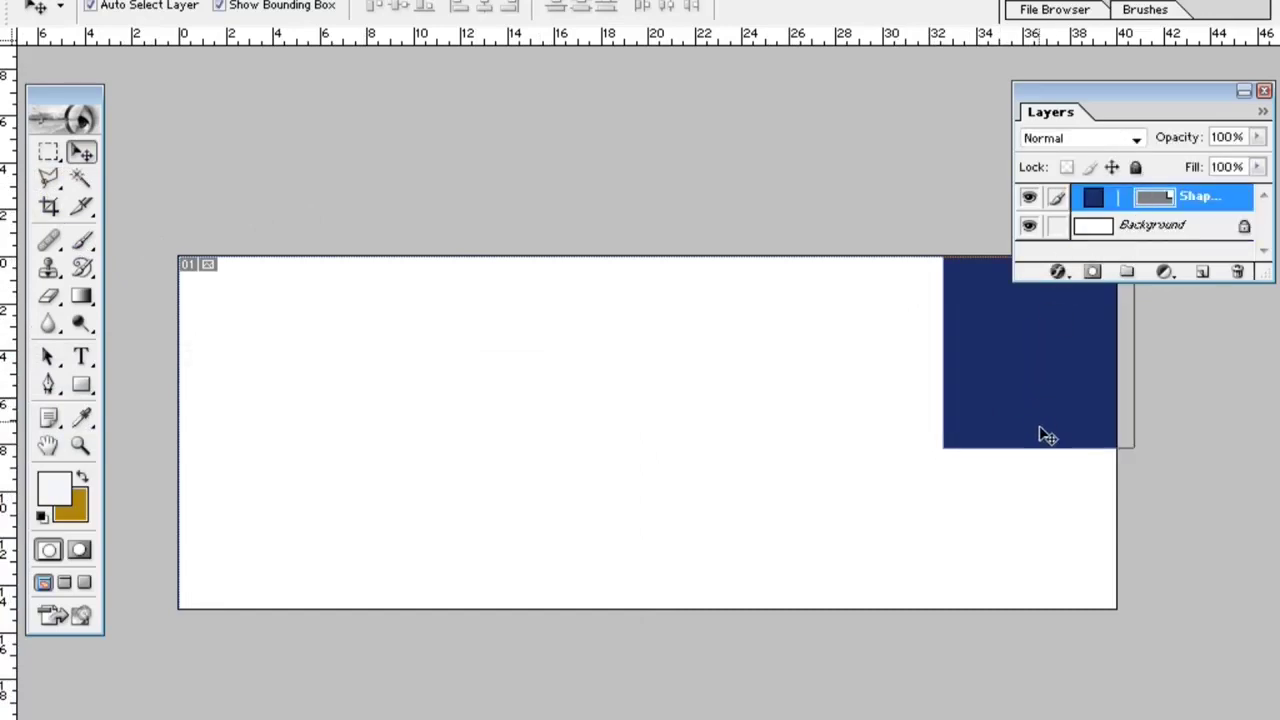
{"action": "double_click", "coordinate": [1190, 197]}
{"action": "left_click", "coordinate": [1204, 95]}
- Place a vertical guide at 20 inches and draw a rectangle about 6.5 inches square from the canvas's top edge, starting at the guide
{"action": "left_click_drag", "start_coordinate": [1030, 90], "coordinate": [954, 63]}
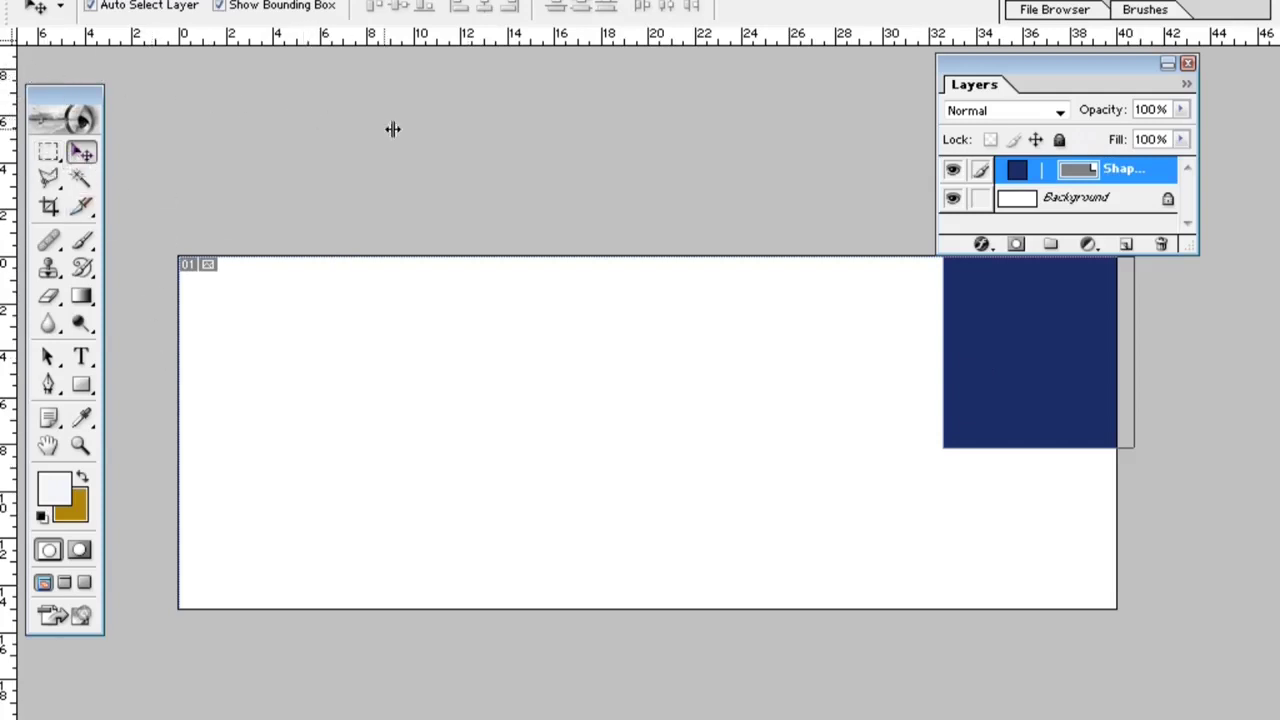
{"action": "left_click_drag", "start_coordinate": [393, 129], "coordinate": [649, 165]}
{"action": "left_click", "coordinate": [88, 386]}
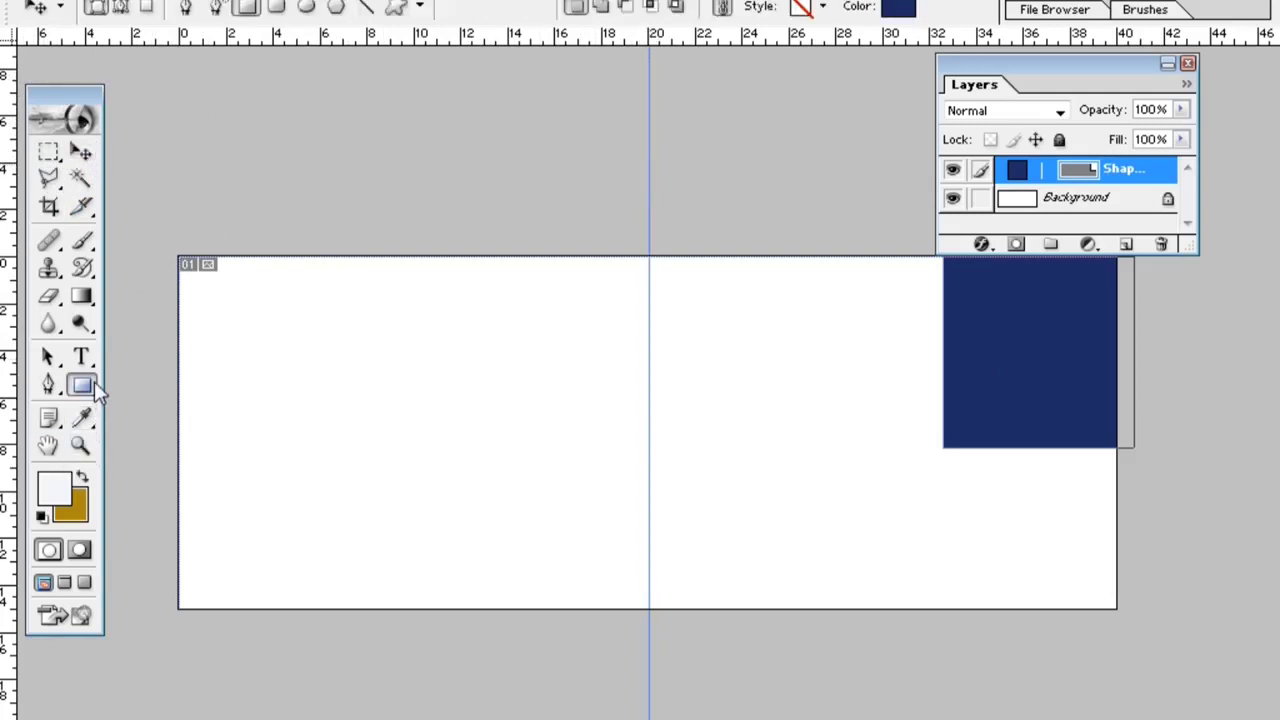
{"action": "left_click_drag", "start_coordinate": [649, 257], "coordinate": [800, 550]}
{"action": "left_click", "coordinate": [82, 151]}
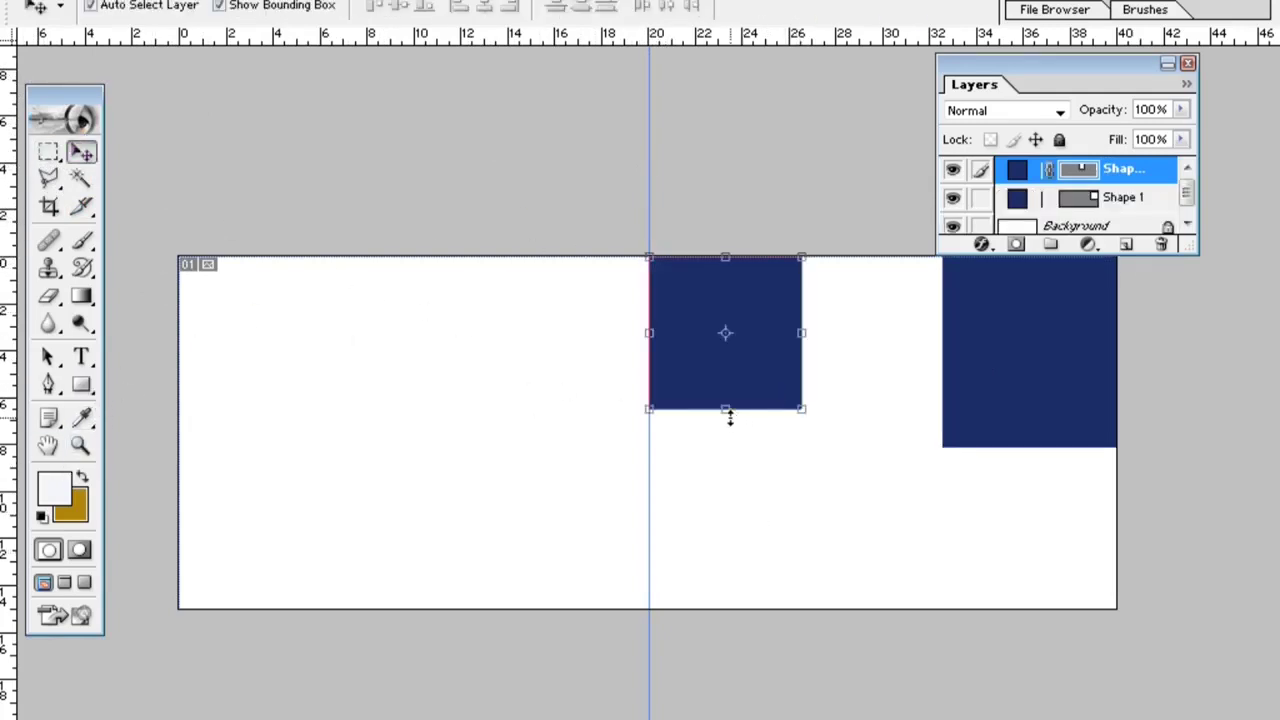
- Stretch the rectangle beside the guide to the full canvas height, widen it to 105.7%, and apply the transform
{"action": "left_click_drag", "start_coordinate": [730, 418], "coordinate": [751, 604]}
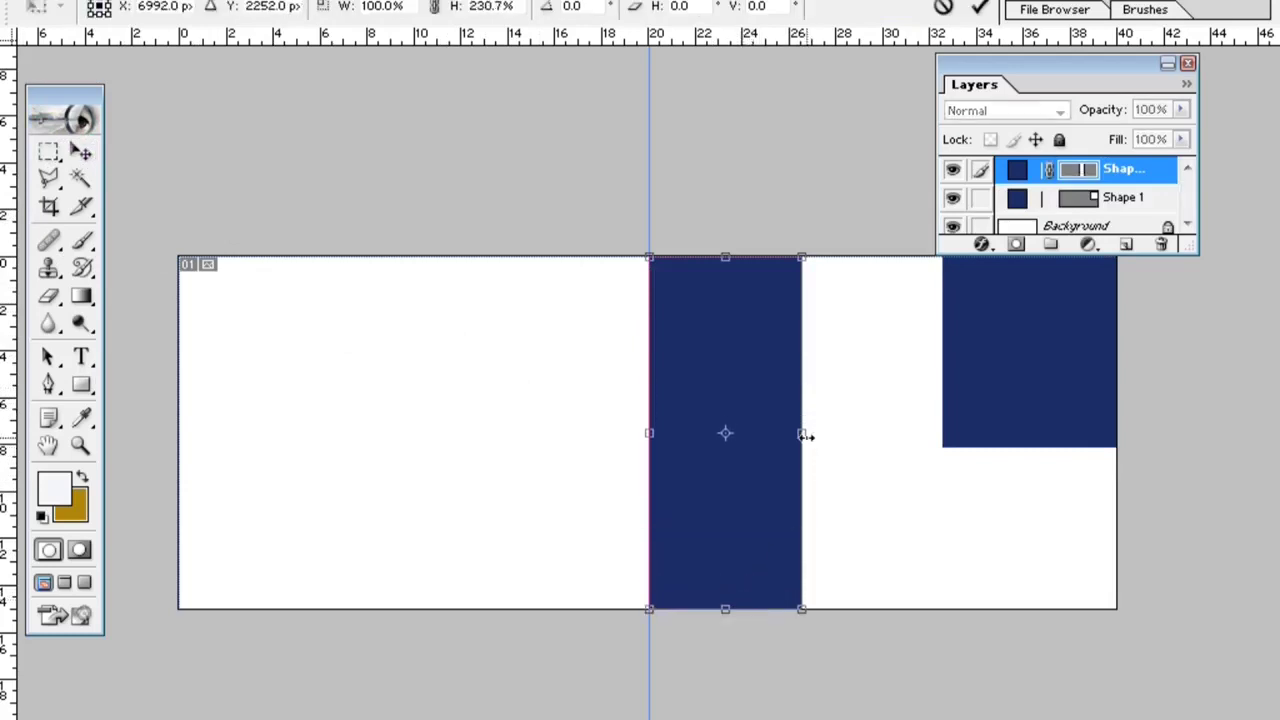
{"action": "left_click_drag", "start_coordinate": [801, 434], "coordinate": [810, 434]}
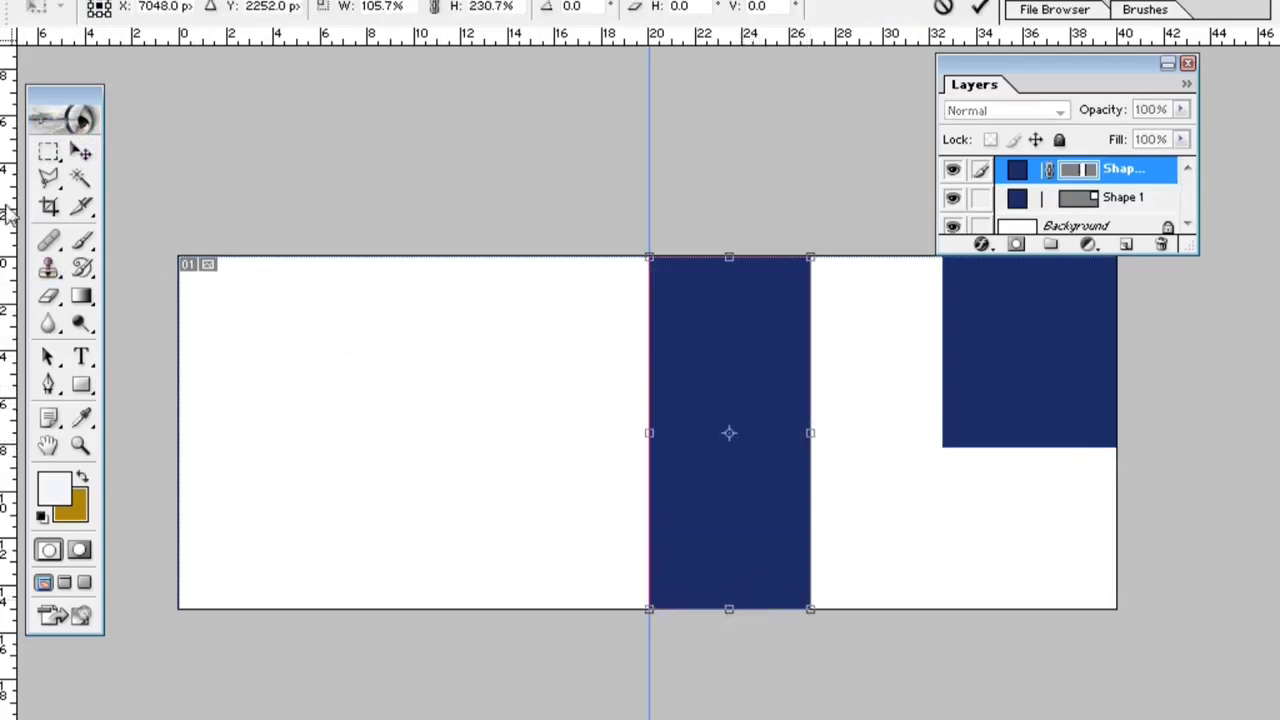
{"action": "left_click", "coordinate": [82, 151]}
{"action": "left_click", "coordinate": [498, 300]}
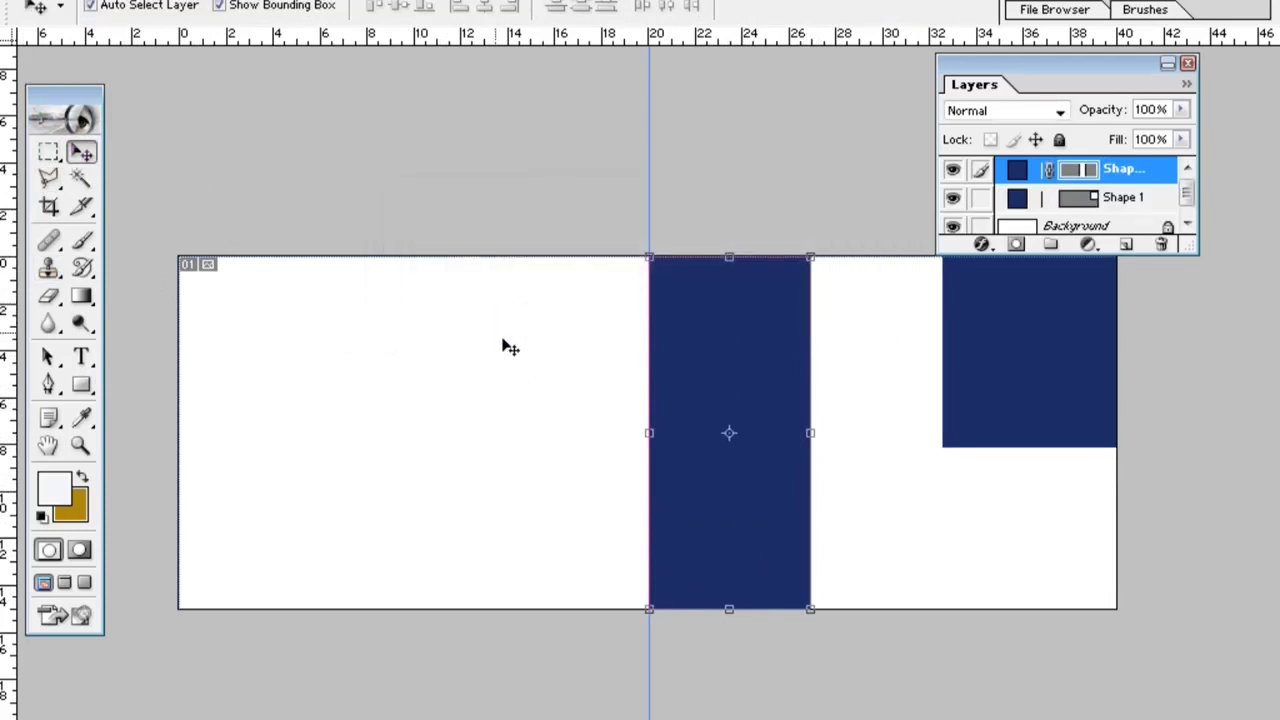
- Draw a third rectangle about 9 inches square, overlapping the full-height strip and the corner rectangle
{"action": "left_click", "coordinate": [84, 386]}
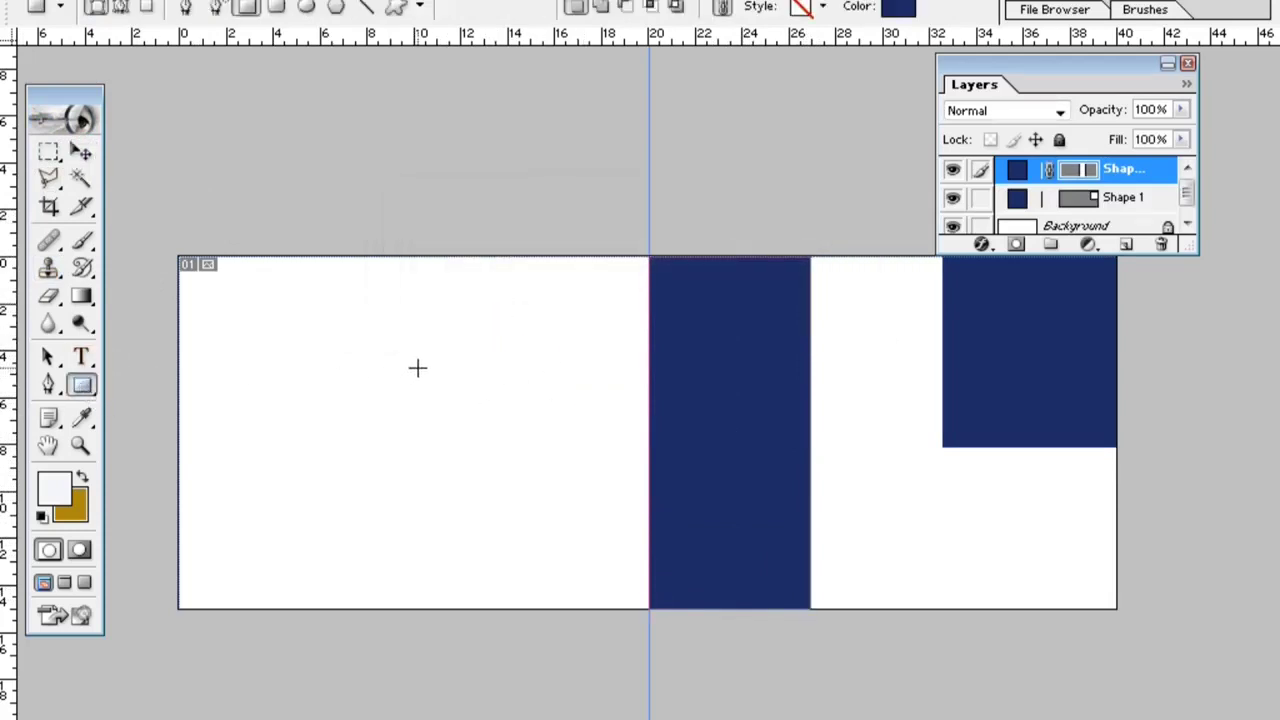
{"action": "mouse_move", "coordinate": [783, 364]}
{"action": "left_mouse_down"}
{"action": "mouse_move", "coordinate": [1046, 574]}
{"action": "mouse_move", "coordinate": [1025, 574]}
{"action": "left_mouse_up"}
{"action": "left_click", "coordinate": [82, 152]}
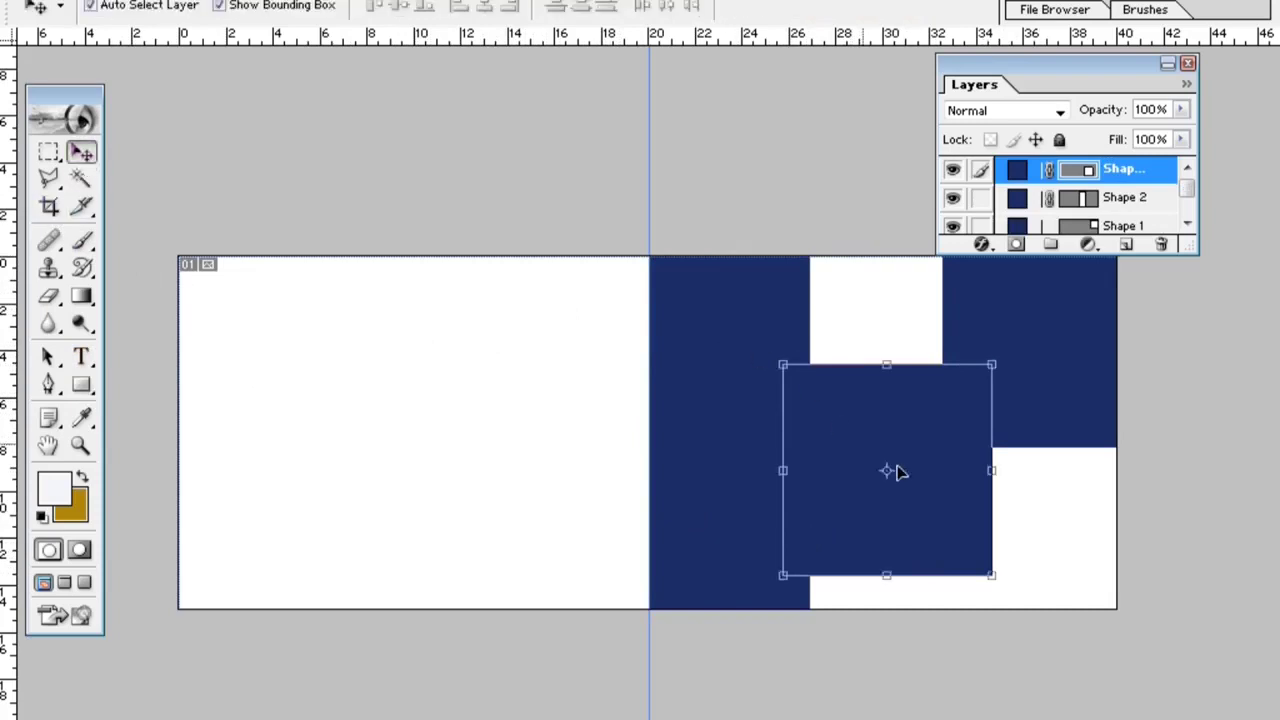
- Scale the third rectangle to 119.7% width and 94.6% height and position it just right of the full-height strip
{"action": "left_click_drag", "start_coordinate": [1001, 470], "coordinate": [1034, 470]}
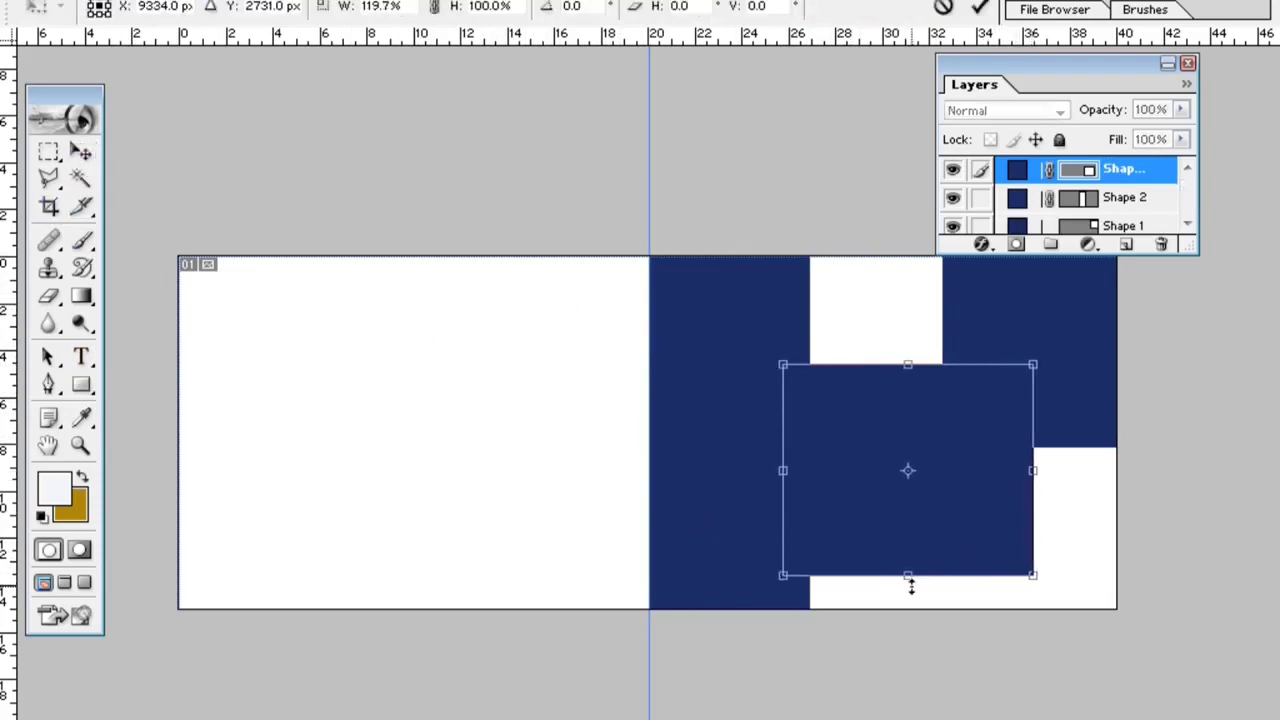
{"action": "left_click_drag", "start_coordinate": [908, 572], "coordinate": [898, 529]}
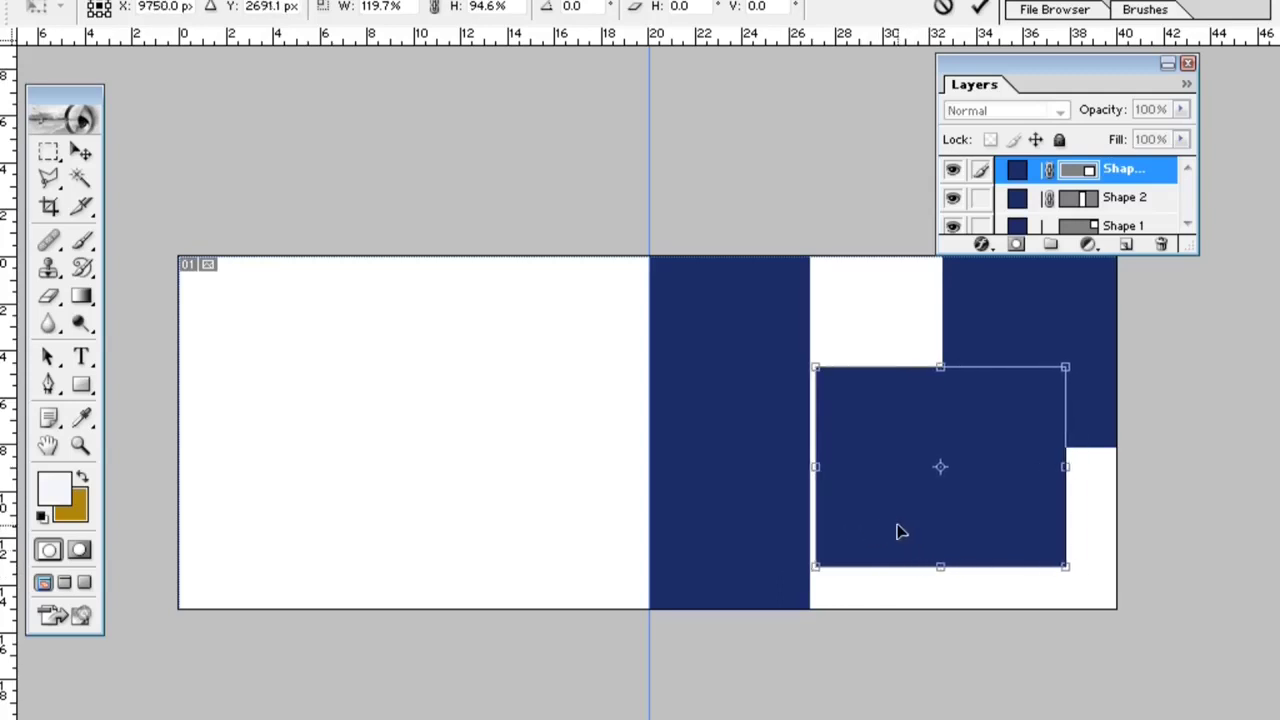
{"action": "left_click", "coordinate": [81, 151]}
{"action": "left_click", "coordinate": [522, 302]}
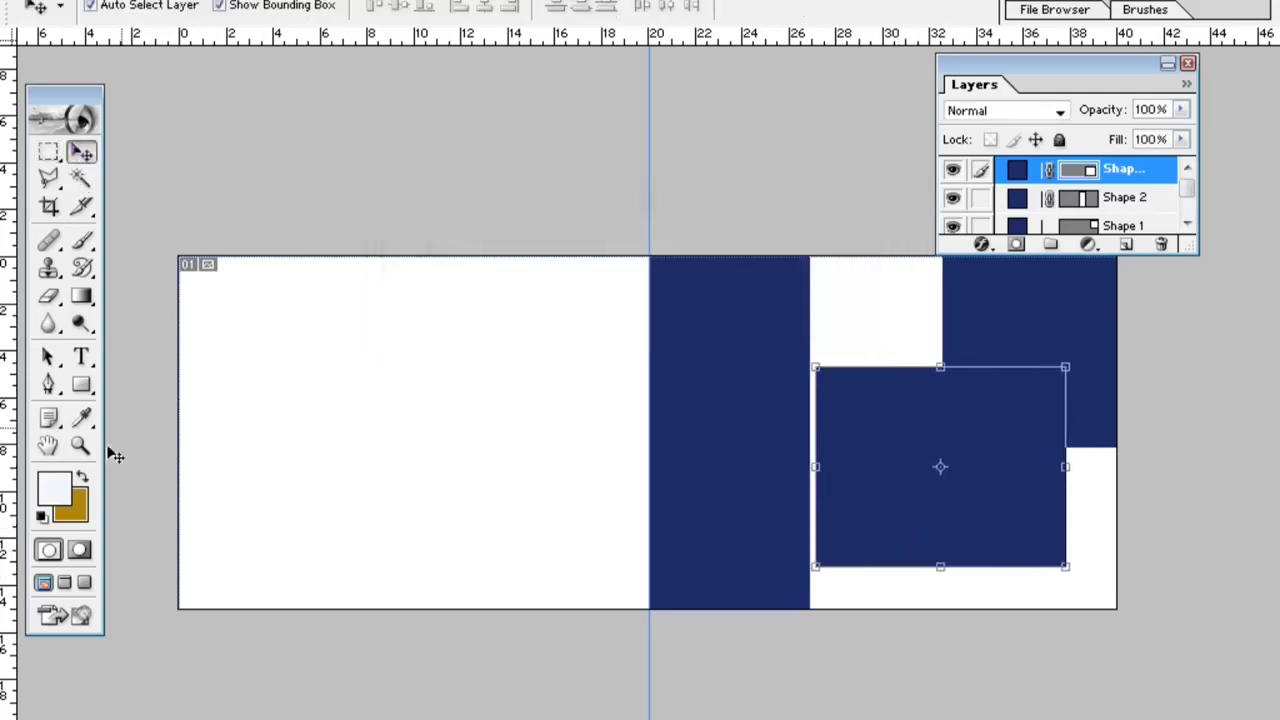
- Select the full-height strip's layer and change its fill colour to a dark bluish grey
{"action": "key", "text": "ctrl+bracketleft"}
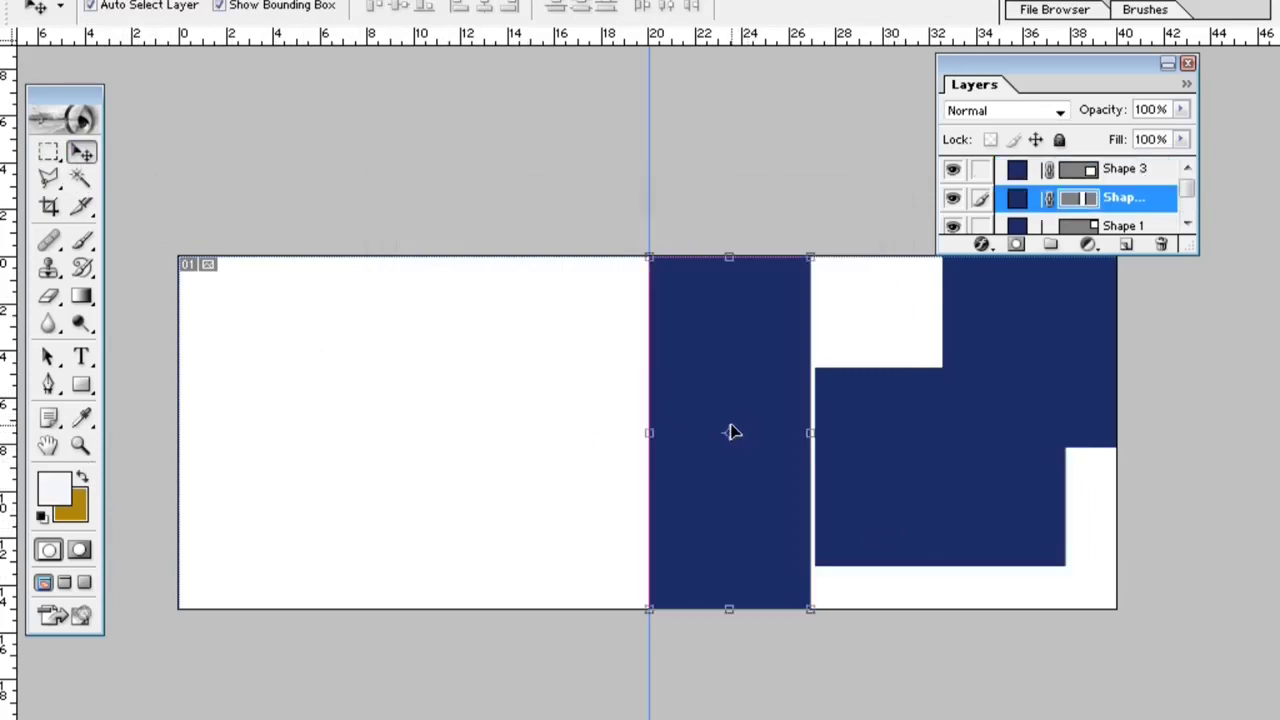
{"action": "key", "text": "i"}
{"action": "double_click", "coordinate": [1018, 199]}
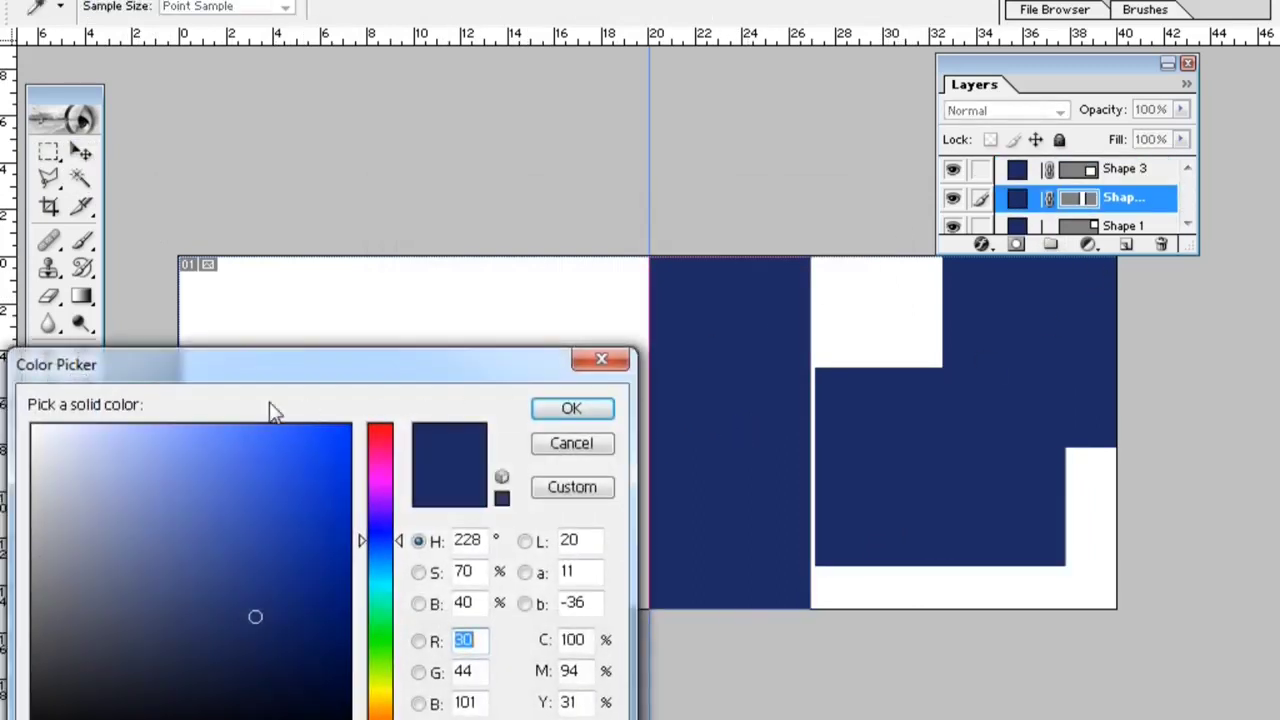
{"action": "left_click", "coordinate": [74, 597]}
{"action": "left_click", "coordinate": [570, 410]}
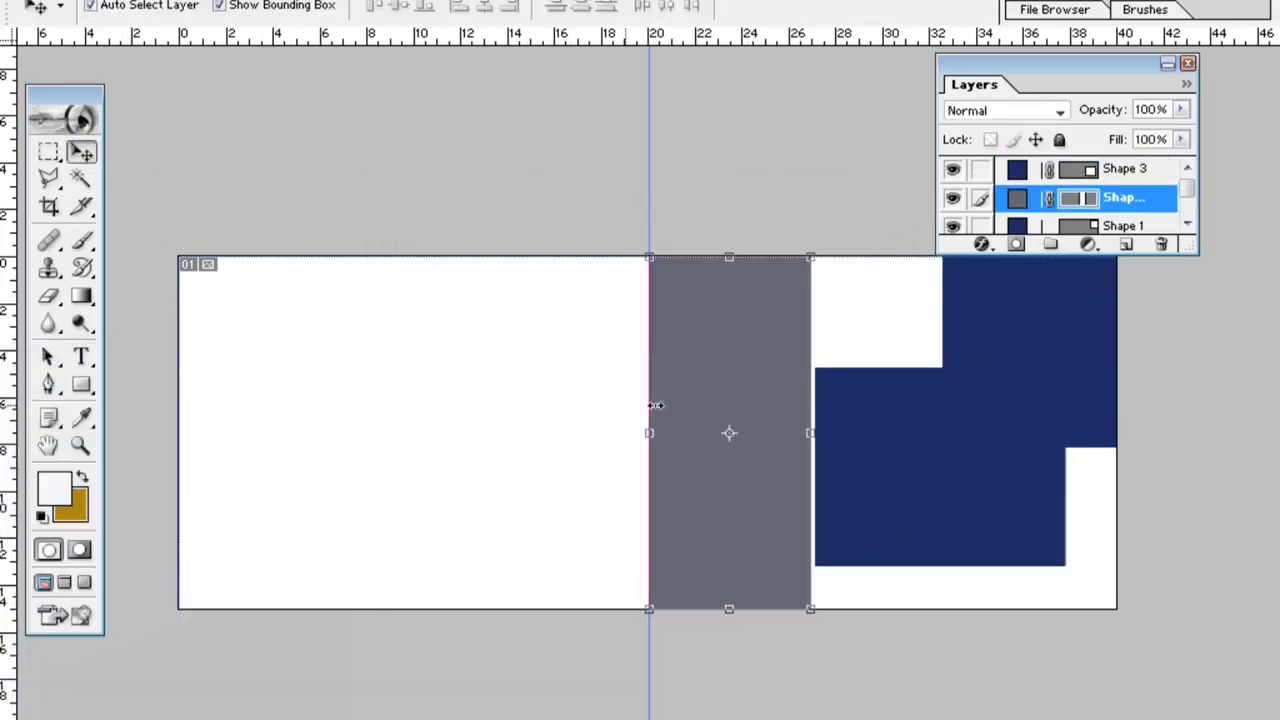
- Draw a rectangle about 3 inches high along the canvas's lower edge and widen it to 624.0% to span the right half
{"action": "left_click", "coordinate": [1051, 372]}
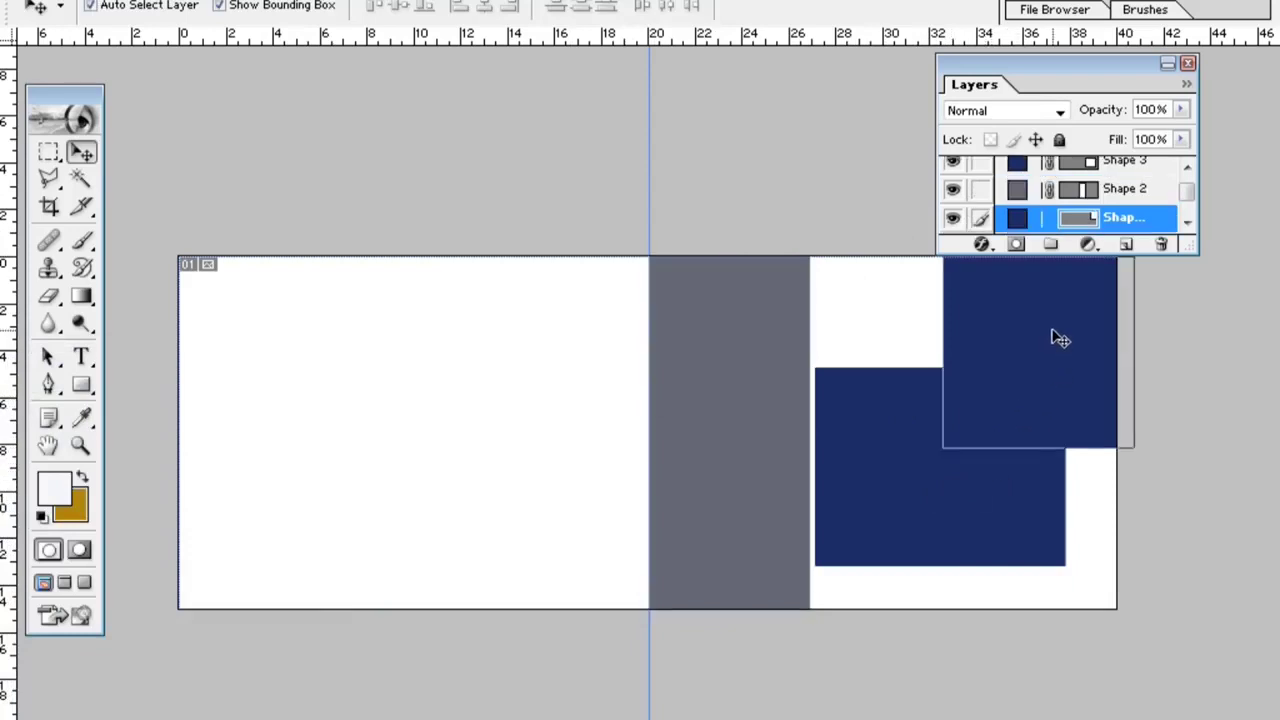
{"action": "left_click", "coordinate": [83, 388]}
{"action": "left_click", "coordinate": [114, 409]}
{"action": "left_click_drag", "start_coordinate": [272, 489], "coordinate": [1117, 583]}
{"action": "left_click", "coordinate": [82, 152]}
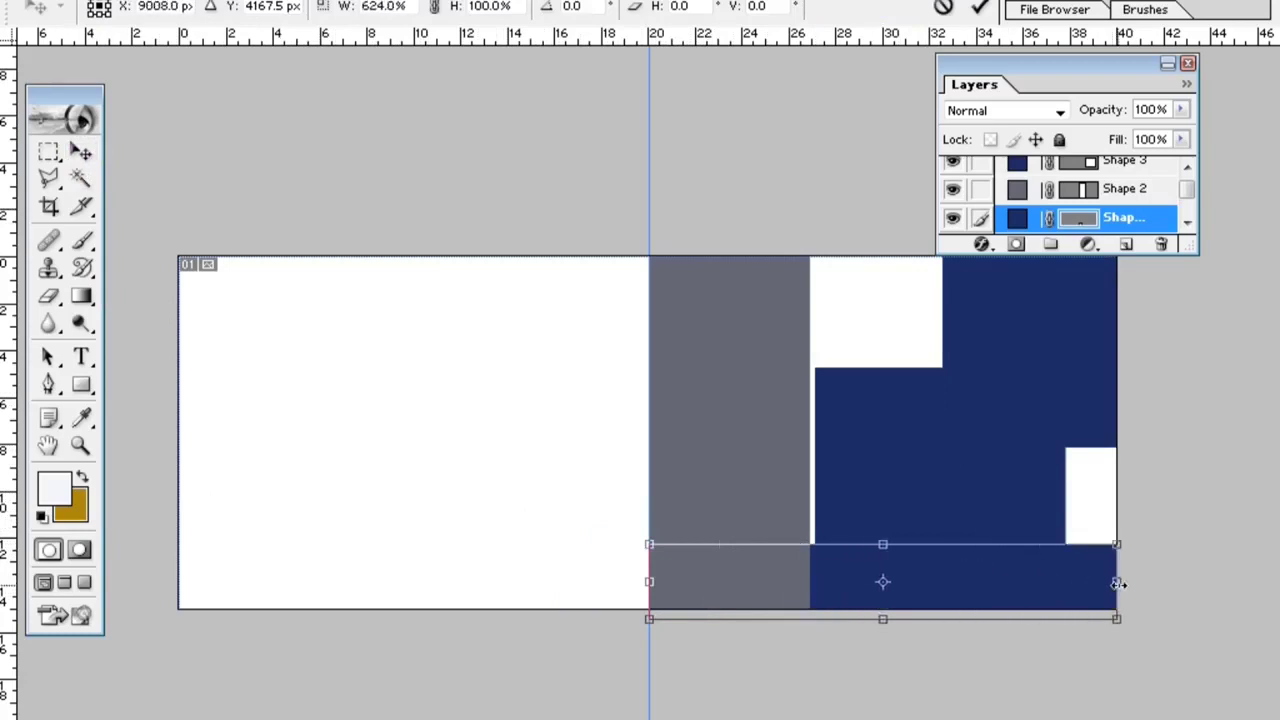
- Reduce the bottom rectangle's height to 53.4% so it forms a thin strip, and apply the transform
{"action": "left_click_drag", "start_coordinate": [882, 544], "coordinate": [880, 579]}
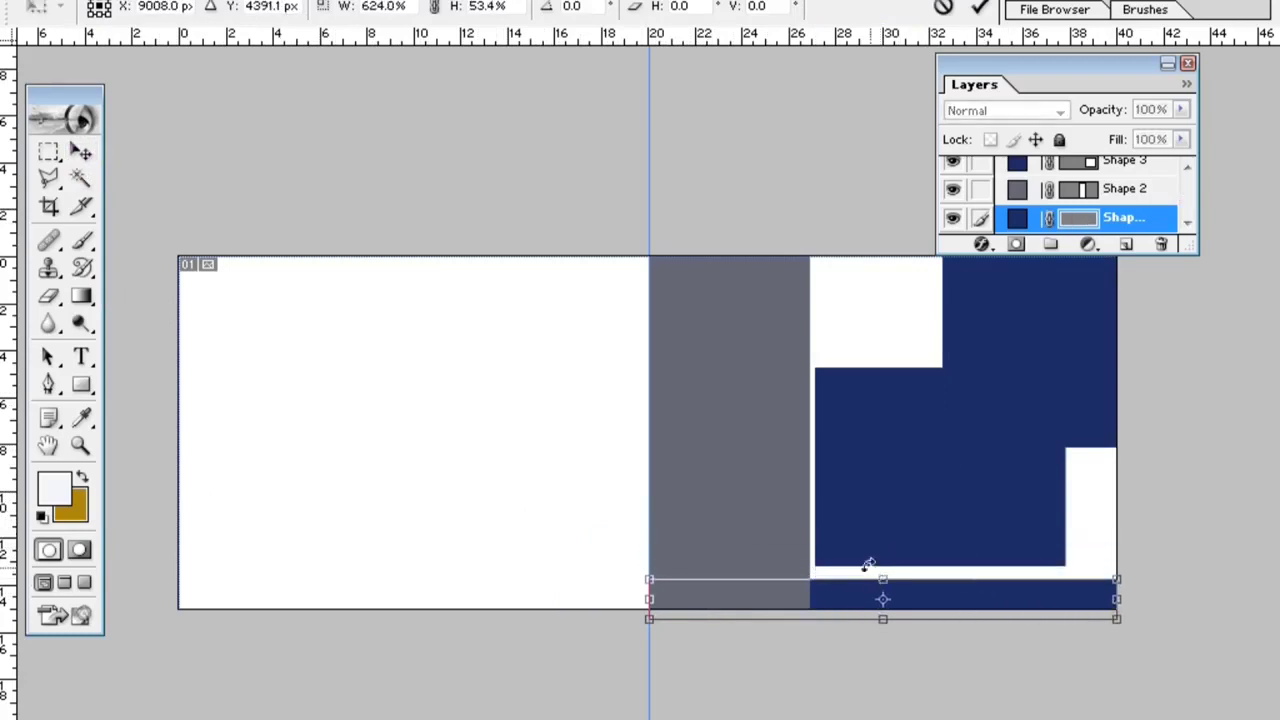
{"action": "left_click", "coordinate": [1166, 65]}
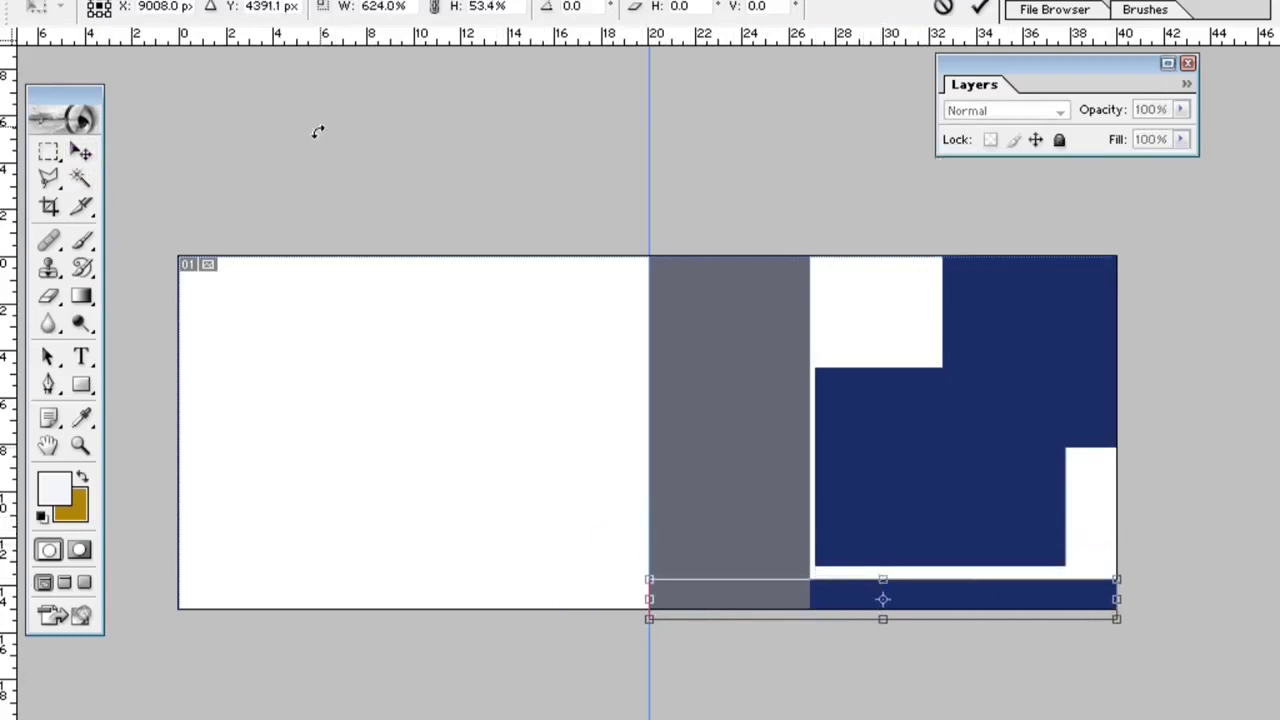
{"action": "left_click", "coordinate": [80, 152]}
{"action": "left_click", "coordinate": [530, 300]}
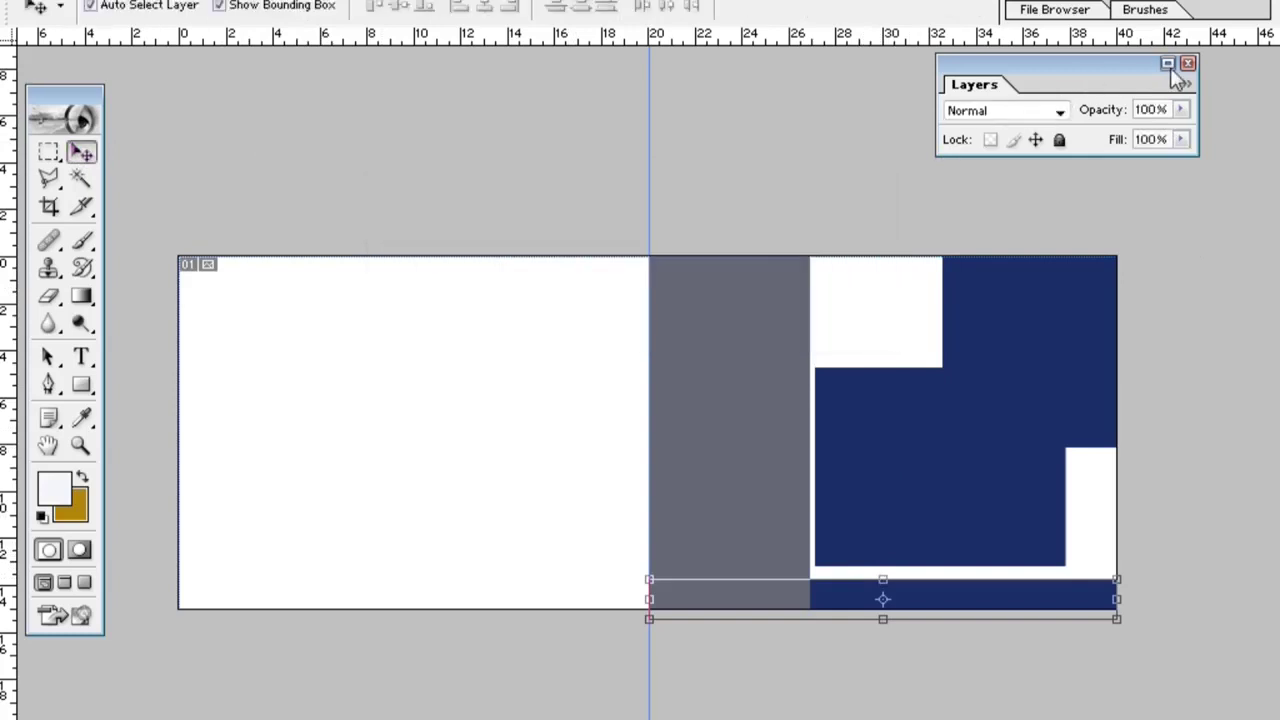
- Expand and enlarge the Layers panel so all the shape layers and the background are listed
{"action": "left_click", "coordinate": [1168, 65]}
{"action": "left_click", "coordinate": [1137, 258]}
{"action": "left_click_drag", "start_coordinate": [1137, 230], "coordinate": [1129, 162]}
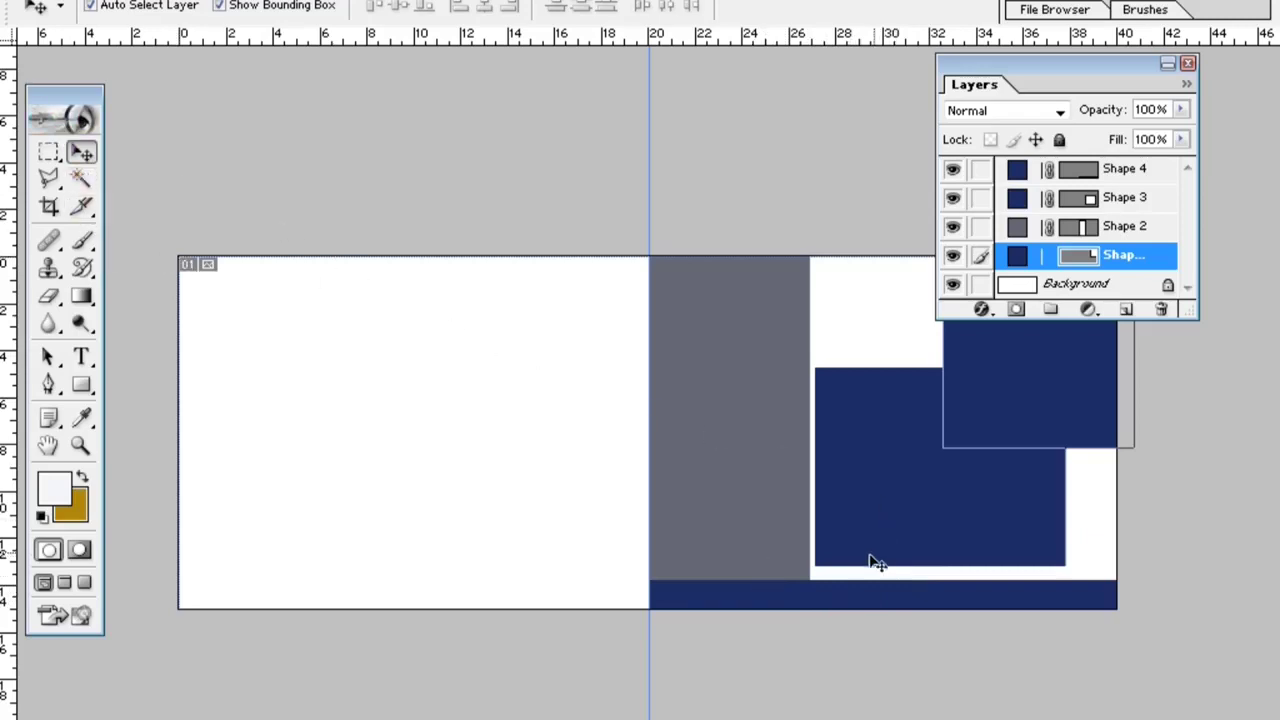
{"action": "double_click", "coordinate": [1017, 256]}
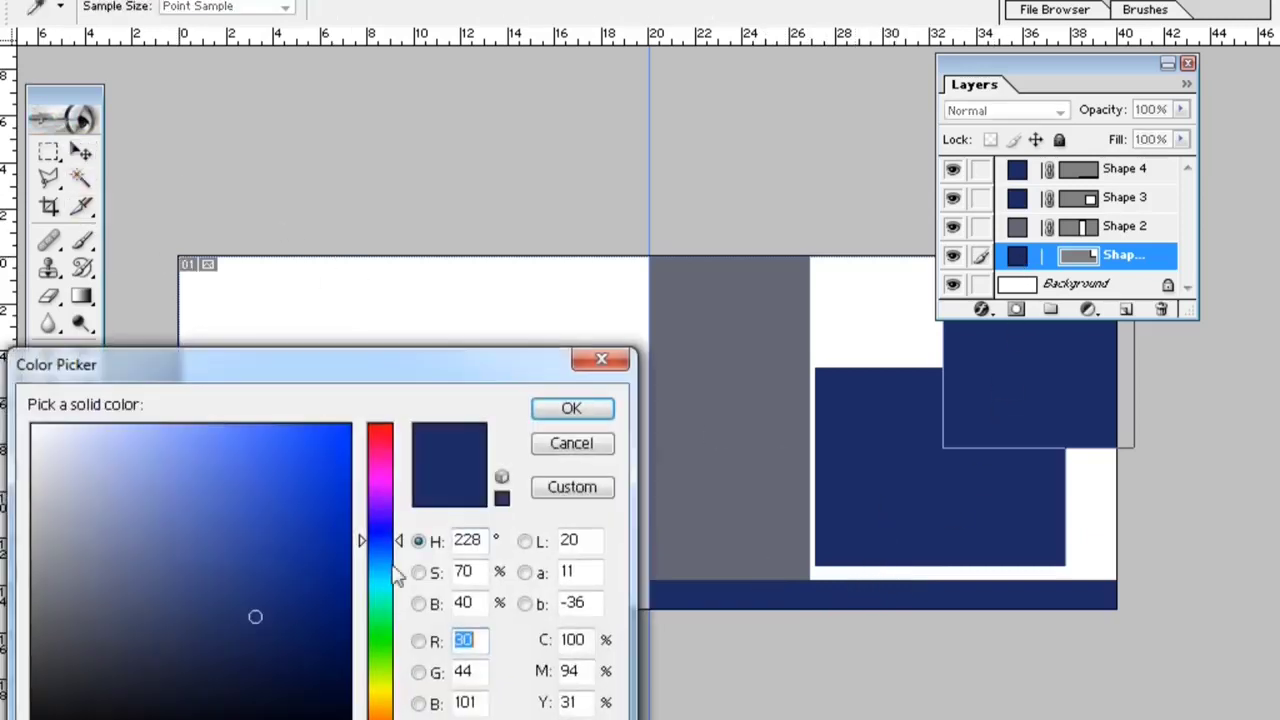
{"action": "left_click", "coordinate": [380, 706]}
{"action": "mouse_move", "coordinate": [177, 629]}
{"action": "left_mouse_down"}
{"action": "mouse_move", "coordinate": [163, 606]}
{"action": "mouse_move", "coordinate": [171, 575]}
{"action": "left_mouse_up"}
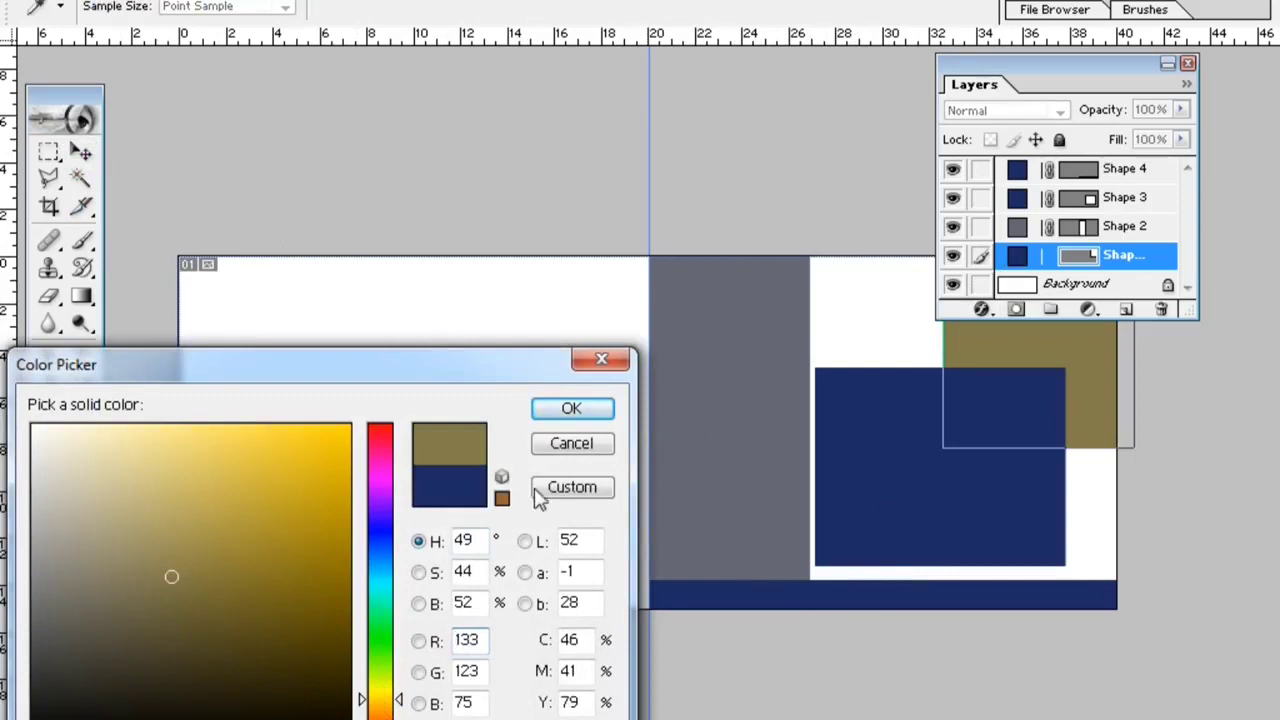
{"action": "left_click", "coordinate": [594, 447]}
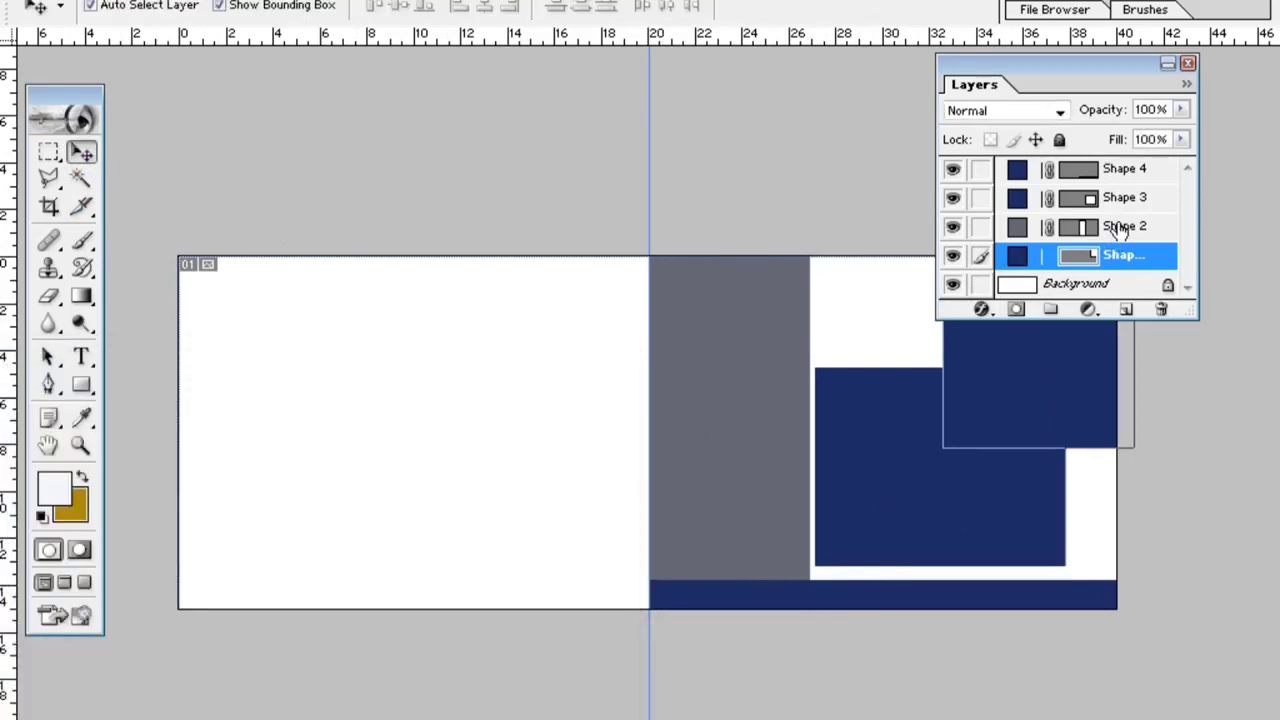
- Select the bottom strip's layer and change its fill to olive, R 106, G 101, B 41
{"action": "left_click", "coordinate": [1120, 228]}
{"action": "left_click", "coordinate": [1117, 199]}
{"action": "left_click", "coordinate": [1120, 172]}
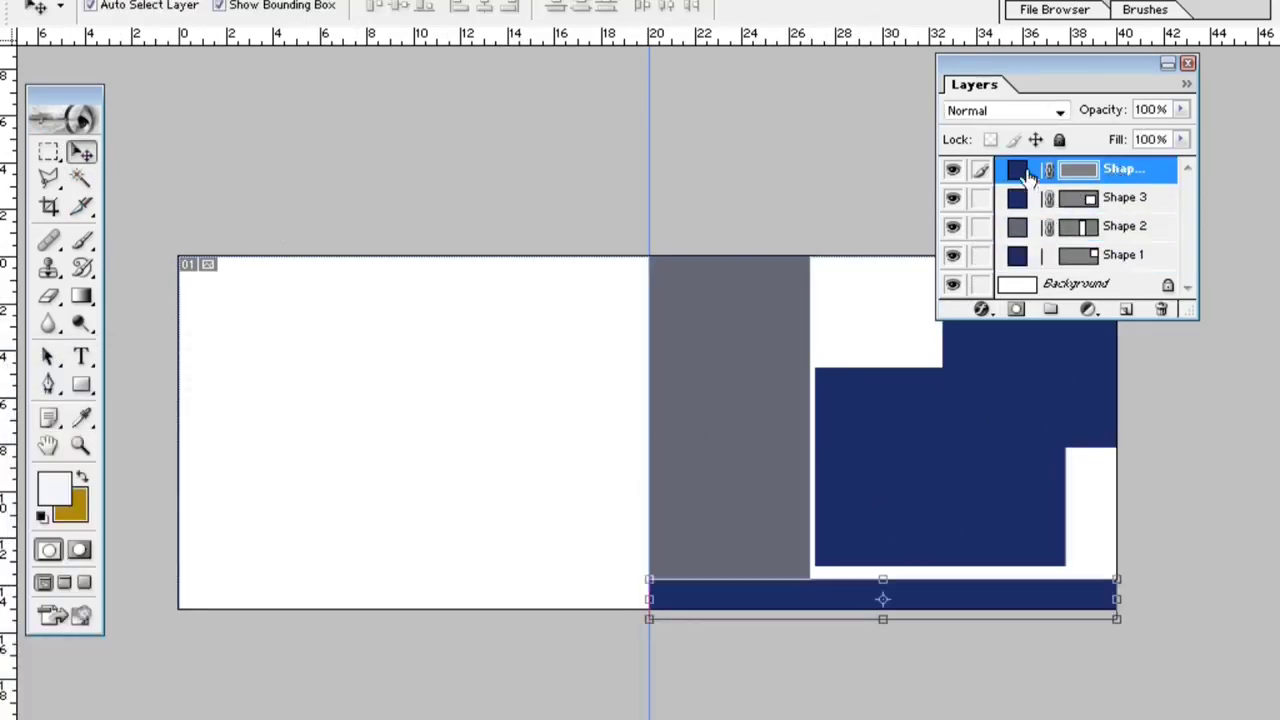
{"action": "double_click", "coordinate": [1024, 172]}
{"action": "left_click_drag", "start_coordinate": [380, 705], "coordinate": [380, 693]}
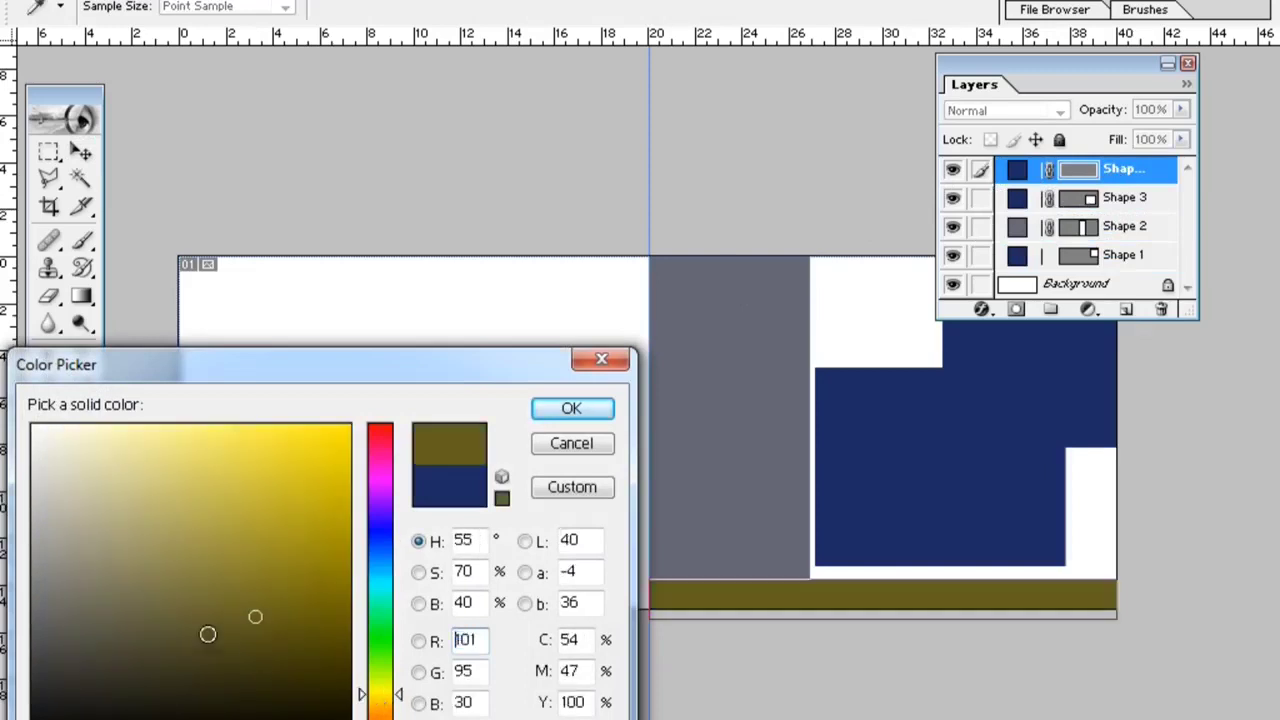
{"action": "mouse_move", "coordinate": [206, 631]}
{"action": "left_mouse_down"}
{"action": "mouse_move", "coordinate": [197, 569]}
{"action": "mouse_move", "coordinate": [226, 606]}
{"action": "left_mouse_up"}
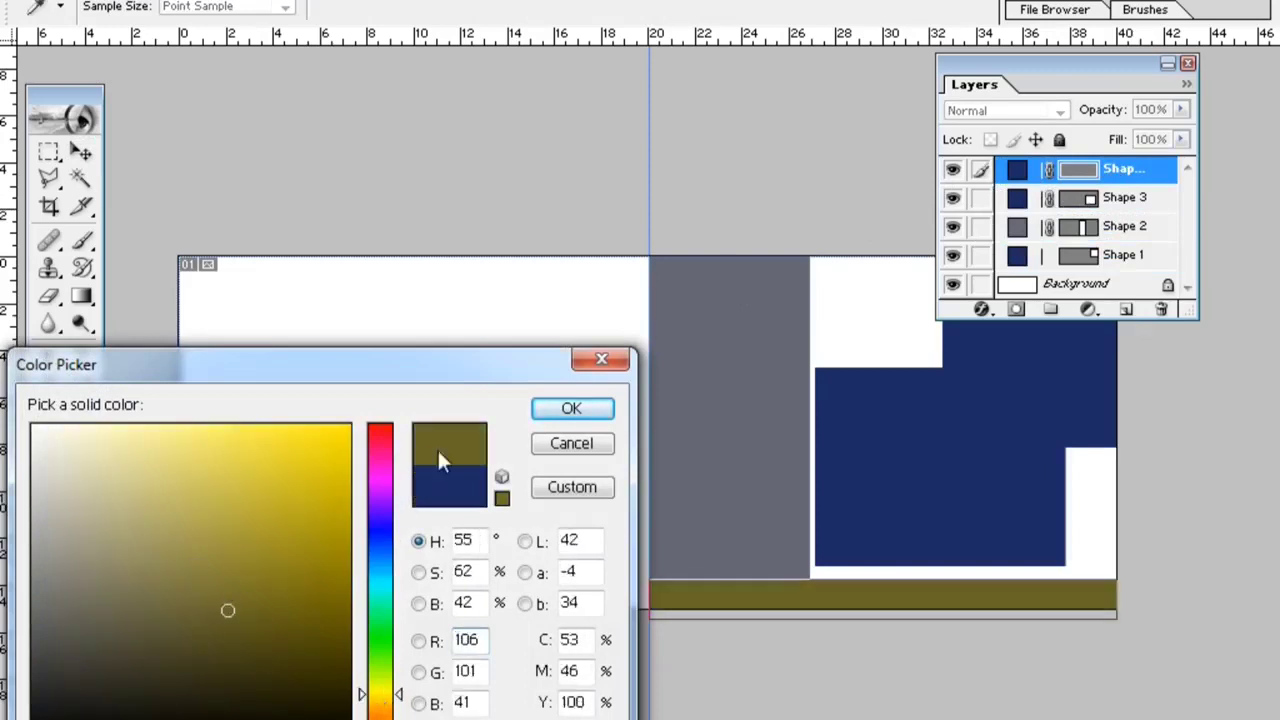
{"action": "left_click", "coordinate": [597, 408]}
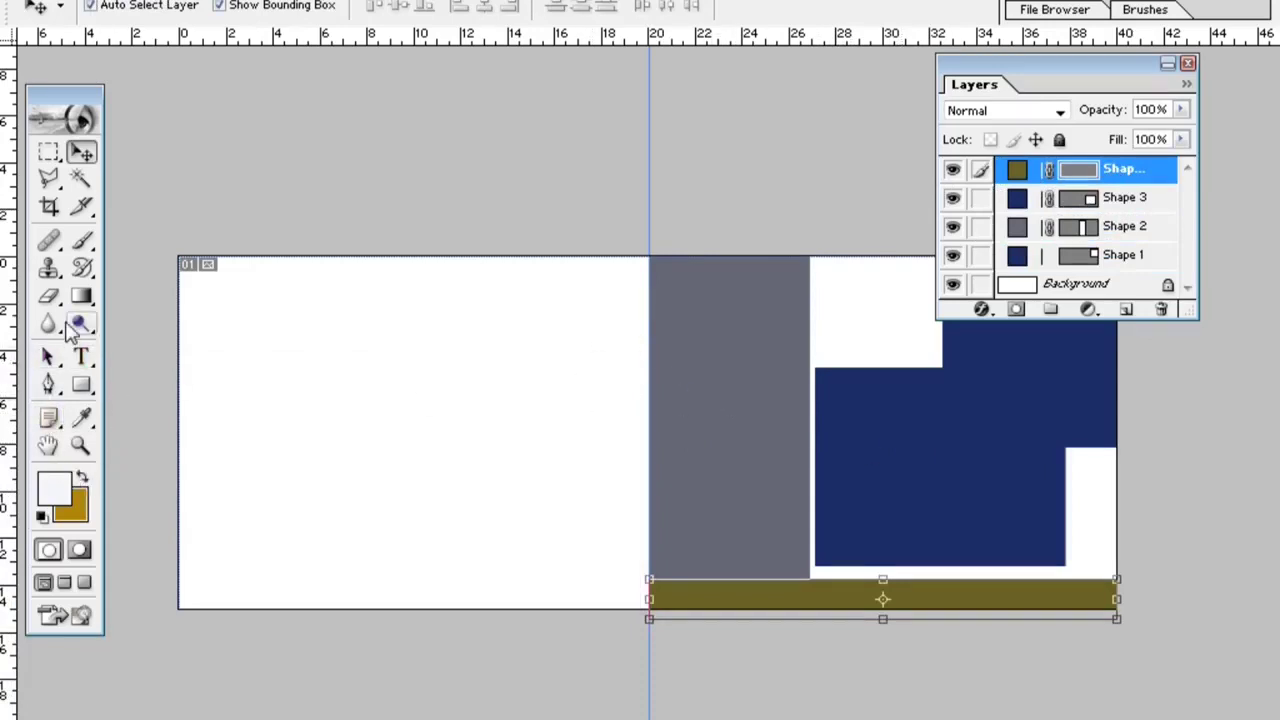
- Draw an olive ellipse about 6 by 5.5 inches and centre it across the grey strip's lower half
{"action": "left_click_drag", "start_coordinate": [83, 389], "coordinate": [155, 431]}
{"action": "mouse_move", "coordinate": [670, 392]}
{"action": "left_mouse_down"}
{"action": "mouse_move", "coordinate": [796, 524]}
{"action": "mouse_move", "coordinate": [812, 520]}
{"action": "left_mouse_up"}
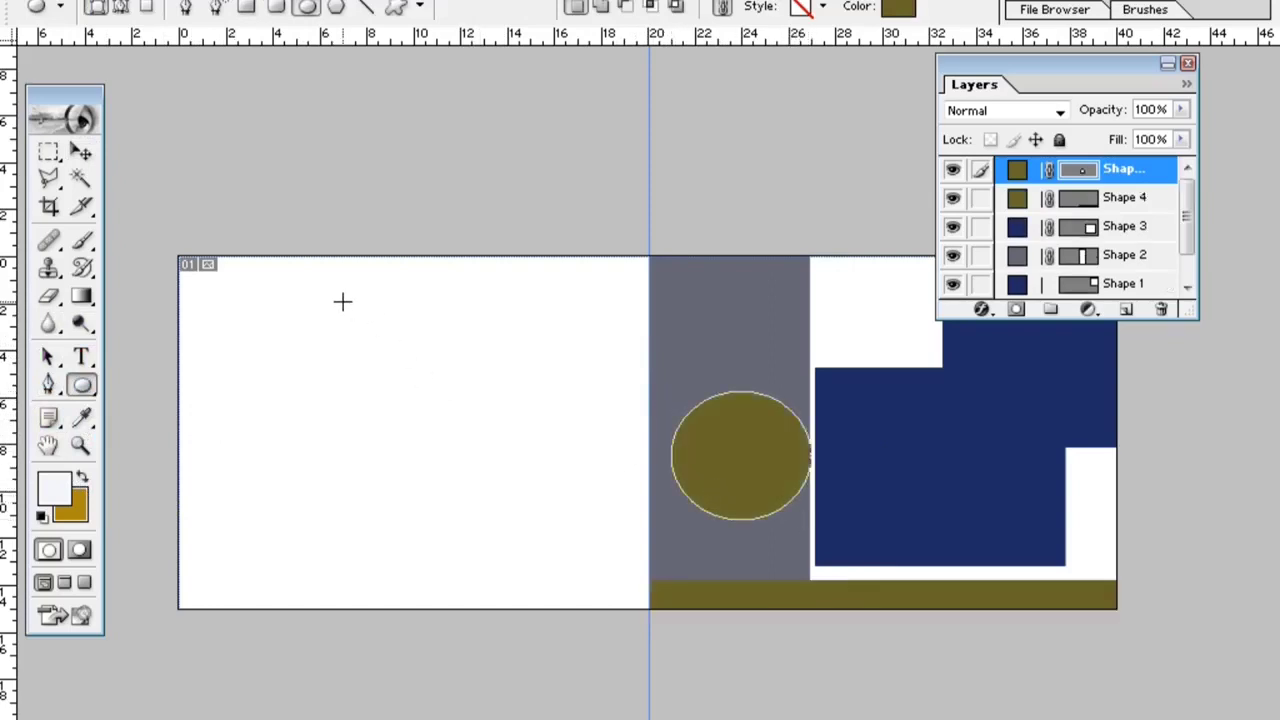
{"action": "left_click", "coordinate": [81, 151]}
{"action": "mouse_move", "coordinate": [729, 488]}
{"action": "left_mouse_down"}
{"action": "mouse_move", "coordinate": [717, 480]}
{"action": "mouse_move", "coordinate": [714, 494]}
{"action": "left_mouse_up"}
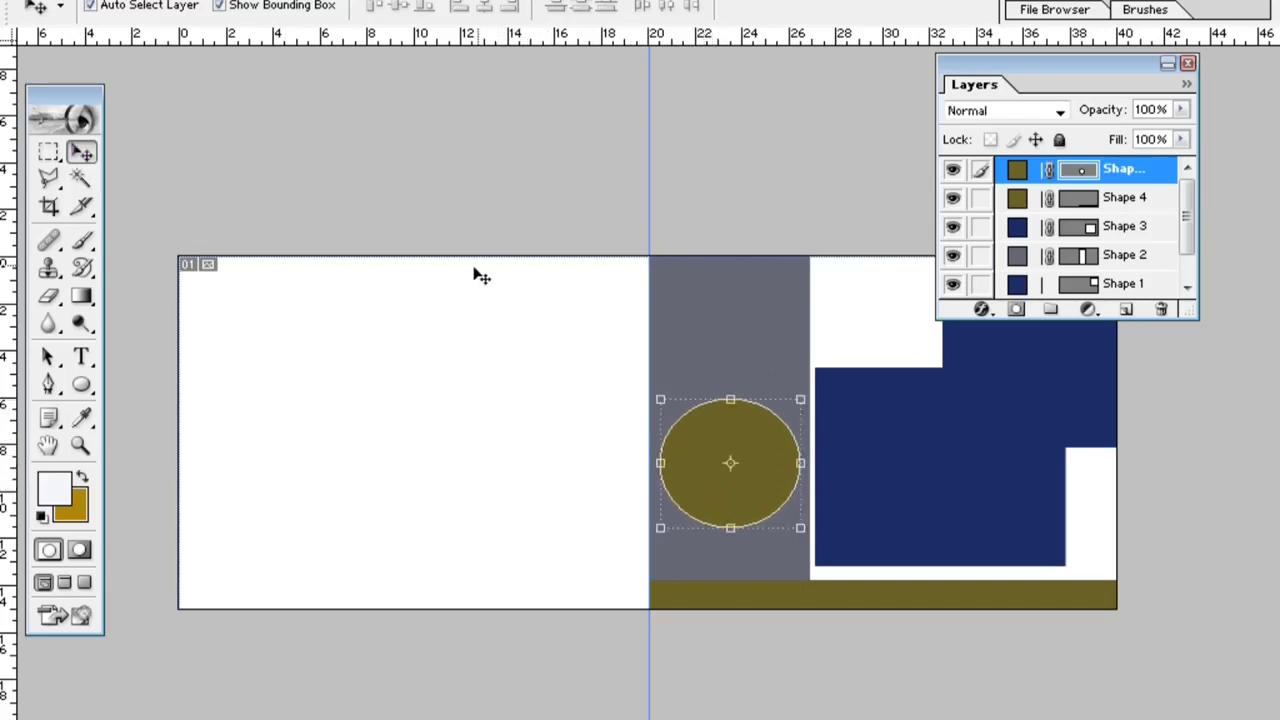
- Scale the ellipse to 93.8% width and 92.2% height and apply the transform
{"action": "left_click_drag", "start_coordinate": [800, 527], "coordinate": [746, 486]}
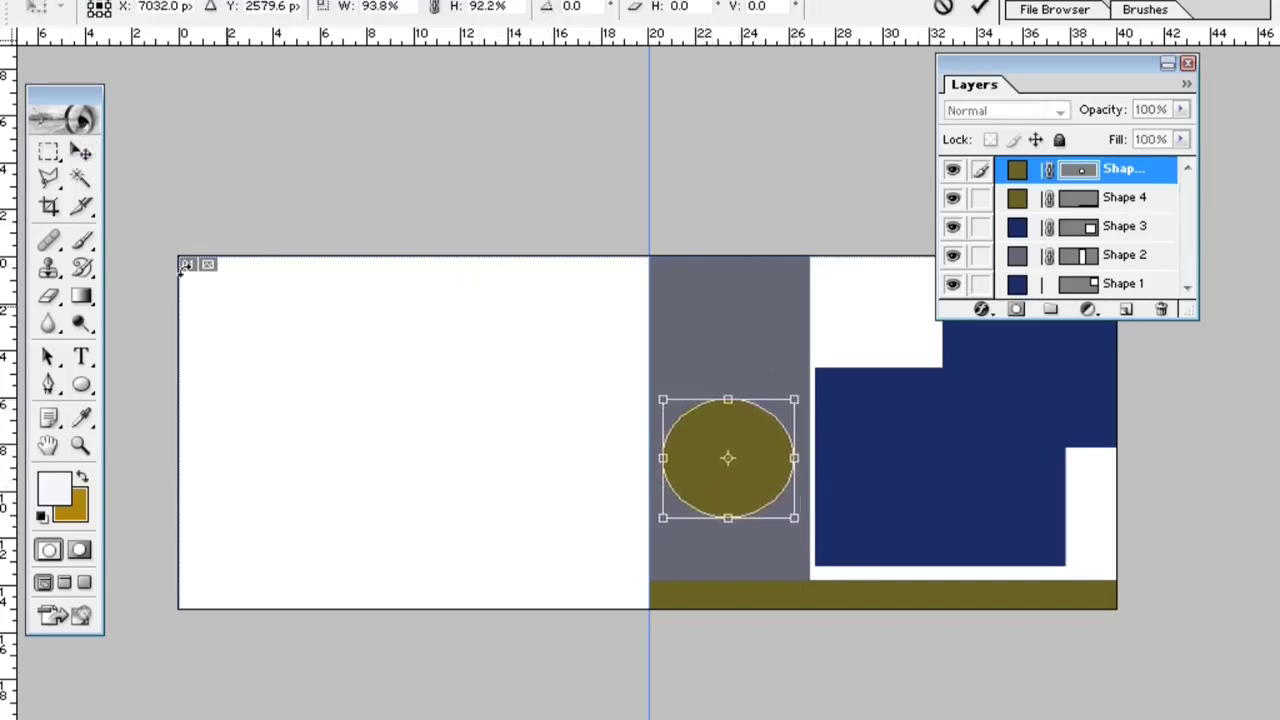
{"action": "left_click", "coordinate": [88, 153]}
{"action": "left_click", "coordinate": [520, 303]}
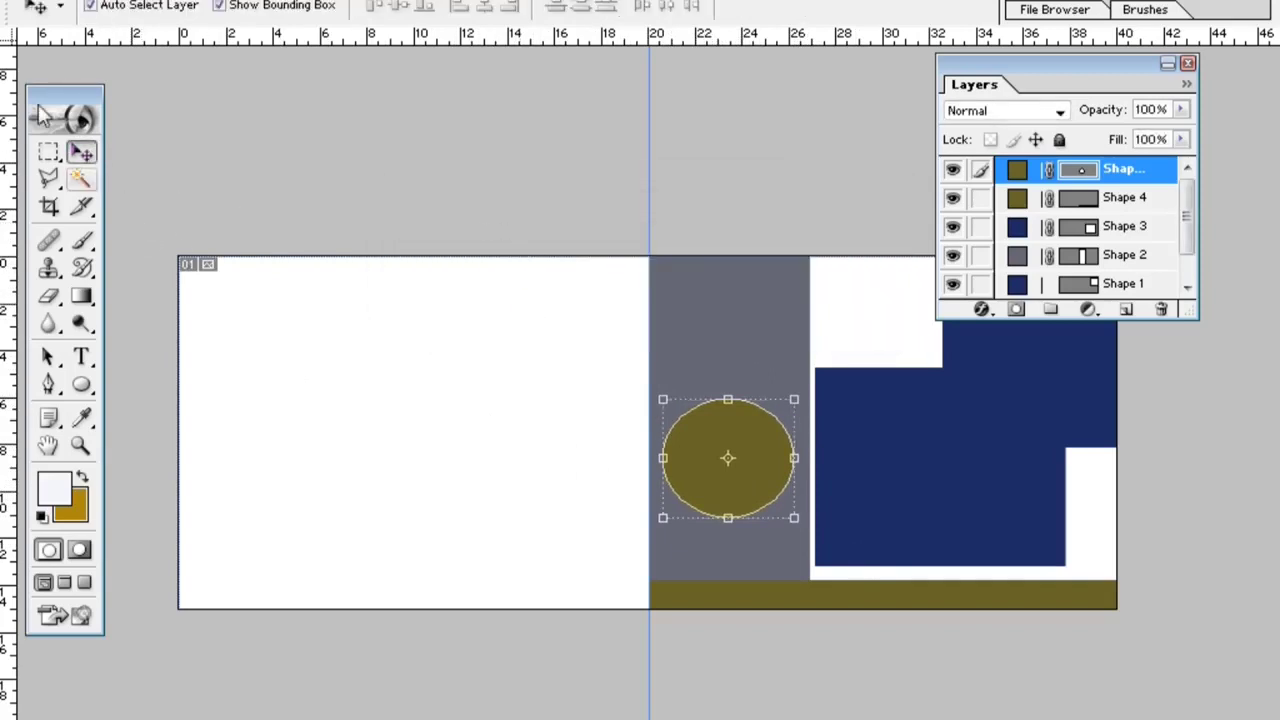
- Draw an olive rectangle about 7 inches square in the canvas's upper-left corner
{"action": "left_click", "coordinate": [84, 389]}
{"action": "left_click_drag", "start_coordinate": [84, 389], "coordinate": [160, 384]}
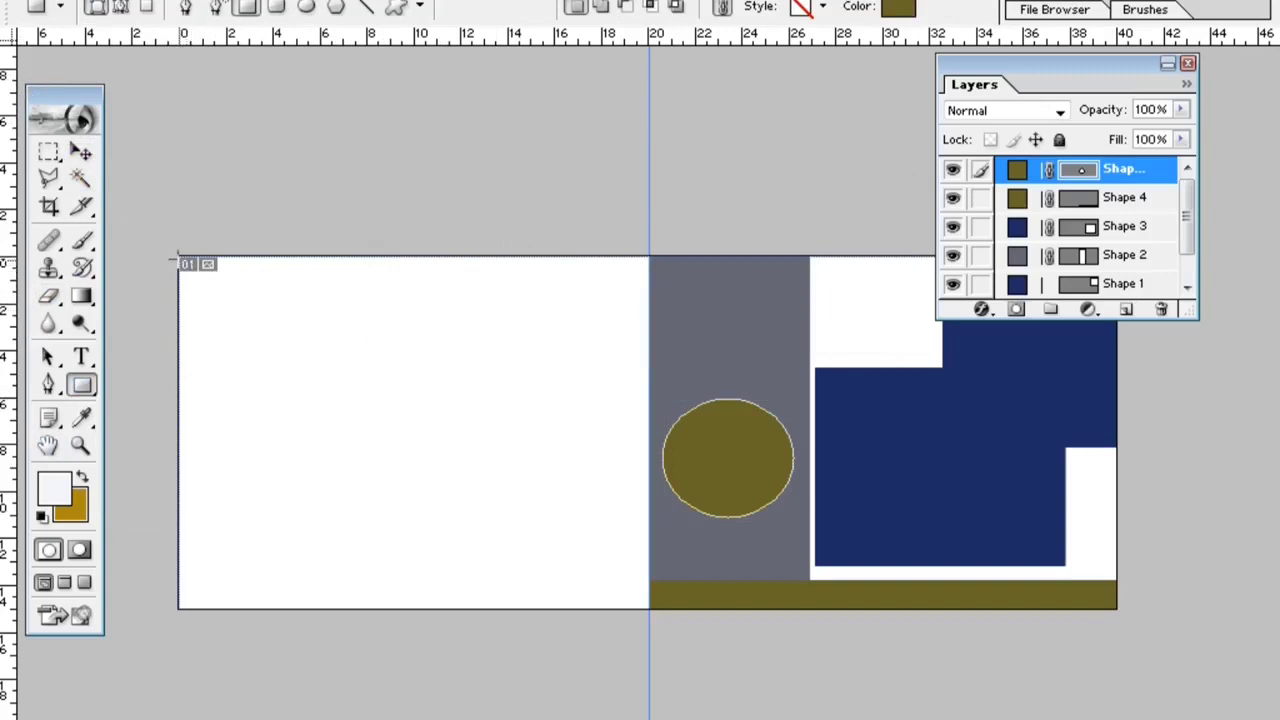
{"action": "left_click_drag", "start_coordinate": [177, 256], "coordinate": [343, 557]}
{"action": "key", "text": "v"}
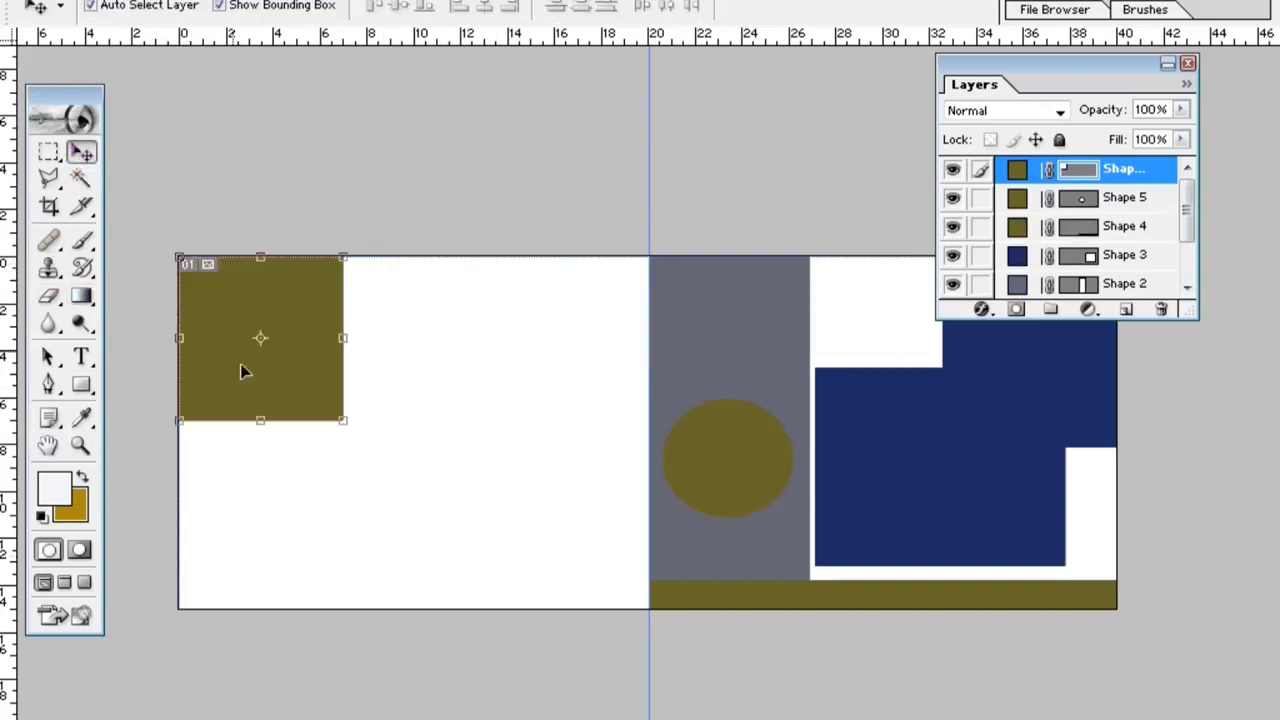
- Stretch the corner square to the full canvas height at 214.9%, widen it to 117.6%, and apply the transform
{"action": "left_click_drag", "start_coordinate": [262, 428], "coordinate": [260, 608]}
{"action": "left_click_drag", "start_coordinate": [343, 436], "coordinate": [371, 434]}
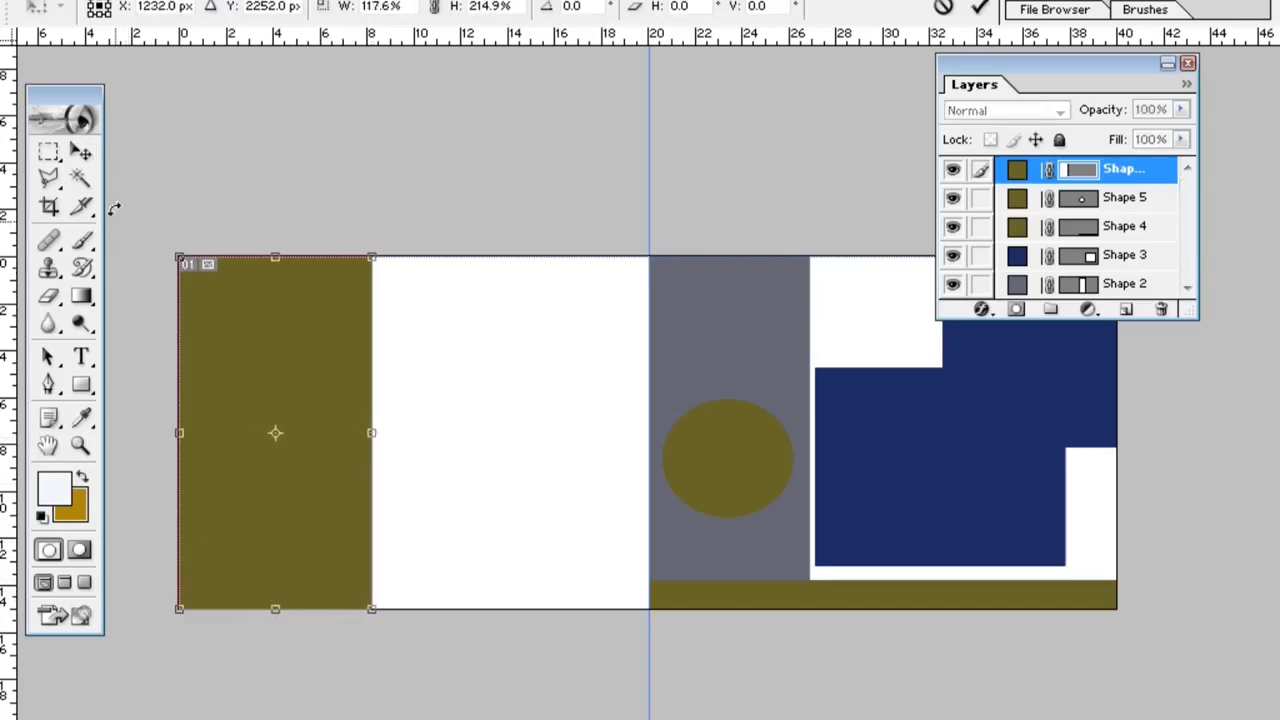
{"action": "left_click", "coordinate": [81, 151]}
{"action": "left_click", "coordinate": [478, 305]}
- Lower the opacity of the olive block at the canvas's left edge to 77%
{"action": "left_click", "coordinate": [1181, 110]}
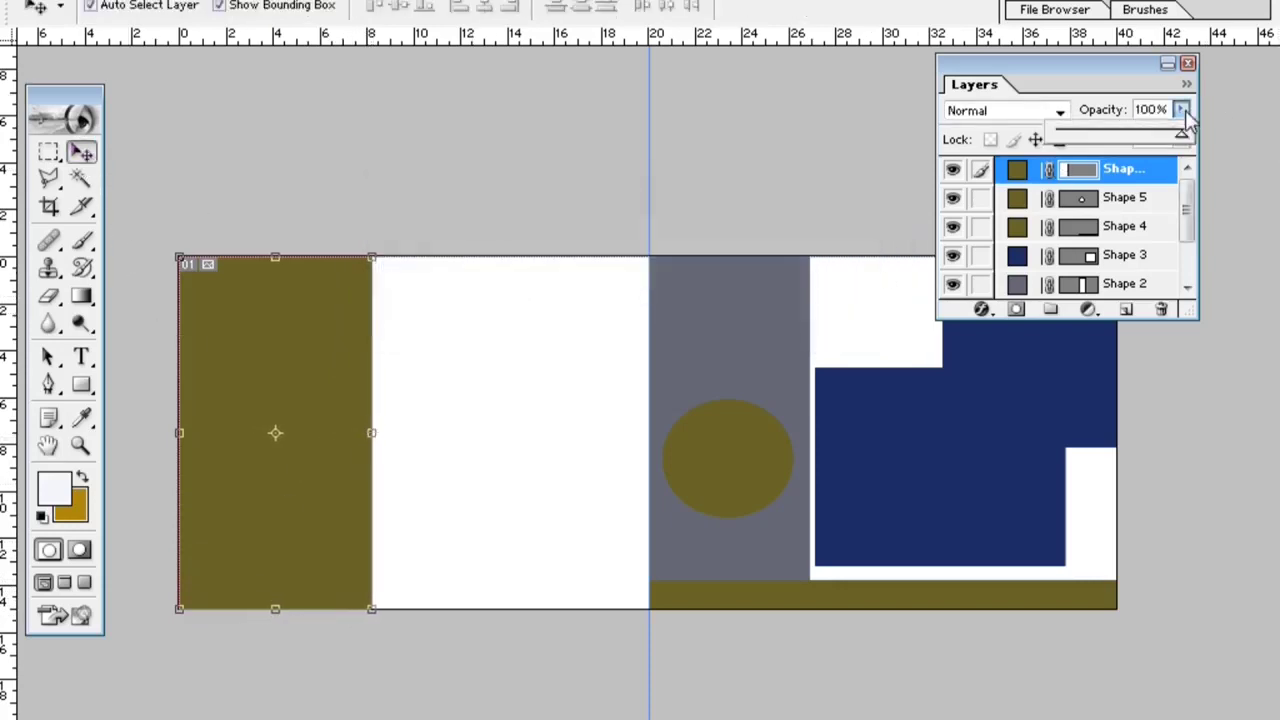
{"action": "left_click_drag", "start_coordinate": [1181, 133], "coordinate": [1110, 145]}
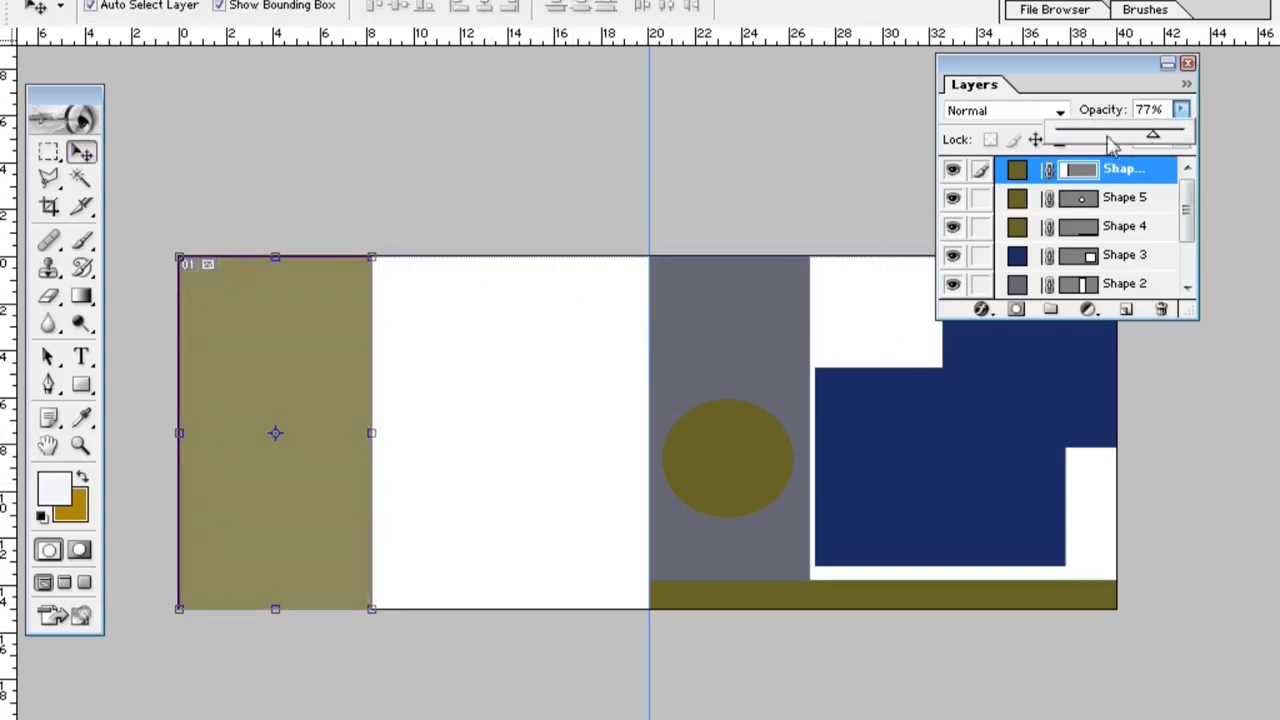
{"action": "left_click", "coordinate": [81, 160]}
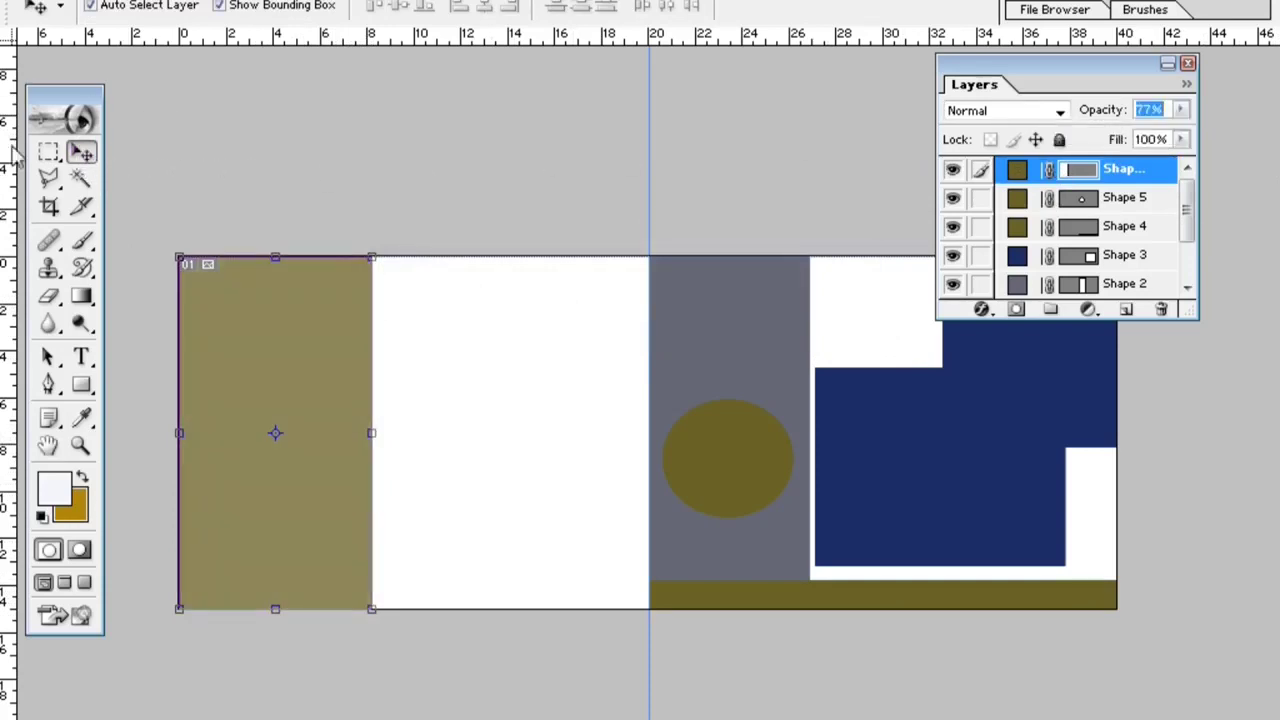
- Select the grey strip's layer and add the white text "HAPPY" on it above the ellipse
{"action": "left_click", "coordinate": [735, 480]}
{"action": "left_click", "coordinate": [758, 337]}
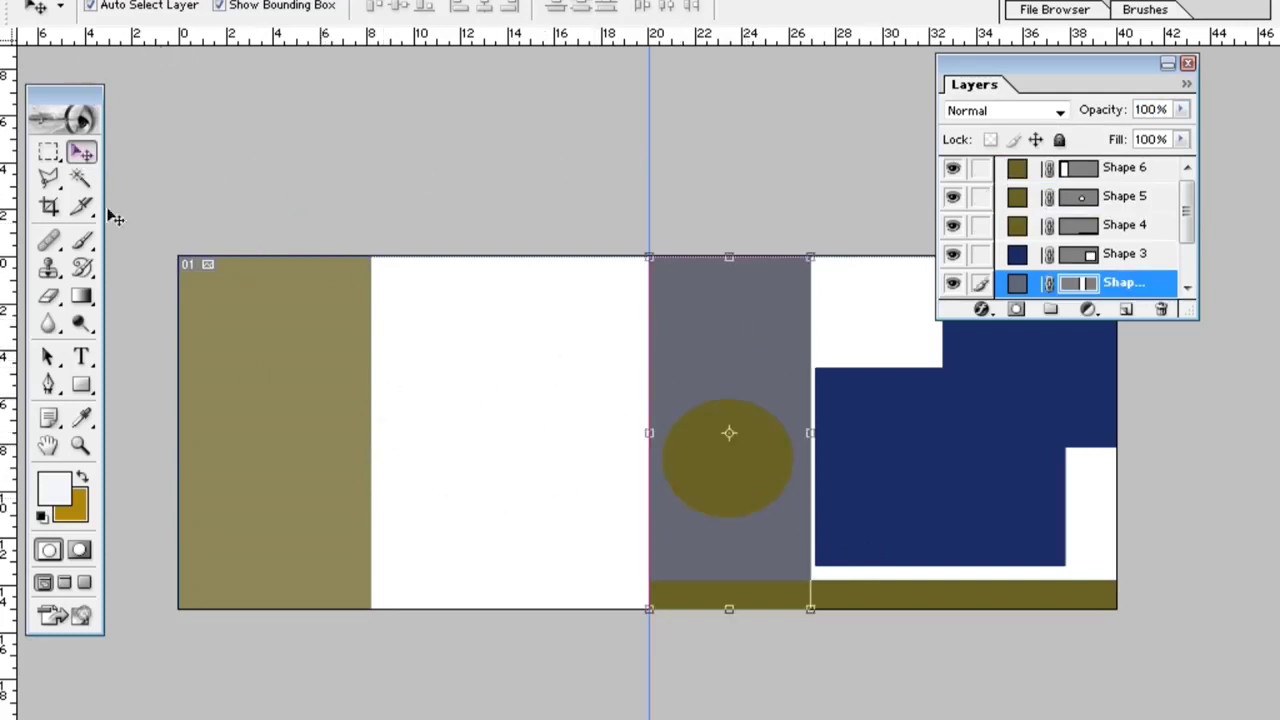
{"action": "left_click", "coordinate": [81, 359]}
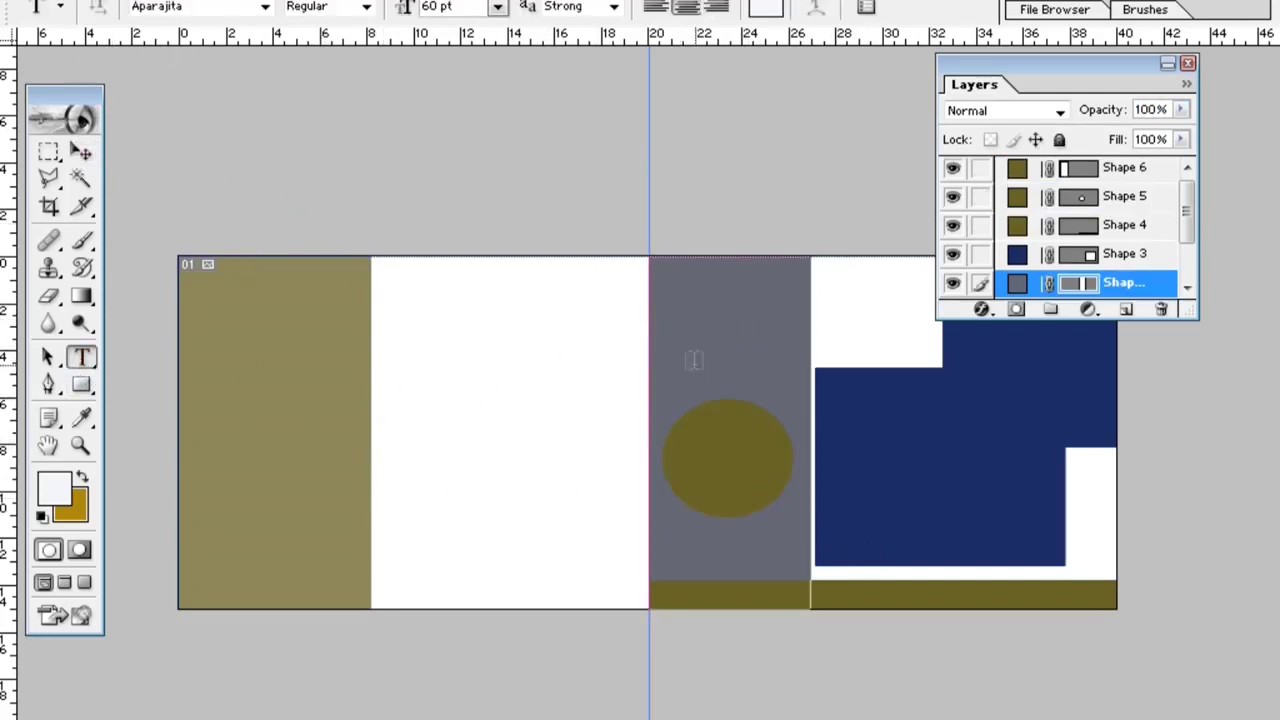
{"action": "left_click", "coordinate": [666, 348]}
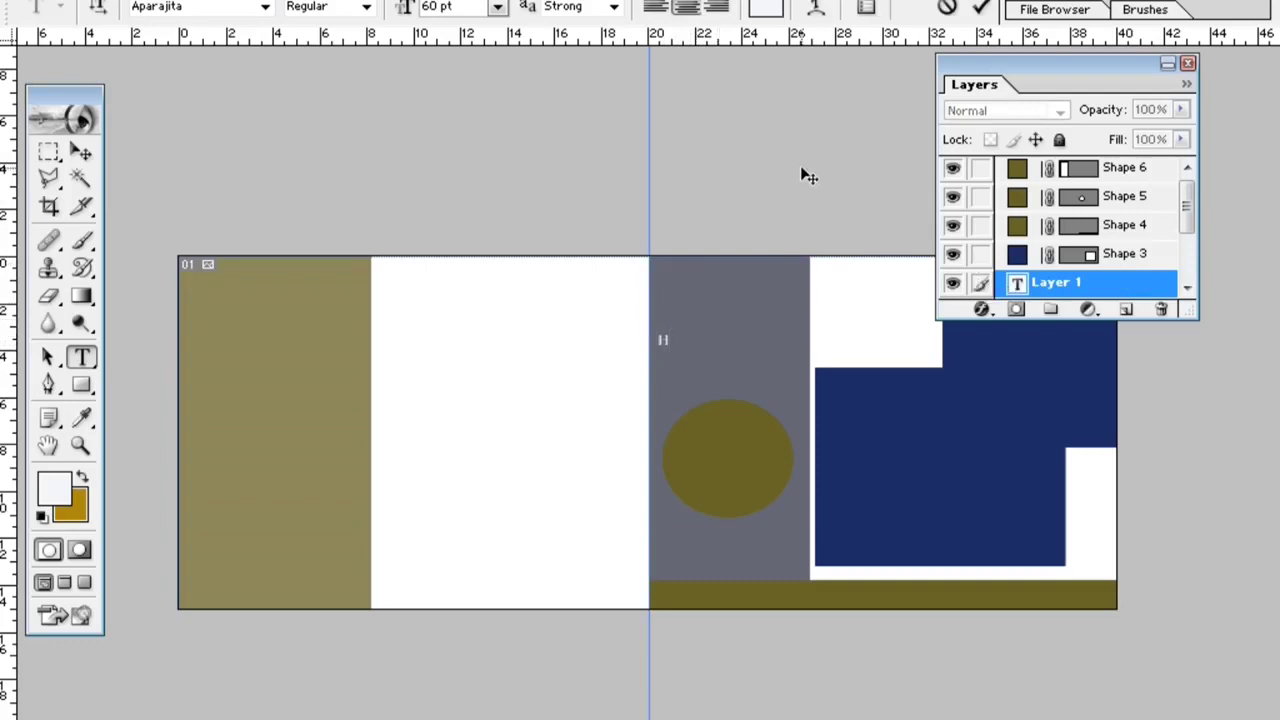
{"action": "type", "text": "HAPPY"}
- Centre the word "HAPPY" across the grey strip and set its font size to 110 pt
{"action": "left_click_drag", "start_coordinate": [675, 367], "coordinate": [663, 334]}
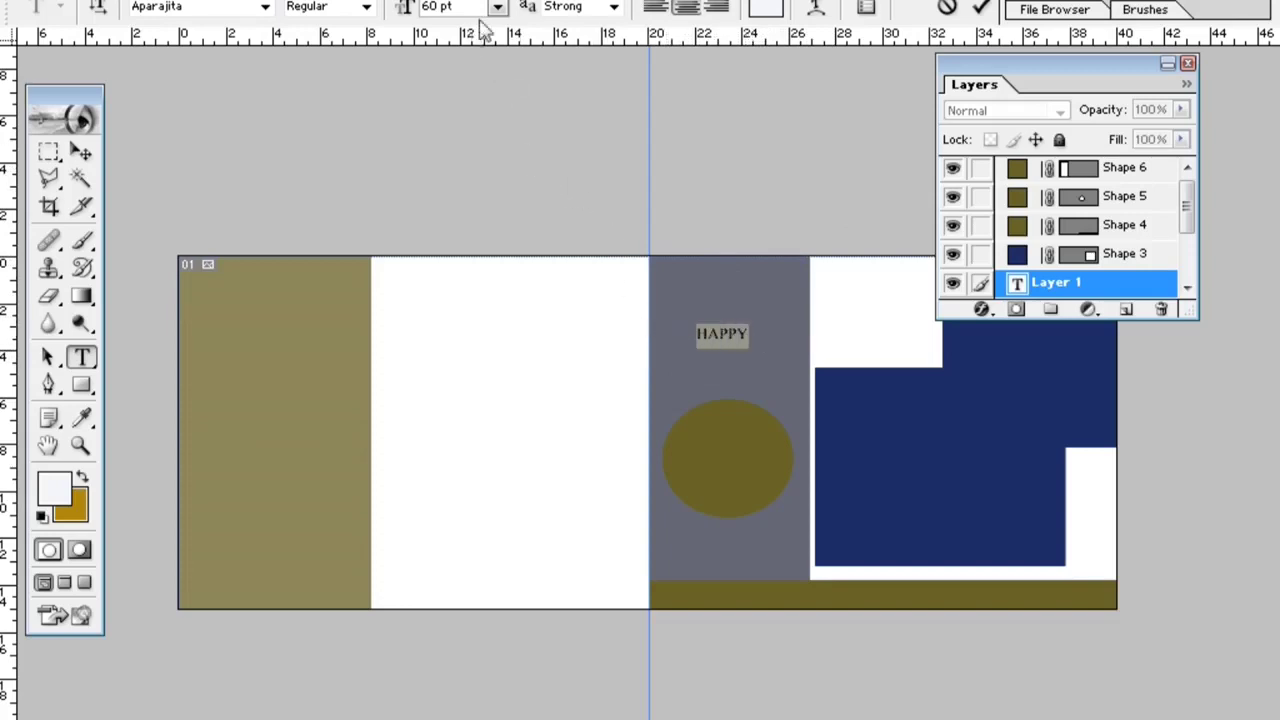
{"action": "left_click_drag", "start_coordinate": [435, 8], "coordinate": [415, 8]}
{"action": "type", "text": "100"}
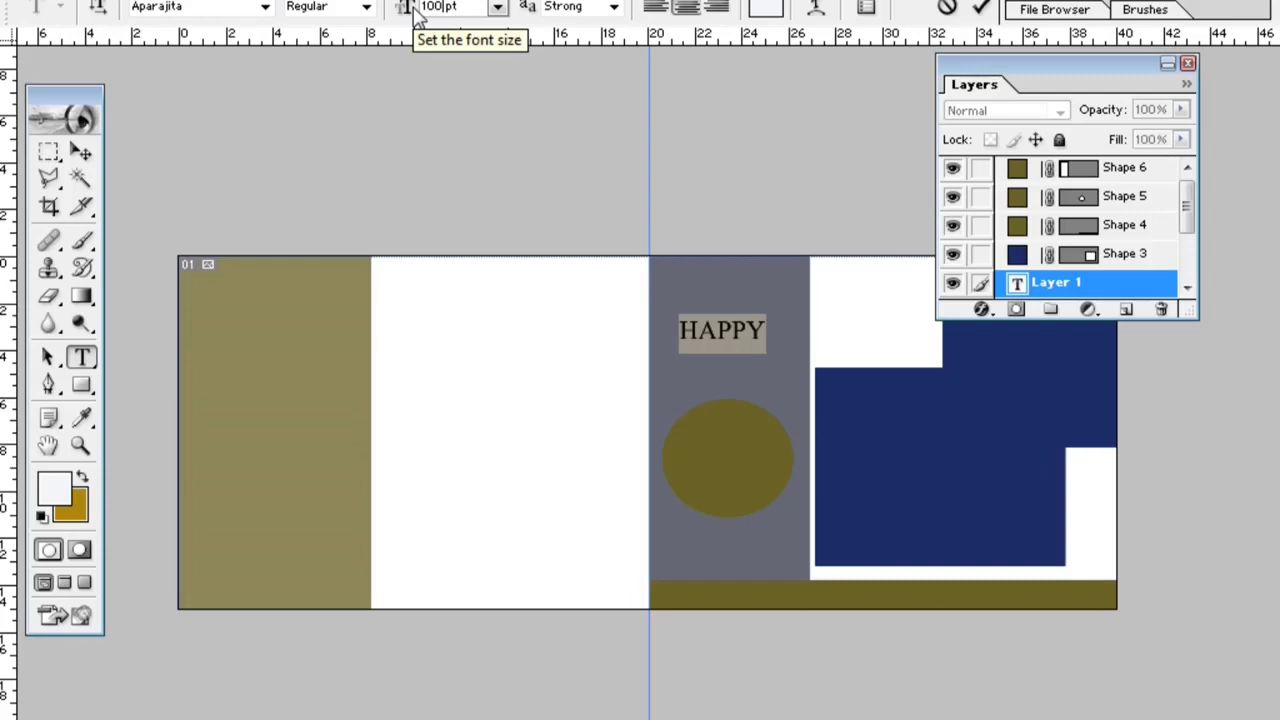
{"action": "key", "text": "BackSpace"}
{"action": "type", "text": "10"}
{"action": "key", "text": "Return"}
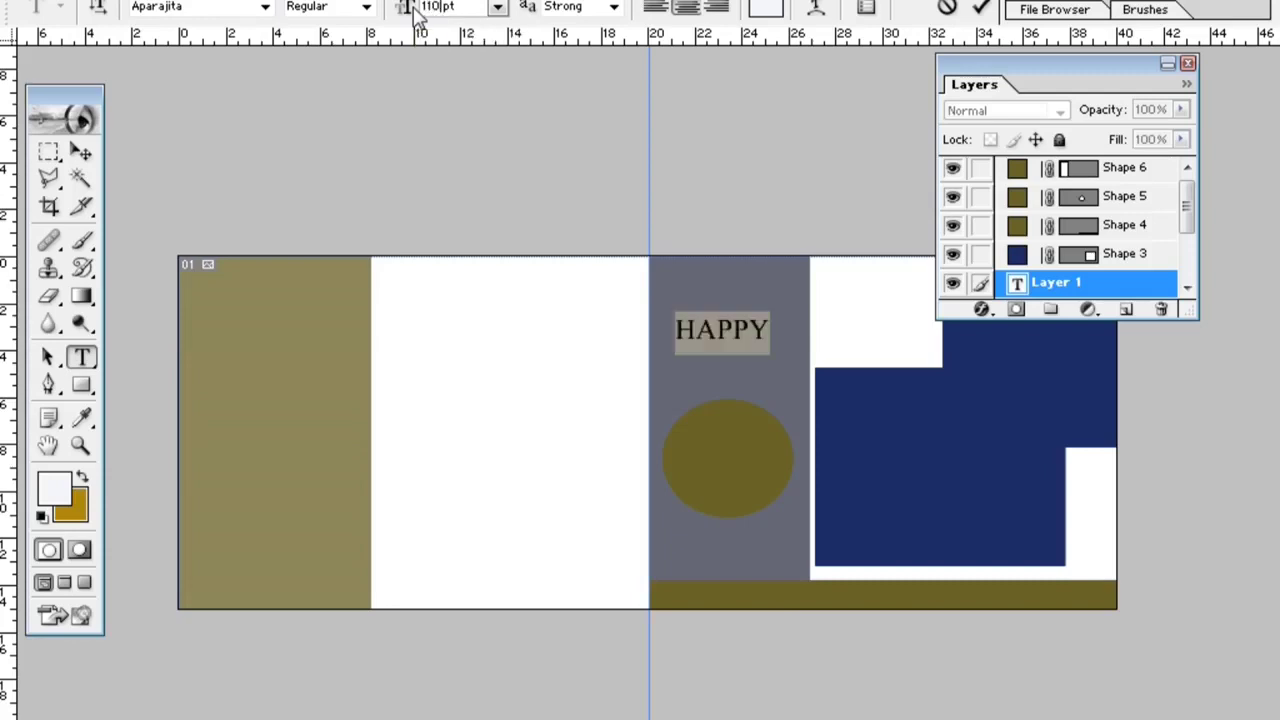
- Move "HAPPY" up near the upper end of the grey strip and commit the text
{"action": "left_click", "coordinate": [734, 333]}
{"action": "left_click_drag", "start_coordinate": [747, 358], "coordinate": [737, 322]}
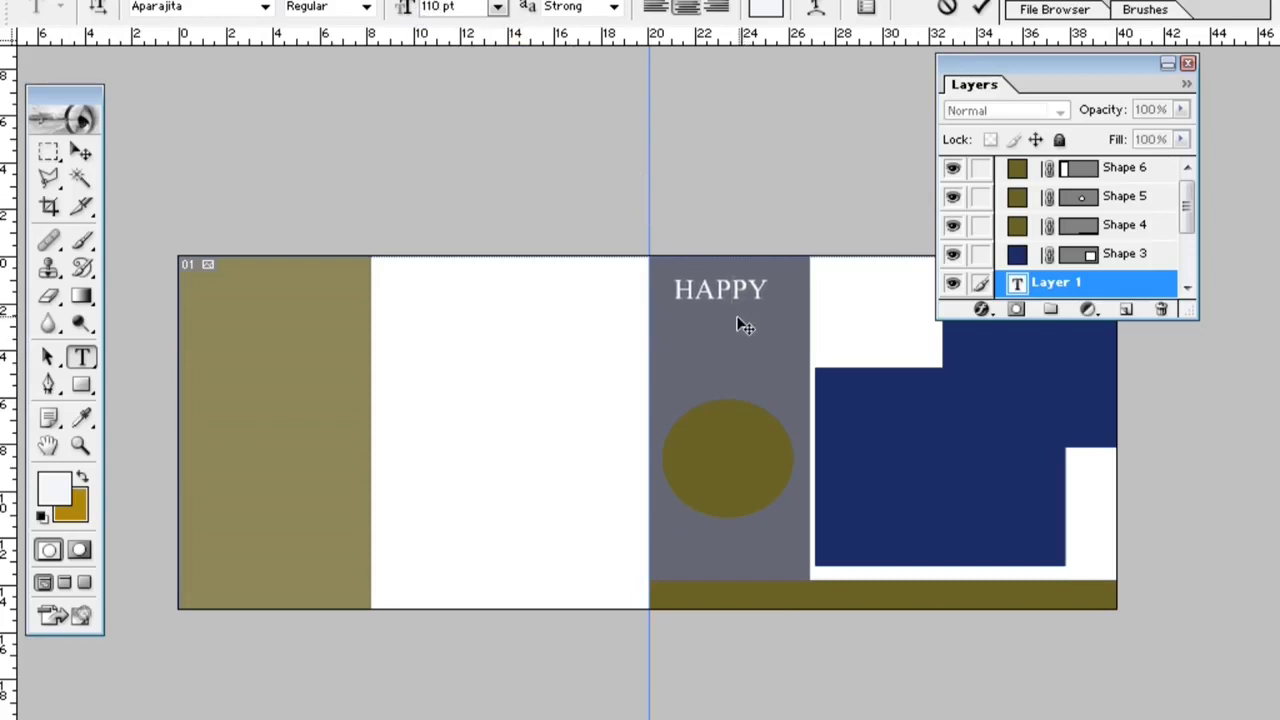
{"action": "left_click", "coordinate": [82, 150]}
- Add the text "MEHENDI" on the grey strip below "HAPPY" and centre it across the strip
{"action": "left_click", "coordinate": [82, 355]}
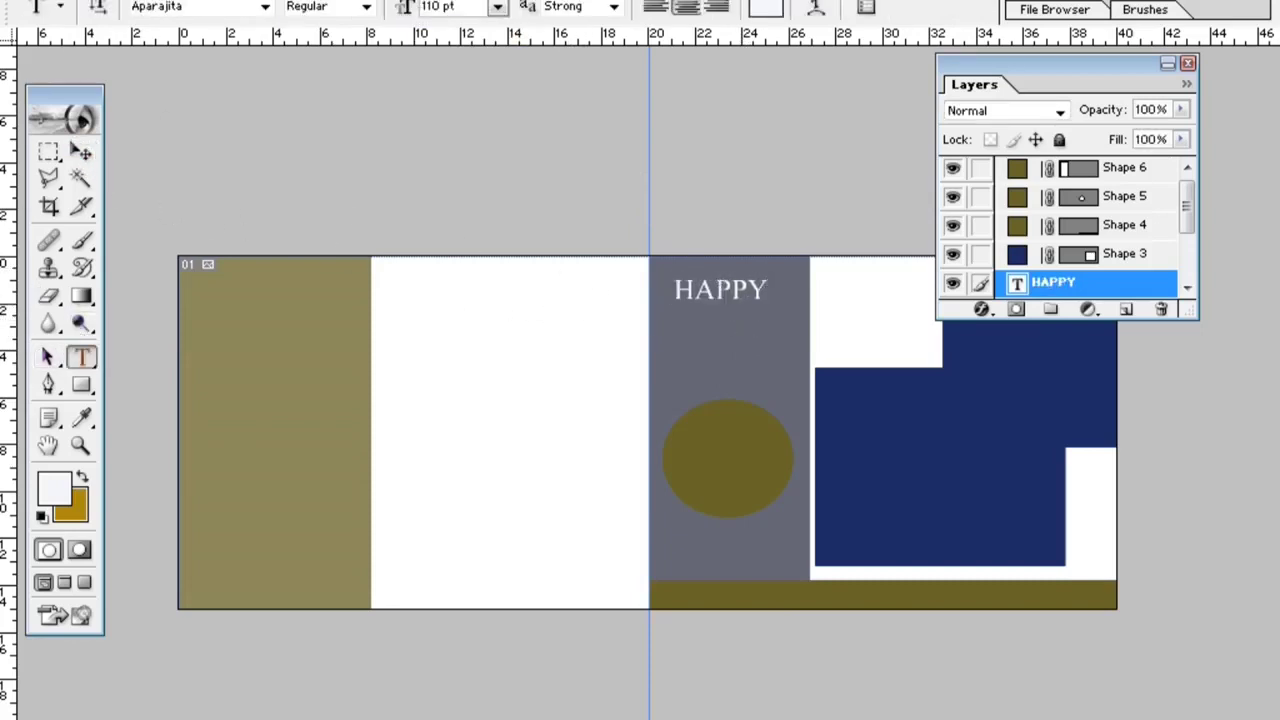
{"action": "left_click", "coordinate": [679, 358]}
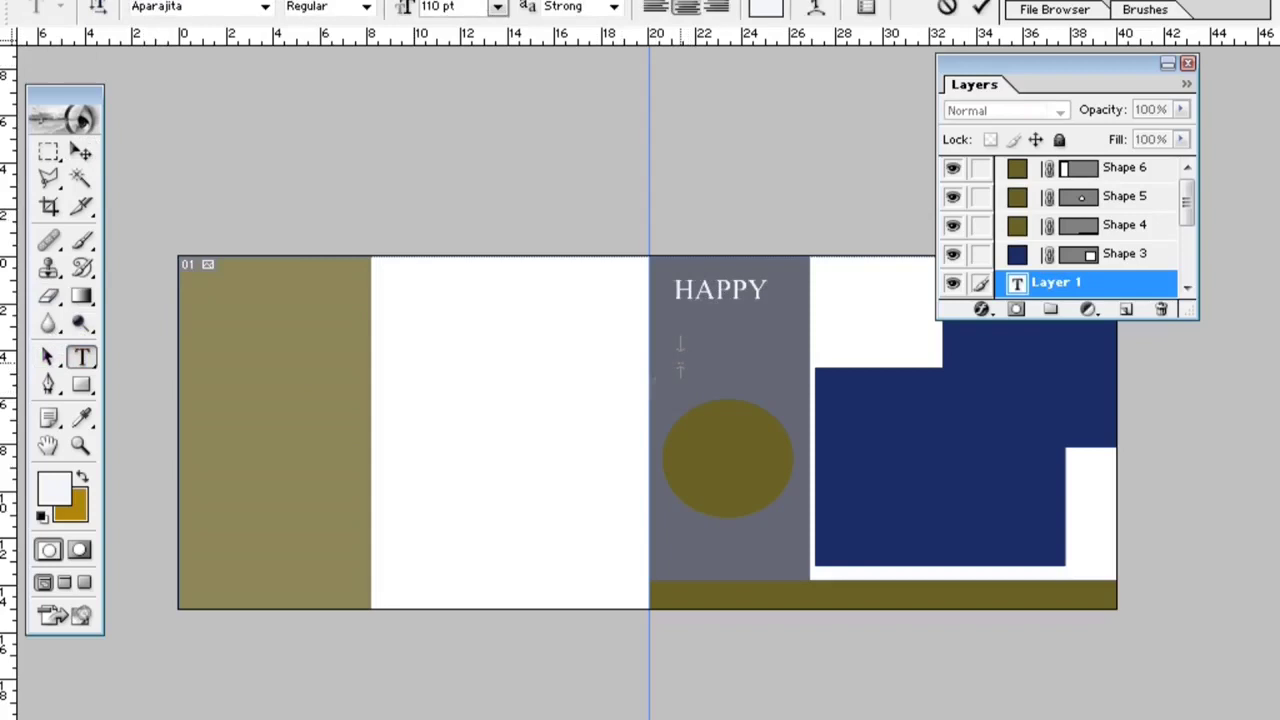
{"action": "type", "text": "MEHENDI"}
{"action": "left_click", "coordinate": [82, 152]}
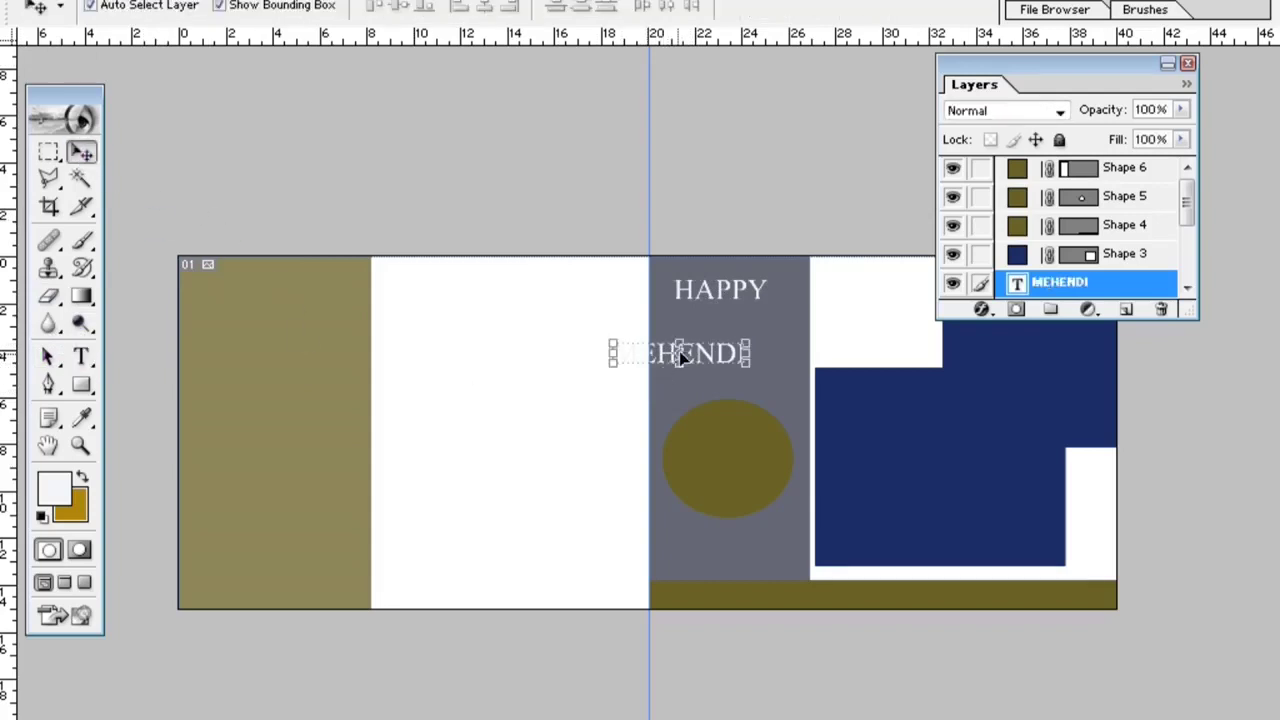
{"action": "left_click_drag", "start_coordinate": [679, 351], "coordinate": [756, 351]}
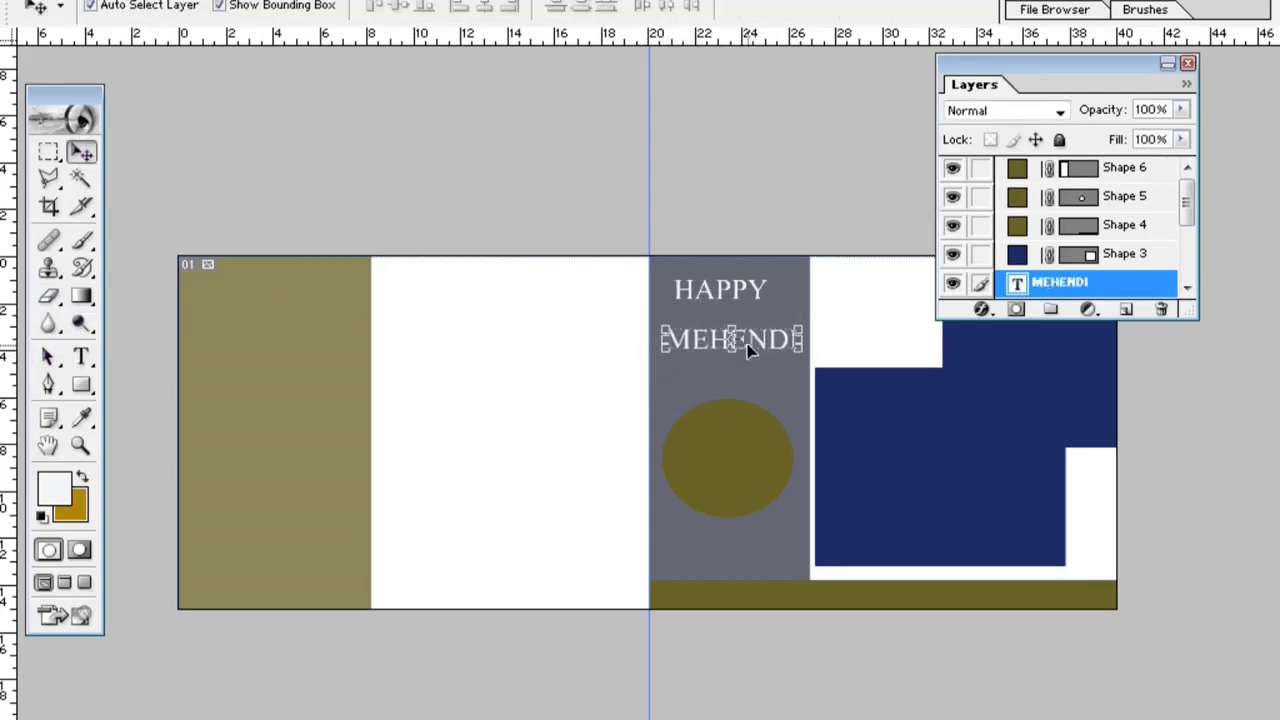
{"action": "key", "text": "ctrl+t"}
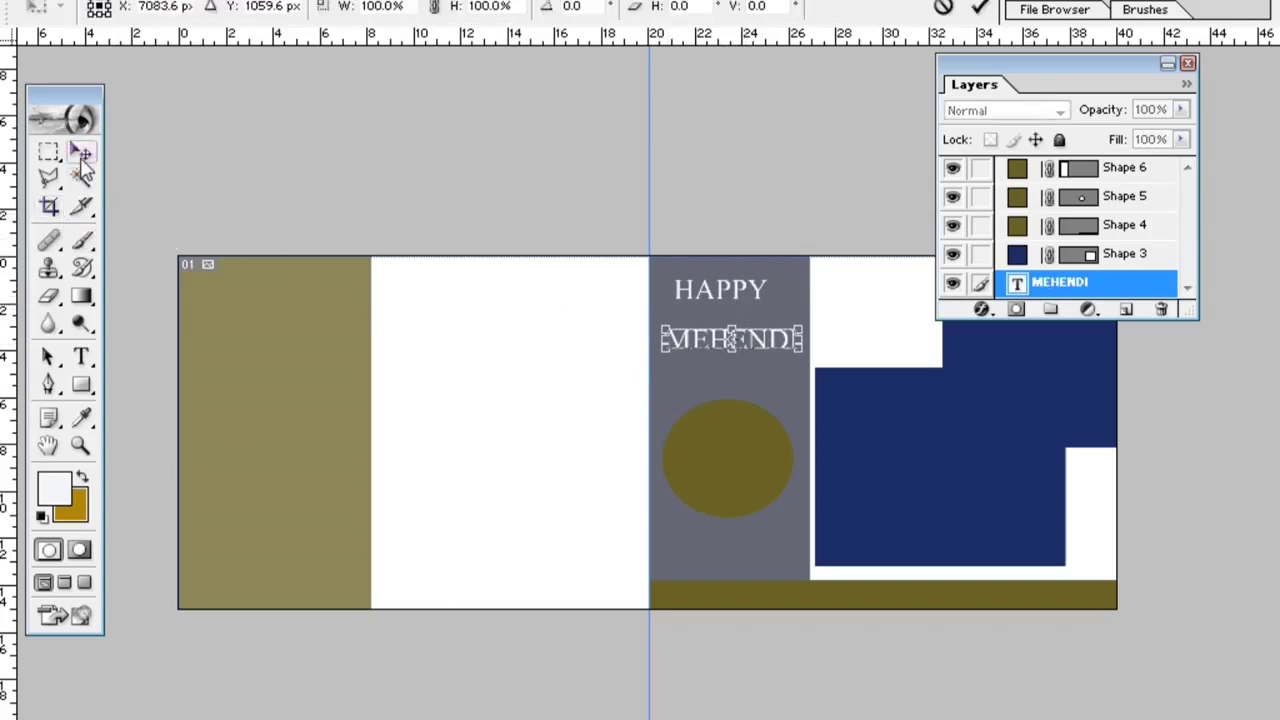
{"action": "key", "text": "Return"}
- Move "HAPPY" down so it sits centred directly above "MEHENDI"
{"action": "left_click", "coordinate": [708, 292]}
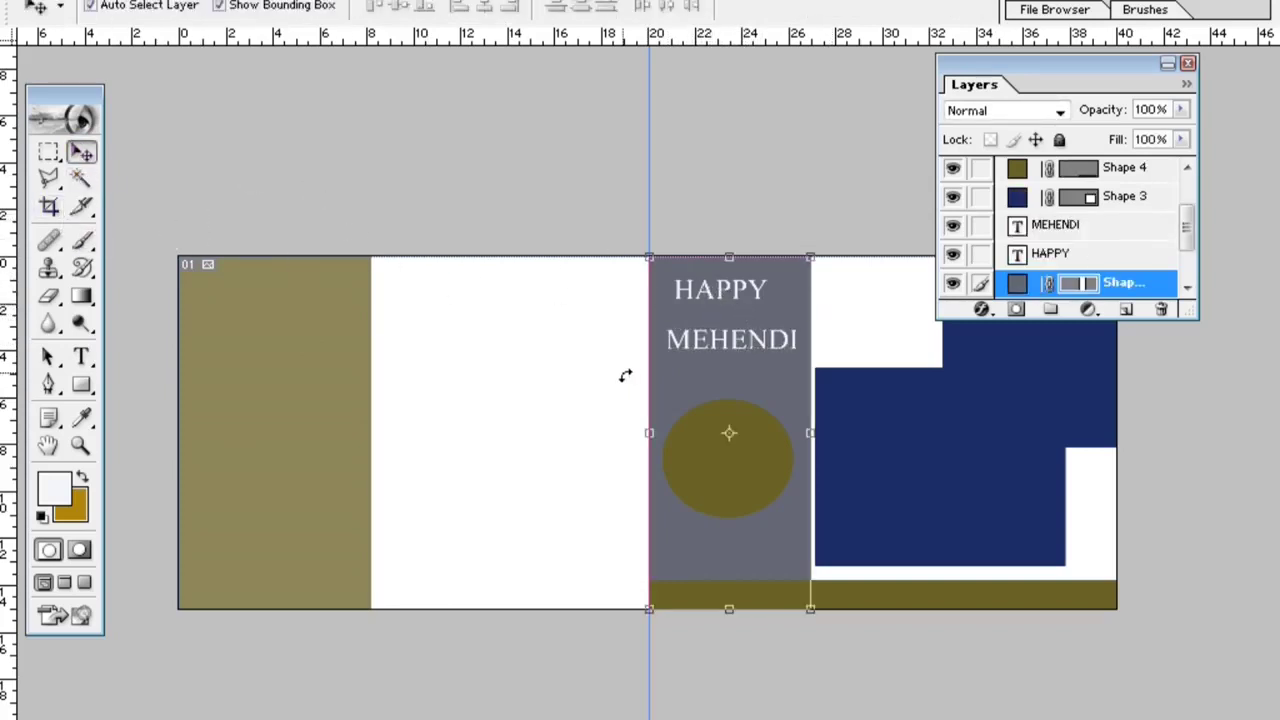
{"action": "left_click", "coordinate": [735, 298]}
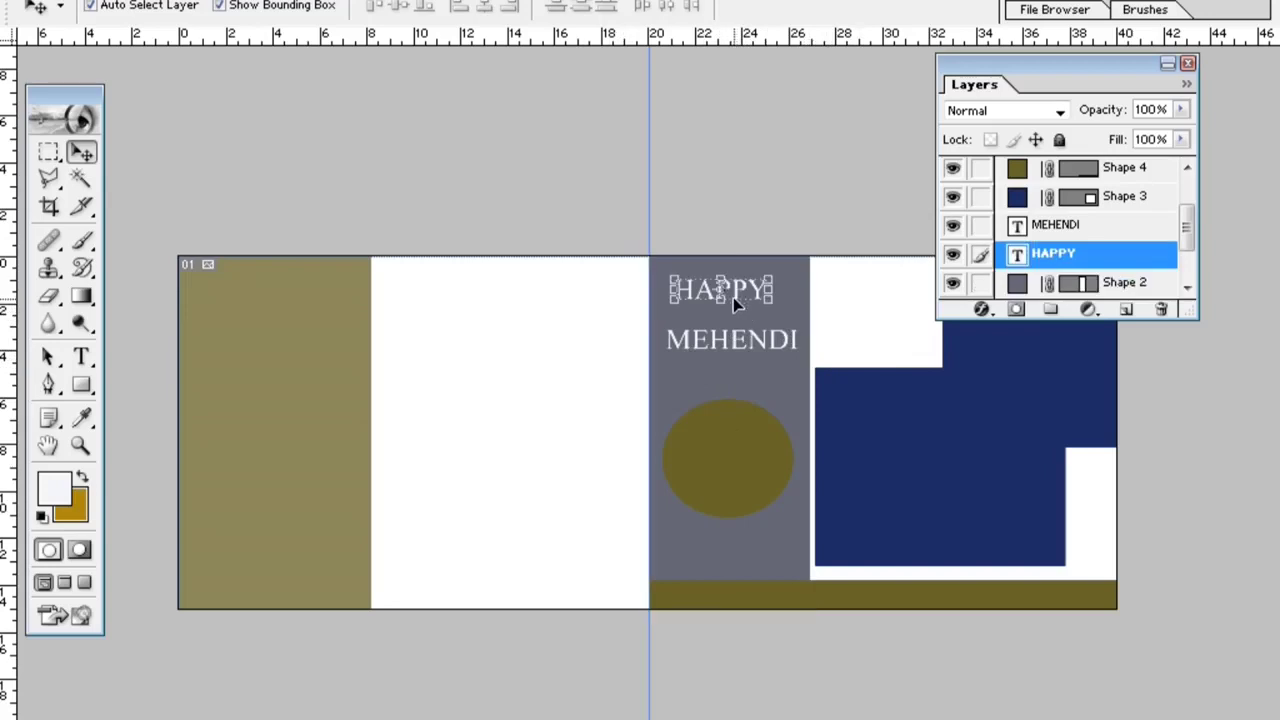
{"action": "left_click_drag", "start_coordinate": [740, 289], "coordinate": [750, 302]}
- Change the colour of the "MEHENDI" text to dark navy, R 24, G 26, B 34
{"action": "left_click", "coordinate": [760, 350]}
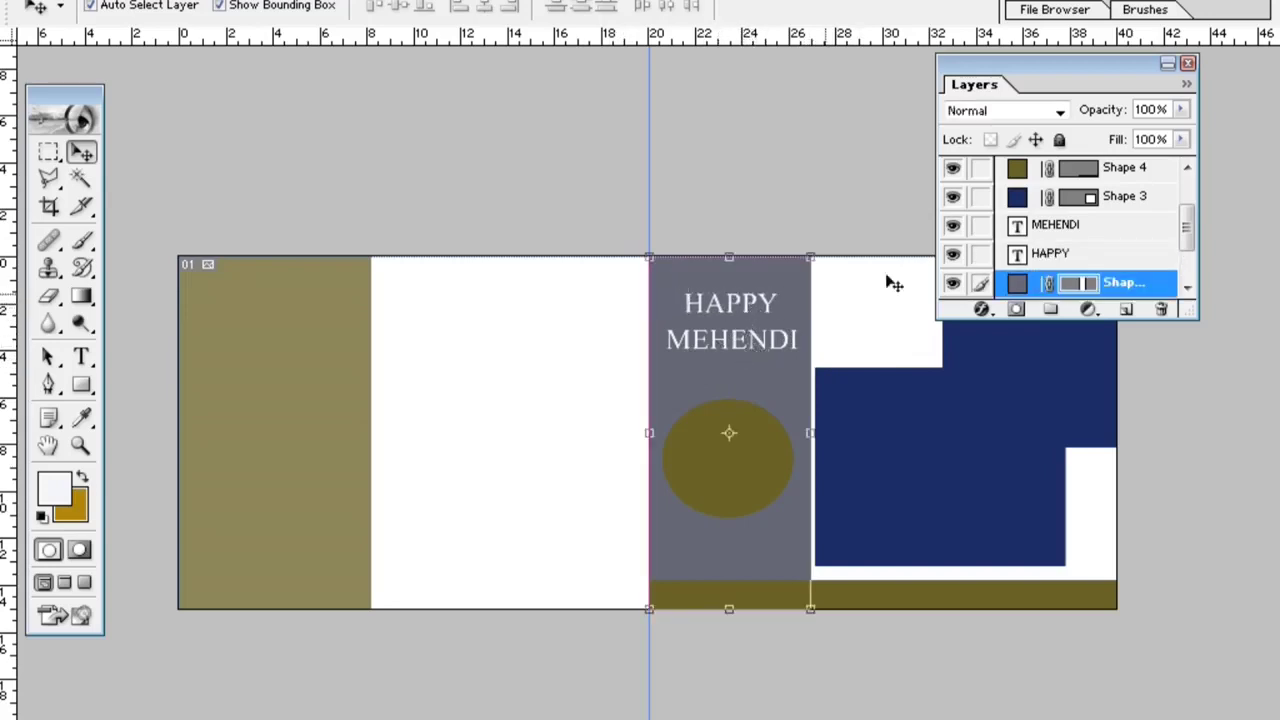
{"action": "left_click", "coordinate": [1015, 226]}
{"action": "double_click", "coordinate": [1015, 226]}
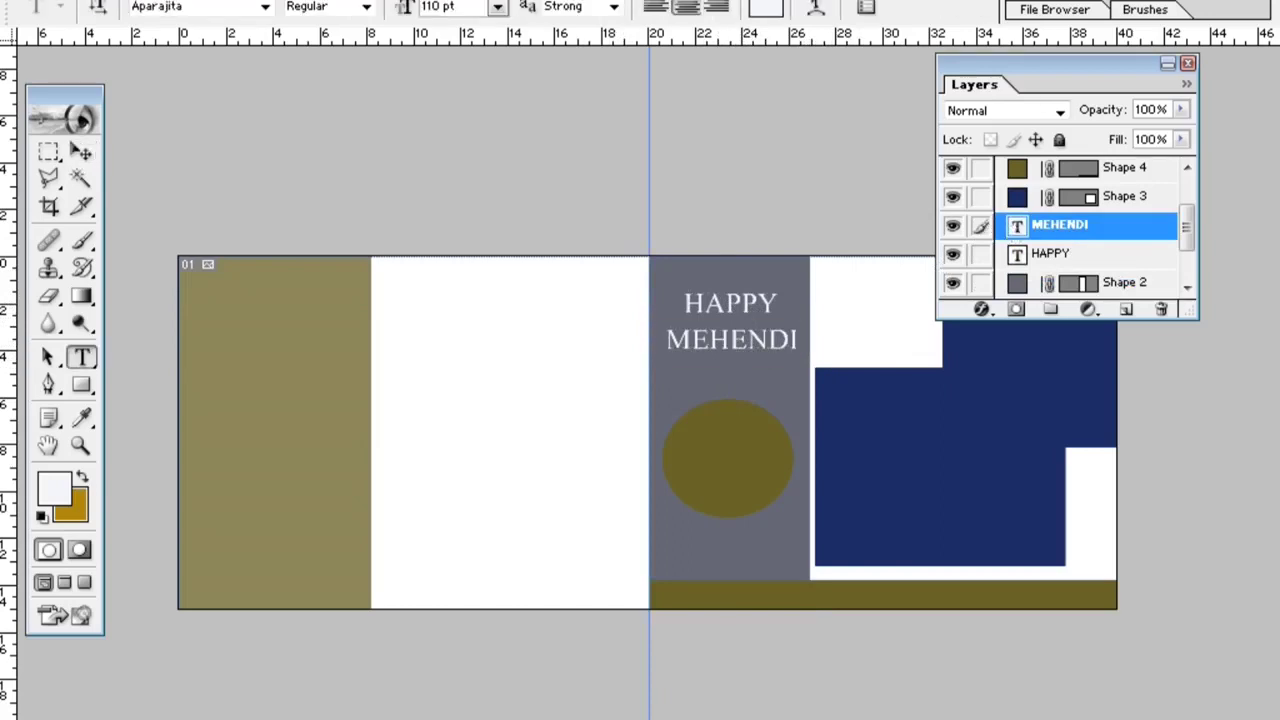
{"action": "left_click", "coordinate": [765, 7]}
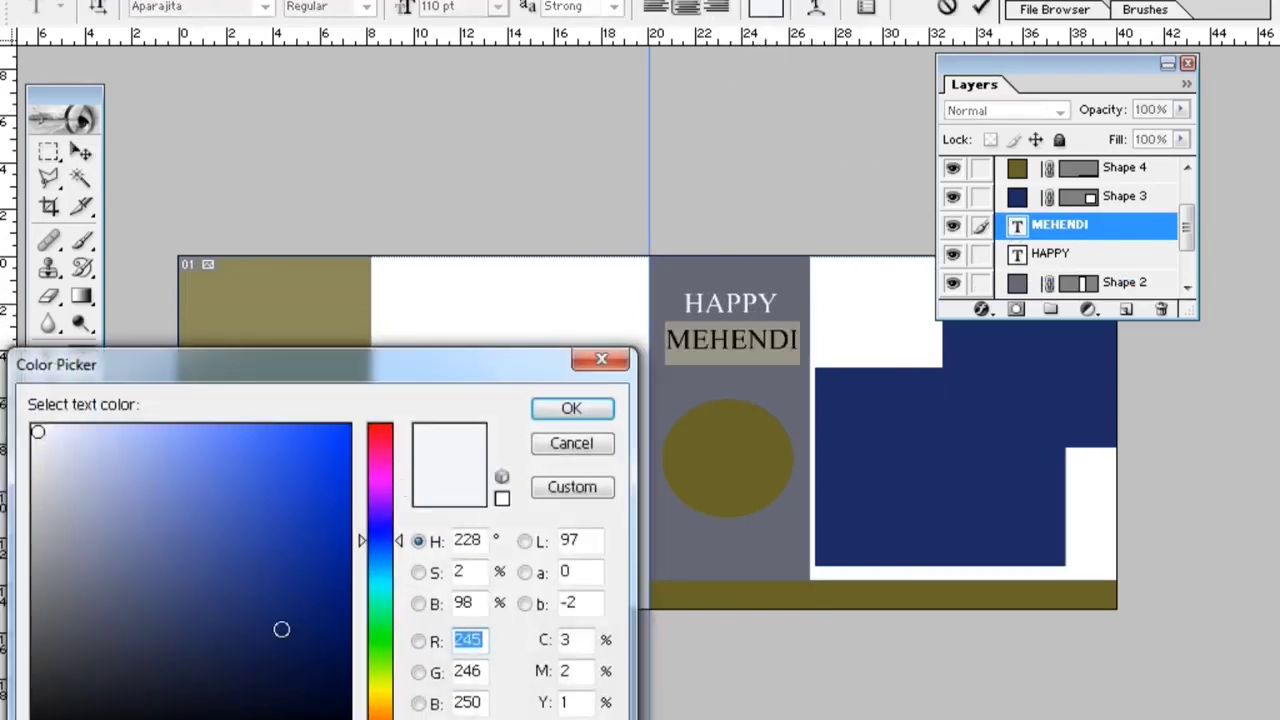
{"action": "left_click", "coordinate": [191, 674]}
{"action": "left_click_drag", "start_coordinate": [192, 674], "coordinate": [126, 697]}
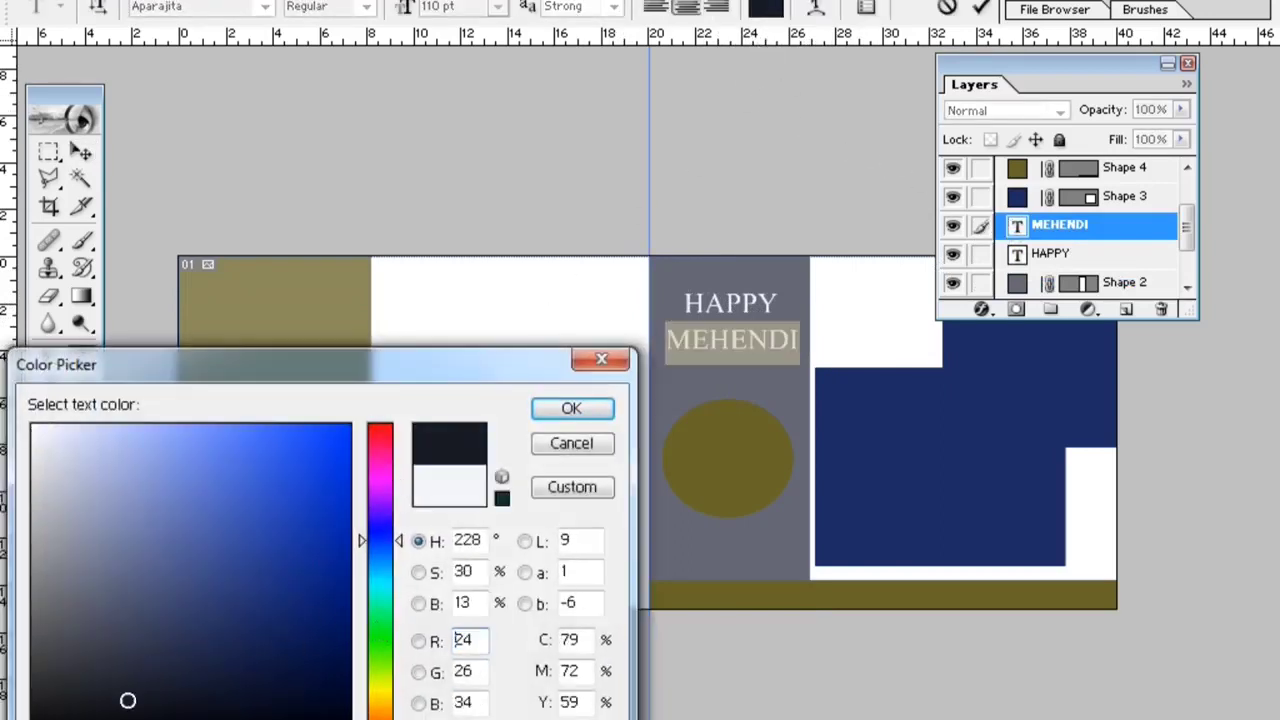
{"action": "left_click", "coordinate": [571, 408]}
{"action": "left_click", "coordinate": [731, 345]}
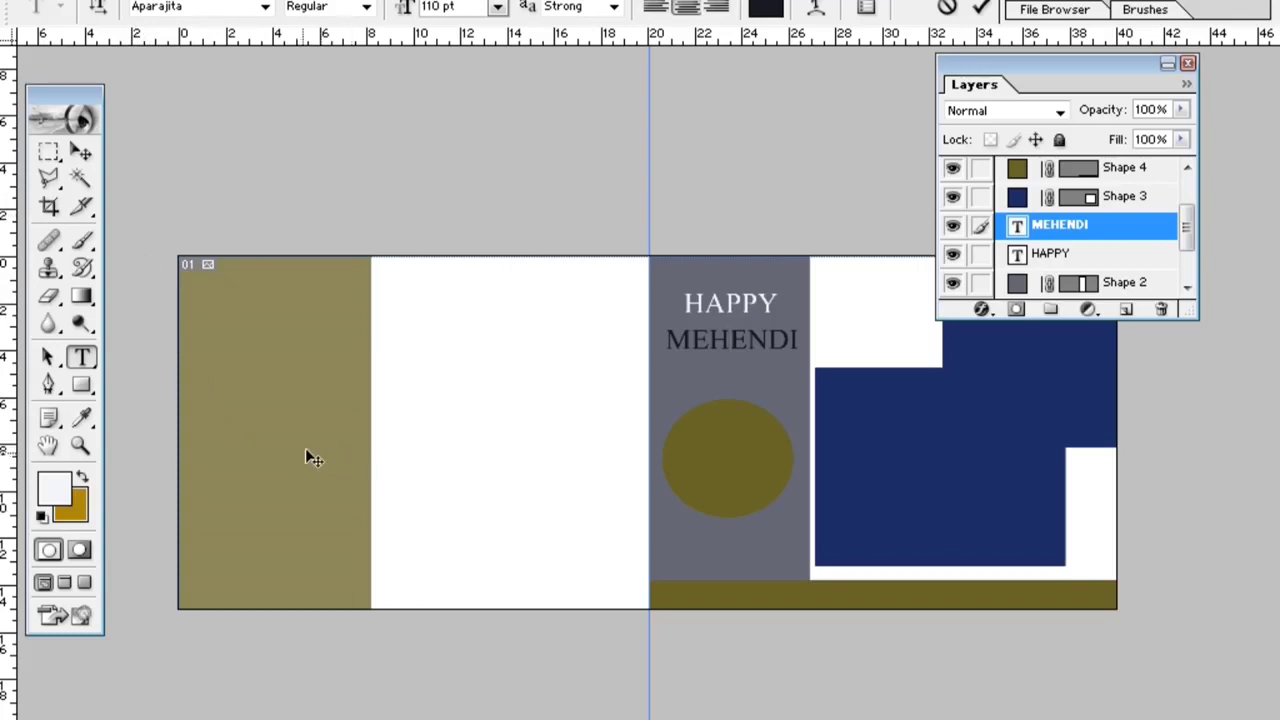
- Lengthen the Layers palette, select the blue block at the canvas's upper-right corner, and collapse the palette clear of the artwork
{"action": "left_click_drag", "start_coordinate": [1150, 318], "coordinate": [1150, 460]}
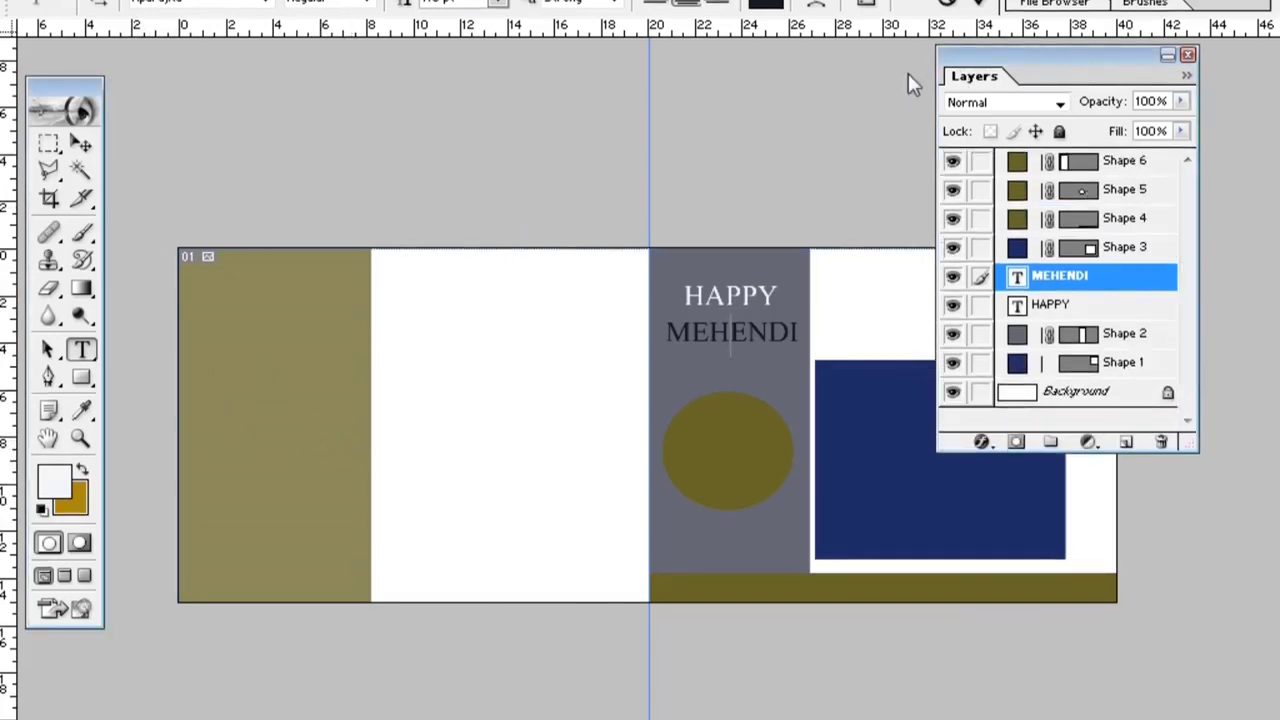
{"action": "left_click_drag", "start_coordinate": [1067, 76], "coordinate": [1153, 76]}
{"action": "key", "text": "v"}
{"action": "left_click", "coordinate": [945, 375]}
{"action": "left_click", "coordinate": [1271, 91]}
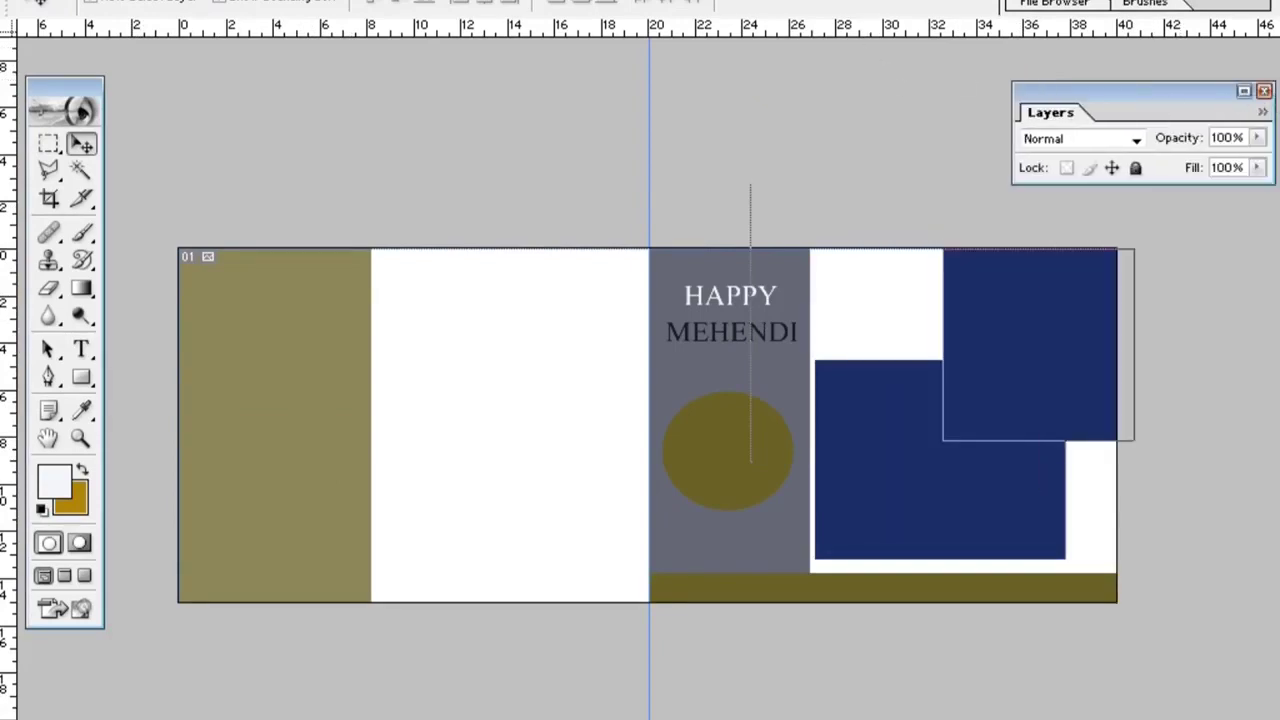
- Open the photo "A Colourful Bangalore Wedding With The Bride In..." from the Music library and copy it onto the album spread
{"action": "left_click", "coordinate": [50, 1]}
{"action": "left_click", "coordinate": [80, 17]}
{"action": "left_click", "coordinate": [124, 291]}
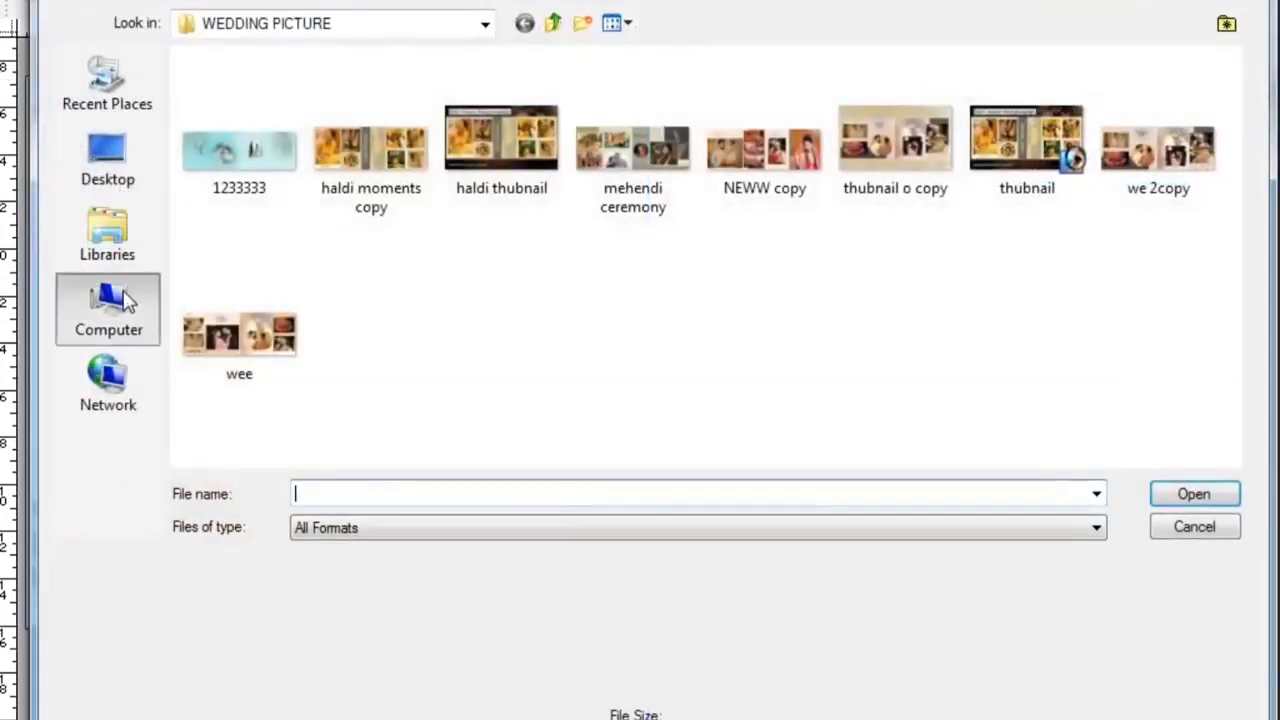
{"action": "left_click", "coordinate": [118, 232]}
{"action": "double_click", "coordinate": [560, 94]}
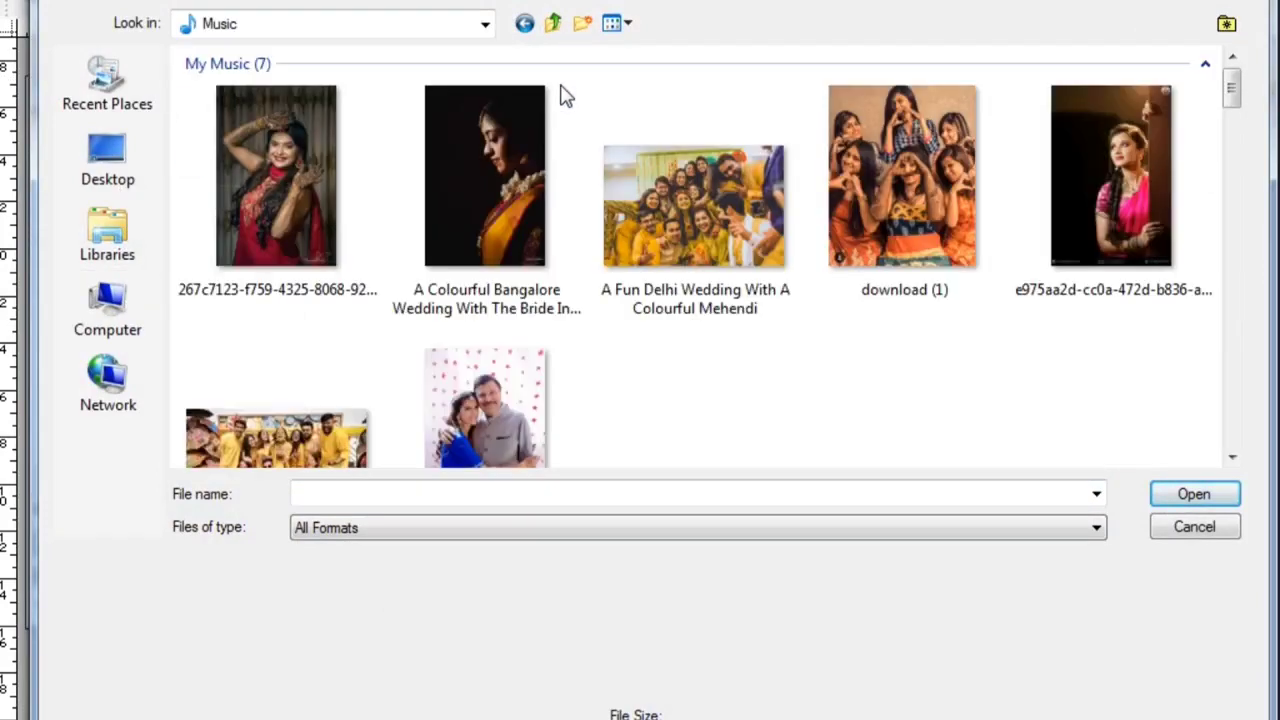
{"action": "double_click", "coordinate": [491, 168]}
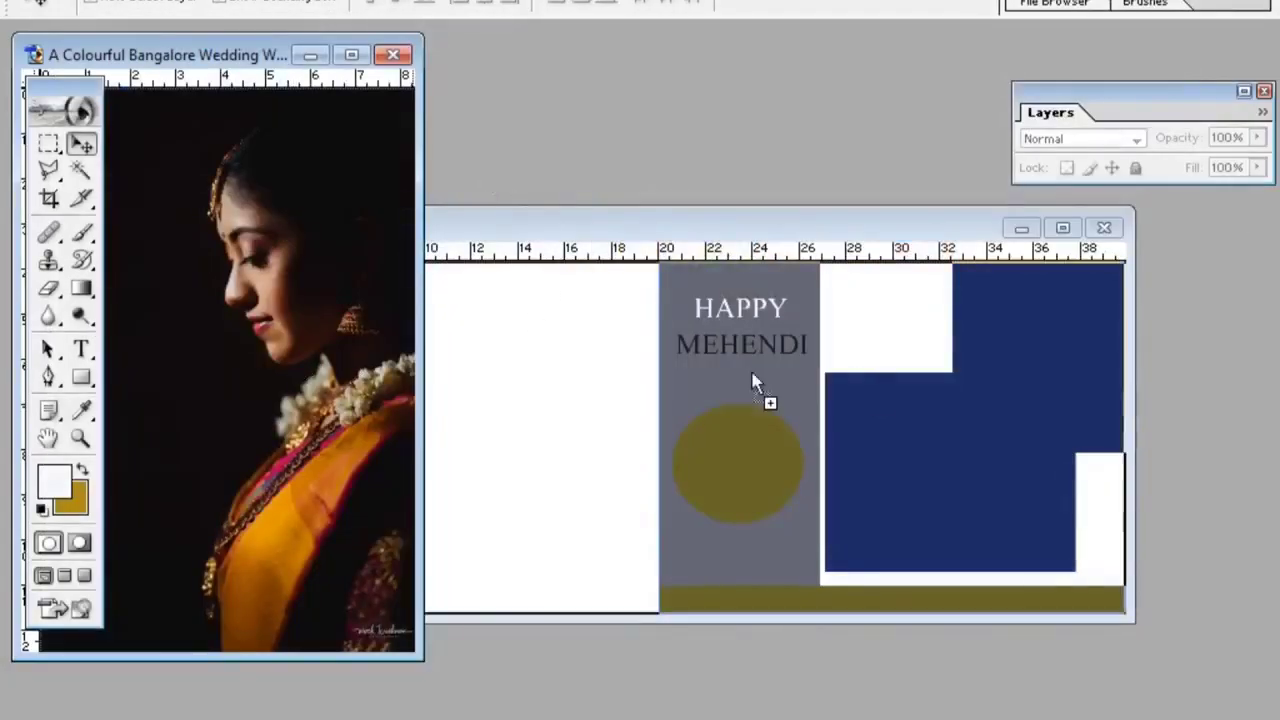
{"action": "left_click_drag", "start_coordinate": [755, 382], "coordinate": [1087, 404]}
{"action": "key", "text": "f"}
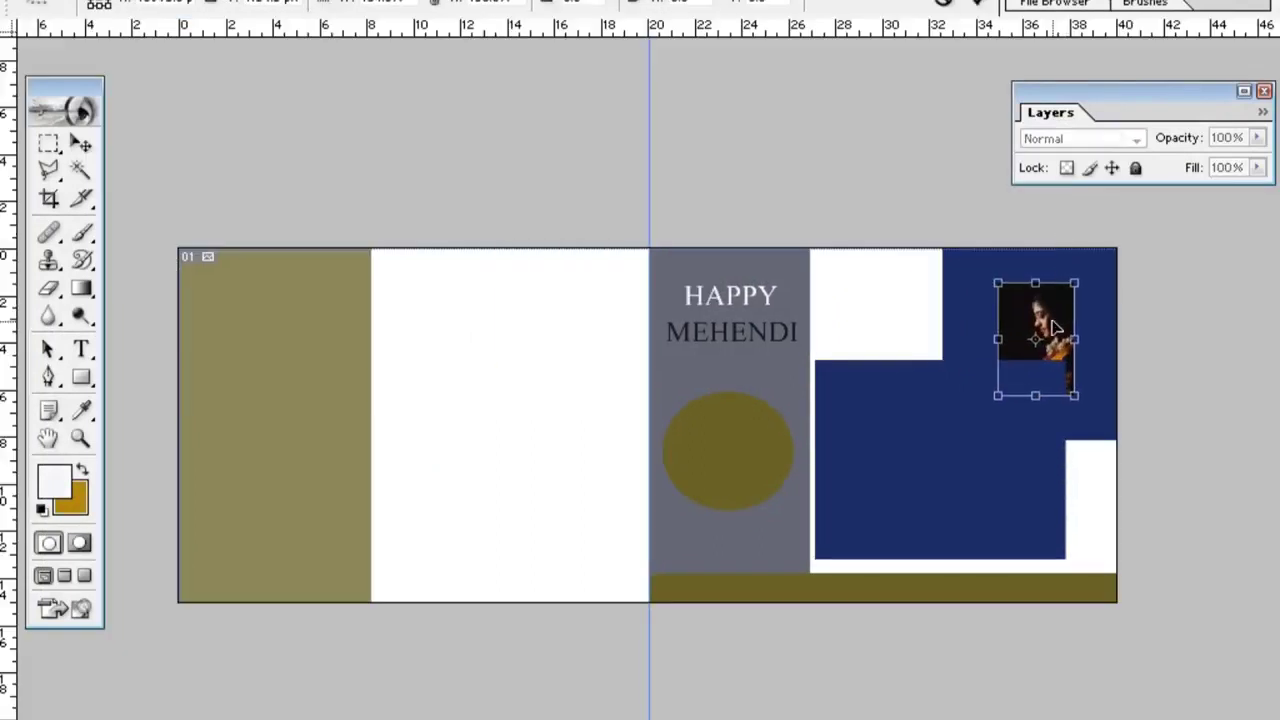
- Move and scale up the bride photo to cover the upper-right blue block, and apply the transformation
{"action": "left_click_drag", "start_coordinate": [1050, 320], "coordinate": [1128, 480]}
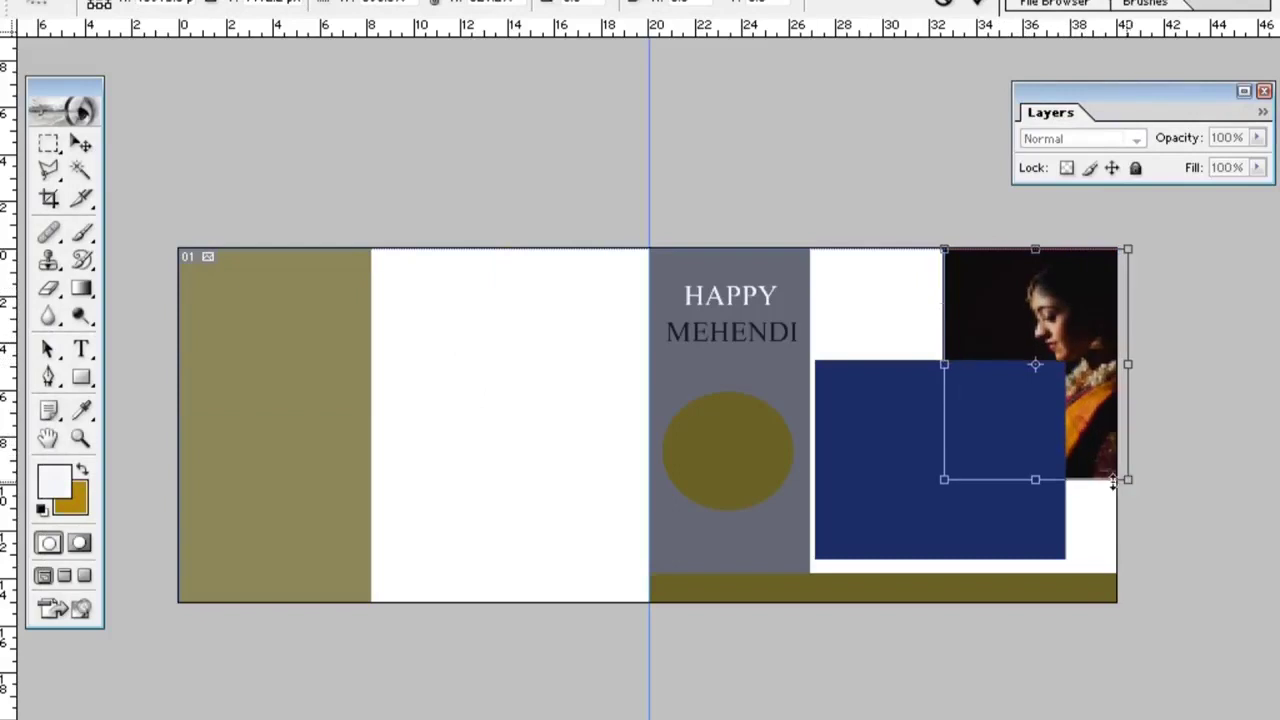
{"action": "left_click", "coordinate": [82, 143]}
{"action": "key", "text": "Return"}
- Group the bride photo with the blue block beneath it so the block clips the photo
{"action": "left_click", "coordinate": [244, 1]}
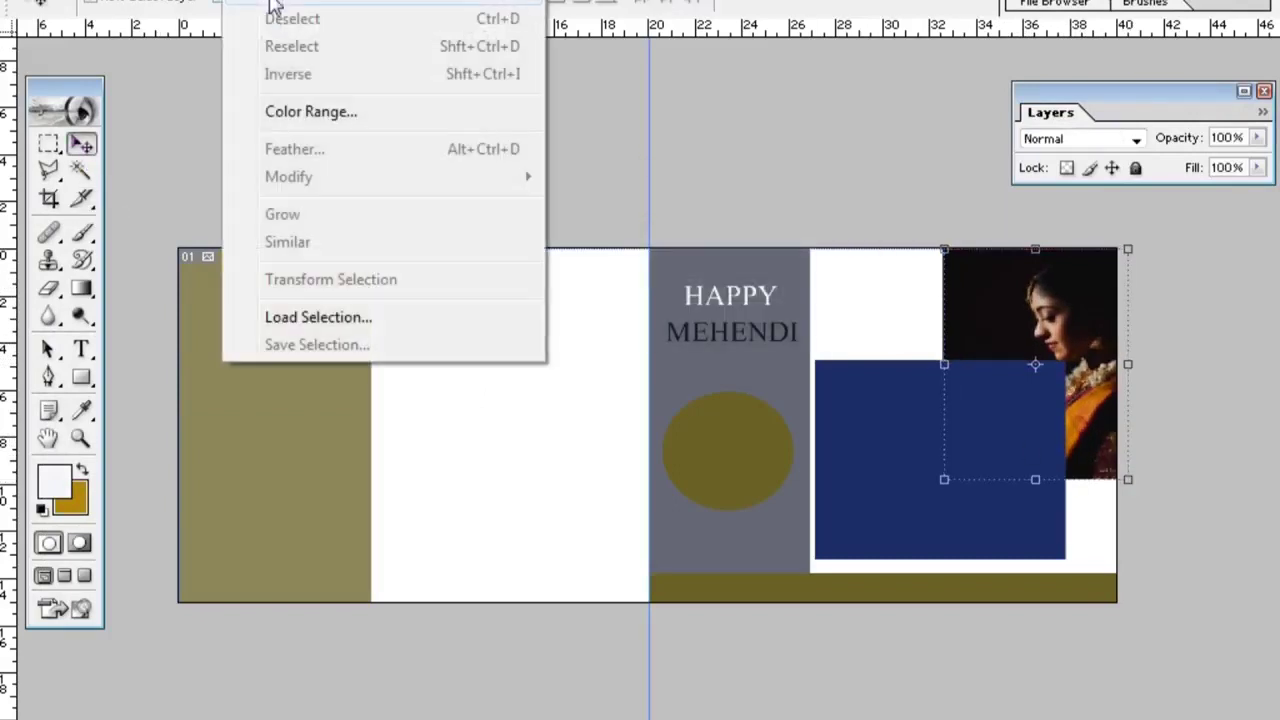
{"action": "mouse_move", "coordinate": [196, 1]}
{"action": "left_click", "coordinate": [337, 500]}
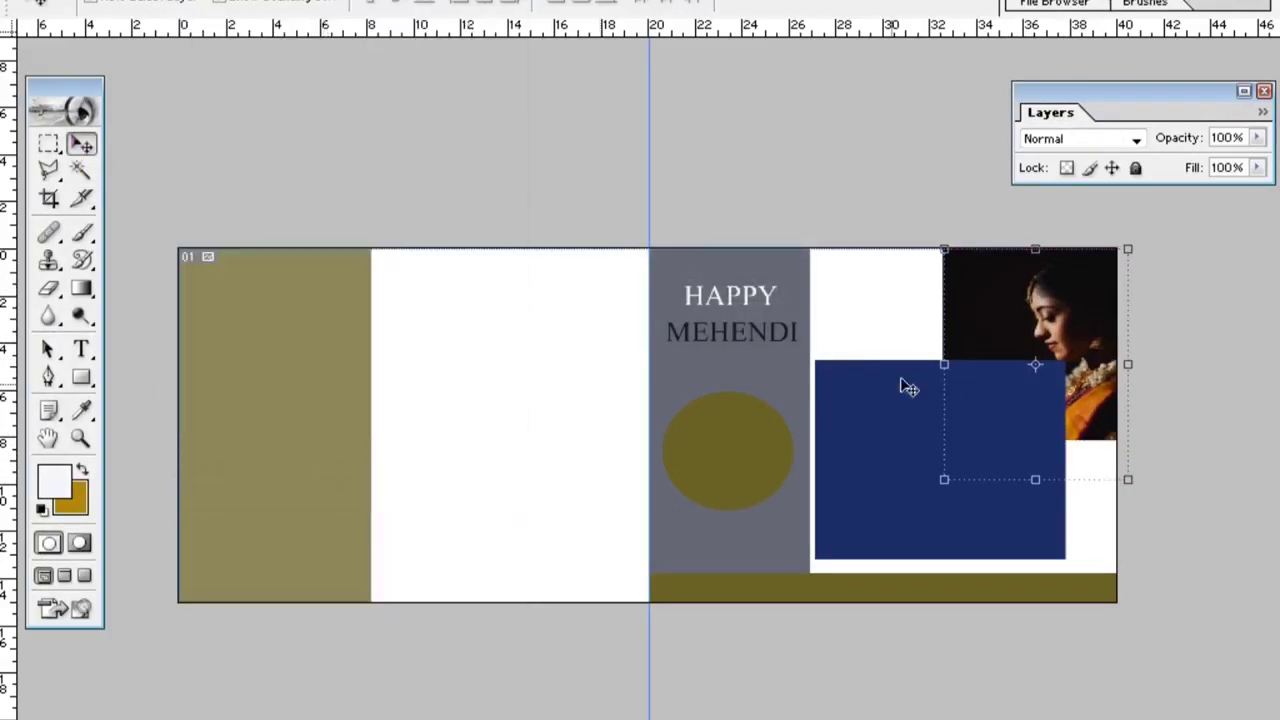
- Shift the clipped photo left to meet the canvas's right edge, and move the larger blue block left over the grey strip
{"action": "left_click", "coordinate": [1243, 92]}
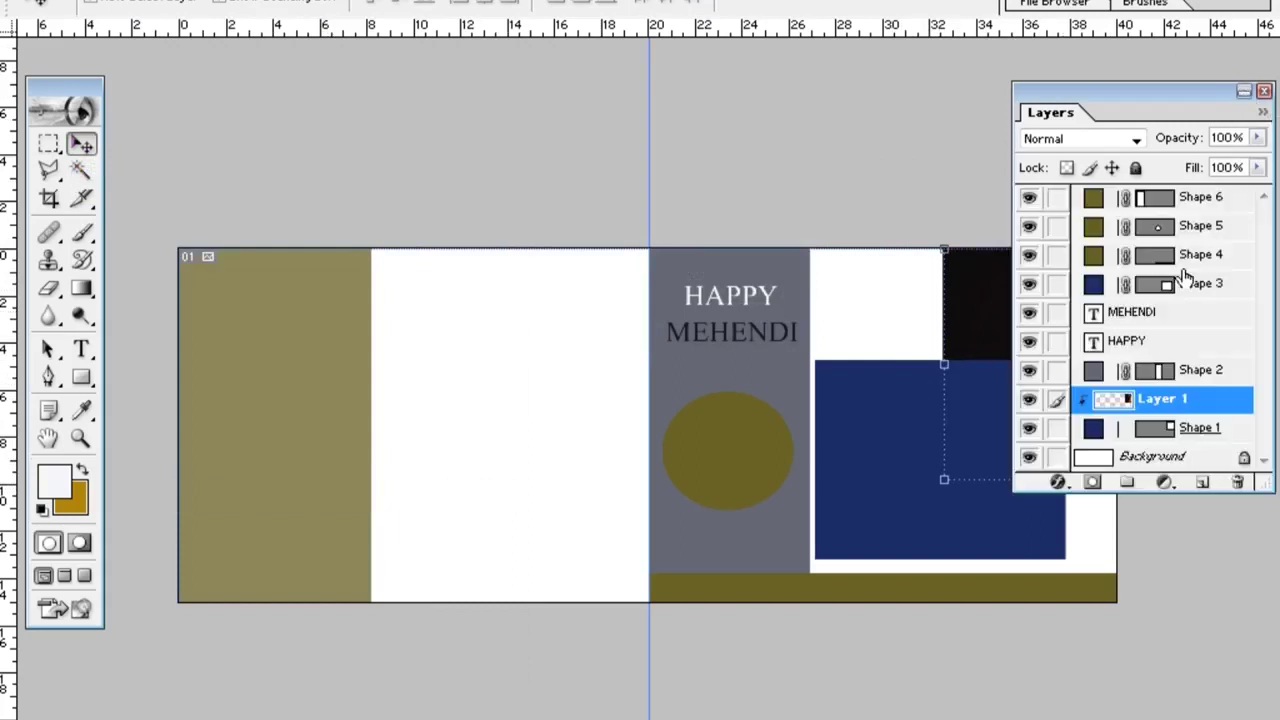
{"action": "left_click", "coordinate": [1205, 428]}
{"action": "left_click", "coordinate": [1243, 92]}
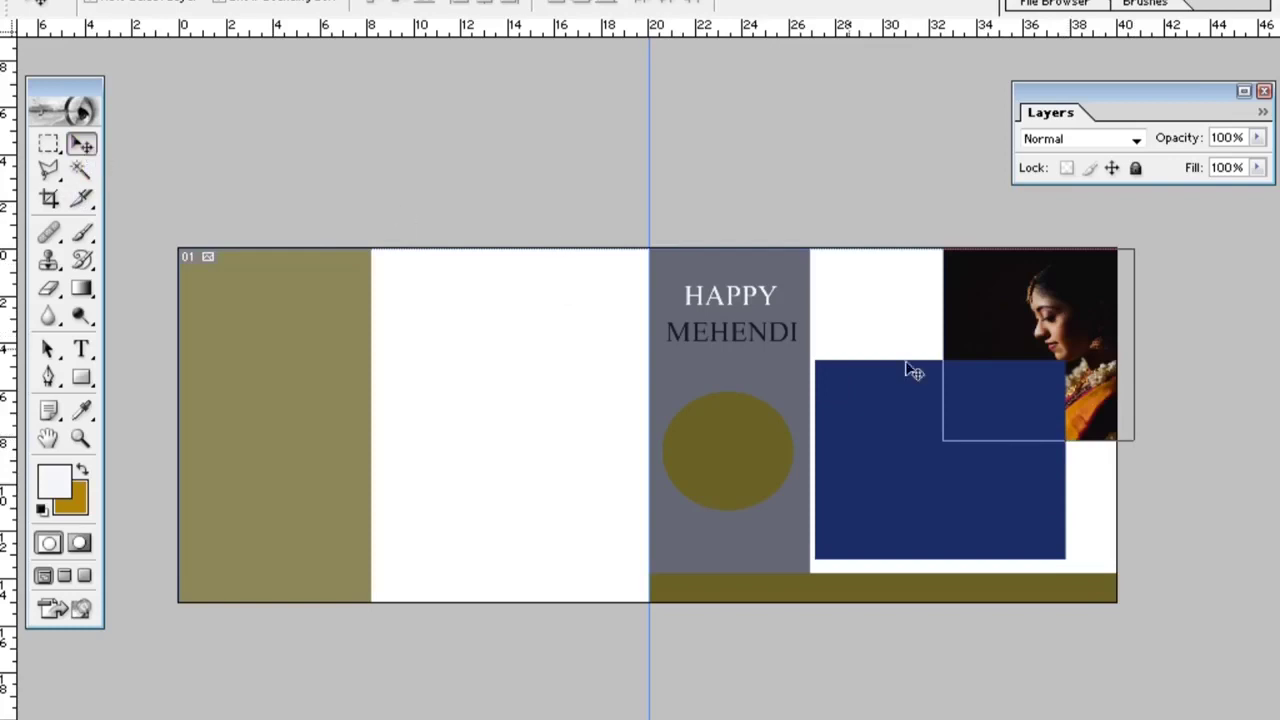
{"action": "left_click_drag", "start_coordinate": [1030, 303], "coordinate": [1014, 302]}
{"action": "key", "text": "ctrl+t"}
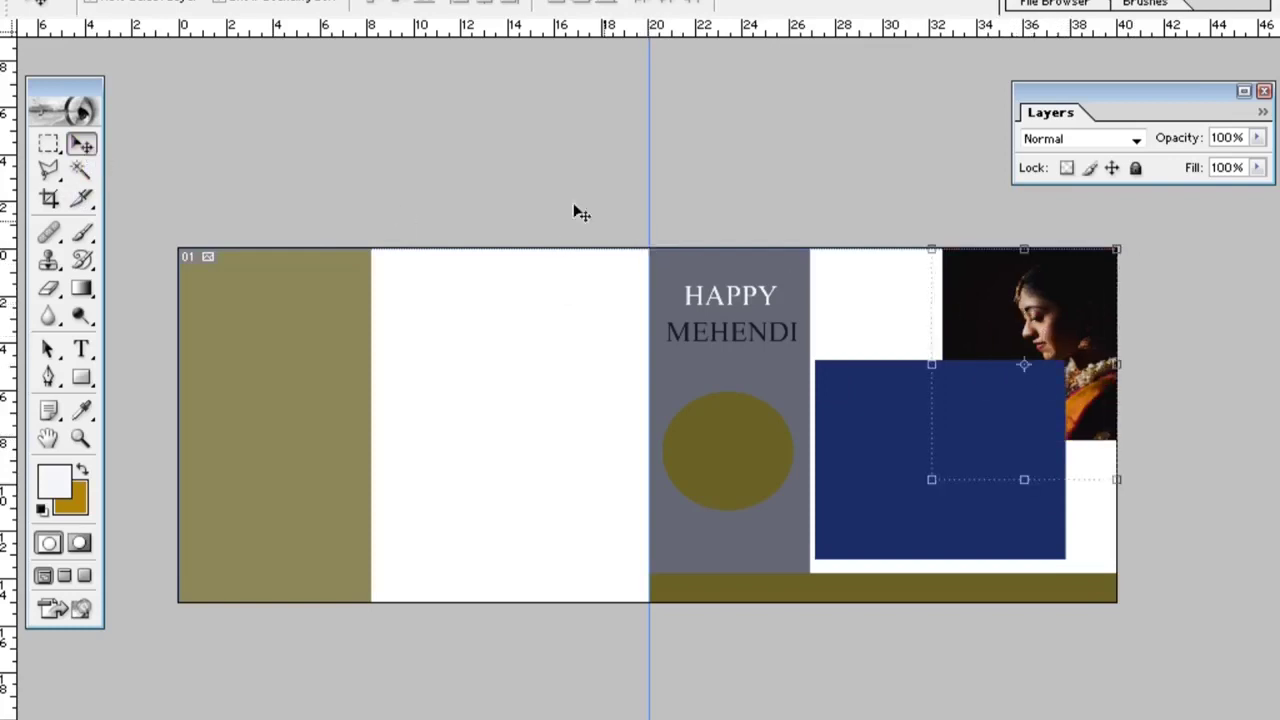
{"action": "left_click_drag", "start_coordinate": [1028, 490], "coordinate": [853, 511]}
- Reduce the clipped photo's height slightly from its lower edge and apply the transformation
{"action": "left_click", "coordinate": [1050, 382]}
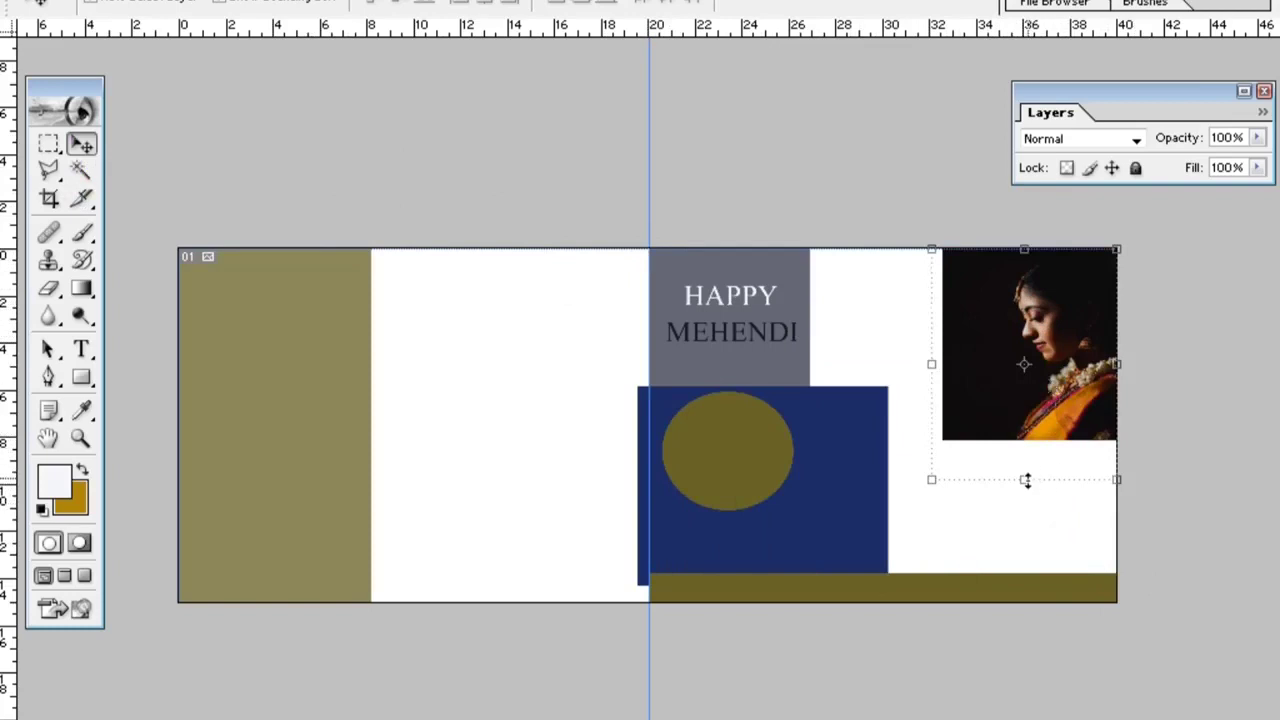
{"action": "mouse_move", "coordinate": [1026, 480]}
{"action": "left_mouse_down"}
{"action": "mouse_move", "coordinate": [1026, 491]}
{"action": "mouse_move", "coordinate": [1026, 471]}
{"action": "left_mouse_up"}
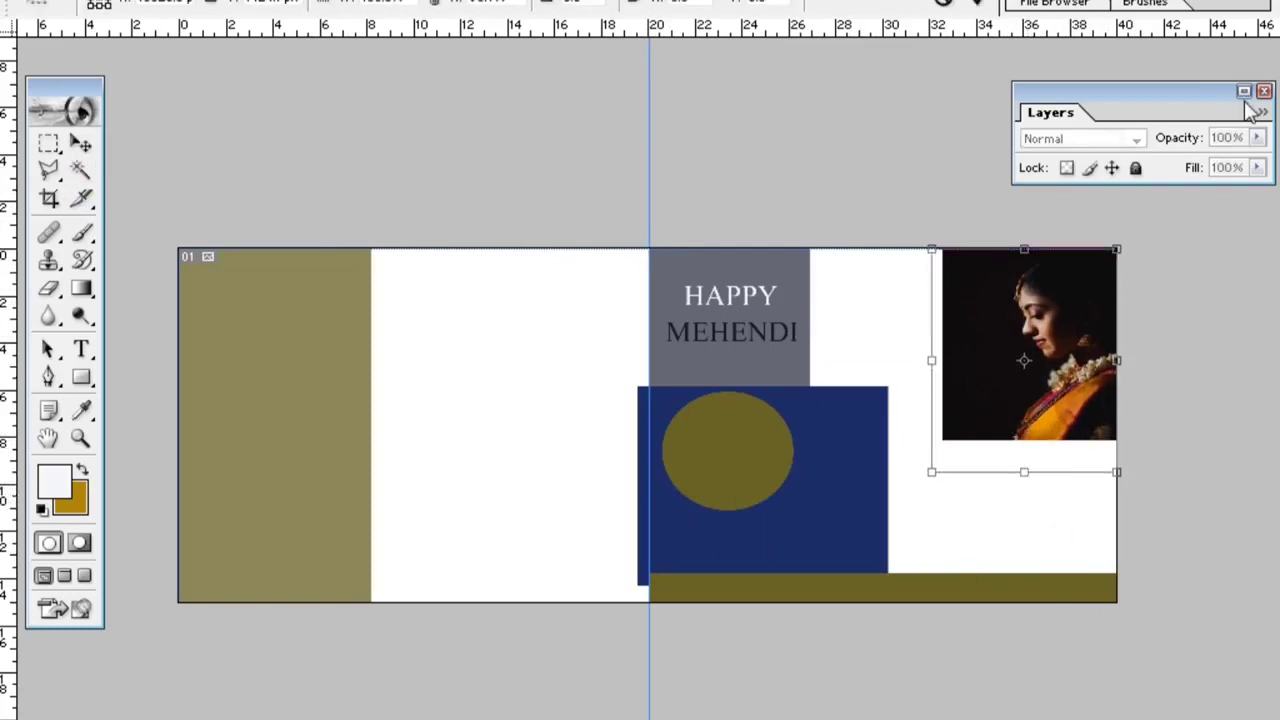
{"action": "left_click", "coordinate": [1244, 91]}
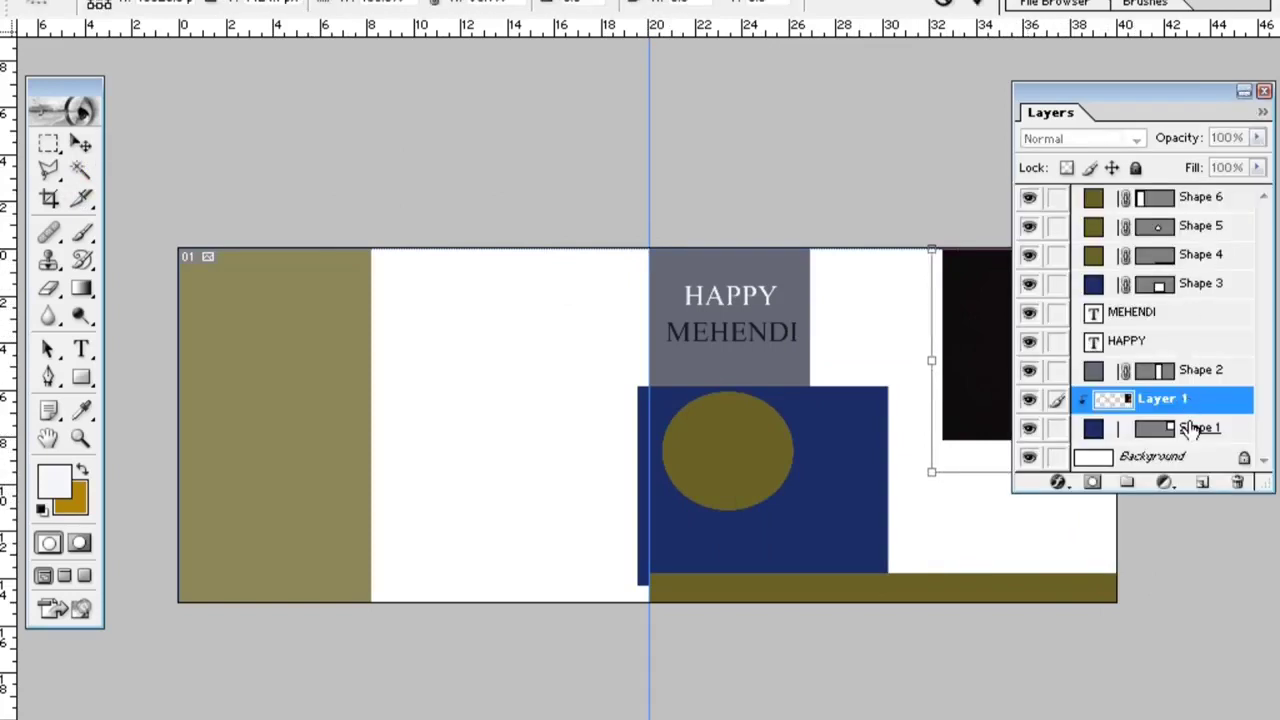
{"action": "left_click", "coordinate": [81, 144]}
{"action": "left_click", "coordinate": [546, 290]}
- Select the Shape 1 layer and enlarge the blue block behind the photo outward from its lower-left corner
{"action": "left_click", "coordinate": [1198, 428]}
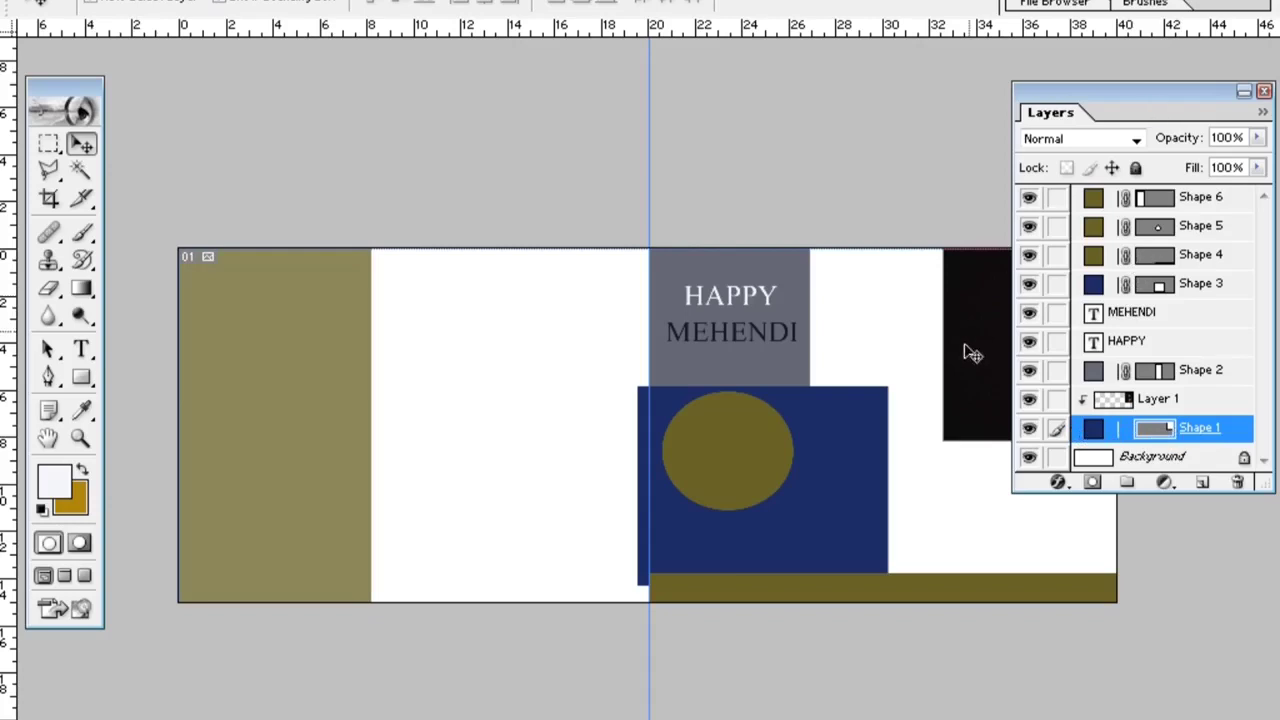
{"action": "double_click", "coordinate": [1120, 428]}
{"action": "key", "text": "Escape"}
{"action": "left_click_drag", "start_coordinate": [945, 441], "coordinate": [922, 481]}
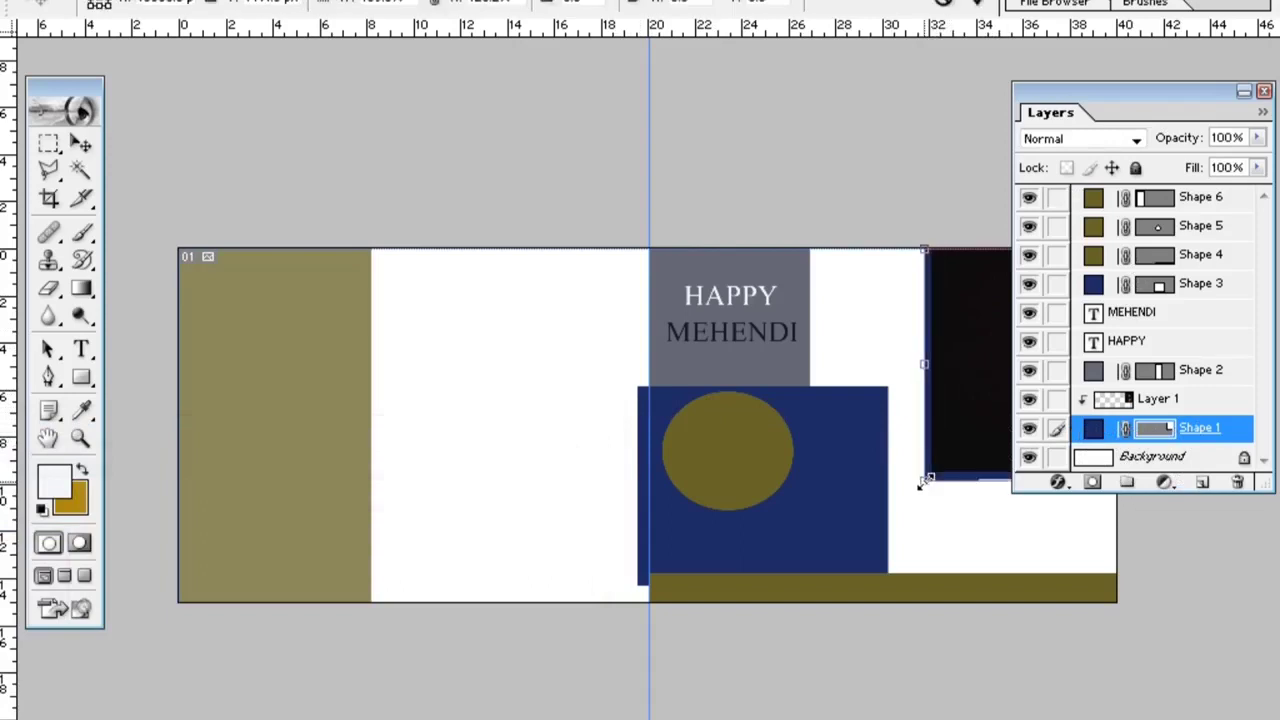
- Move the Layers palette off the photo, stretch the Shape 1 block down to about 12 inches on the ruler, and apply
{"action": "left_click_drag", "start_coordinate": [1172, 92], "coordinate": [736, 104]}
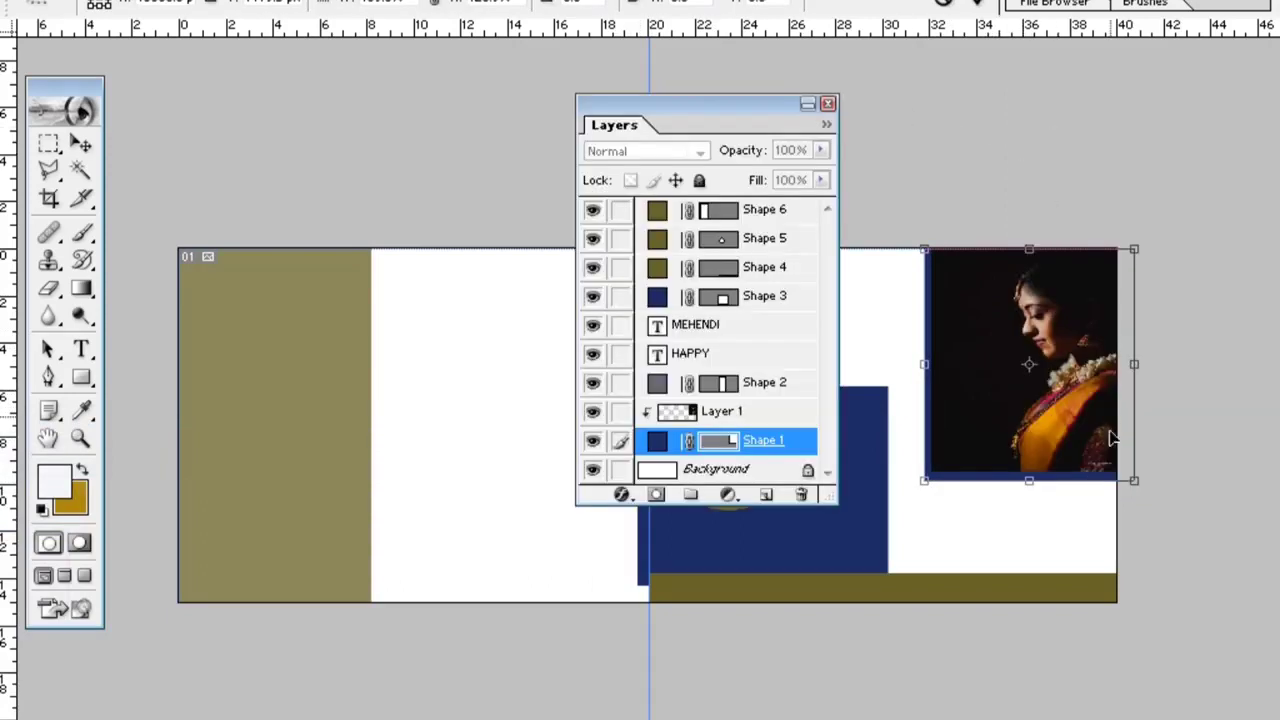
{"action": "left_click_drag", "start_coordinate": [1027, 487], "coordinate": [1038, 530]}
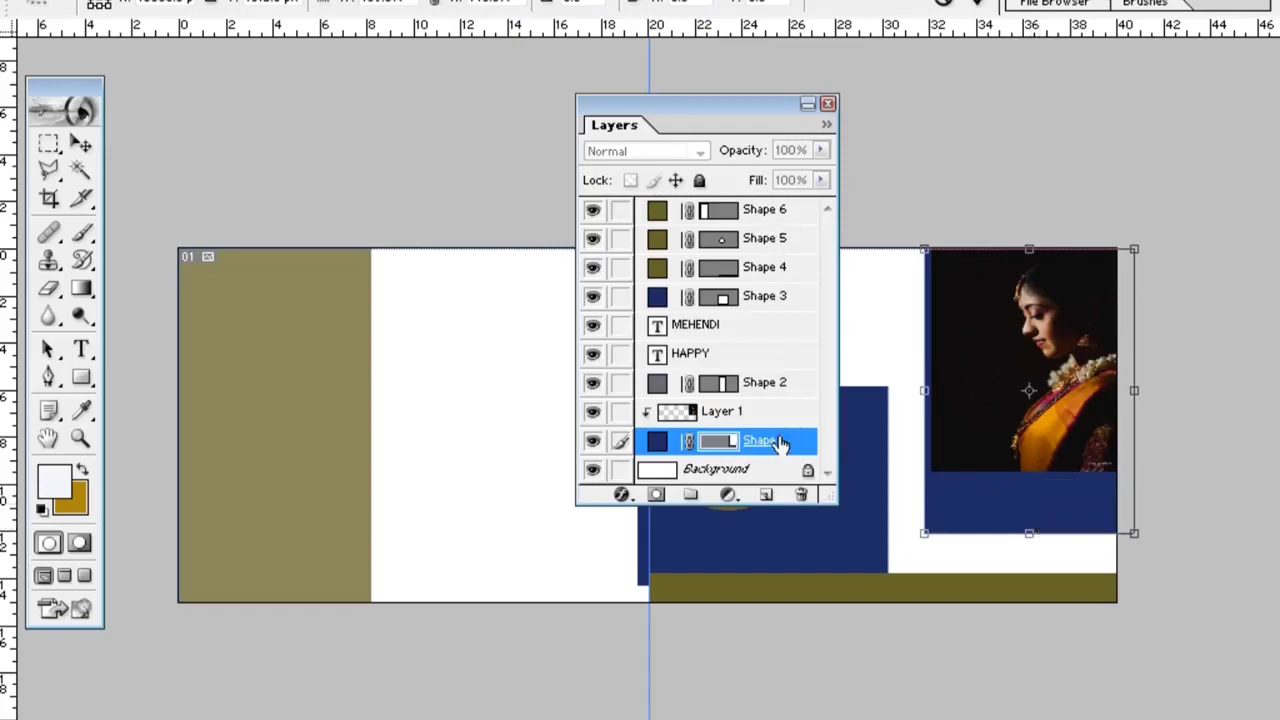
{"action": "left_click", "coordinate": [807, 106]}
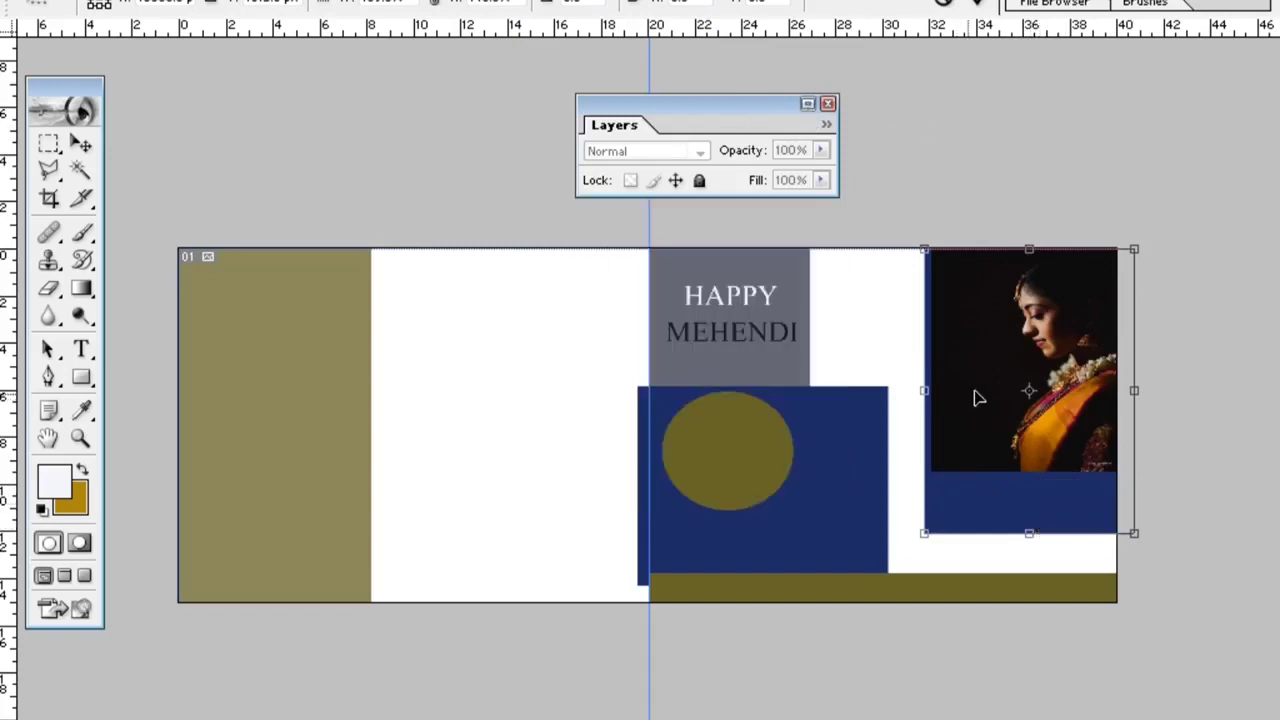
{"action": "left_click", "coordinate": [807, 105]}
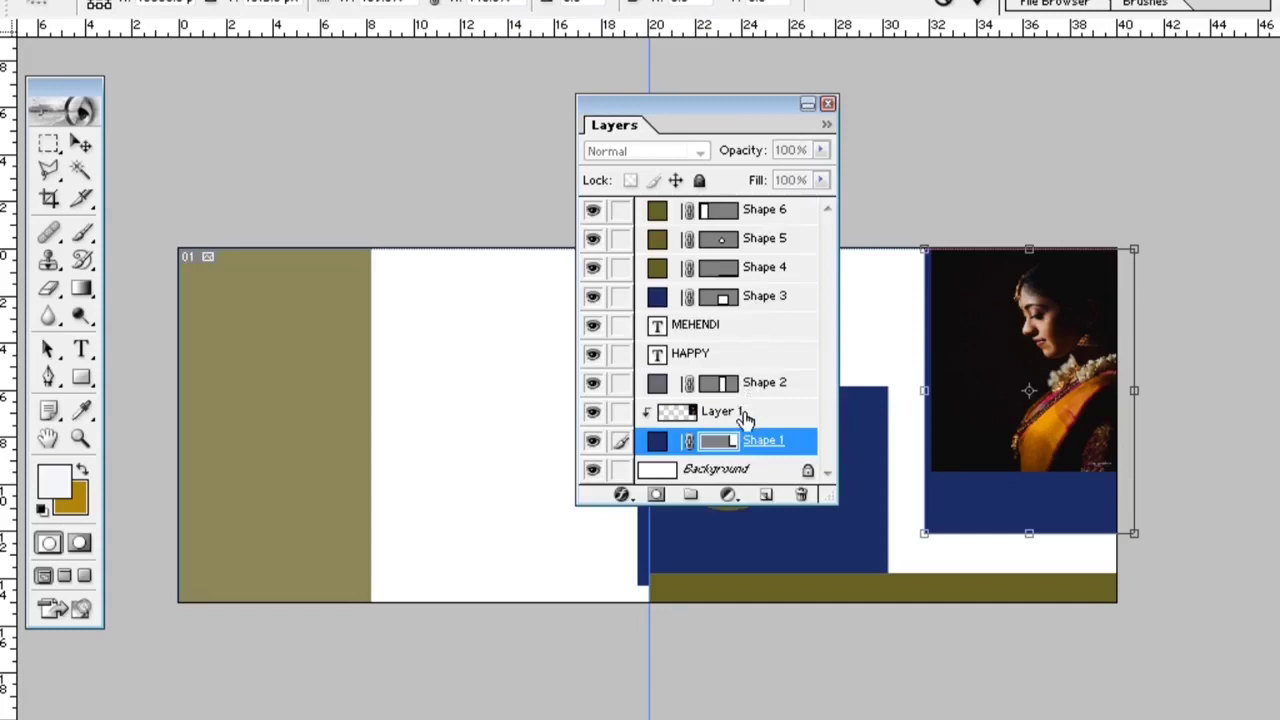
{"action": "left_click", "coordinate": [81, 144]}
{"action": "left_click", "coordinate": [505, 300]}
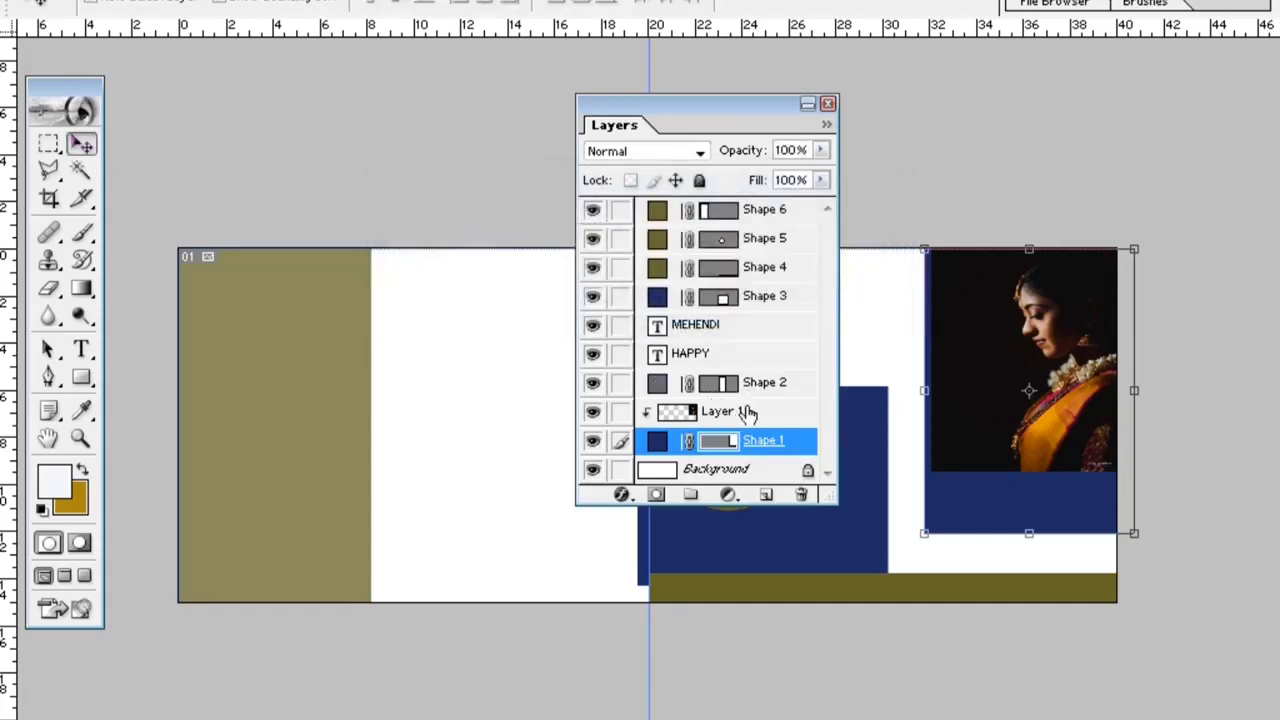
- Select Layer 1, stretch the photo down and left to cover the Shape 1 block, and apply the transformation
{"action": "left_click", "coordinate": [745, 412]}
{"action": "left_click_drag", "start_coordinate": [1029, 476], "coordinate": [1030, 534]}
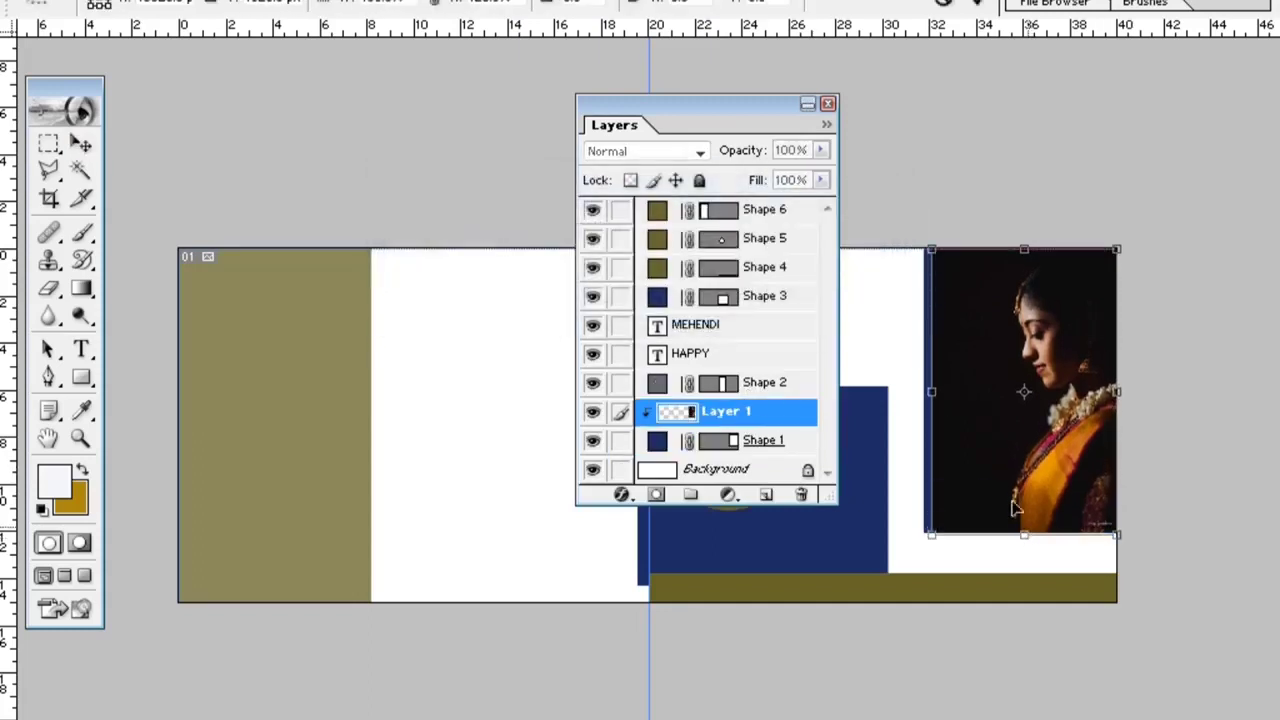
{"action": "left_click_drag", "start_coordinate": [930, 397], "coordinate": [916, 397]}
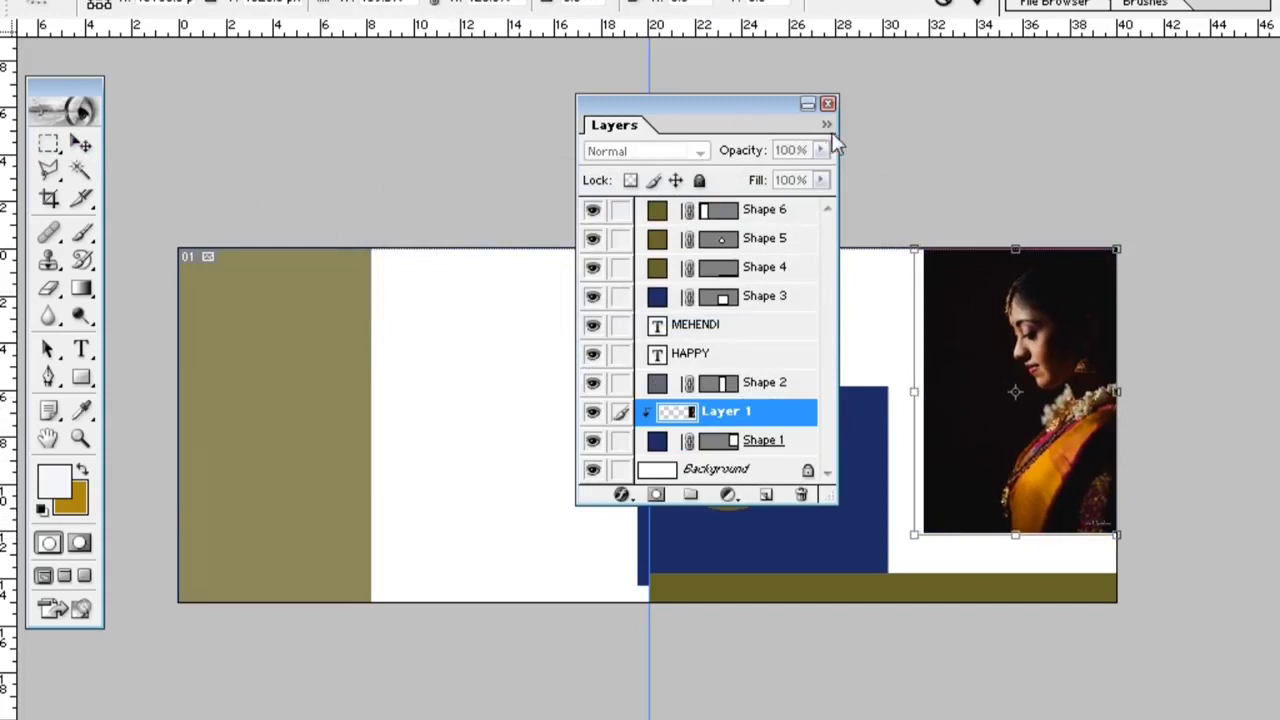
{"action": "left_click", "coordinate": [81, 144]}
{"action": "left_click", "coordinate": [509, 290]}
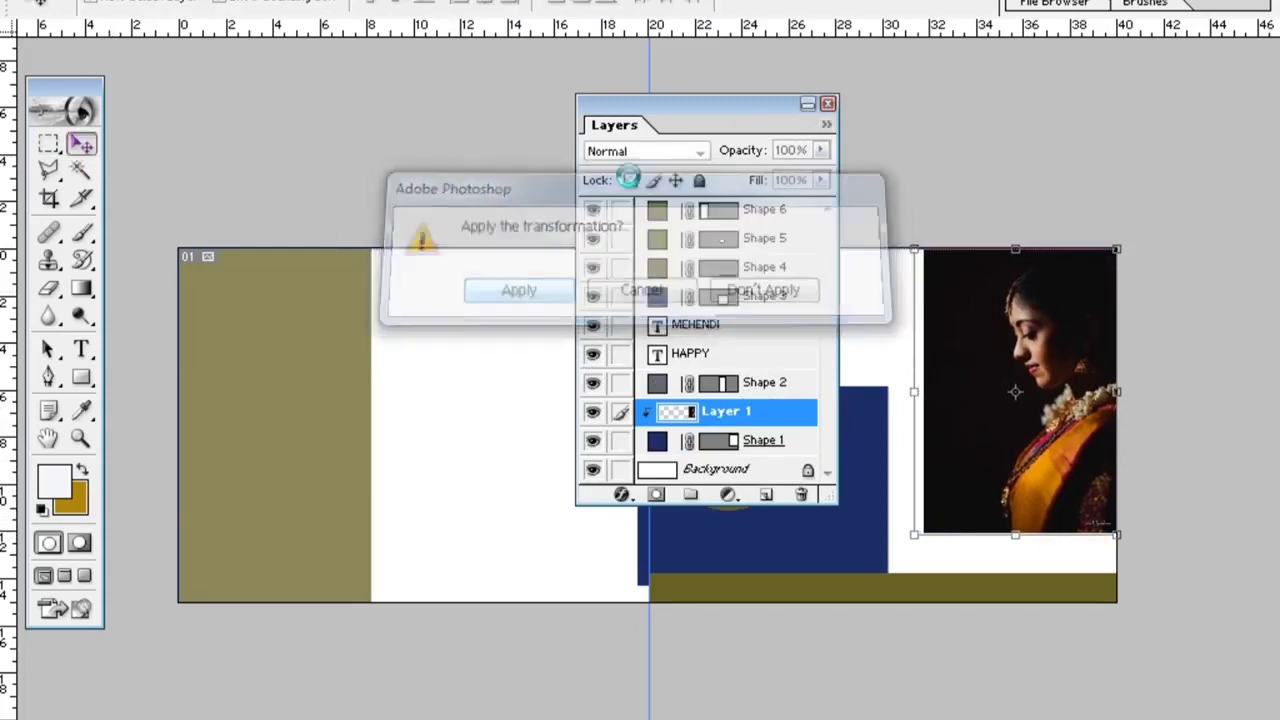
- Move the larger blue block right to overlap the clipped photo, shrink it to about 9.5 by 7 inches, and apply
{"action": "left_click", "coordinate": [807, 104]}
{"action": "left_click_drag", "start_coordinate": [829, 509], "coordinate": [1008, 482]}
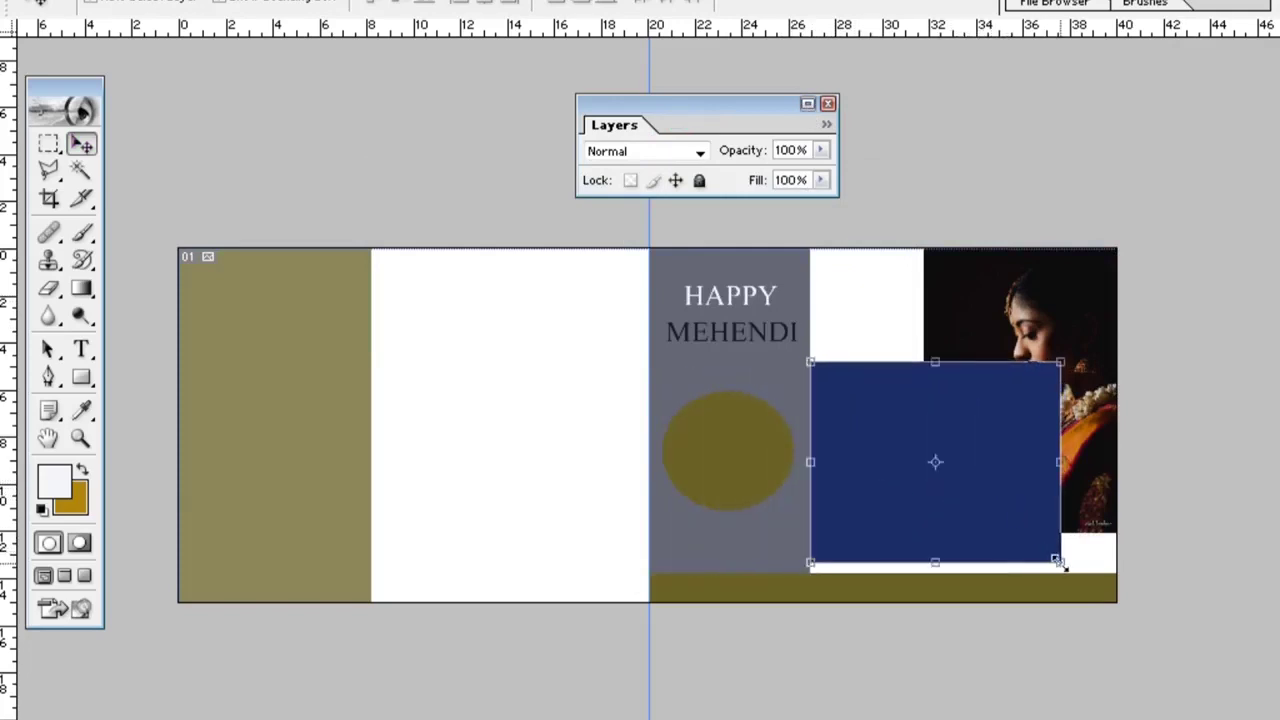
{"action": "left_click_drag", "start_coordinate": [1058, 562], "coordinate": [1043, 543]}
{"action": "left_click_drag", "start_coordinate": [940, 449], "coordinate": [953, 468]}
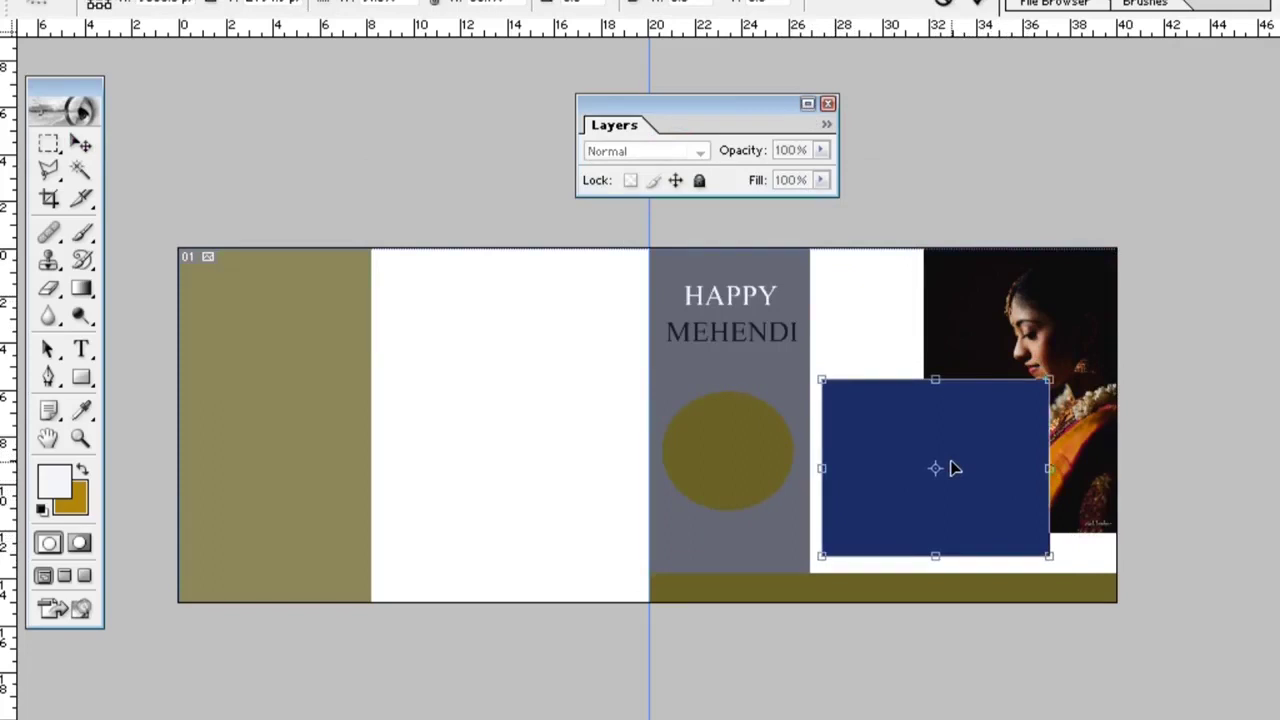
{"action": "left_click_drag", "start_coordinate": [1049, 471], "coordinate": [1043, 471]}
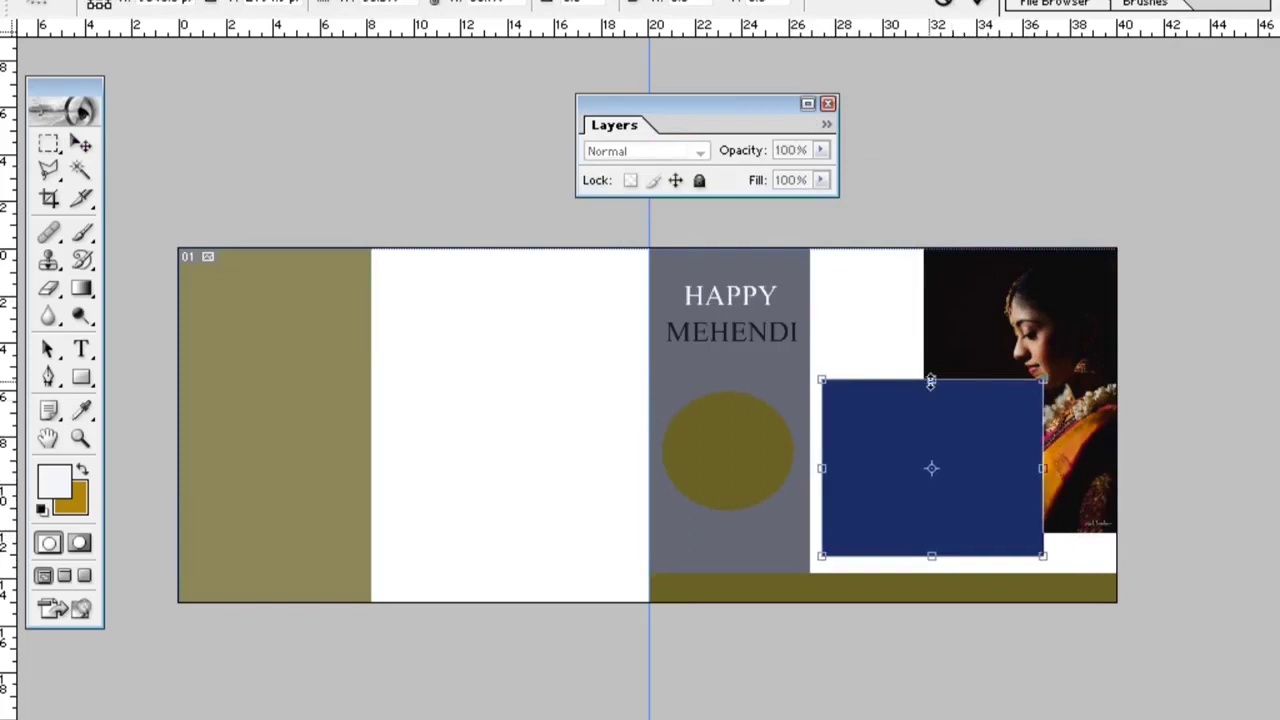
{"action": "left_click_drag", "start_coordinate": [931, 381], "coordinate": [948, 430]}
{"action": "left_click", "coordinate": [81, 144]}
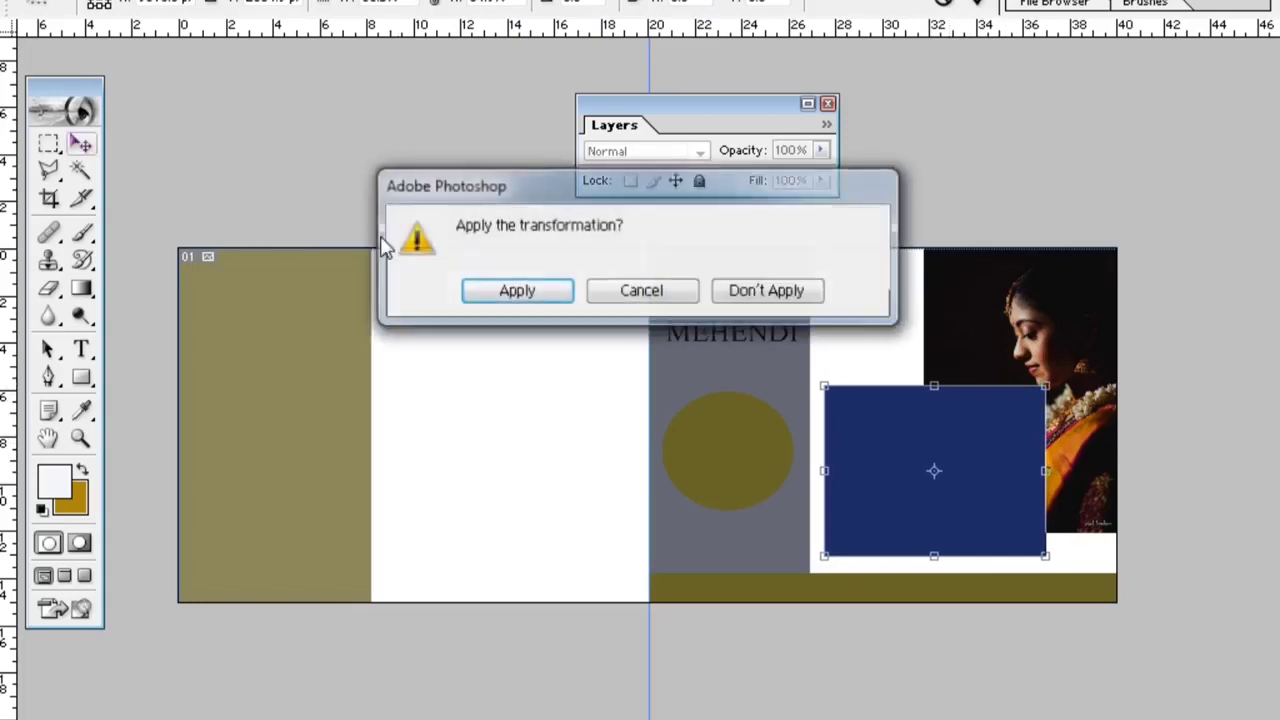
{"action": "left_click", "coordinate": [517, 295]}
- Open the photo of the woman in red with raised hennaed hands and copy it into the album spread
{"action": "left_click", "coordinate": [42, 1]}
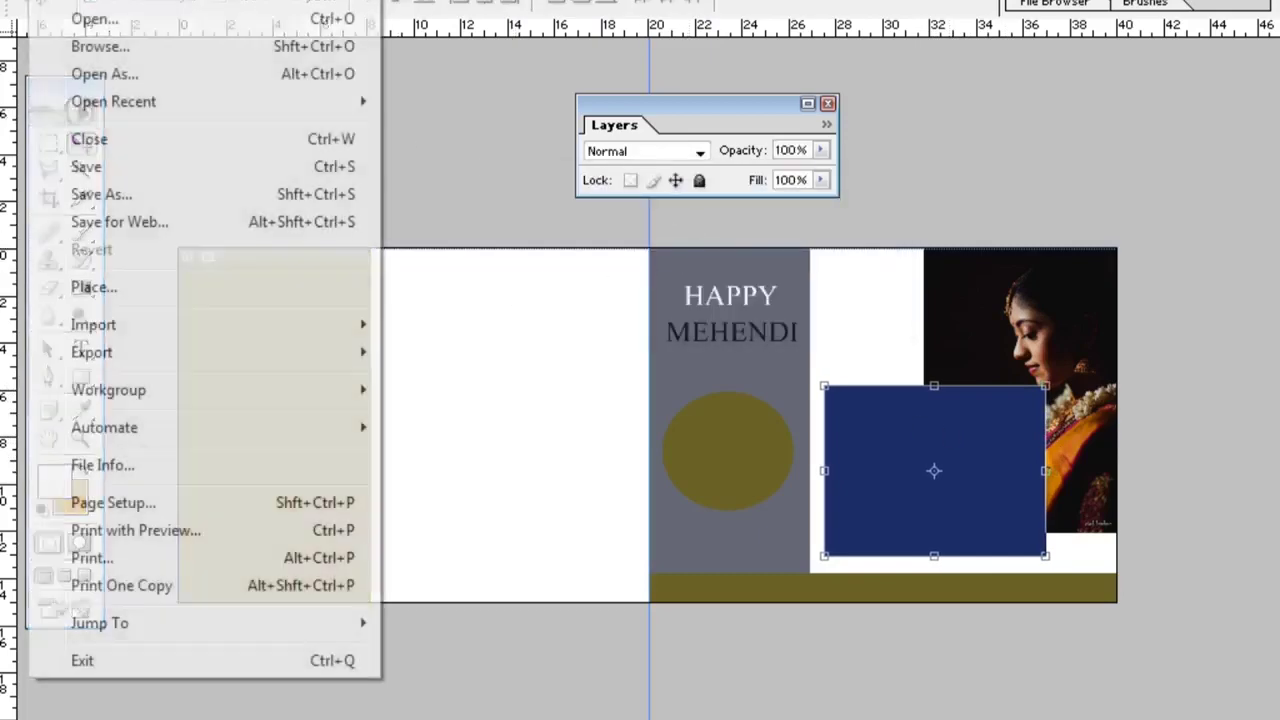
{"action": "left_click", "coordinate": [88, 22]}
{"action": "double_click", "coordinate": [224, 122]}
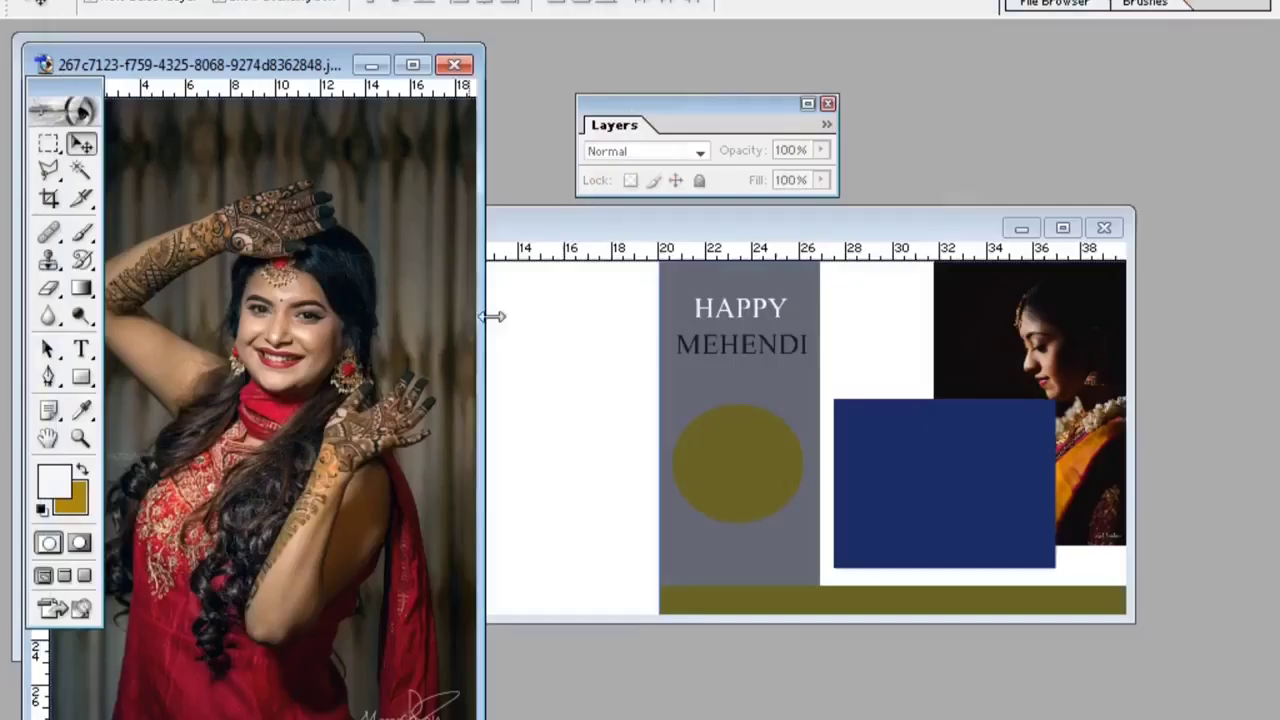
{"action": "left_click_drag", "start_coordinate": [324, 415], "coordinate": [898, 453]}
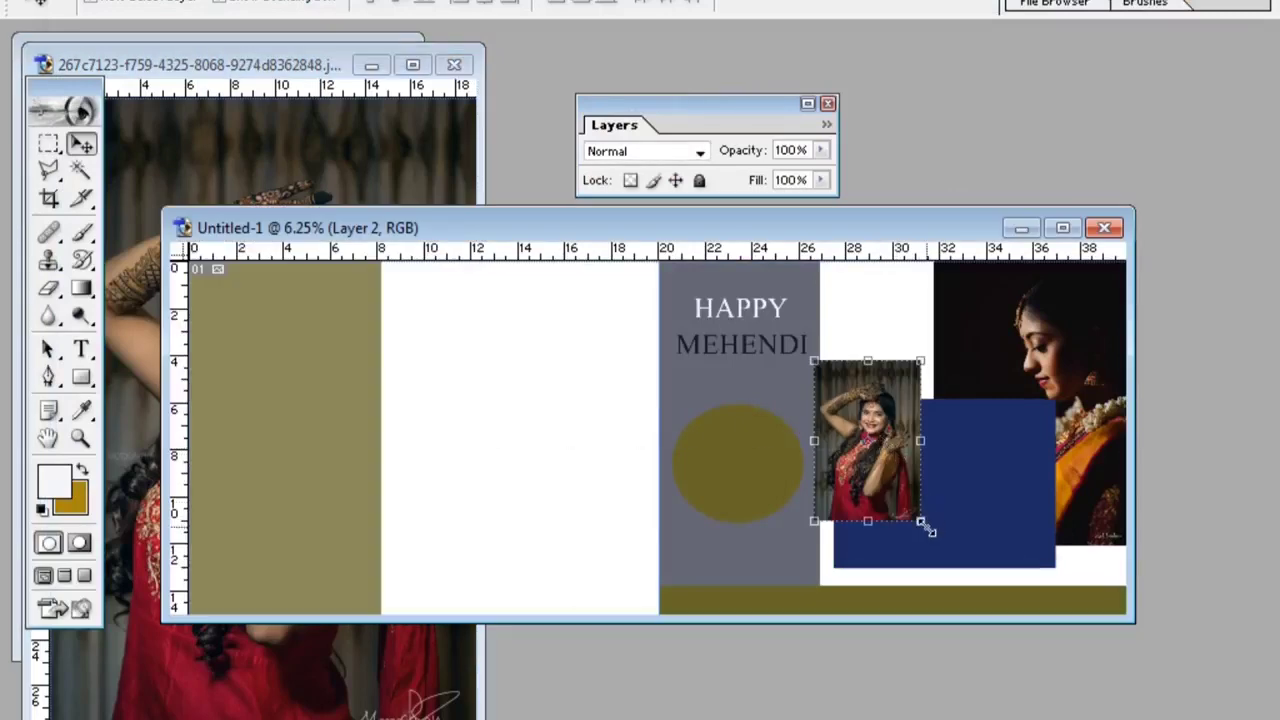
- Enlarge the photo of the woman in red to cover the blue block's width, position it over the block, and apply
{"action": "left_click_drag", "start_coordinate": [925, 525], "coordinate": [1048, 645]}
{"action": "left_click_drag", "start_coordinate": [905, 472], "coordinate": [924, 491]}
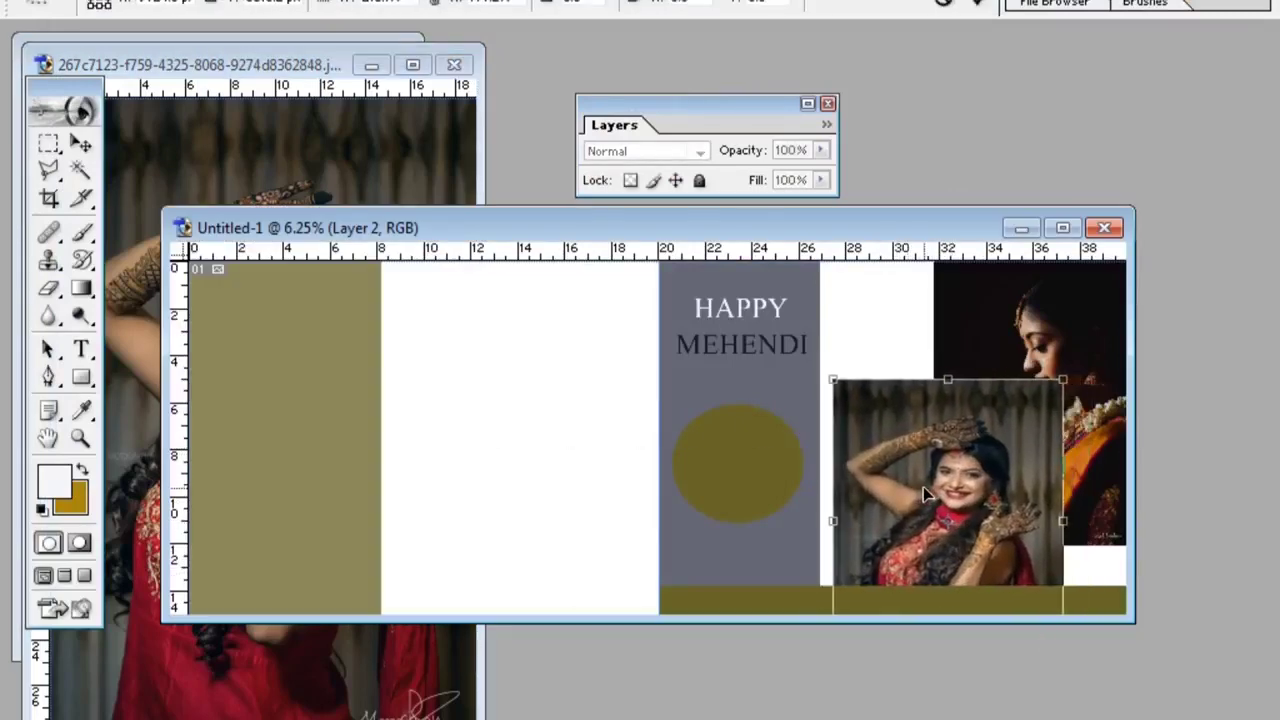
{"action": "left_click", "coordinate": [81, 144]}
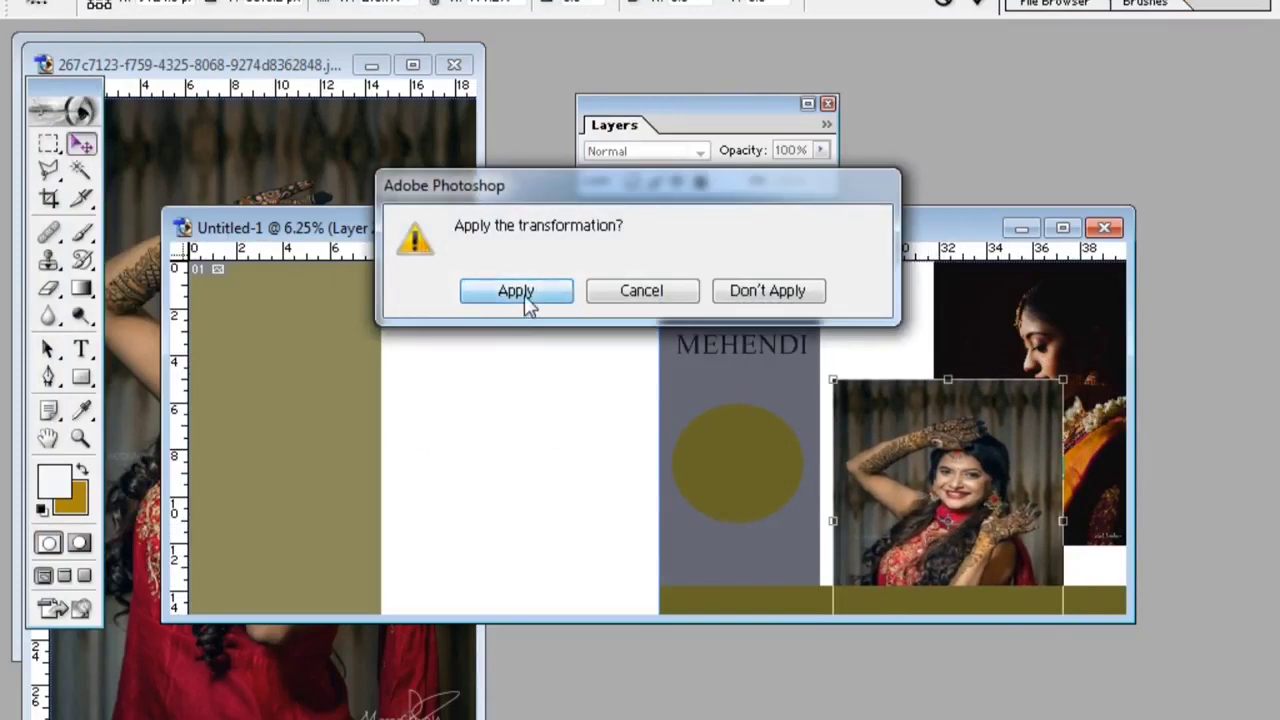
{"action": "left_click", "coordinate": [522, 290]}
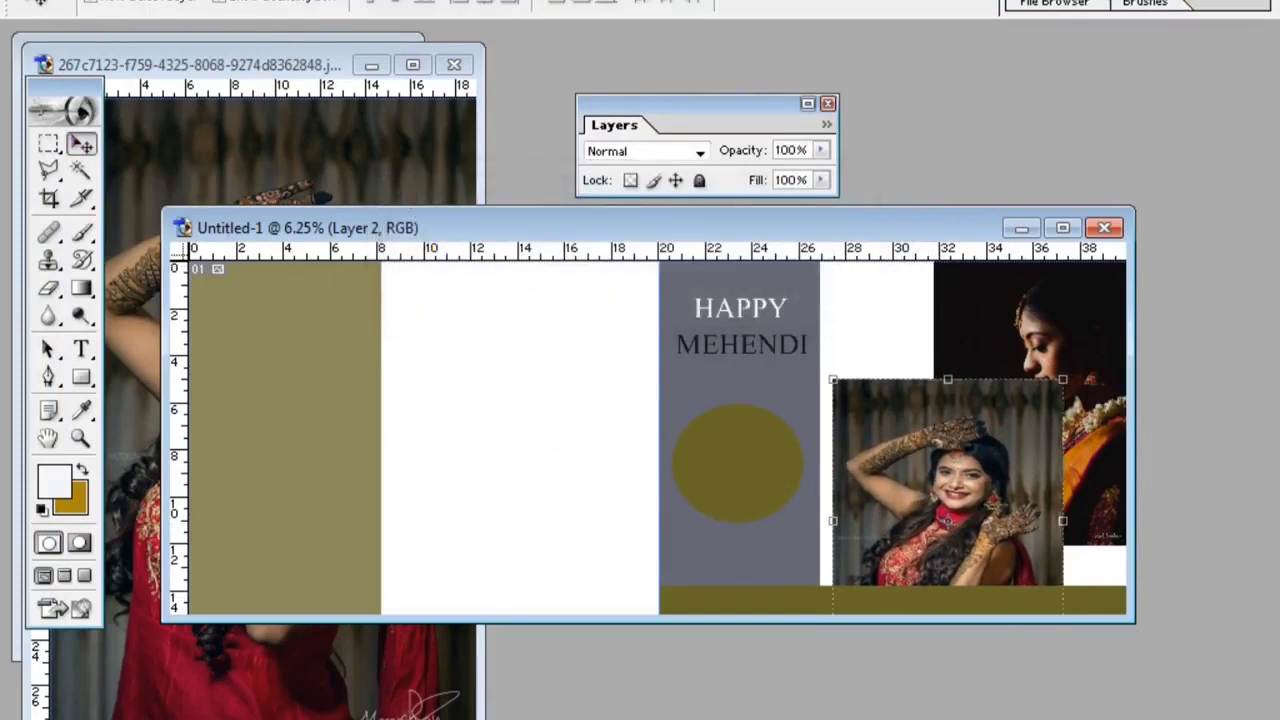
- Clip the photo of the woman in red into the blue block, adjust its position slightly, and maximize the spread's window
{"action": "key", "text": "alt+l"}
{"action": "left_click", "coordinate": [334, 509]}
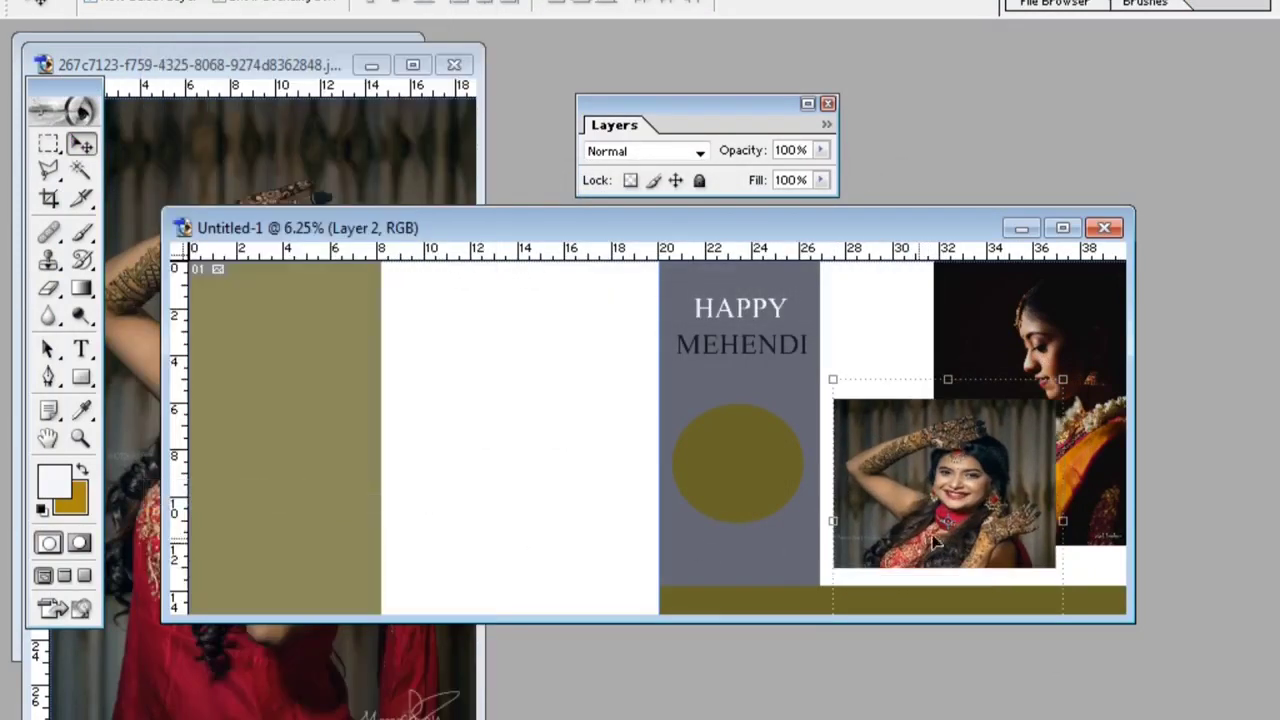
{"action": "left_click_drag", "start_coordinate": [965, 508], "coordinate": [971, 508]}
{"action": "left_click", "coordinate": [1062, 228]}
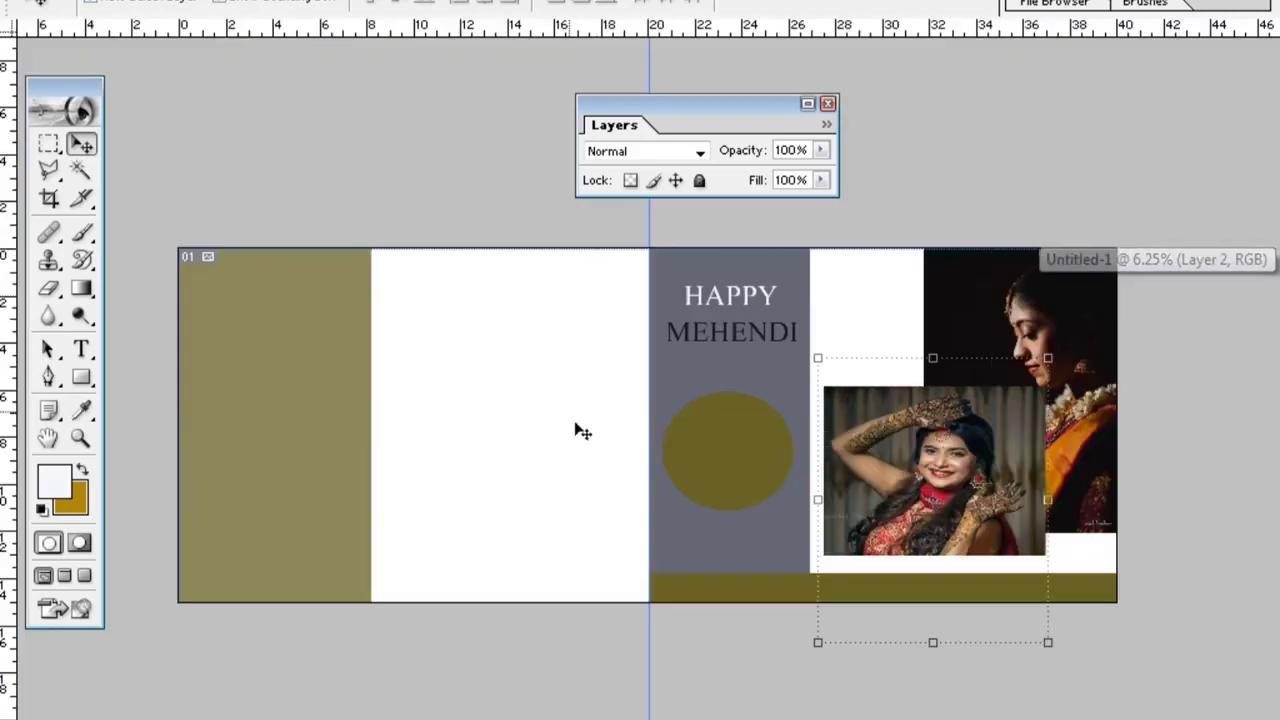
- Select the olive circle, open the photo of the woman in the pink saree, and copy it into the spread
{"action": "left_click", "coordinate": [753, 460]}
{"action": "key", "text": "alt+f"}
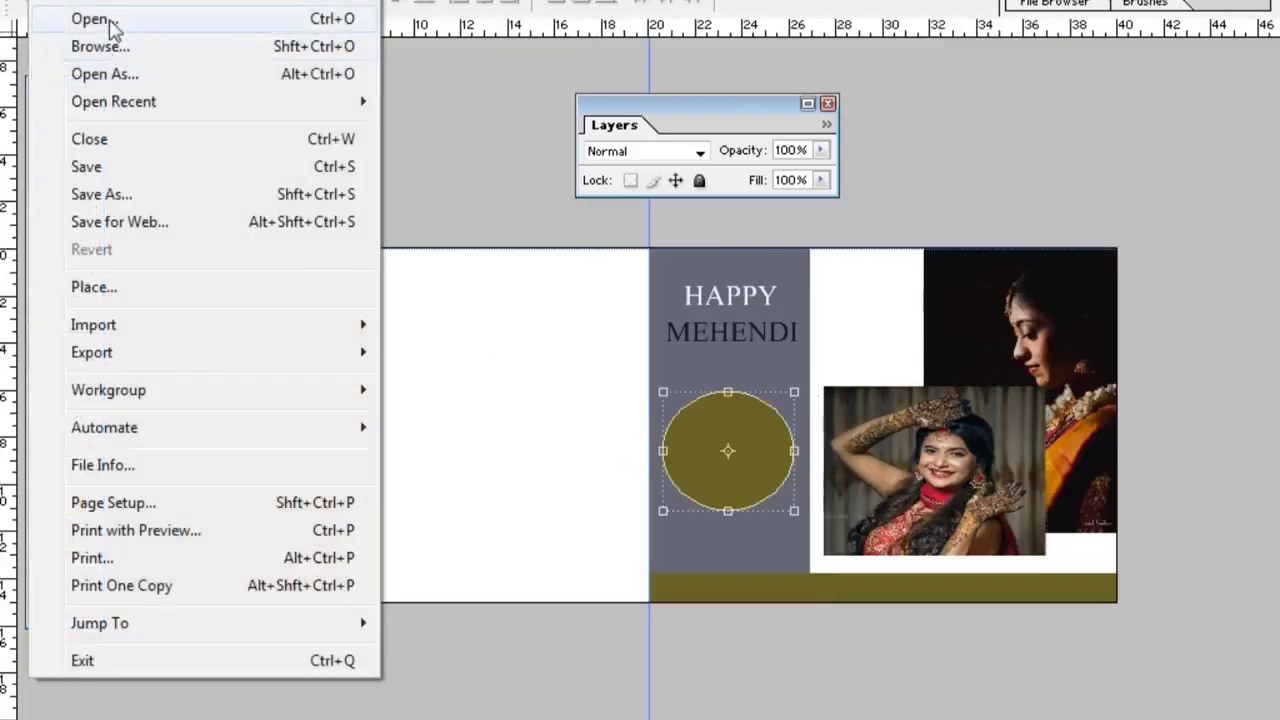
{"action": "left_click", "coordinate": [105, 17]}
{"action": "double_click", "coordinate": [759, 118]}
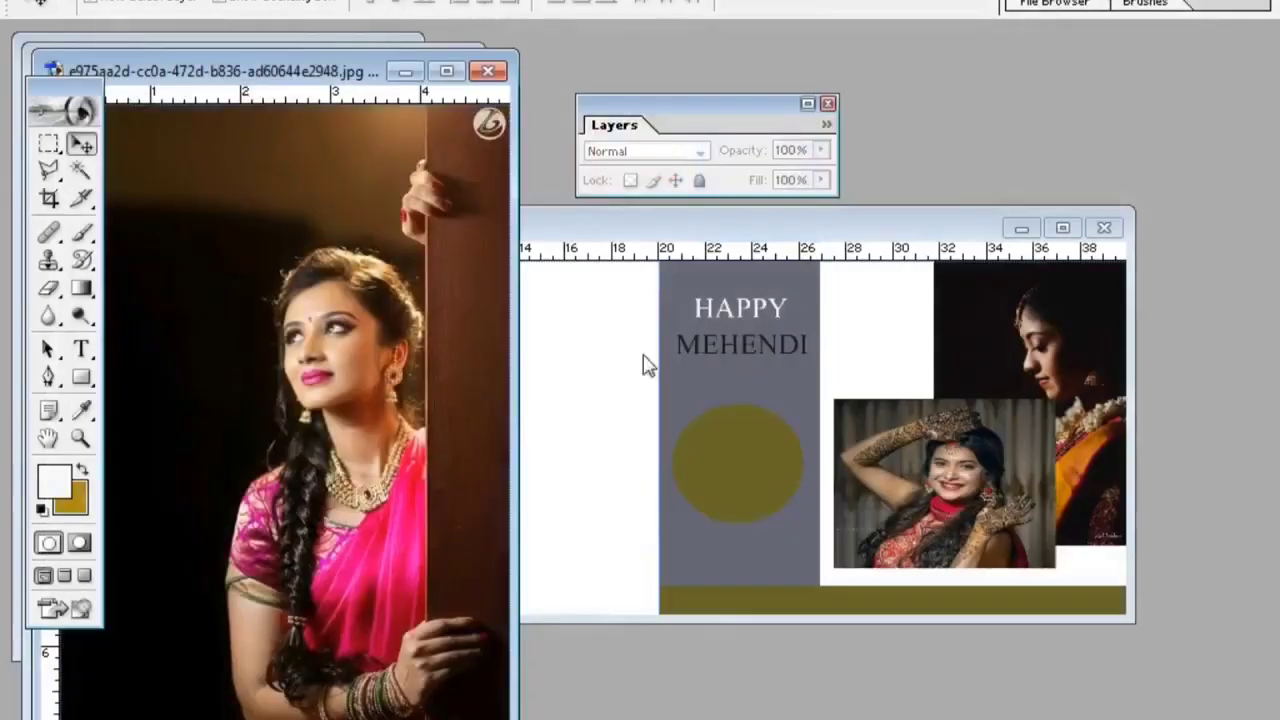
{"action": "left_click_drag", "start_coordinate": [333, 444], "coordinate": [833, 578]}
- Scale and position the pink saree photo over the olive circle, apply the transformation, and clip the photo into the circle
{"action": "left_click_drag", "start_coordinate": [772, 520], "coordinate": [742, 487]}
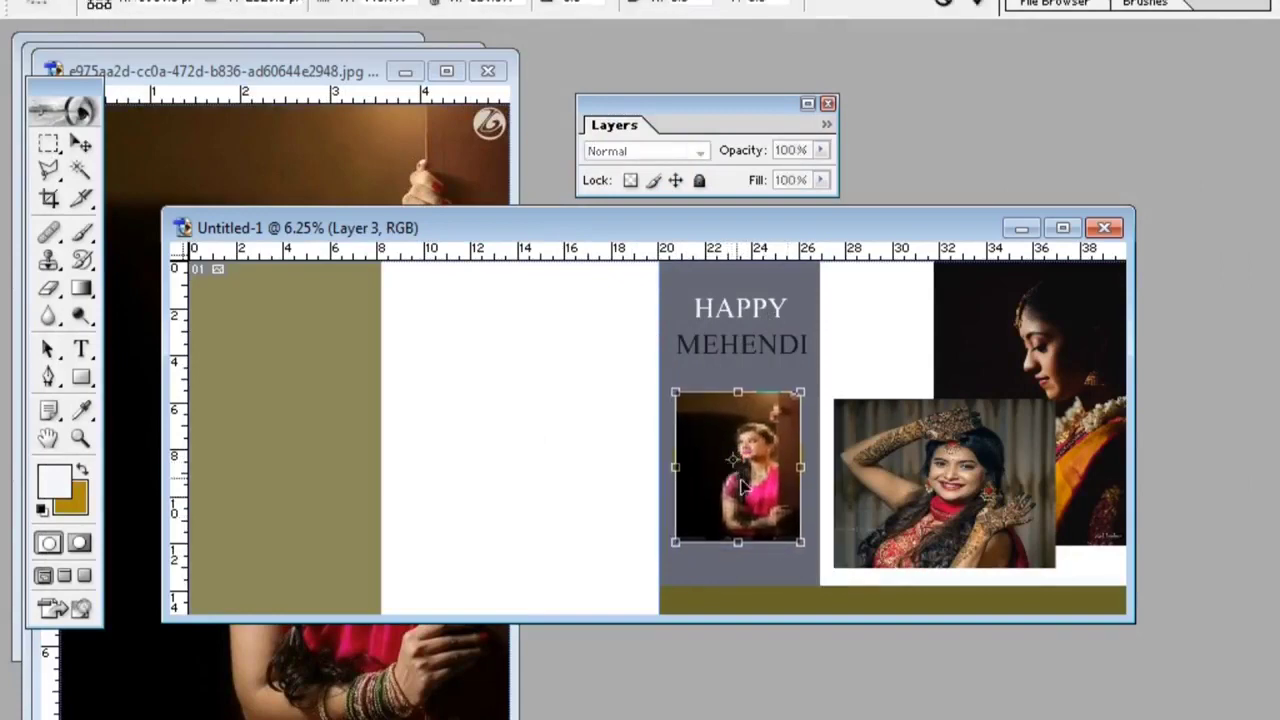
{"action": "left_click_drag", "start_coordinate": [804, 542], "coordinate": [820, 558]}
{"action": "left_click_drag", "start_coordinate": [777, 507], "coordinate": [761, 504]}
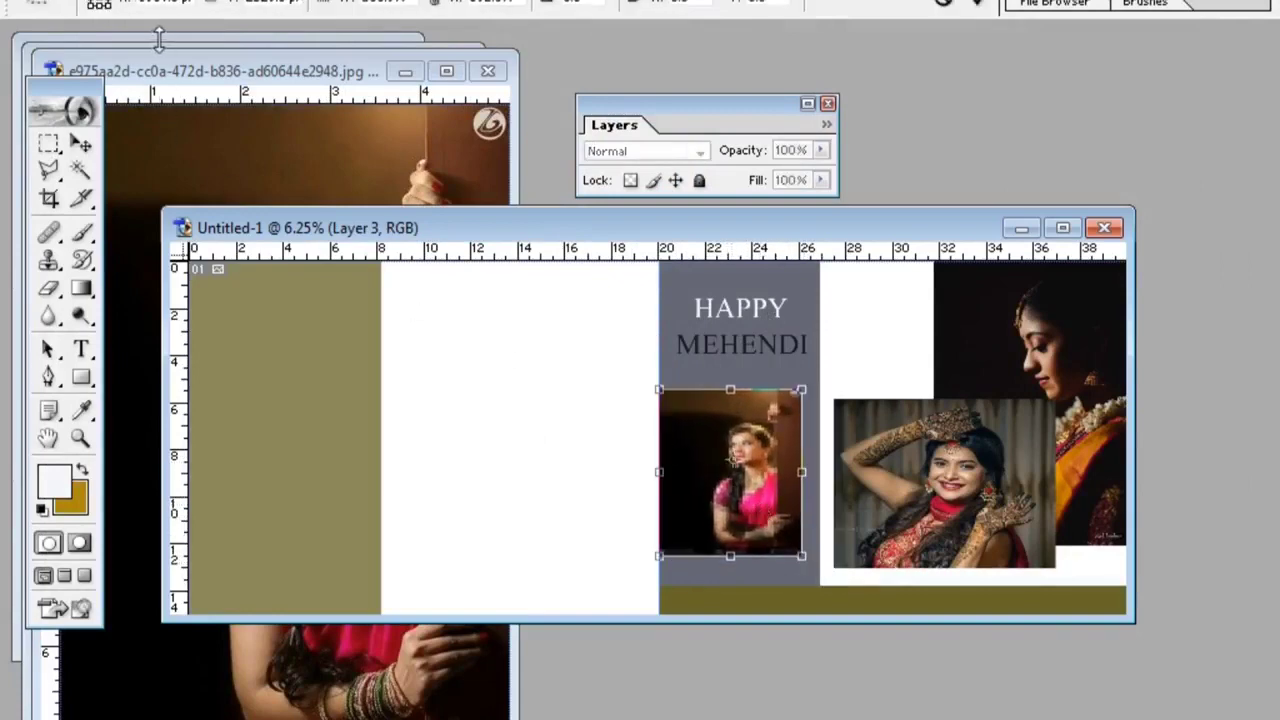
{"action": "left_click", "coordinate": [90, 143]}
{"action": "left_click", "coordinate": [530, 290]}
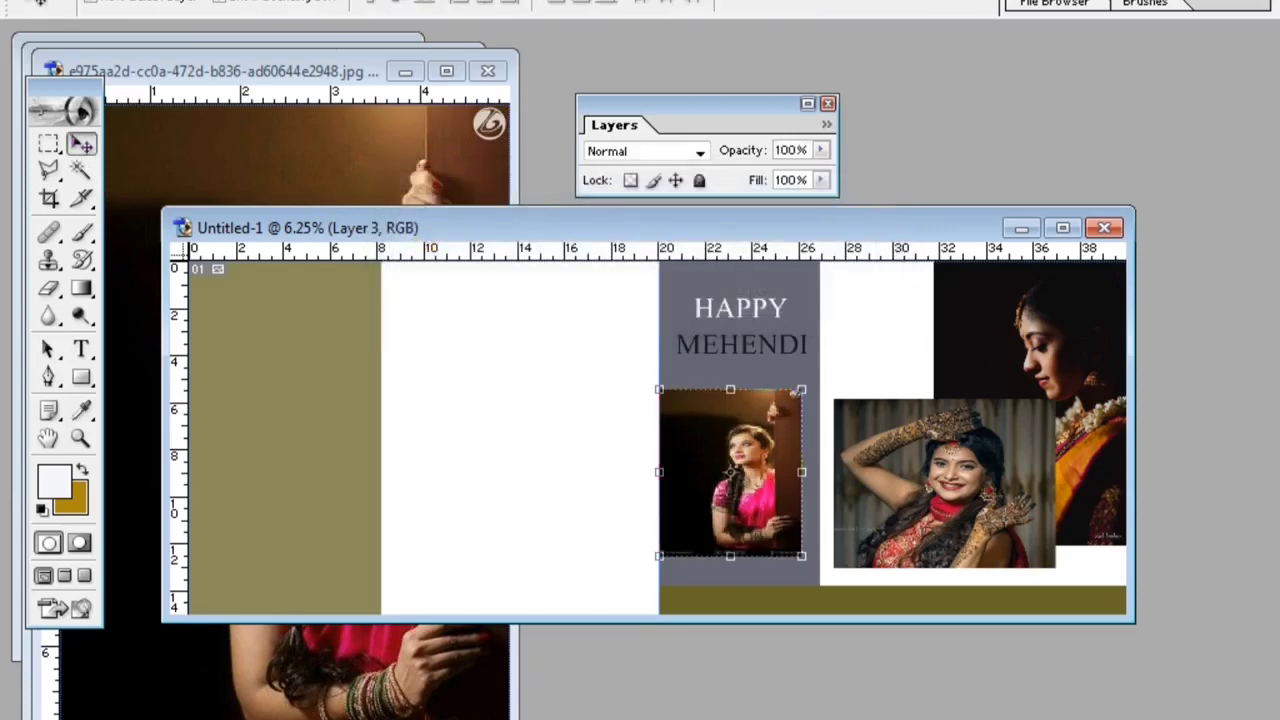
{"action": "left_click", "coordinate": [162, 0]}
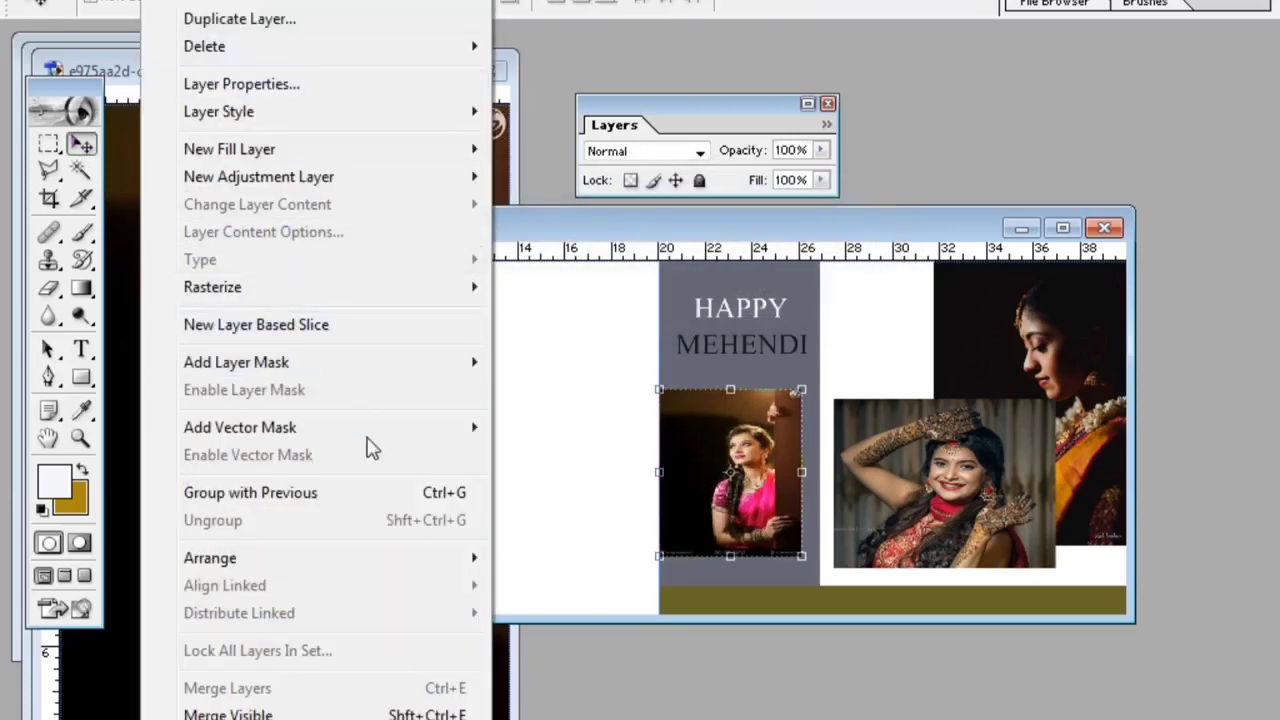
{"action": "left_click", "coordinate": [371, 493]}
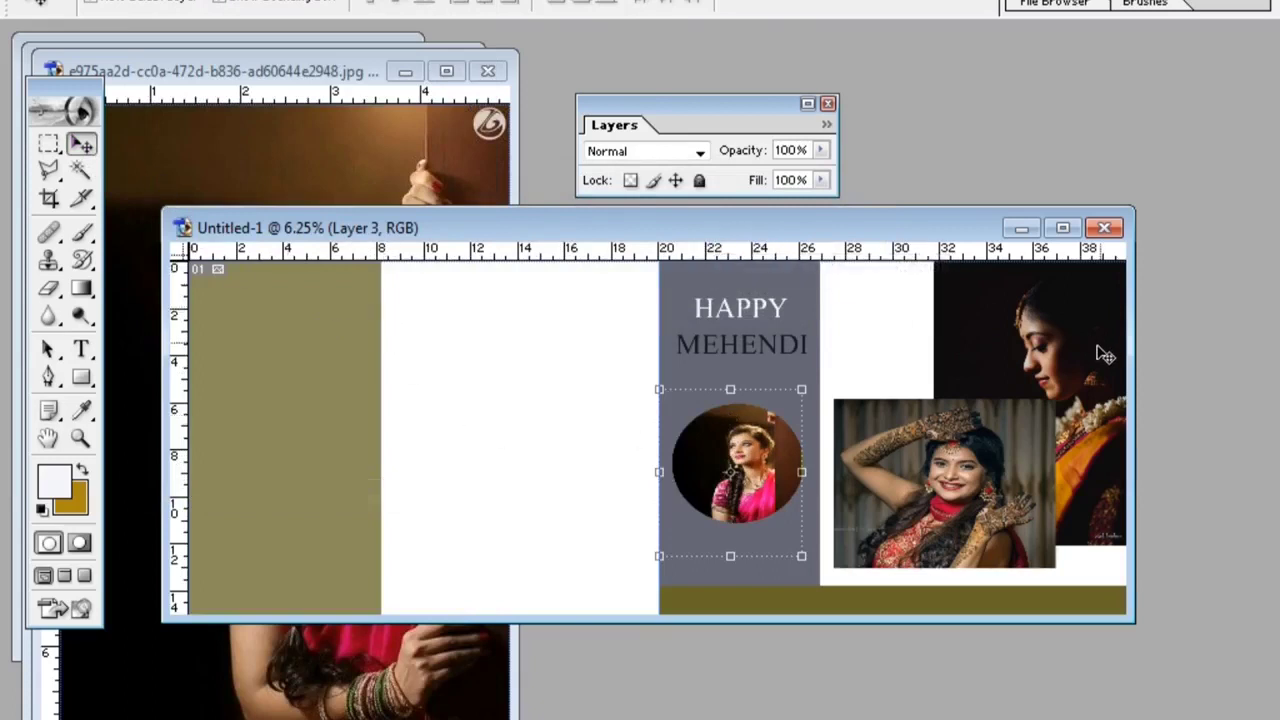
- Lower the Layer 1 photo's opacity to 61%, move the collapsed Layers palette off the spread, and maximize the document window
{"action": "left_click", "coordinate": [980, 348]}
{"action": "left_click", "coordinate": [807, 104]}
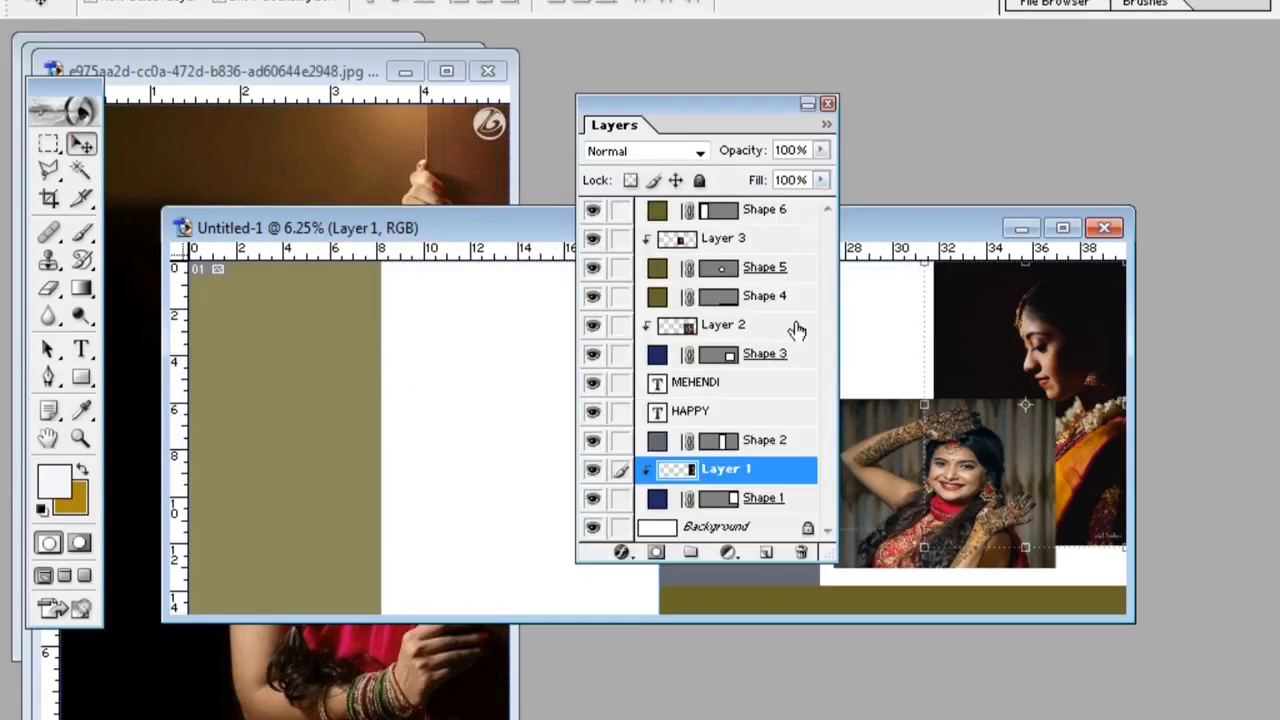
{"action": "left_click_drag", "start_coordinate": [821, 150], "coordinate": [775, 180]}
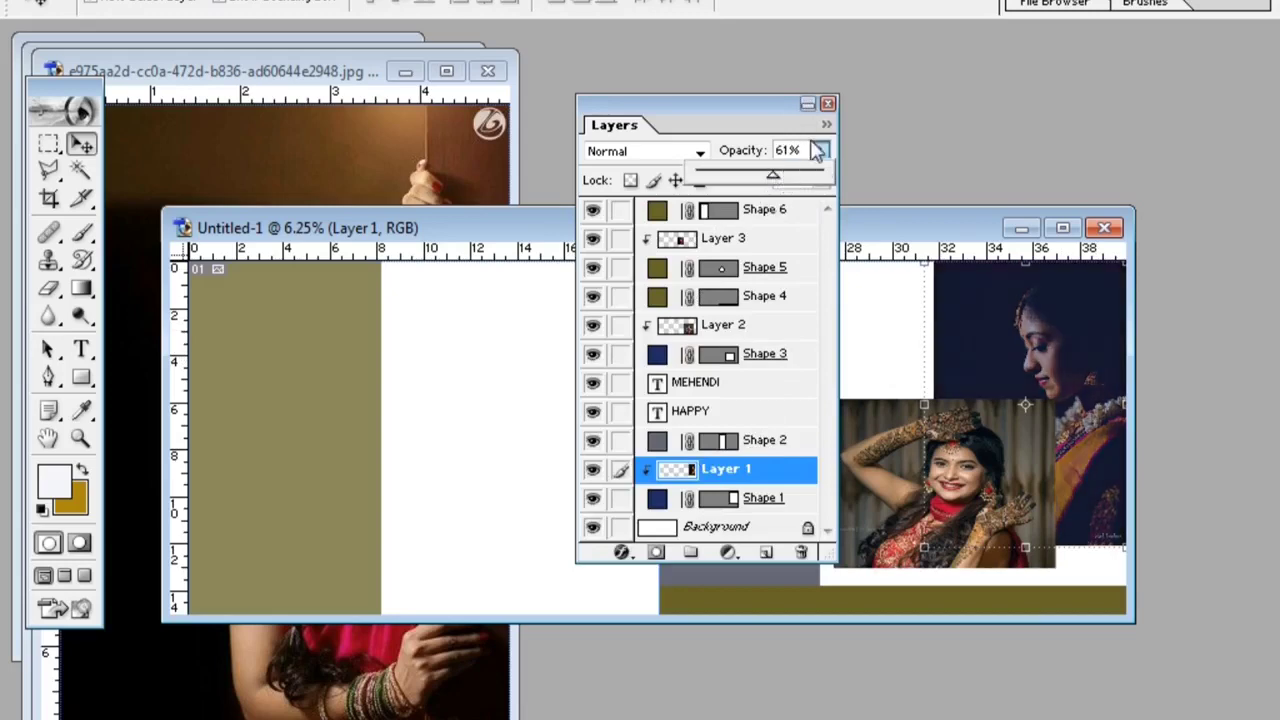
{"action": "left_click", "coordinate": [807, 104]}
{"action": "left_click_drag", "start_coordinate": [705, 104], "coordinate": [1042, 68]}
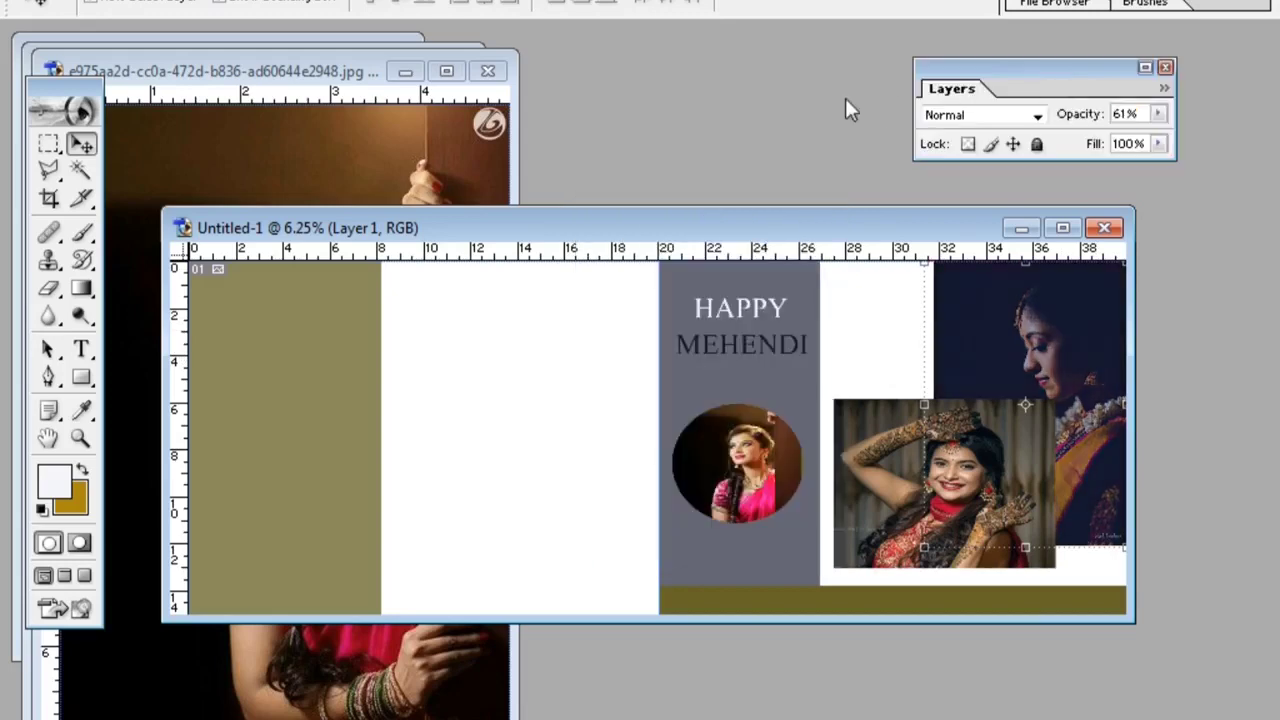
{"action": "left_click", "coordinate": [1062, 228]}
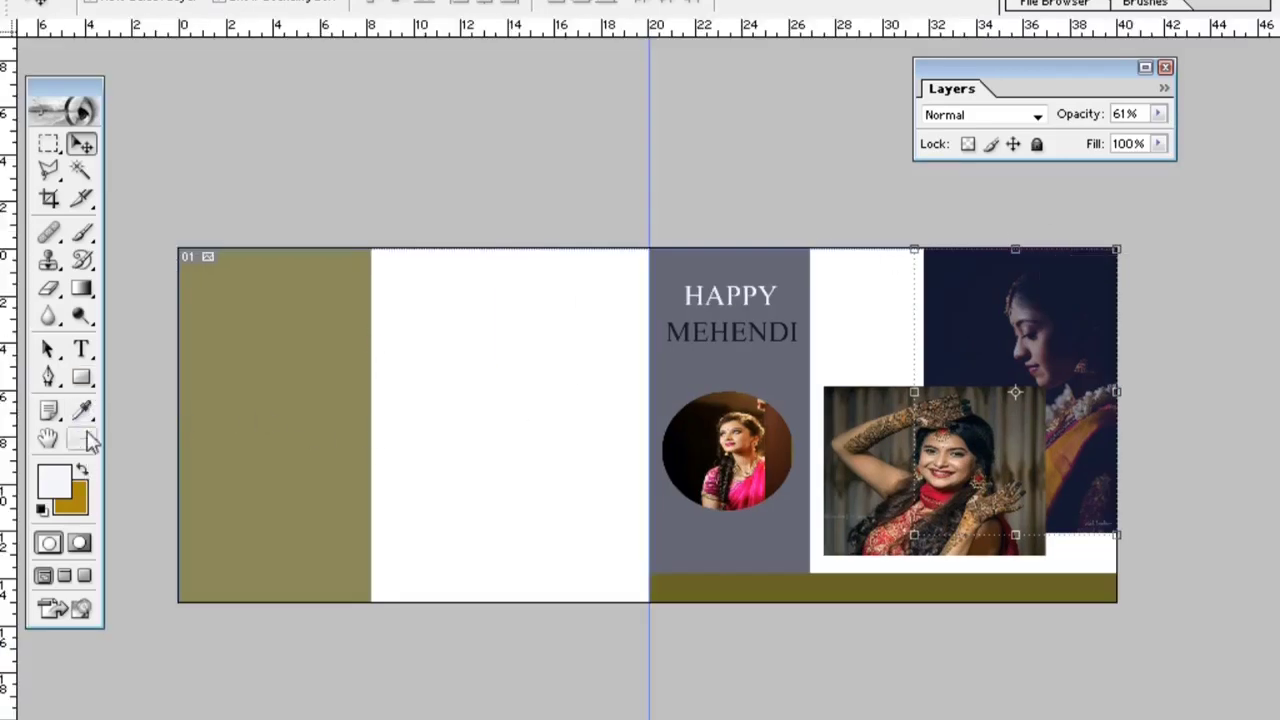
- Draw a rectangle shape about 5.5 inches wide within the olive block and change its fill to light blue
{"action": "left_click", "coordinate": [81, 377]}
{"action": "mouse_move", "coordinate": [208, 318]}
{"action": "left_mouse_down"}
{"action": "mouse_move", "coordinate": [509, 440]}
{"action": "mouse_move", "coordinate": [460, 448]}
{"action": "left_mouse_up"}
{"action": "left_click", "coordinate": [81, 144]}
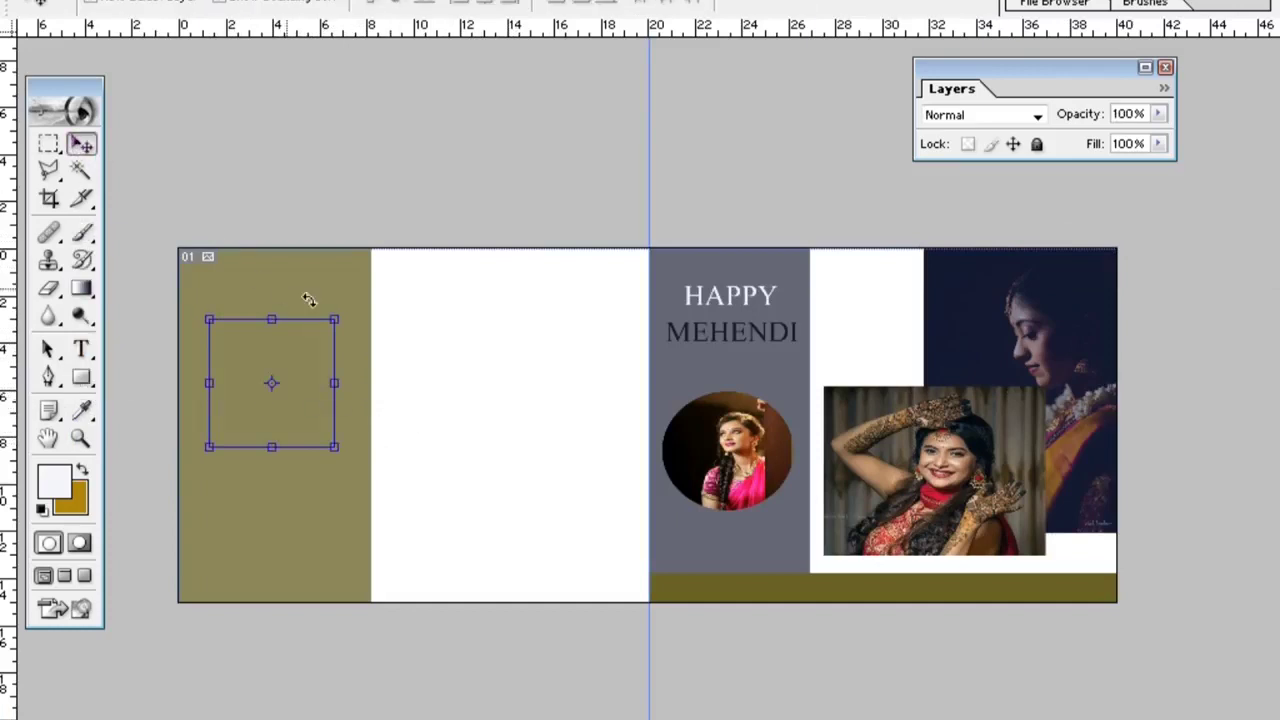
{"action": "left_click", "coordinate": [1146, 68]}
{"action": "double_click", "coordinate": [994, 432]}
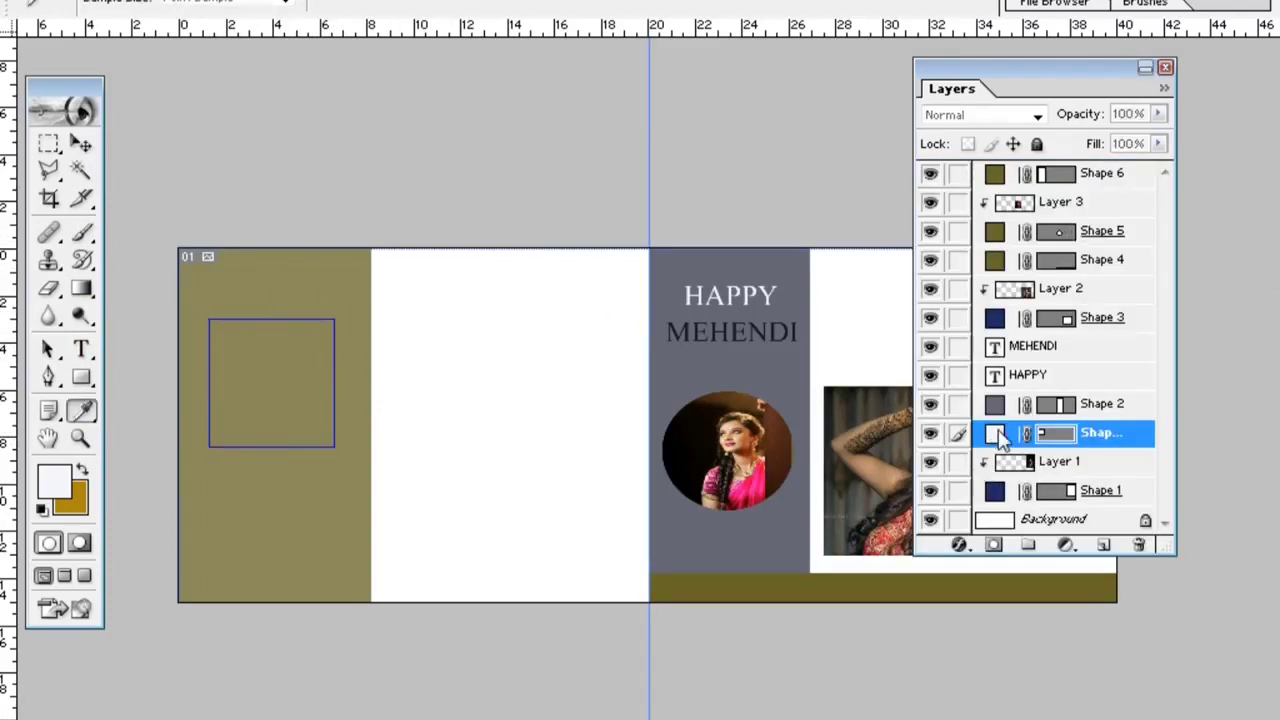
{"action": "left_click", "coordinate": [571, 400]}
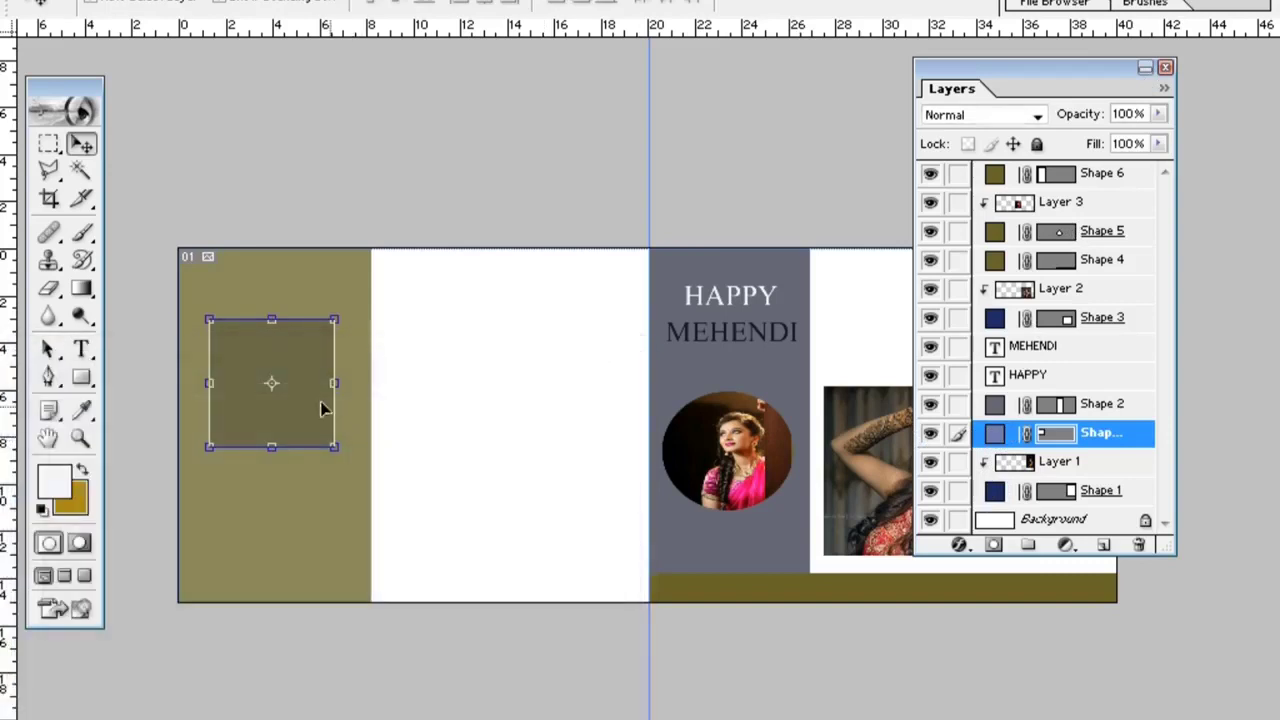
- Widen the light blue rectangle past the olive block's right edge to about 9 inches on the ruler, and apply
{"action": "left_click_drag", "start_coordinate": [335, 383], "coordinate": [398, 383]}
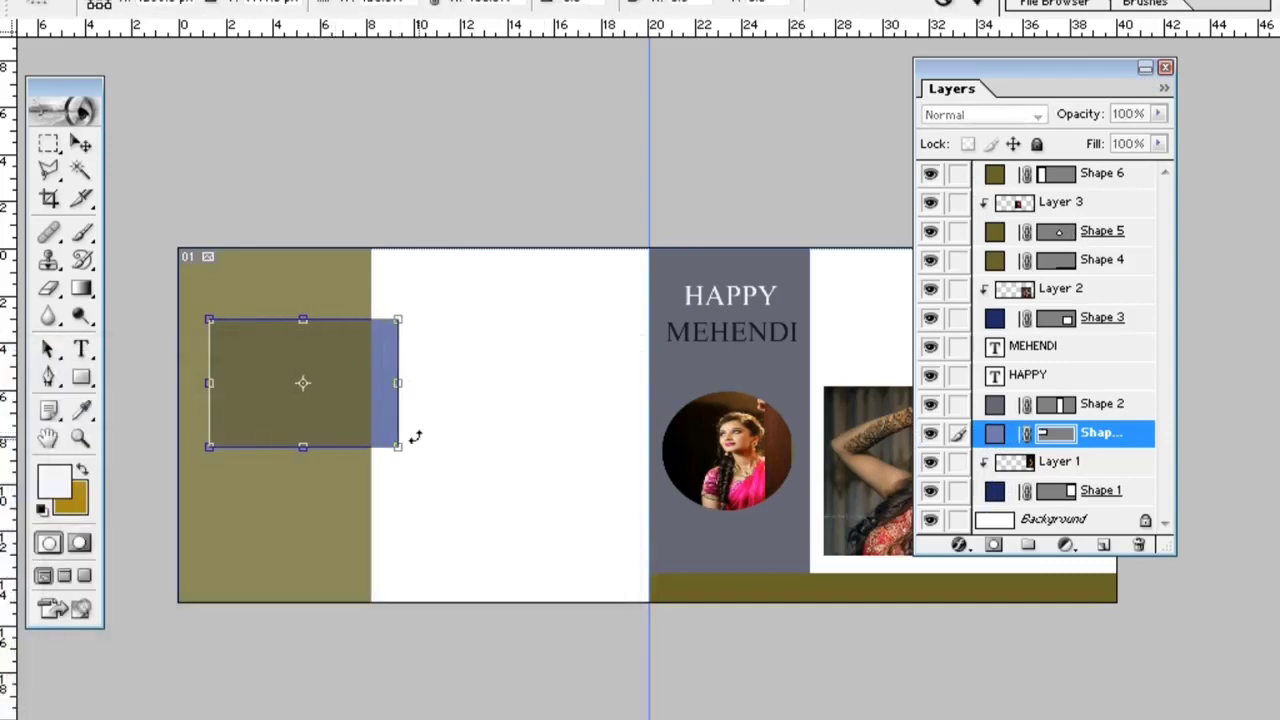
{"action": "left_click", "coordinate": [81, 143]}
{"action": "left_click", "coordinate": [540, 300]}
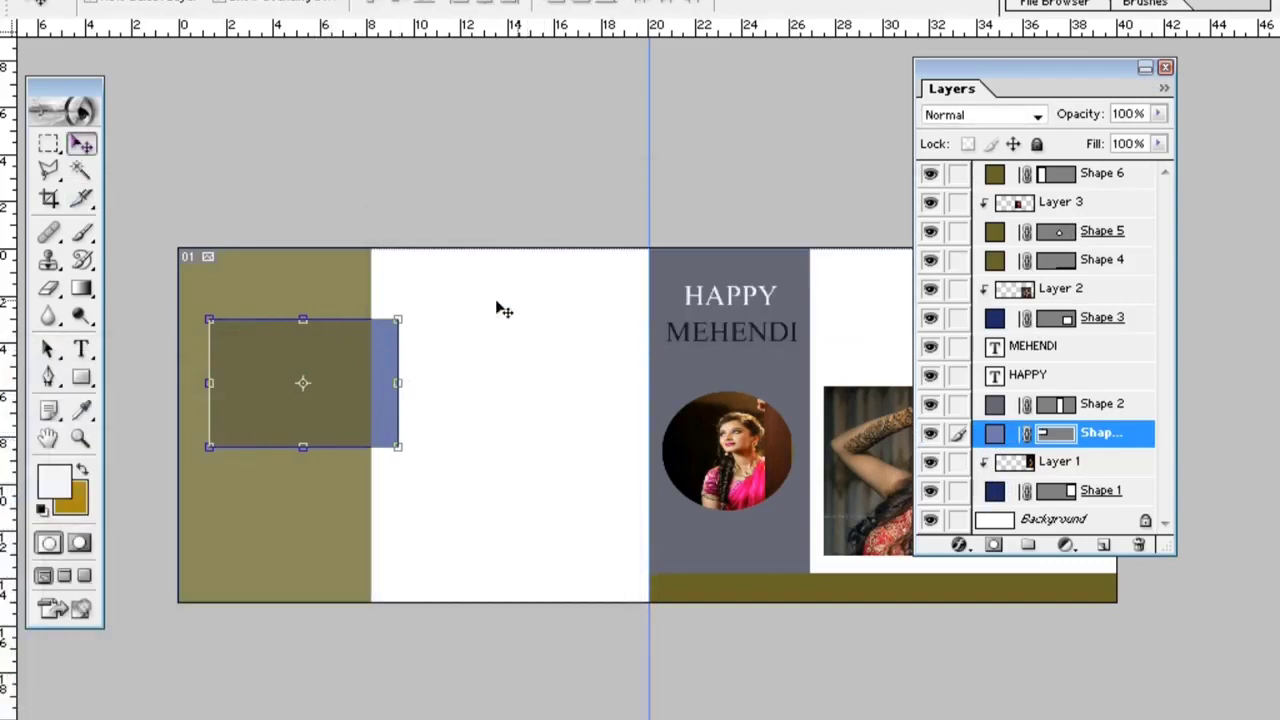
- Duplicate the Shape 7 rectangle layer and move the copy directly below the original with a narrow gap
{"action": "right_click", "coordinate": [1100, 434]}
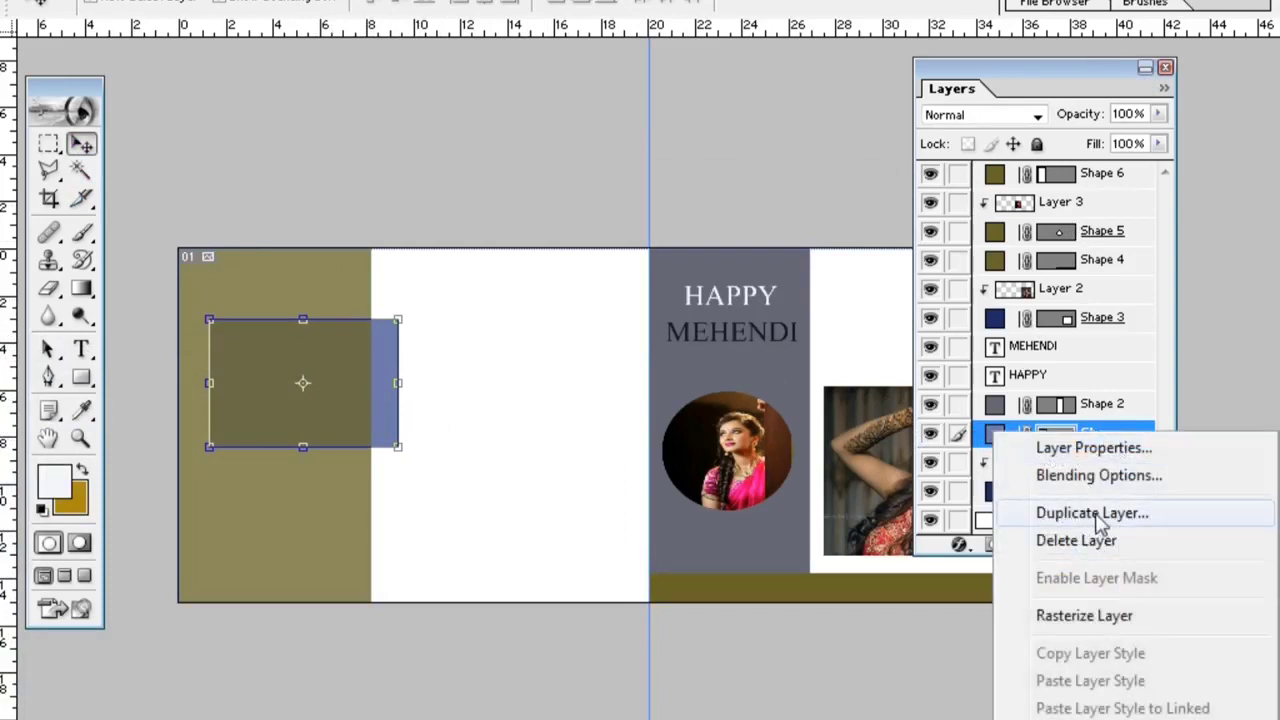
{"action": "left_click", "coordinate": [1092, 512]}
{"action": "left_click", "coordinate": [840, 332]}
{"action": "mouse_move", "coordinate": [358, 392]}
{"action": "left_mouse_down"}
{"action": "mouse_move", "coordinate": [349, 491]}
{"action": "mouse_move", "coordinate": [369, 423]}
{"action": "mouse_move", "coordinate": [355, 397]}
{"action": "left_mouse_up"}
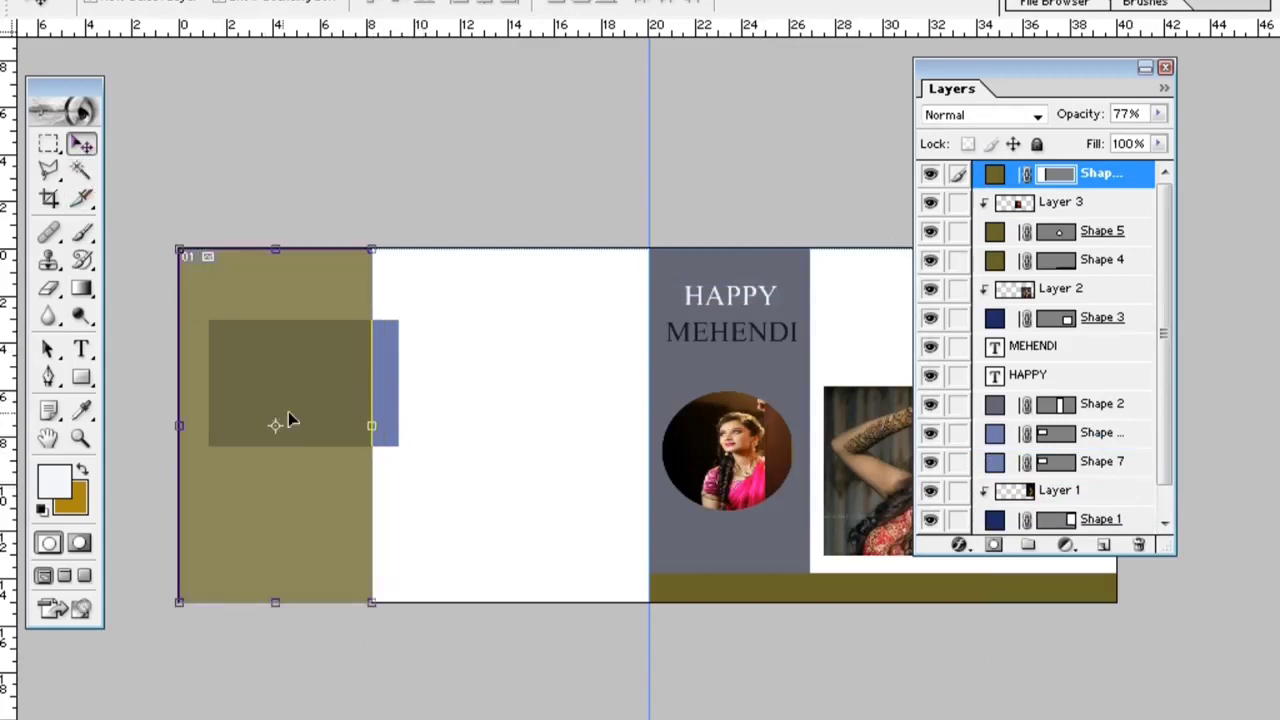
{"action": "mouse_move", "coordinate": [359, 382]}
{"action": "left_mouse_down"}
{"action": "mouse_move", "coordinate": [344, 418]}
{"action": "mouse_move", "coordinate": [354, 386]}
{"action": "left_mouse_up"}
{"action": "left_click", "coordinate": [1080, 462]}
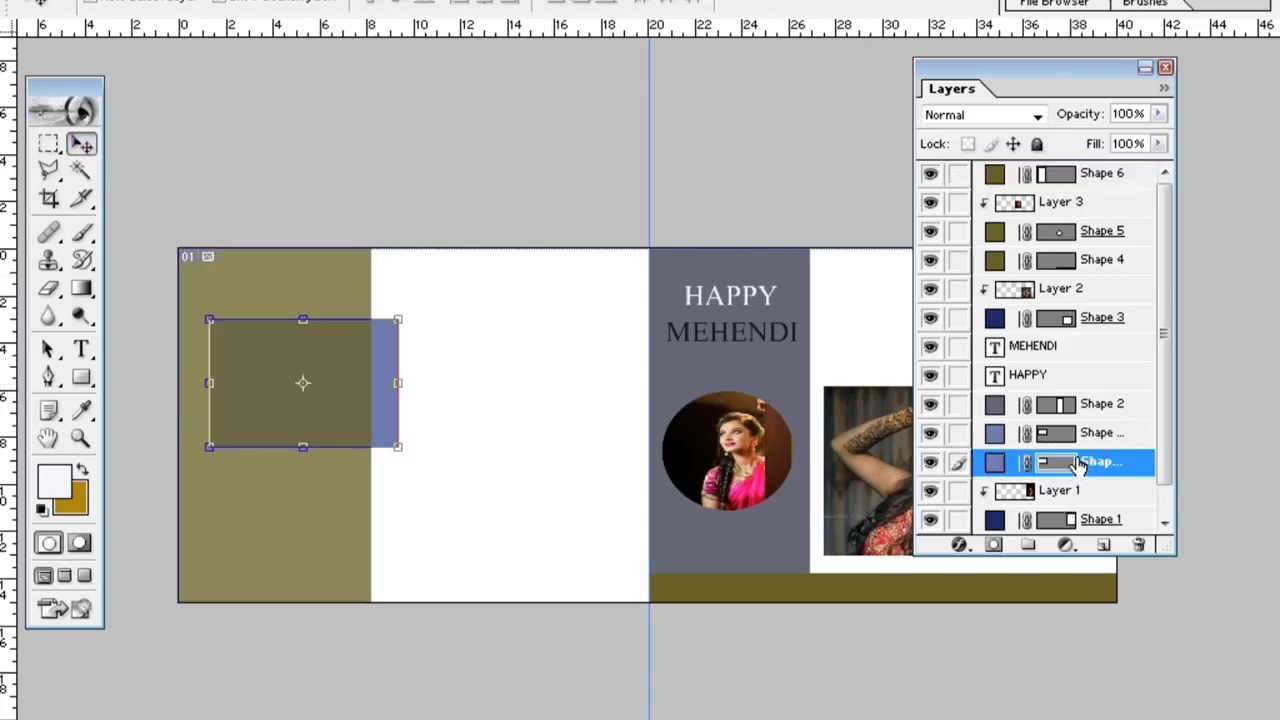
{"action": "left_click_drag", "start_coordinate": [393, 428], "coordinate": [391, 567]}
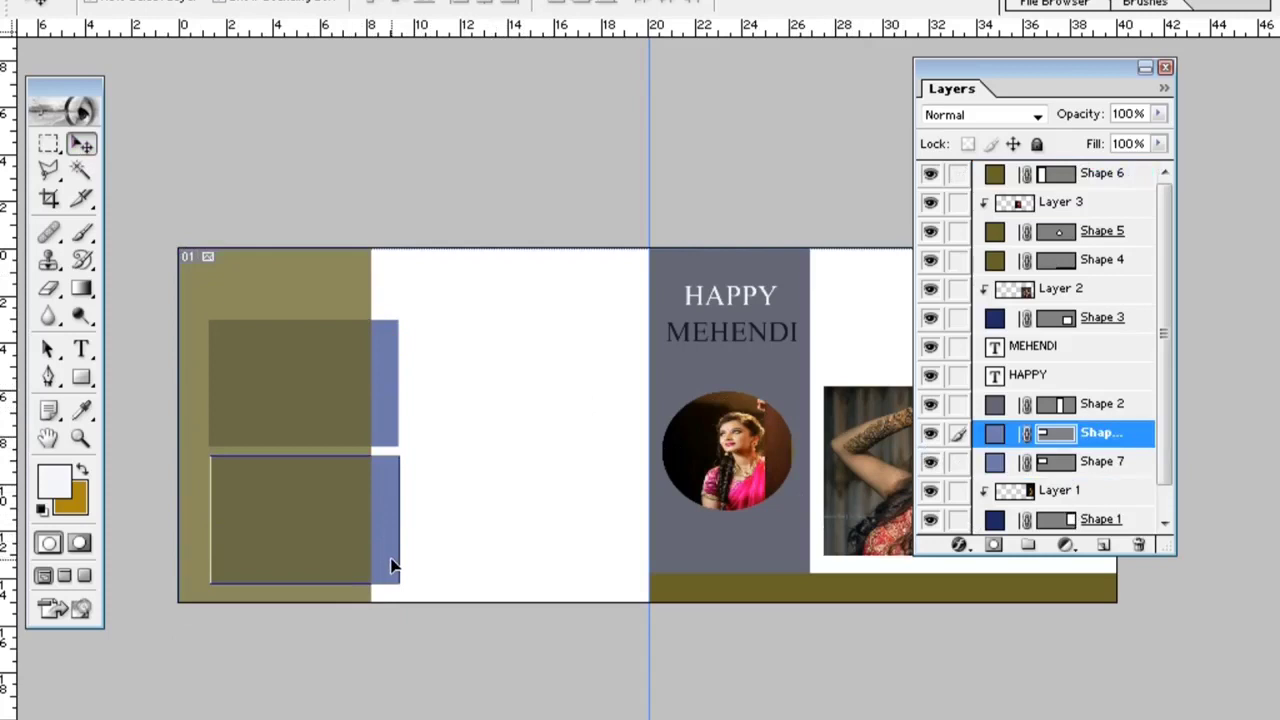
- Duplicate the lower blue rectangle as Shape 7 copy 2 and move it to the right, spanning about 10 to 18 inches on the ruler
{"action": "key", "text": "ctrl+t"}
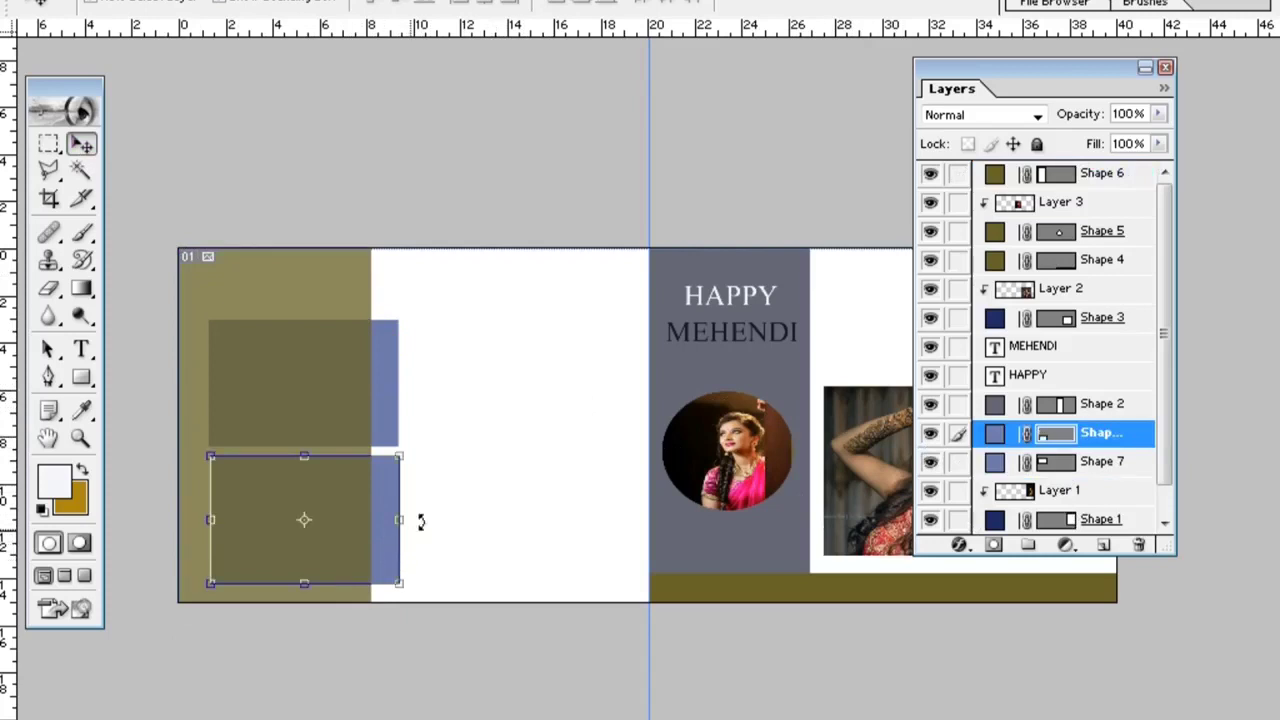
{"action": "right_click", "coordinate": [1088, 437]}
{"action": "left_click", "coordinate": [1088, 516]}
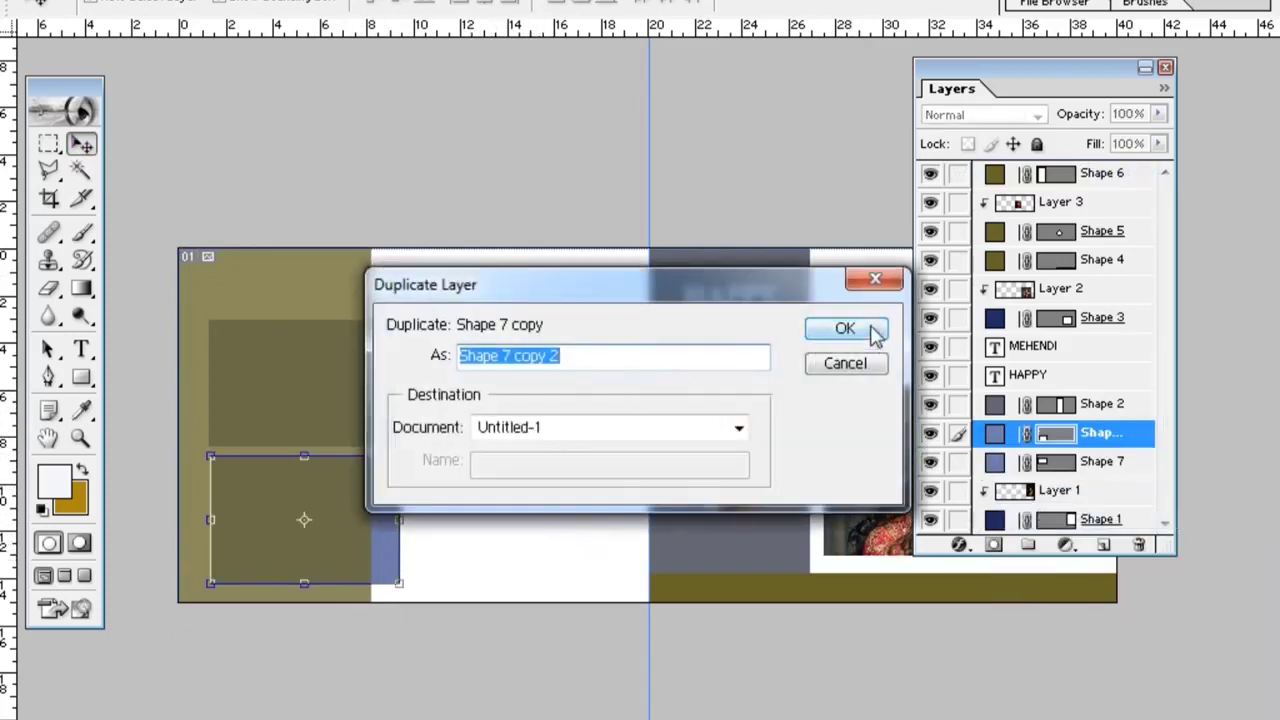
{"action": "left_click", "coordinate": [873, 333]}
{"action": "left_click_drag", "start_coordinate": [387, 556], "coordinate": [586, 548]}
{"action": "key", "text": "Return"}
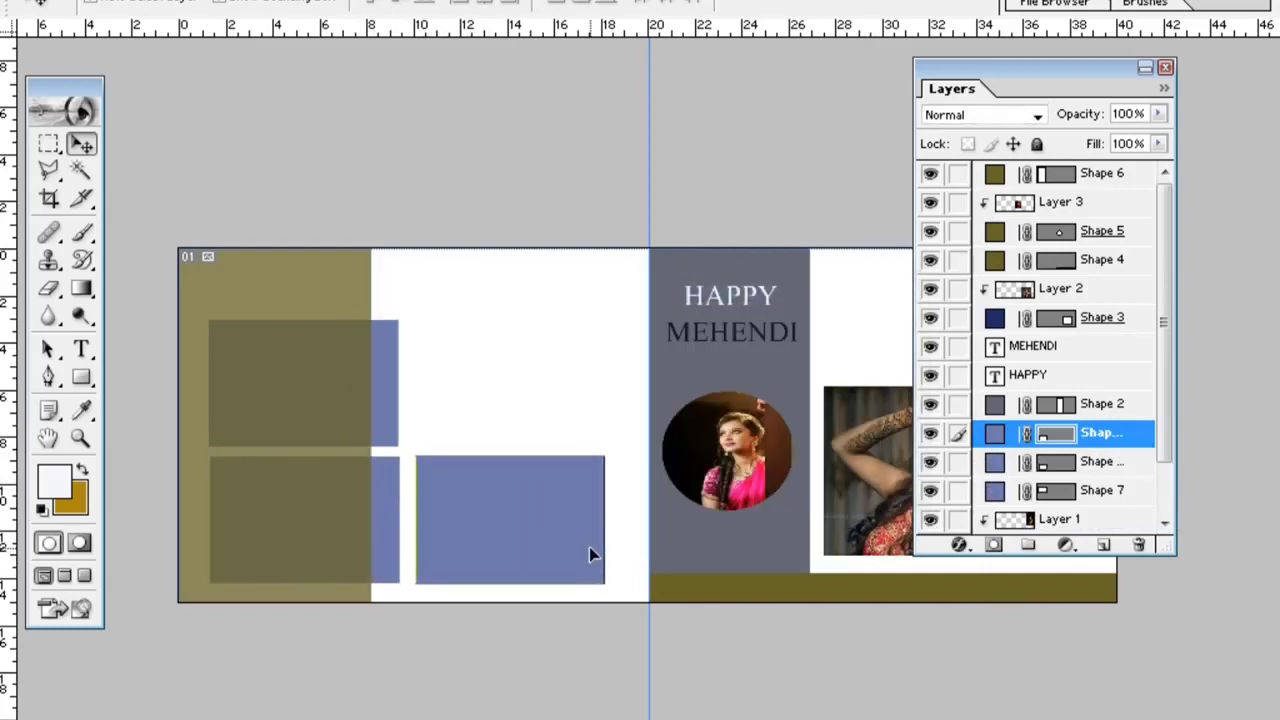
- Duplicate the lower-right blue rectangle and move the copy directly above it, level with the first one, to complete a two-by-two grid
{"action": "key", "text": "ctrl+t"}
{"action": "right_click", "coordinate": [1104, 432]}
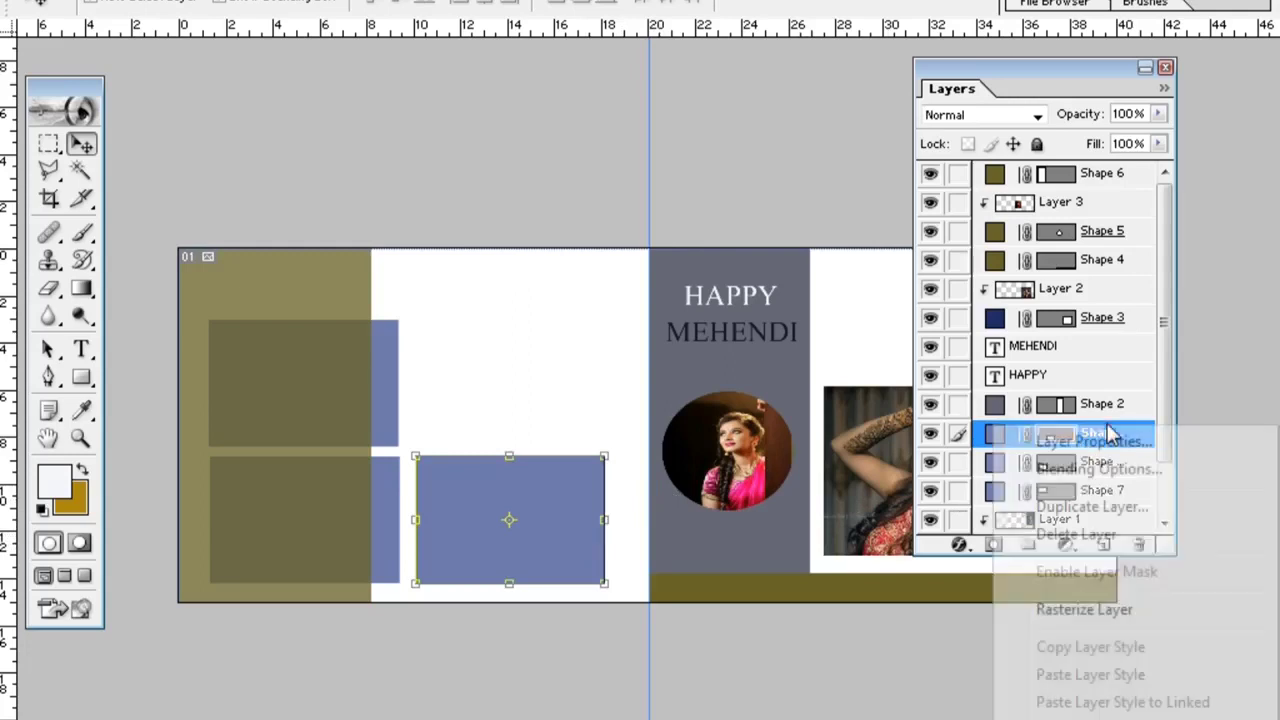
{"action": "left_click", "coordinate": [1090, 506]}
{"action": "left_click", "coordinate": [844, 334]}
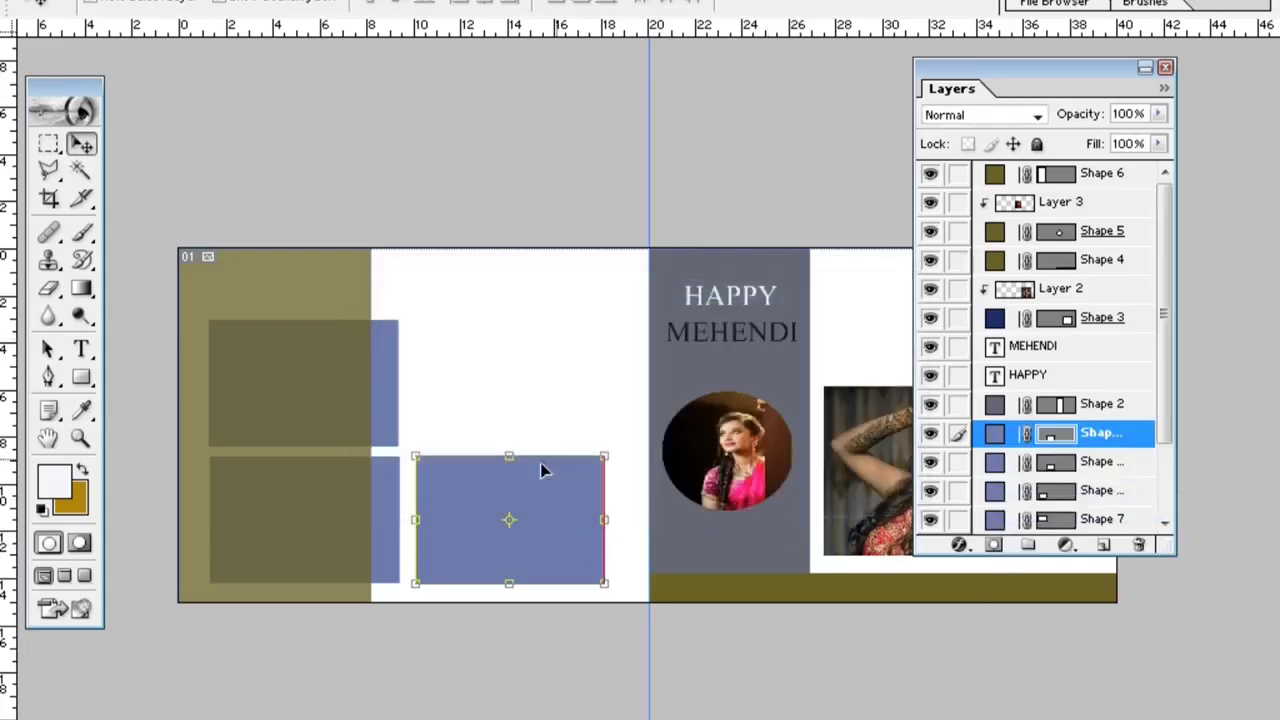
{"action": "left_click_drag", "start_coordinate": [540, 463], "coordinate": [534, 347]}
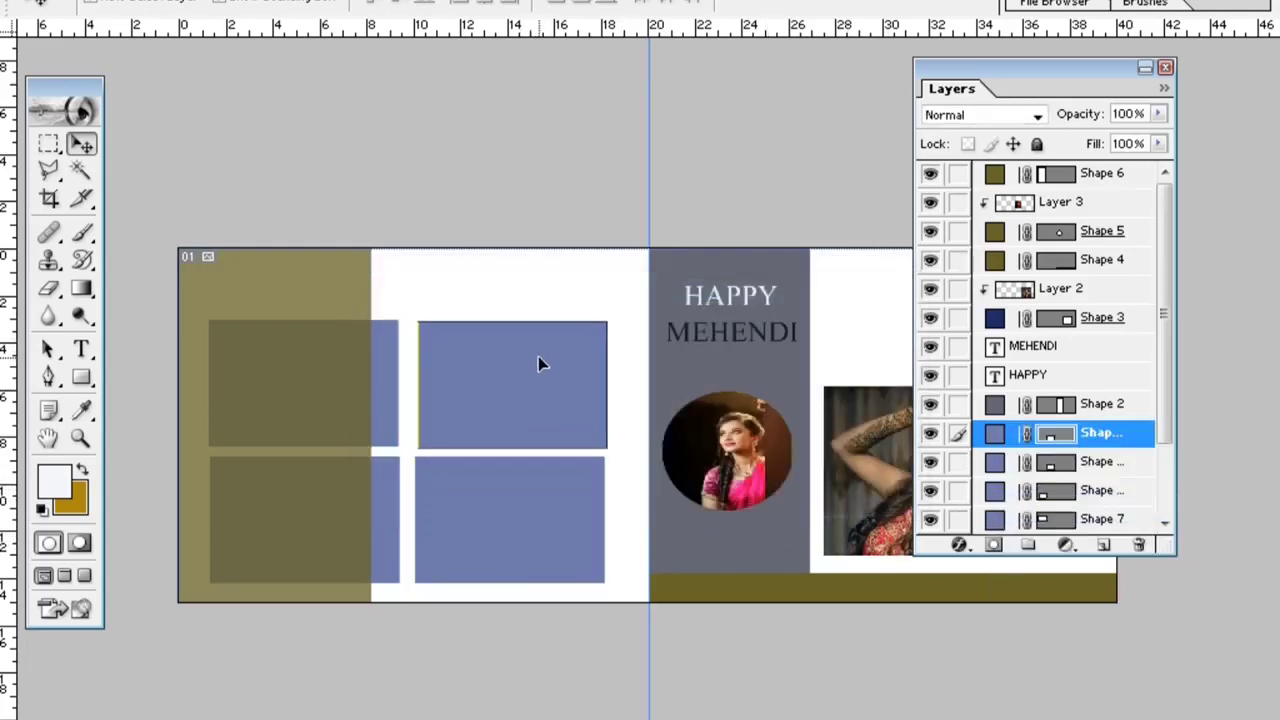
{"action": "key", "text": "ctrl+t"}
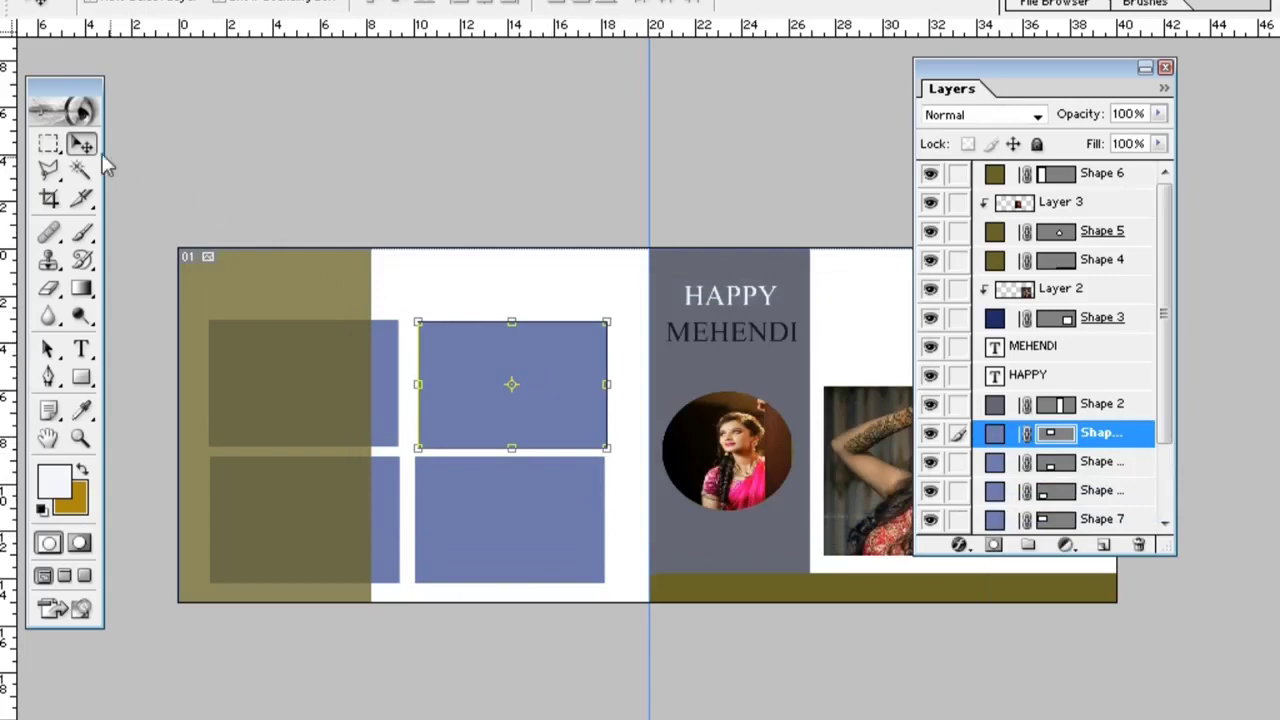
{"action": "left_click", "coordinate": [346, 400]}
{"action": "left_click", "coordinate": [80, 144]}
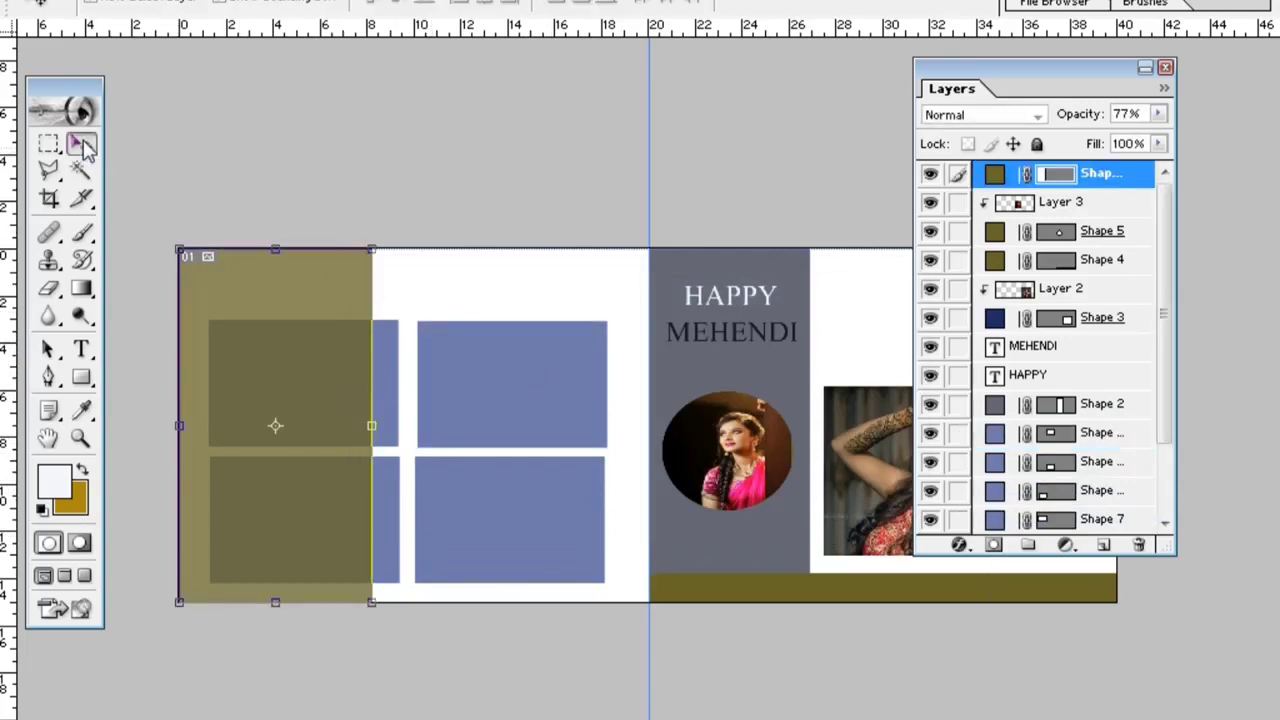
{"action": "left_click", "coordinate": [473, 263]}
- Select the upper-left blue rectangle, open the "A Fun Delhi Wedding With A Colourful Mehendi" photo and bring it onto that rectangle
{"action": "left_click", "coordinate": [384, 375]}
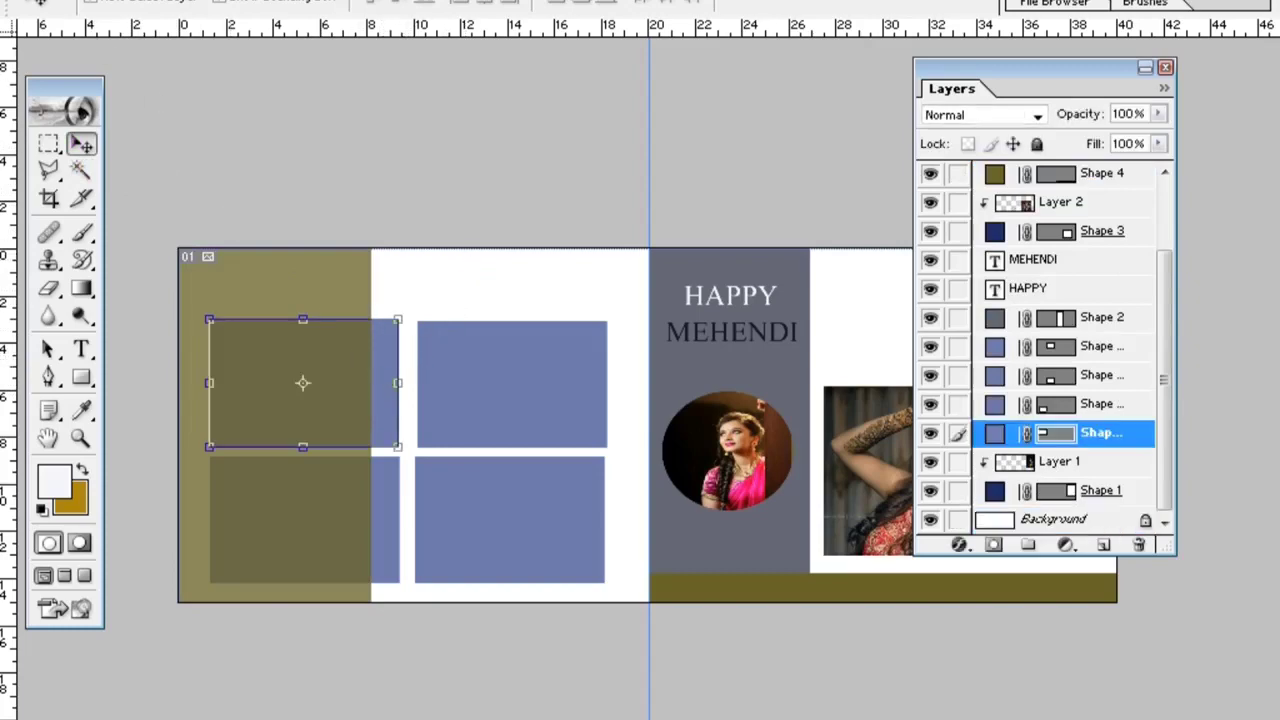
{"action": "left_click", "coordinate": [42, 0]}
{"action": "left_click", "coordinate": [98, 21]}
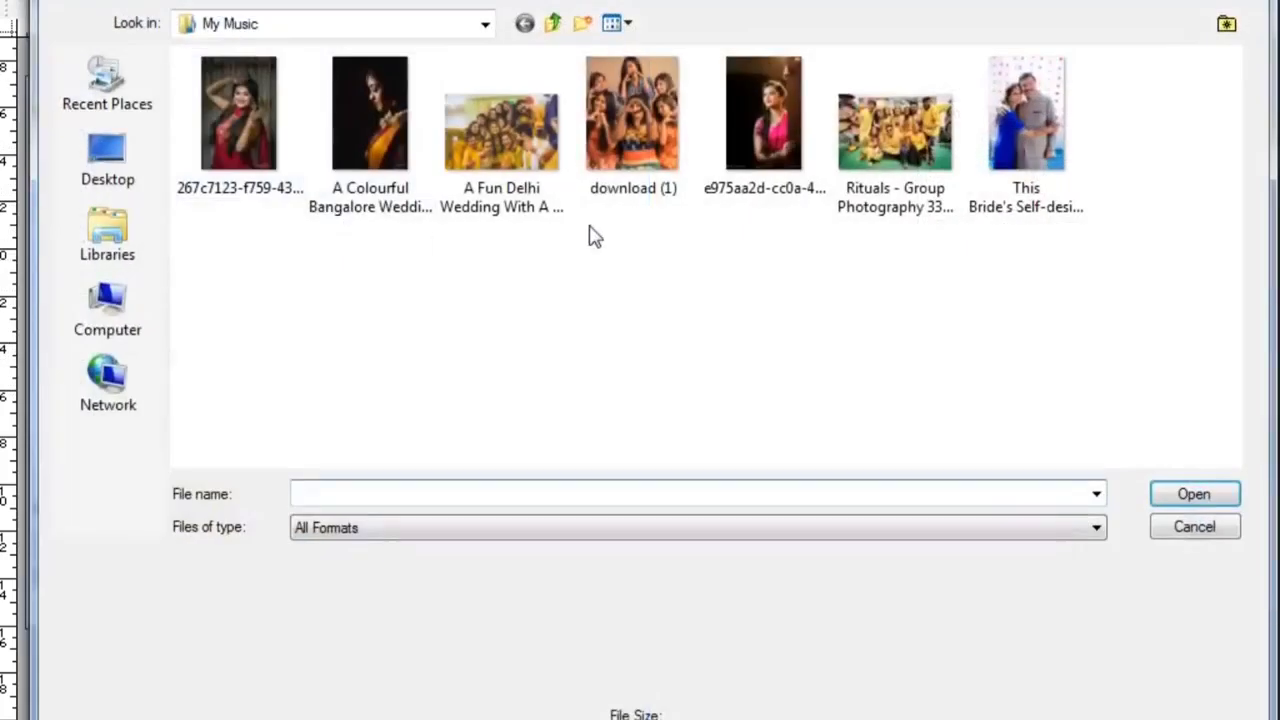
{"action": "double_click", "coordinate": [519, 143]}
{"action": "left_click_drag", "start_coordinate": [676, 82], "coordinate": [1033, 420]}
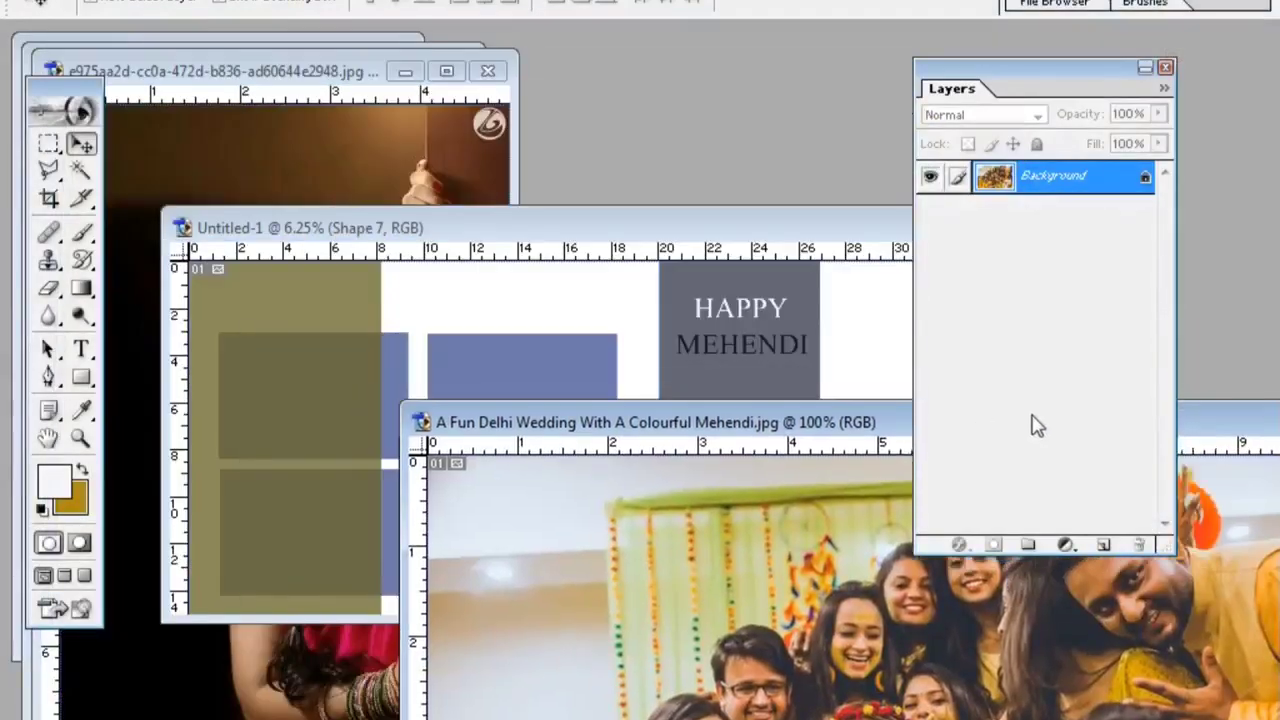
{"action": "left_click_drag", "start_coordinate": [884, 588], "coordinate": [332, 388]}
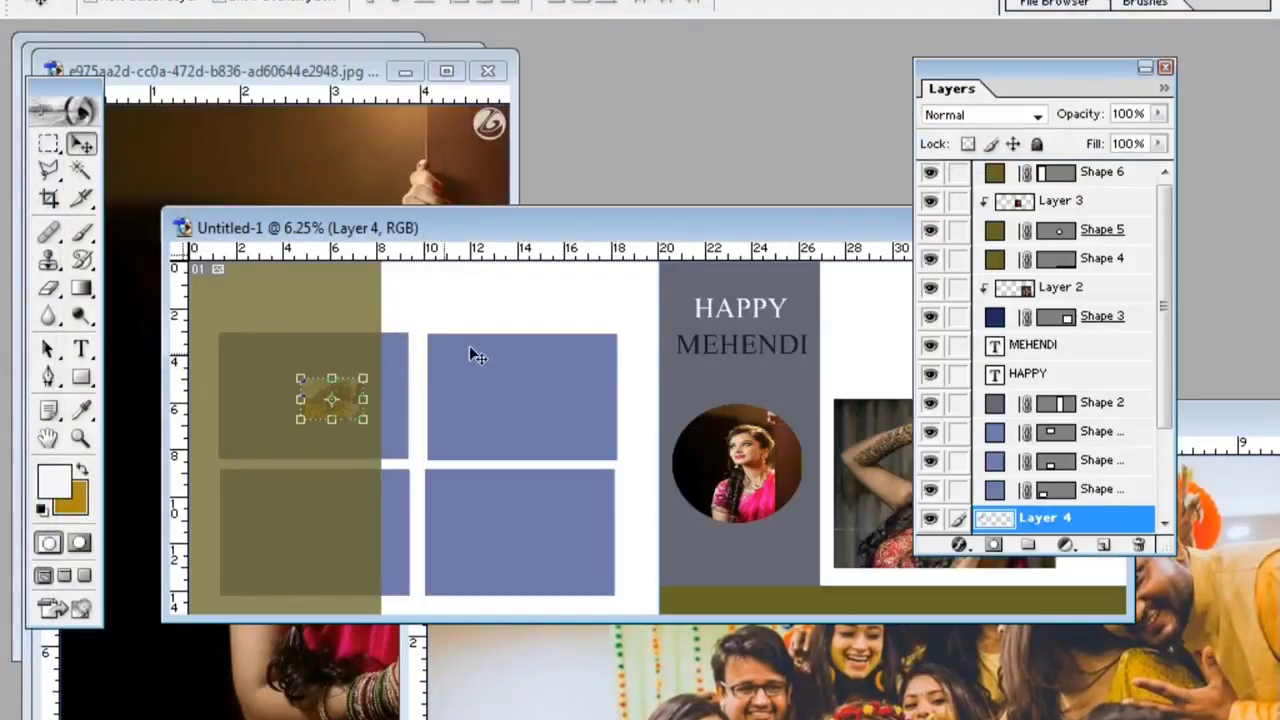
- Maximize the spread's window and shift the olive block left to about the 2.5-inch mark, uncovering the small group photo
{"action": "left_click", "coordinate": [1145, 67]}
{"action": "left_click", "coordinate": [1060, 223]}
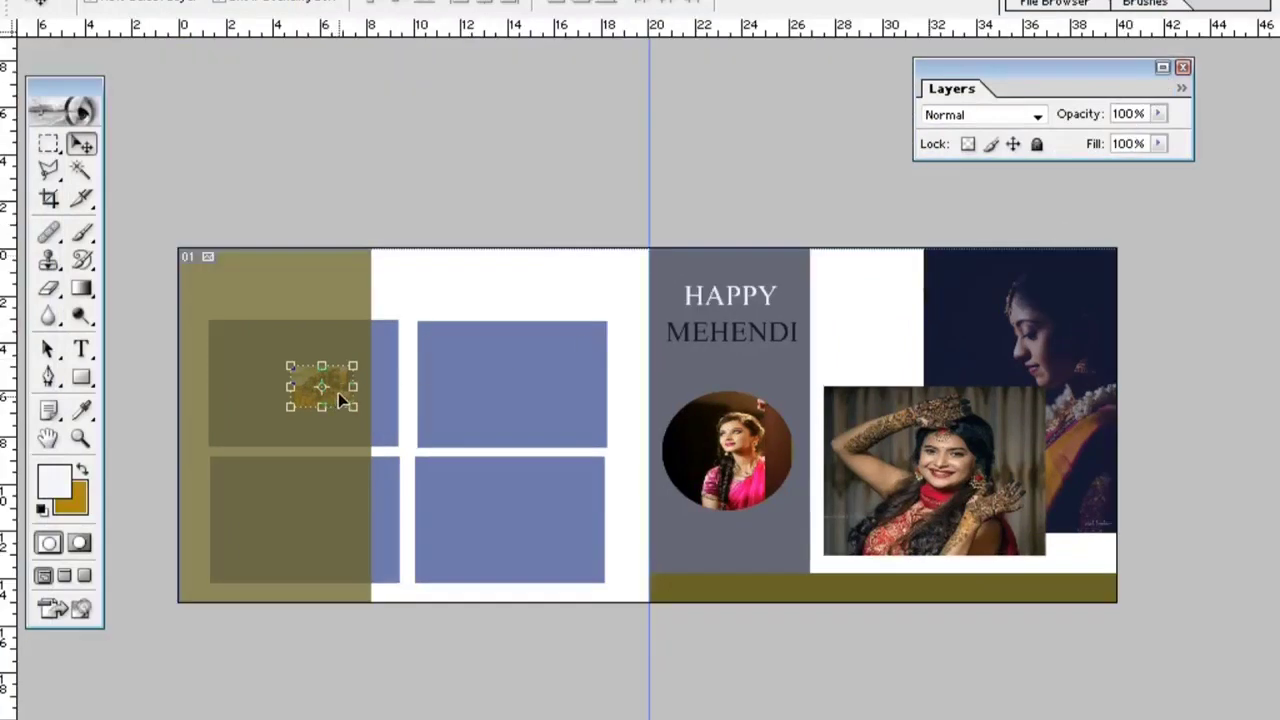
{"action": "left_click", "coordinate": [340, 394]}
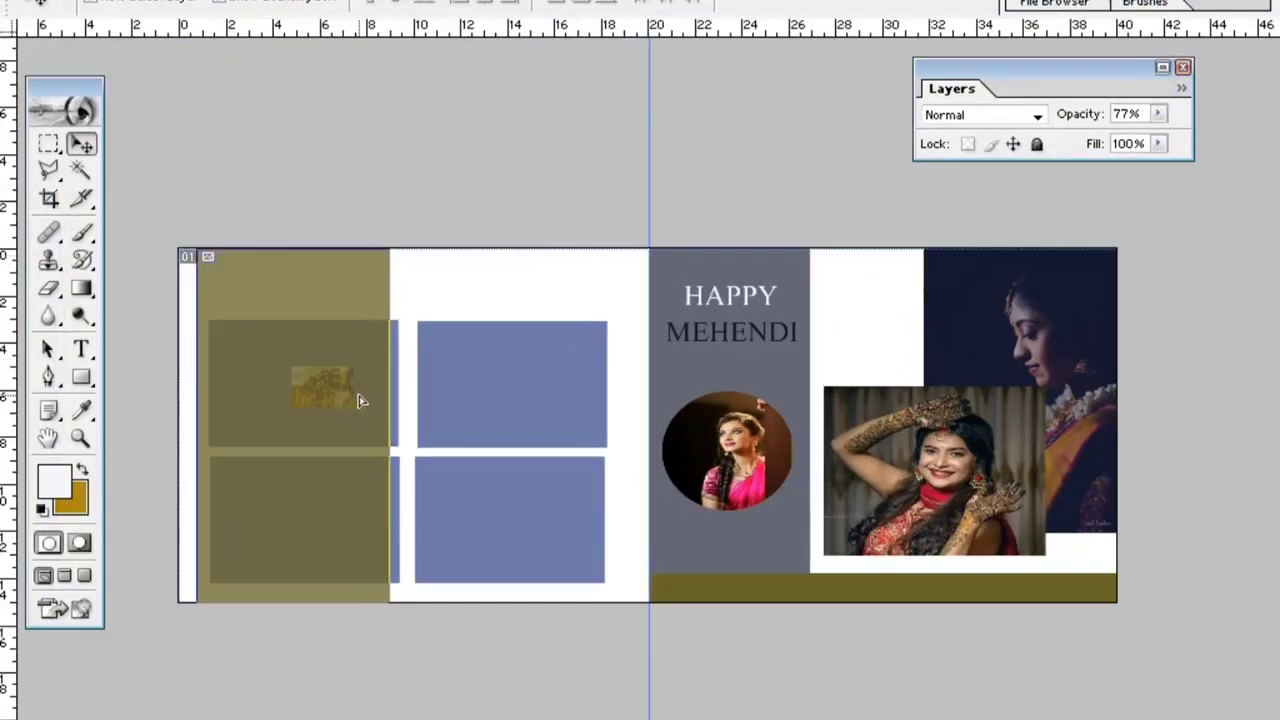
{"action": "left_click", "coordinate": [1162, 66]}
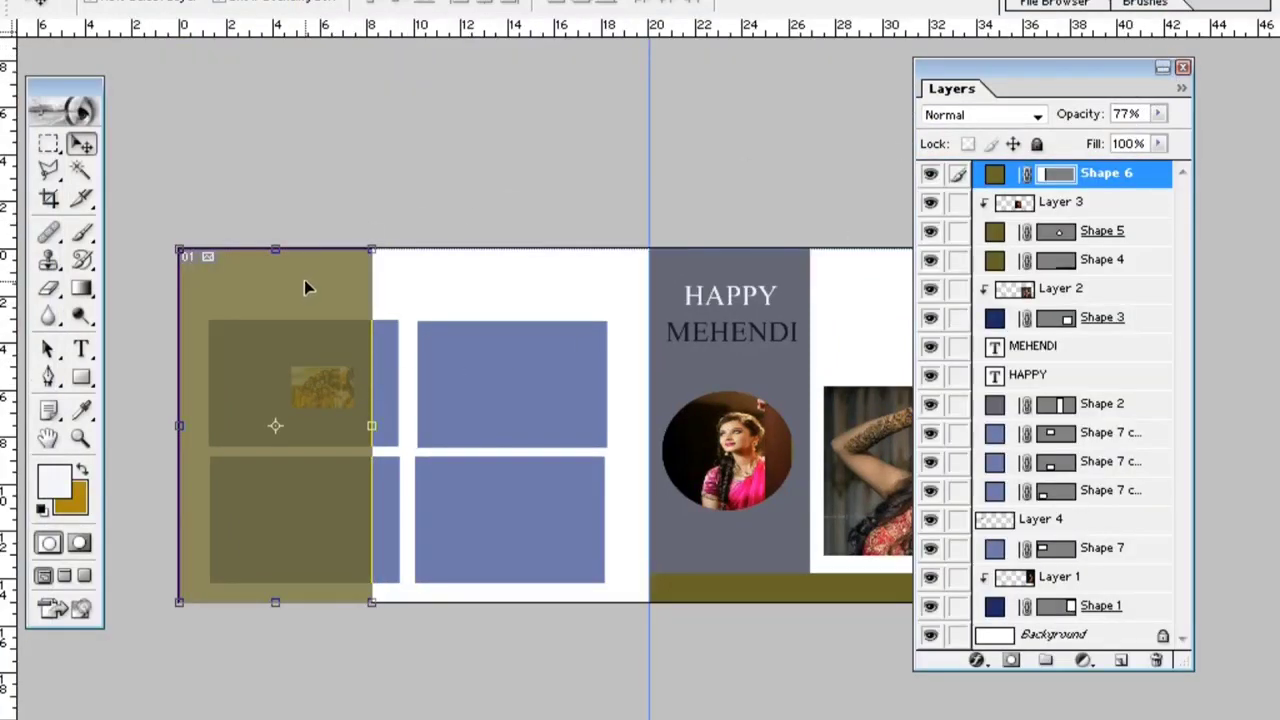
{"action": "left_click_drag", "start_coordinate": [338, 318], "coordinate": [203, 318]}
- Enlarge the Layer 4 photo to cover the upper-left rectangle, apply the transformation, and clip it into Shape 7 with Group with Previous
{"action": "left_click", "coordinate": [320, 386]}
{"action": "left_click_drag", "start_coordinate": [360, 414], "coordinate": [294, 356]}
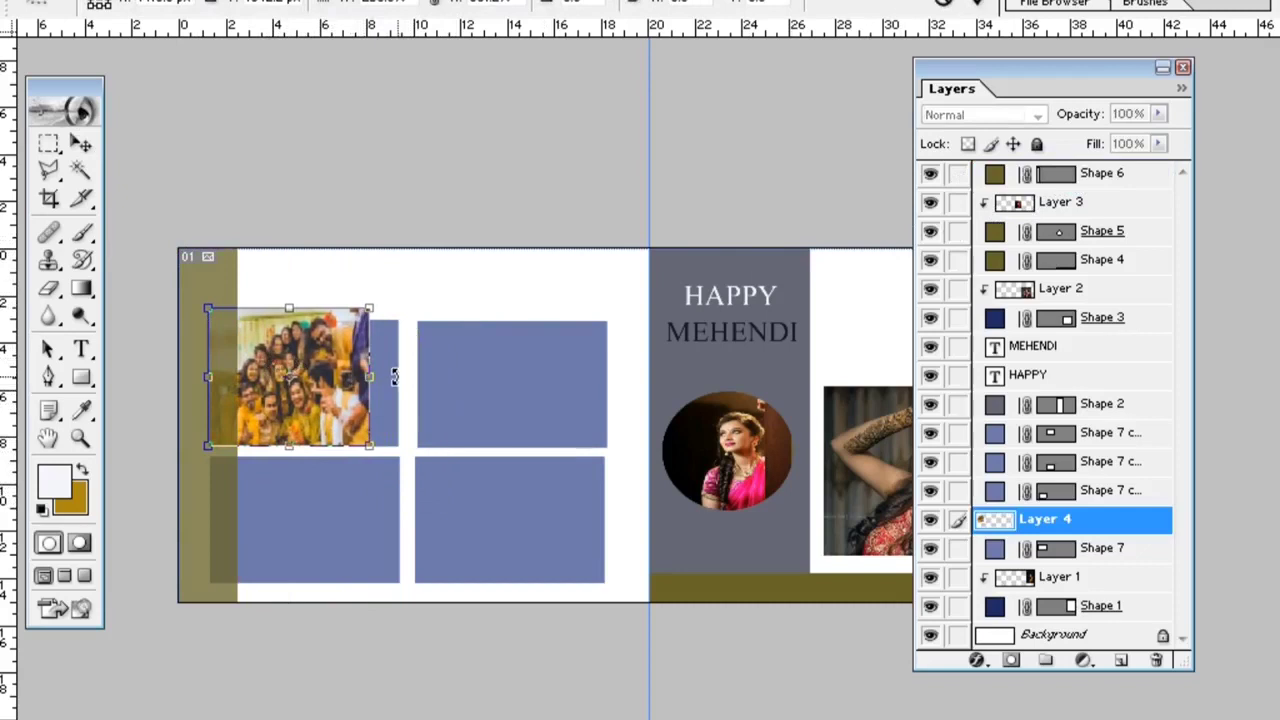
{"action": "left_click_drag", "start_coordinate": [383, 377], "coordinate": [415, 377]}
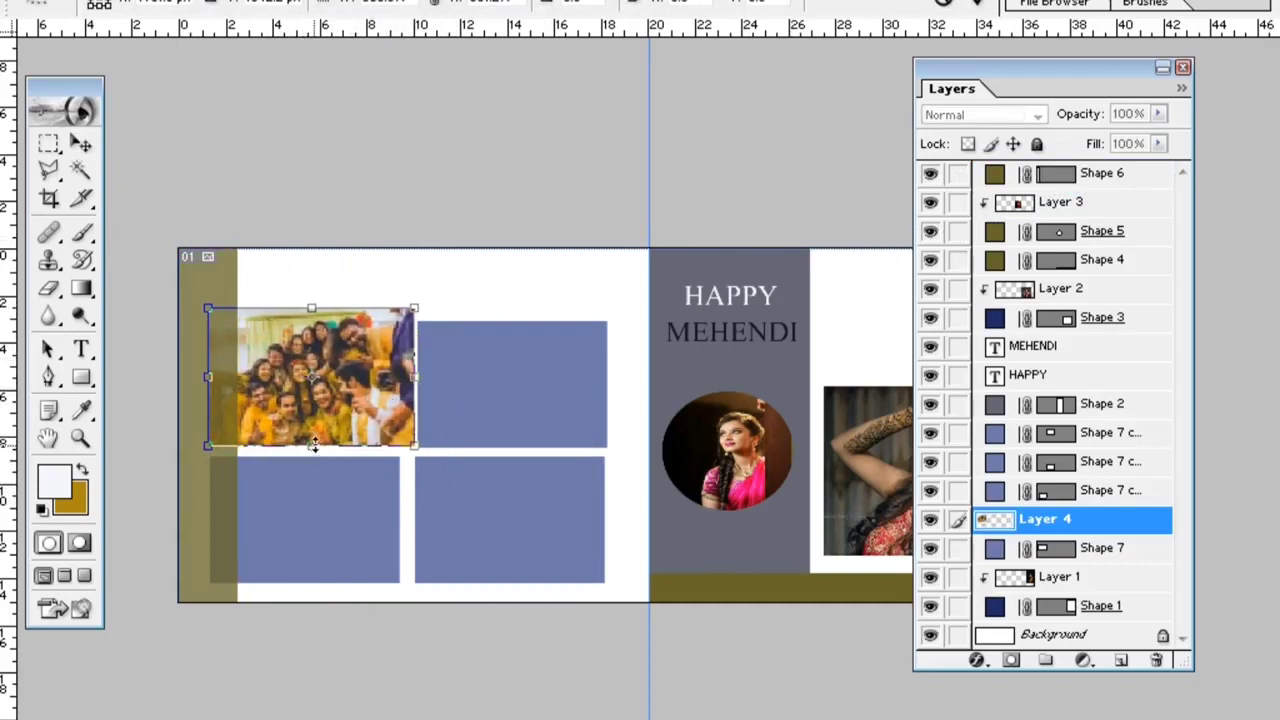
{"action": "left_click", "coordinate": [81, 145]}
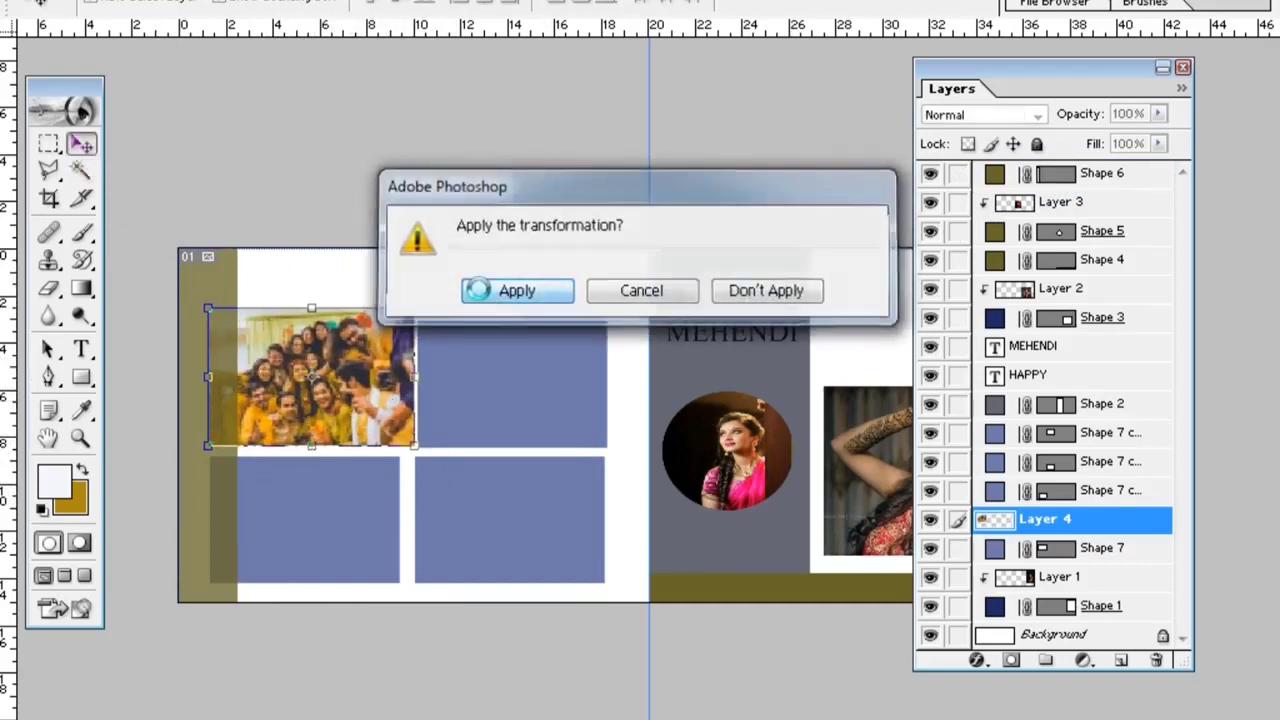
{"action": "left_click", "coordinate": [440, 290]}
{"action": "key", "text": "alt+l"}
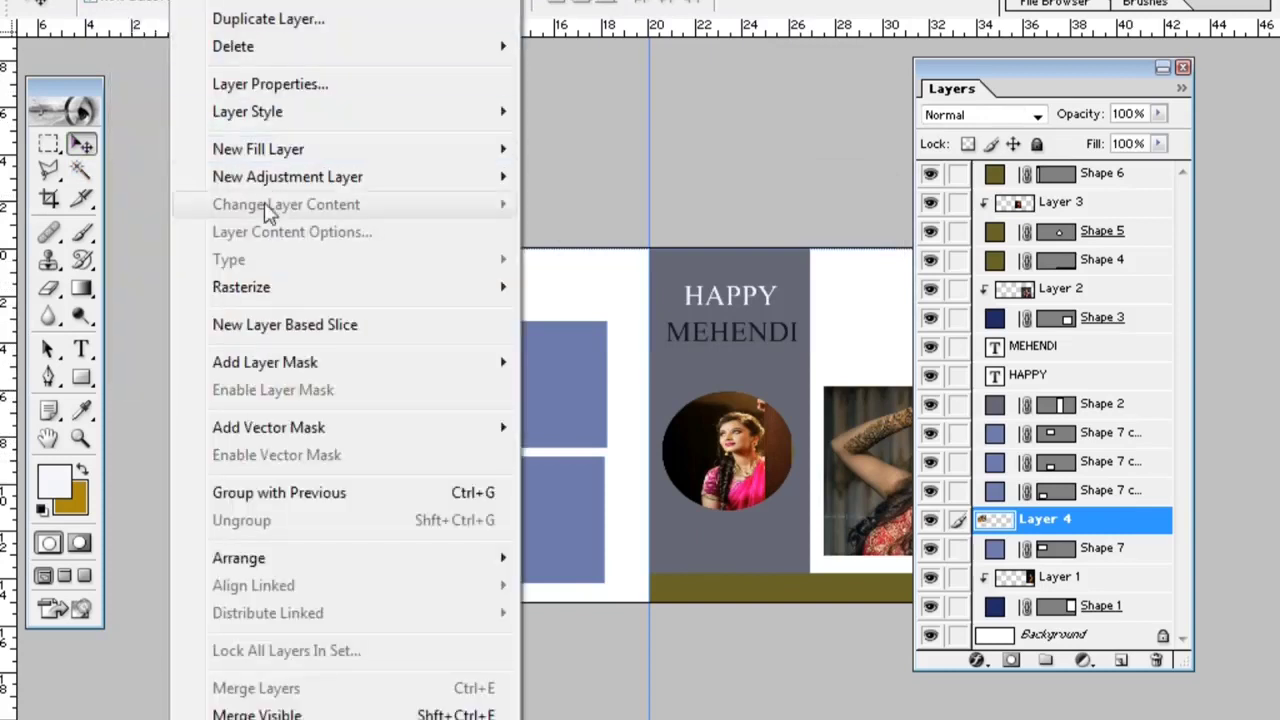
{"action": "left_click", "coordinate": [285, 492]}
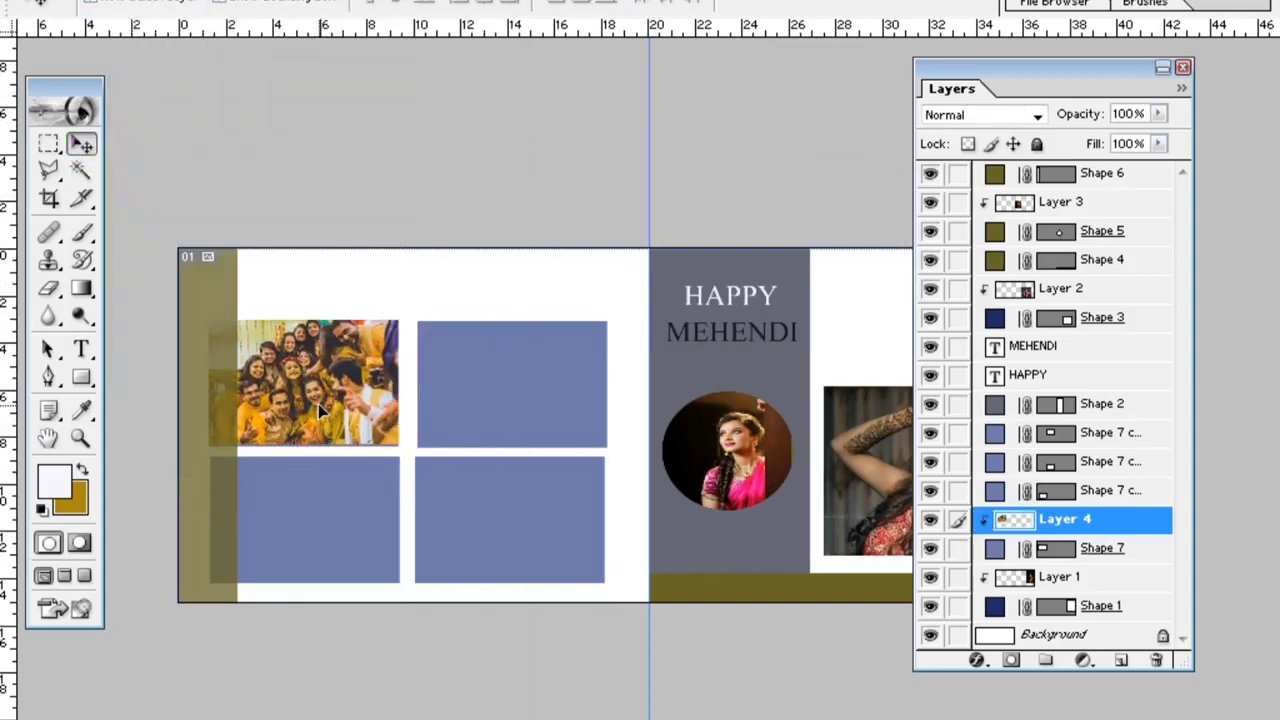
- Select the upper-right blue rectangle, open the "Rituals - Group Photography" picture and bring it onto that rectangle
{"action": "left_click", "coordinate": [515, 405]}
{"action": "left_click", "coordinate": [75, 1]}
{"action": "left_click", "coordinate": [80, 14]}
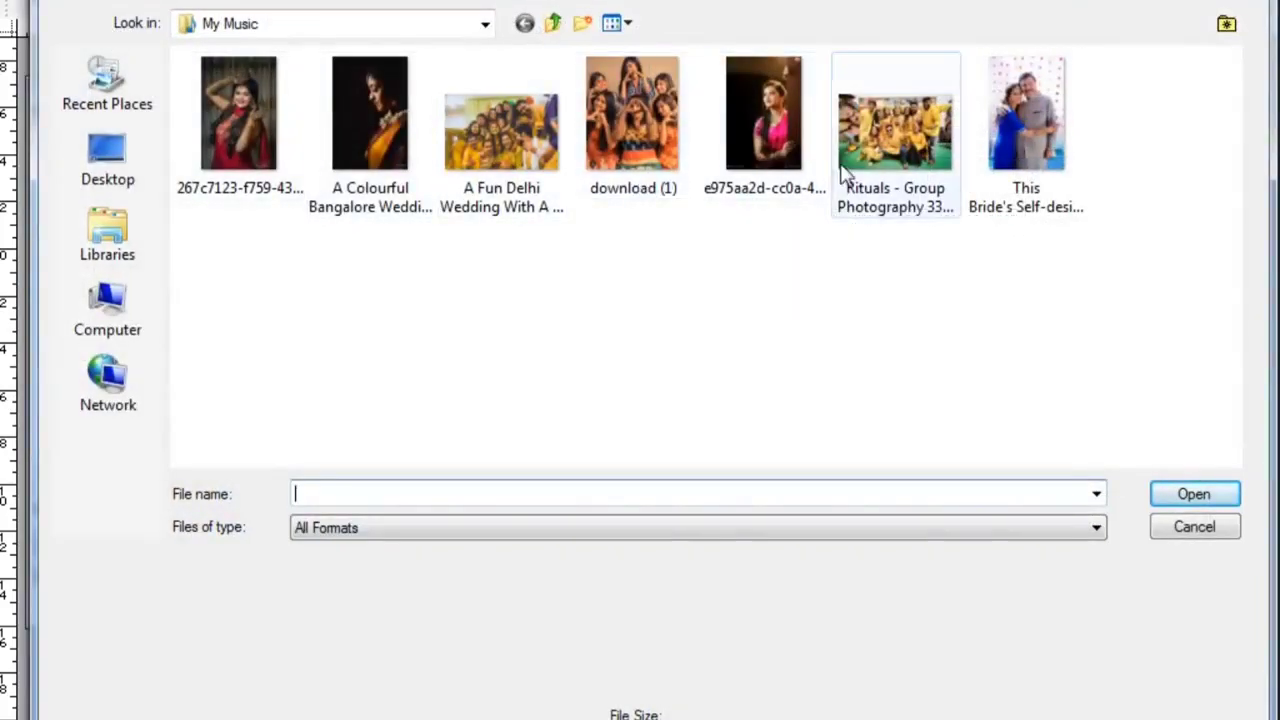
{"action": "double_click", "coordinate": [905, 145]}
{"action": "left_click_drag", "start_coordinate": [648, 95], "coordinate": [1090, 309]}
{"action": "left_click_drag", "start_coordinate": [500, 452], "coordinate": [622, 406]}
- Stretch the Layer 5 group photo until it covers the upper-right rectangle and apply the transformation
{"action": "key", "text": "ctrl+t"}
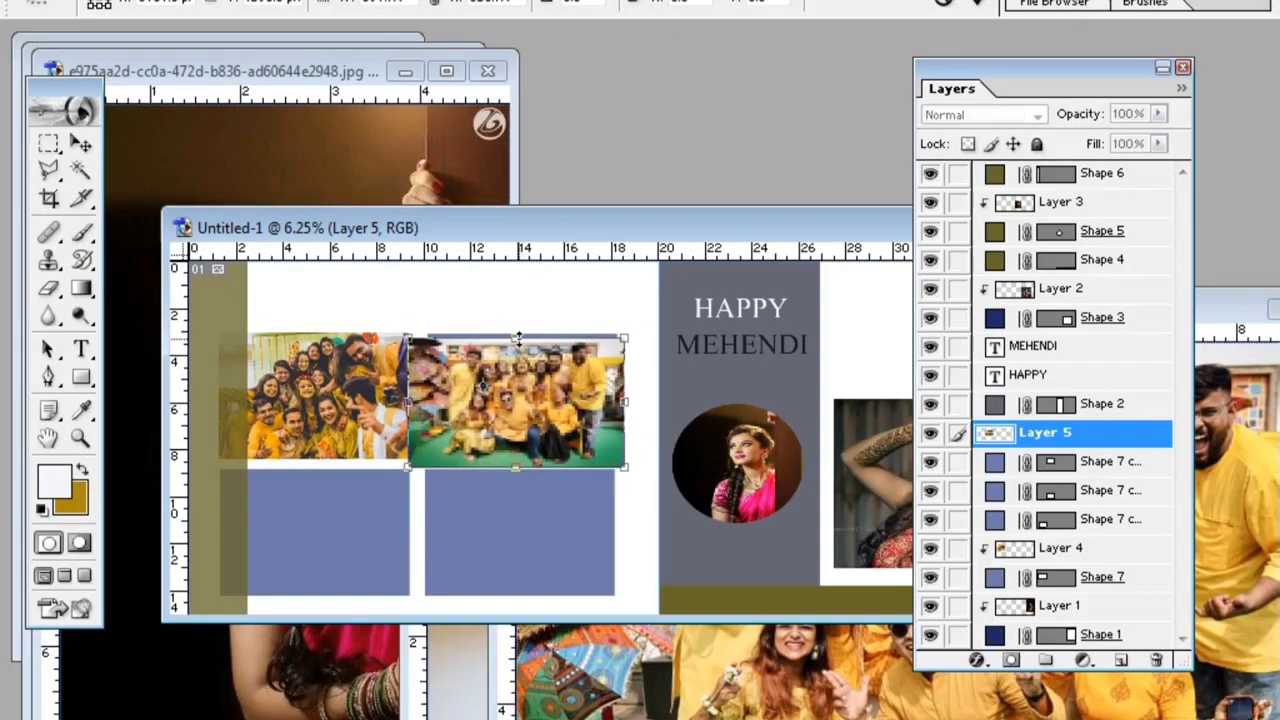
{"action": "left_click_drag", "start_coordinate": [518, 338], "coordinate": [518, 330]}
{"action": "left_click", "coordinate": [81, 144]}
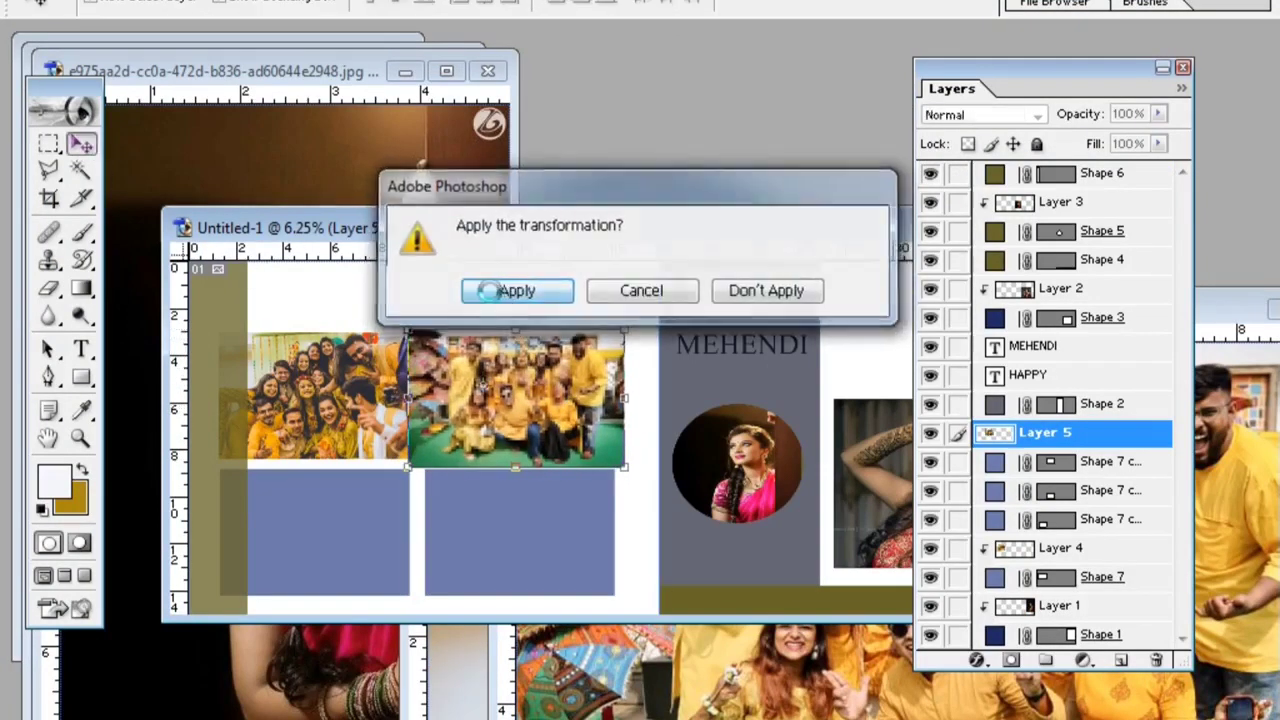
{"action": "left_click", "coordinate": [514, 290]}
{"action": "mouse_move", "coordinate": [574, 421]}
{"action": "left_mouse_down"}
{"action": "mouse_move", "coordinate": [575, 410]}
{"action": "mouse_move", "coordinate": [572, 420]}
{"action": "left_mouse_up"}
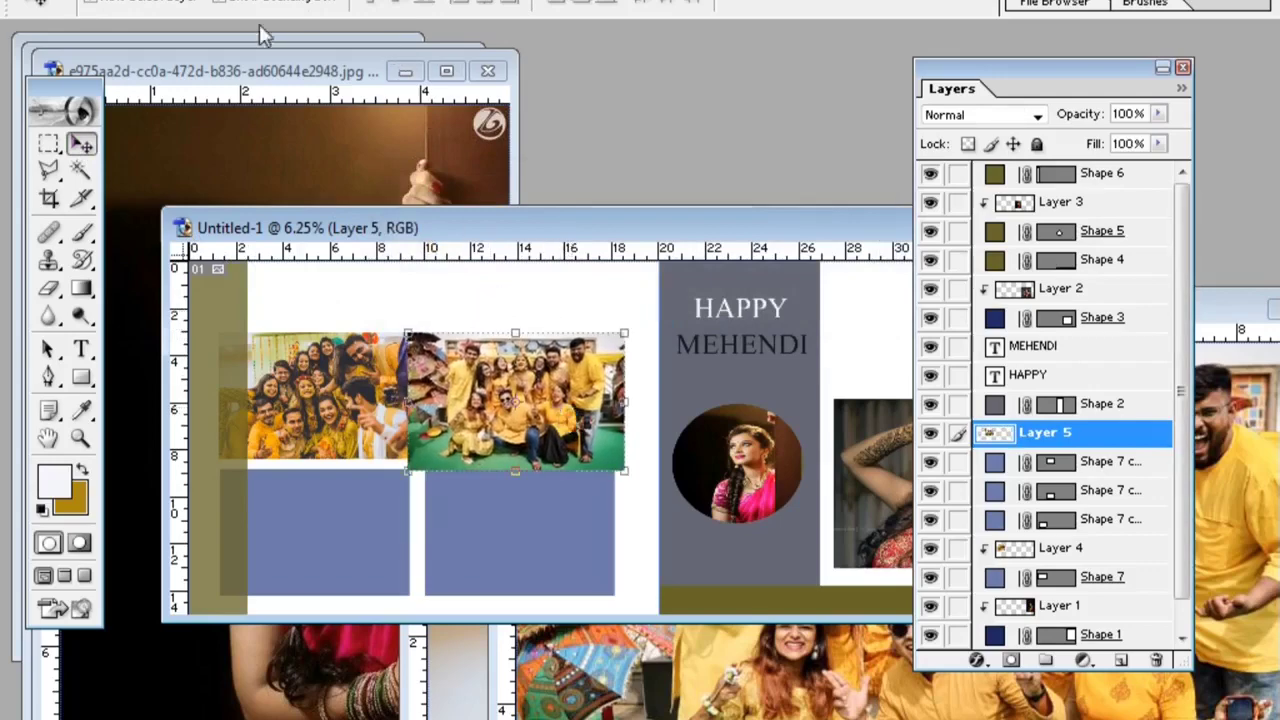
- Clip the Layer 5 photo into the upper-right rectangle with Group with Previous and nudge it slightly upward within the frame
{"action": "left_click", "coordinate": [216, 1]}
{"action": "mouse_move", "coordinate": [165, 1]}
{"action": "left_click", "coordinate": [258, 492]}
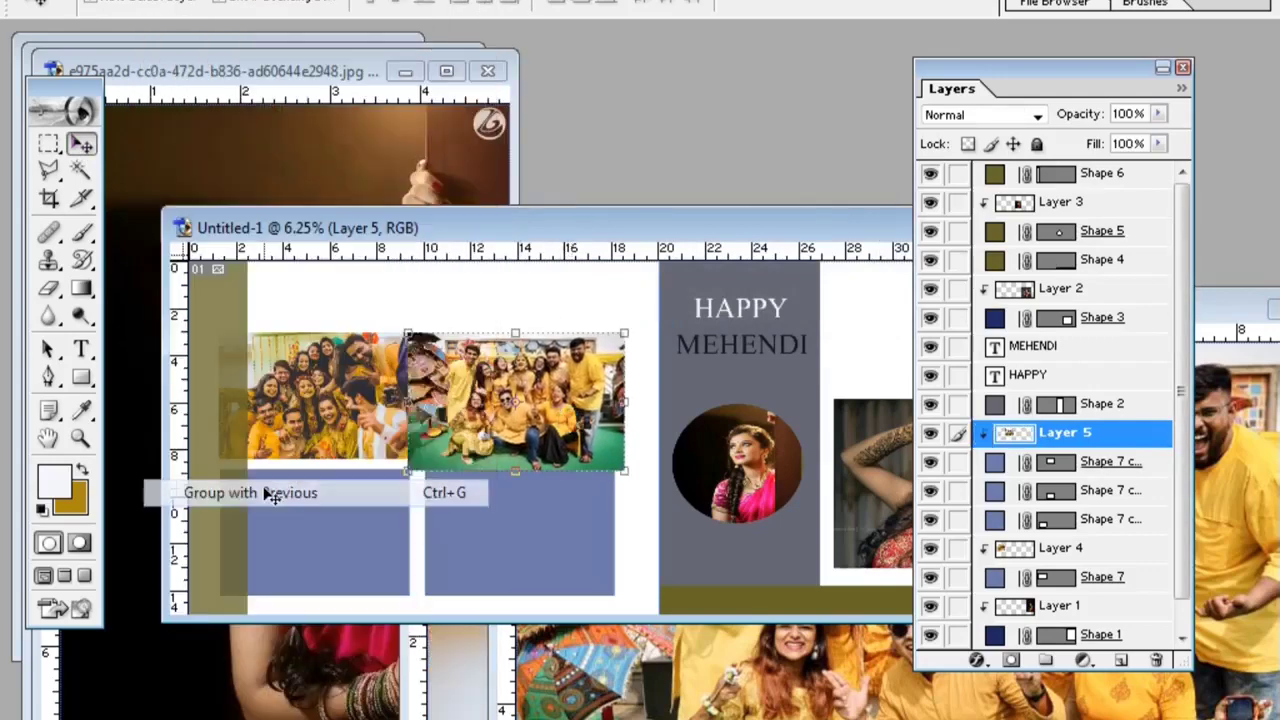
{"action": "left_click_drag", "start_coordinate": [568, 411], "coordinate": [568, 399]}
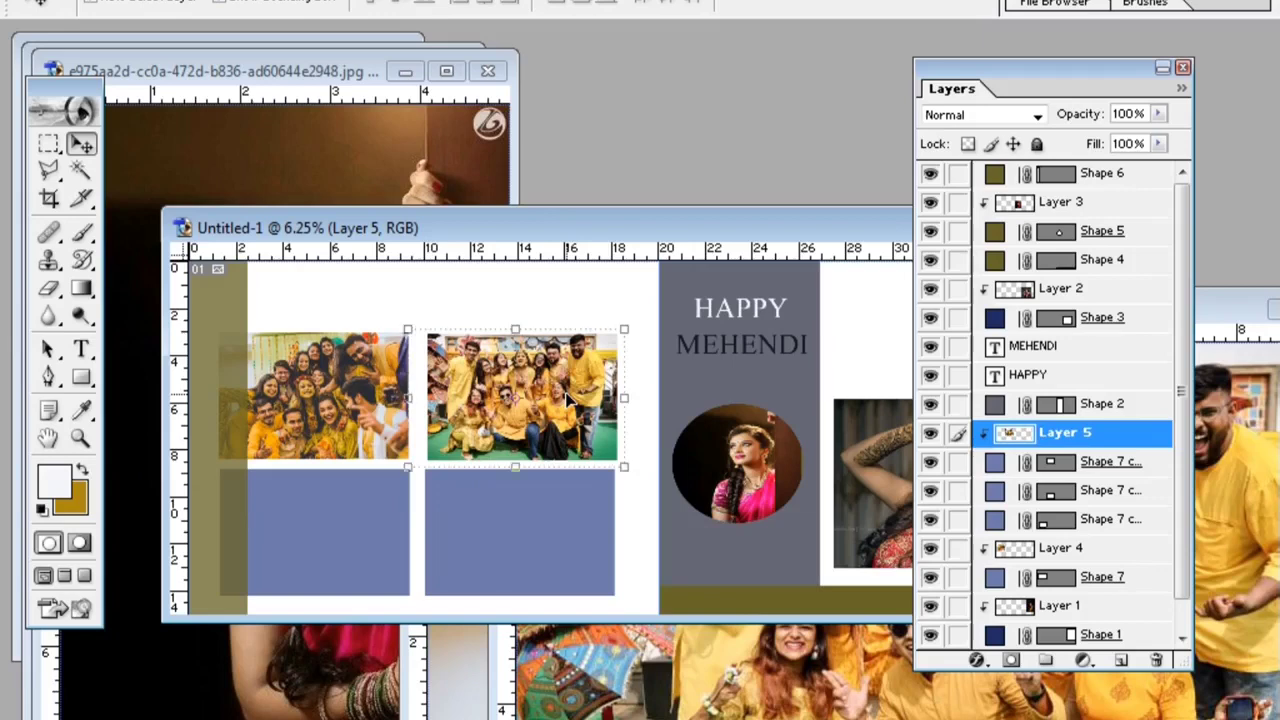
- Return the olive Shape 6 block to the spread's left edge and place its layer just above the Background, behind the photos
{"action": "key", "text": "ctrl+t"}
{"action": "left_click", "coordinate": [401, 545]}
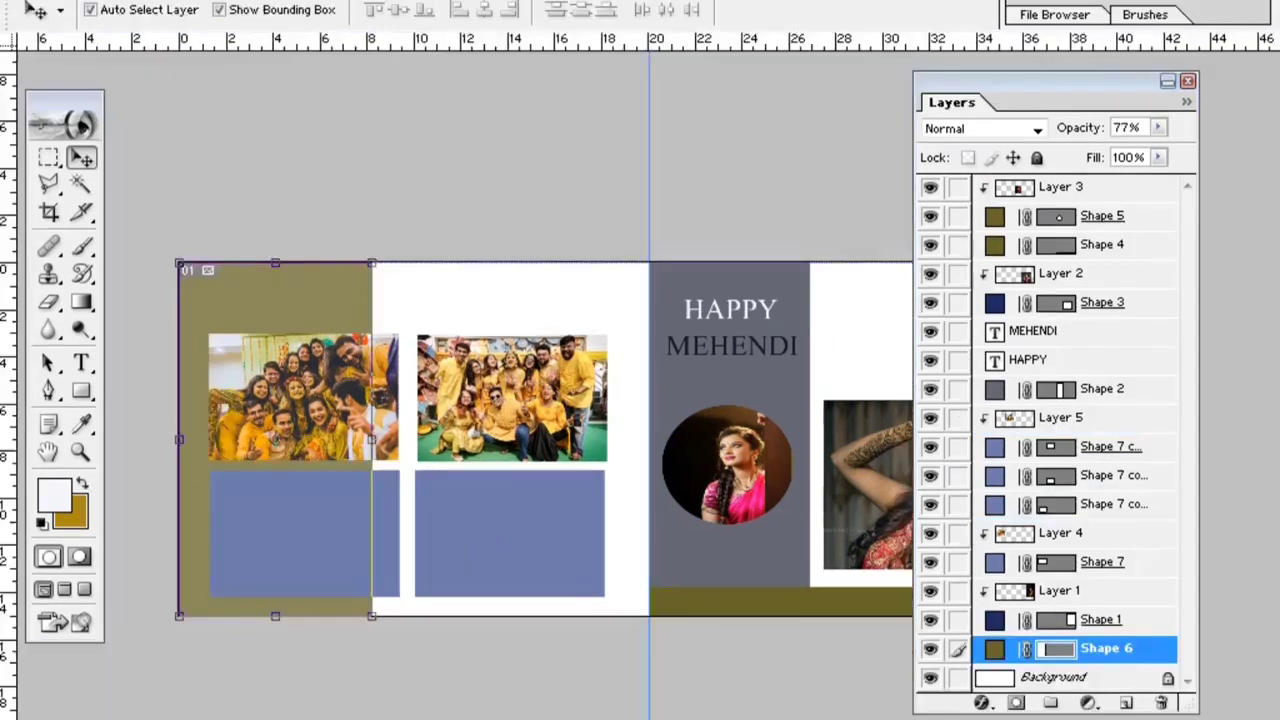
{"action": "left_click", "coordinate": [45, 1]}
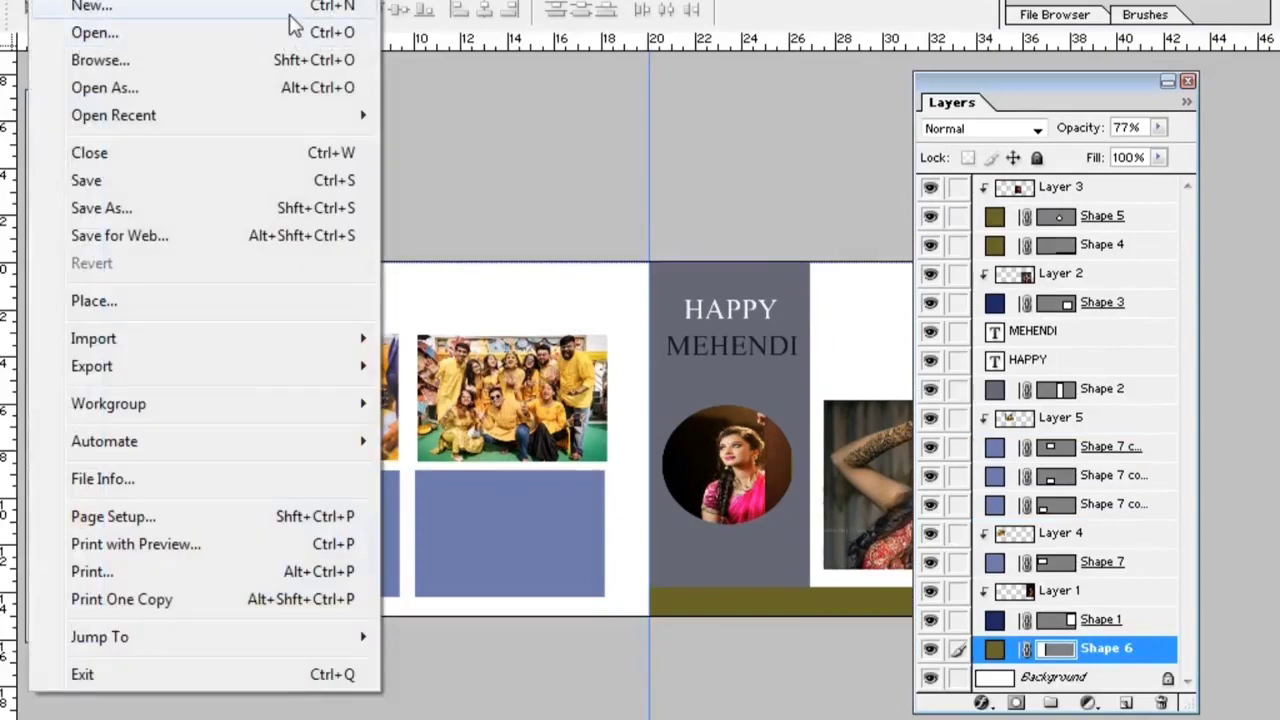
{"action": "left_click", "coordinate": [500, 140]}
- Select the lower-left blue rectangle, open download (1).jpg and bring the photo onto that rectangle
{"action": "left_click", "coordinate": [295, 531]}
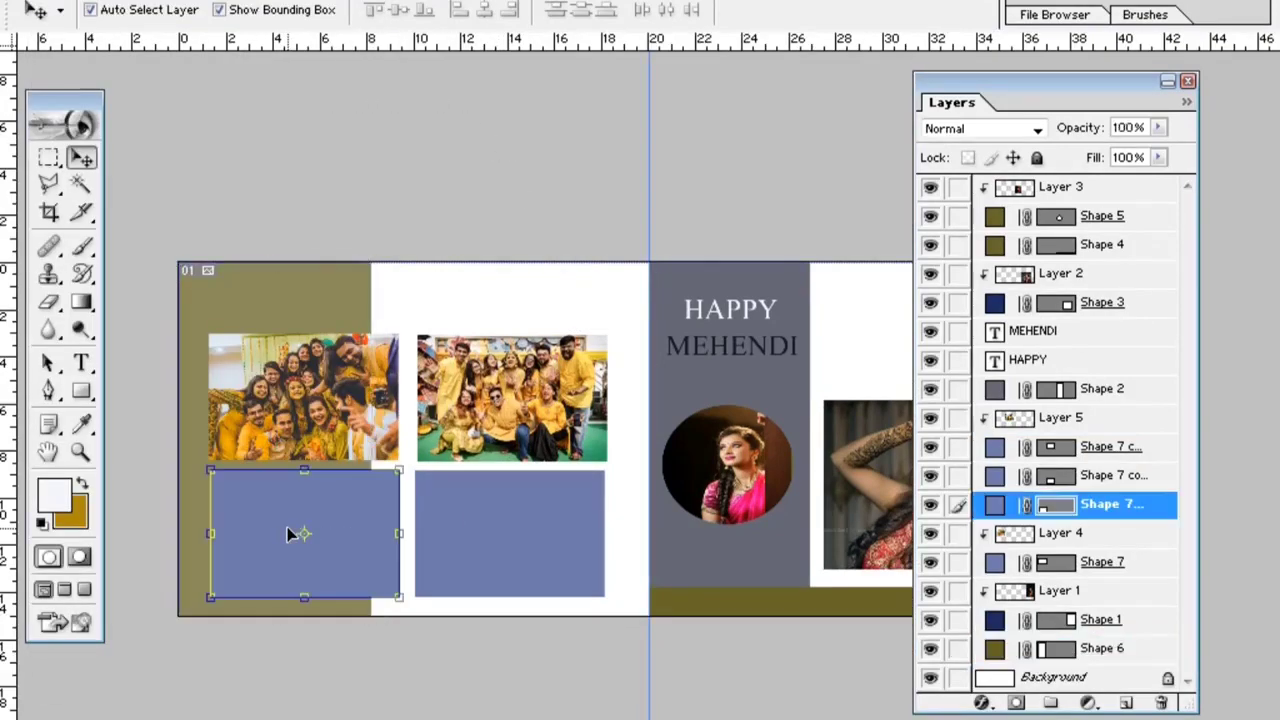
{"action": "left_click", "coordinate": [43, 4]}
{"action": "left_click", "coordinate": [94, 32]}
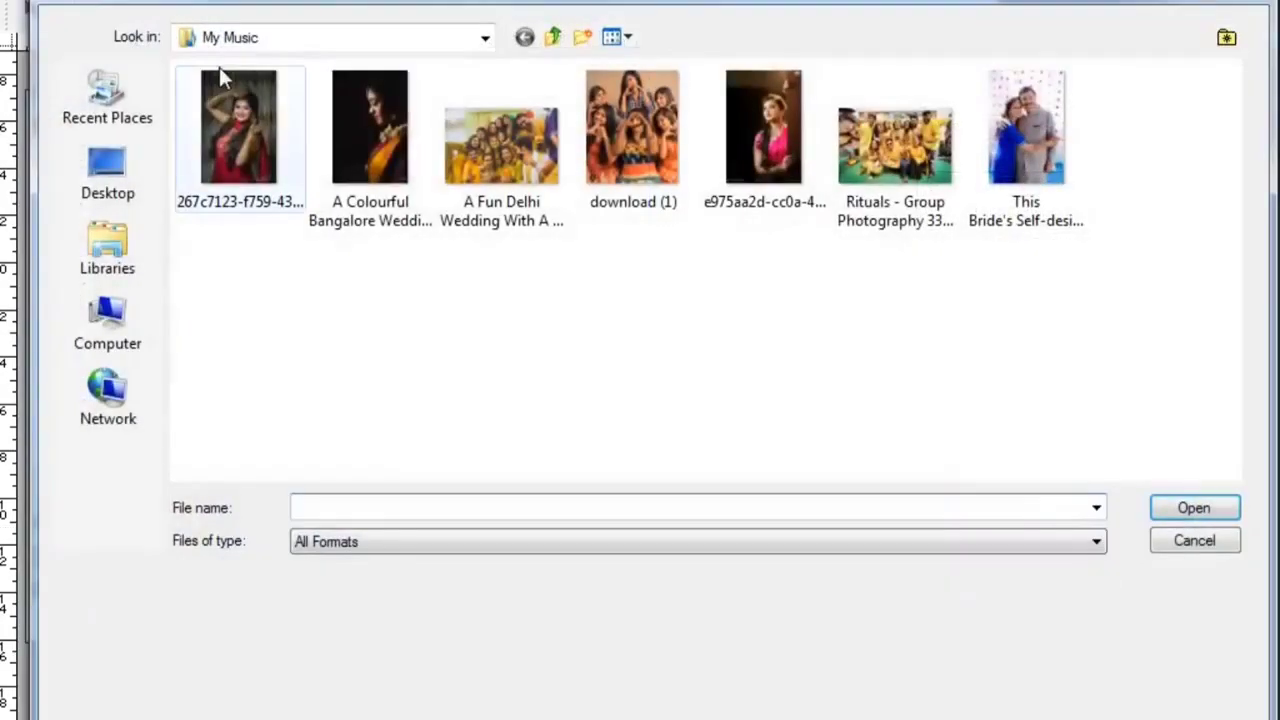
{"action": "double_click", "coordinate": [660, 148]}
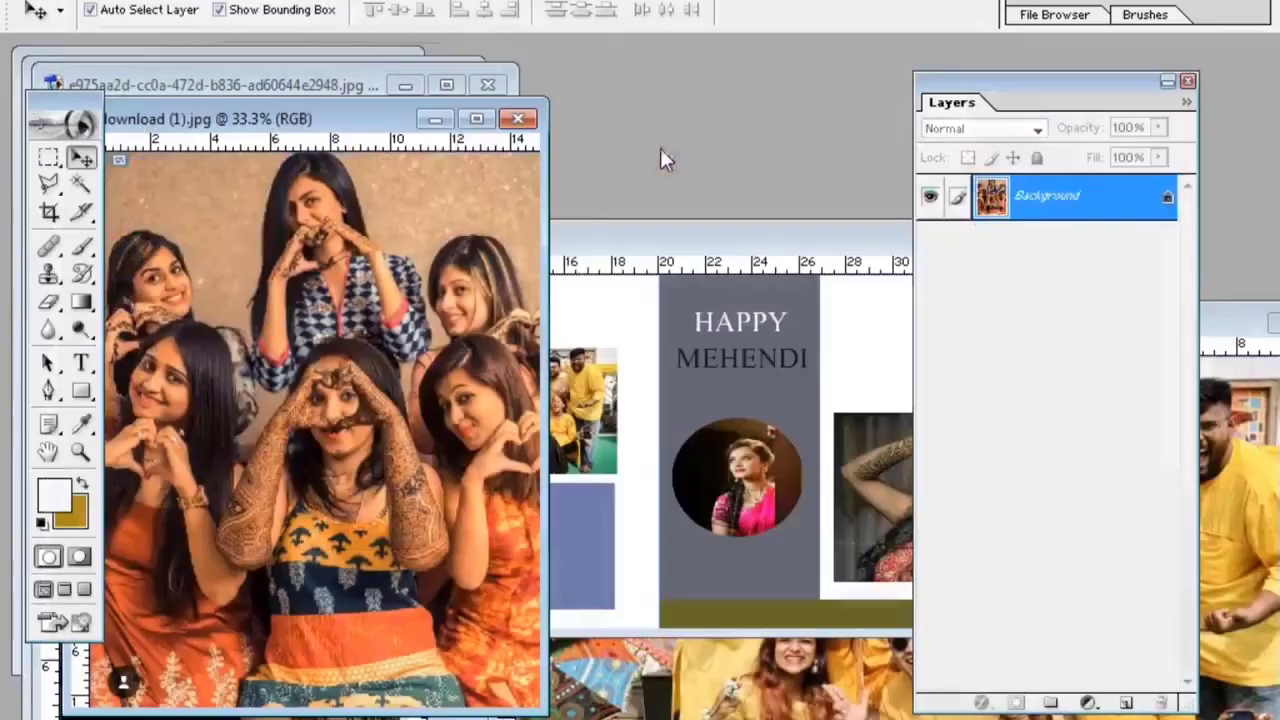
{"action": "left_click_drag", "start_coordinate": [639, 439], "coordinate": [337, 548]}
- Scale the Layer 6 photo to 240.7% width and 152.4% height over the lower-left rectangle, apply, and clip it with Group with Previous
{"action": "left_click_drag", "start_coordinate": [366, 594], "coordinate": [425, 628]}
{"action": "left_click_drag", "start_coordinate": [384, 565], "coordinate": [416, 556]}
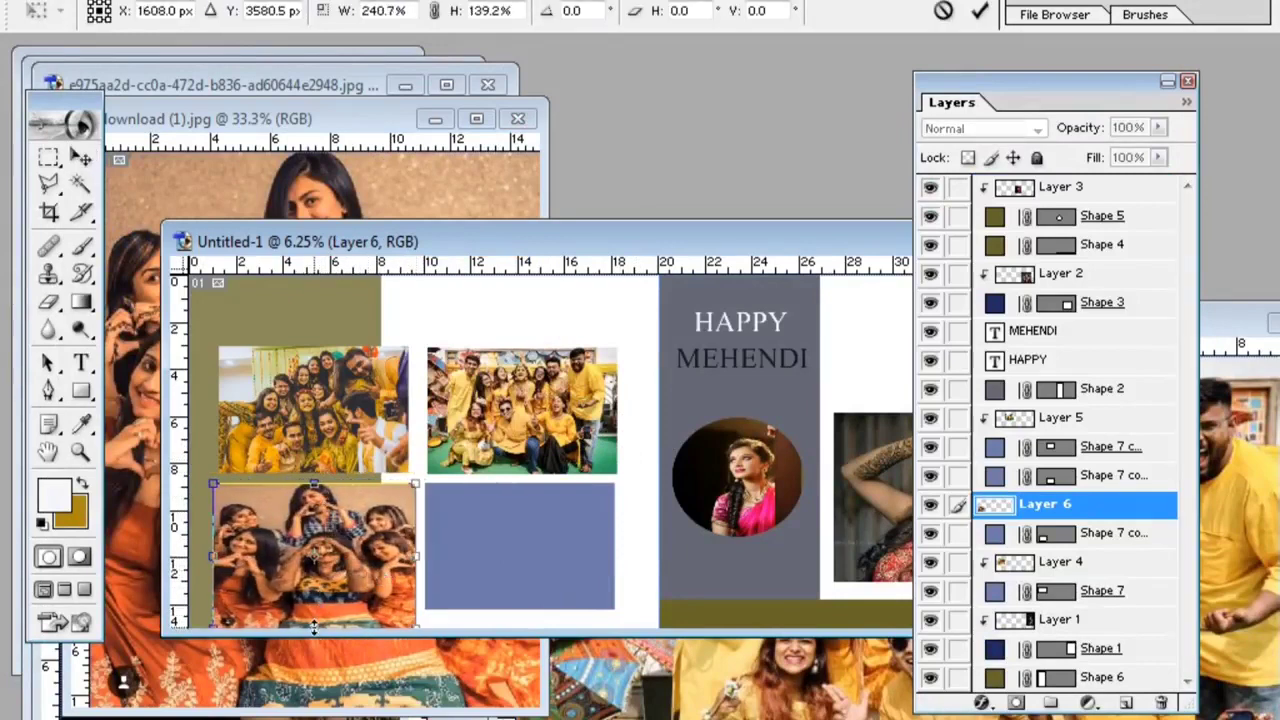
{"action": "left_click_drag", "start_coordinate": [313, 625], "coordinate": [314, 628]}
{"action": "left_click", "coordinate": [81, 157]}
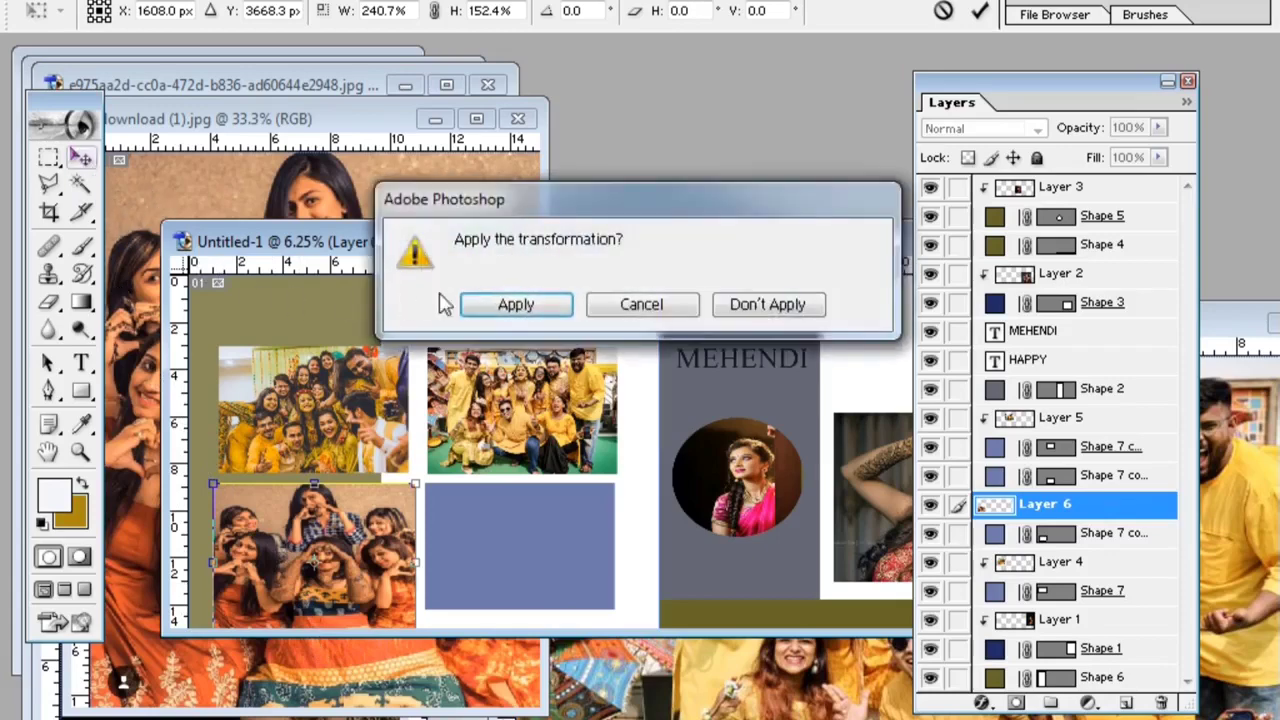
{"action": "left_click", "coordinate": [492, 306]}
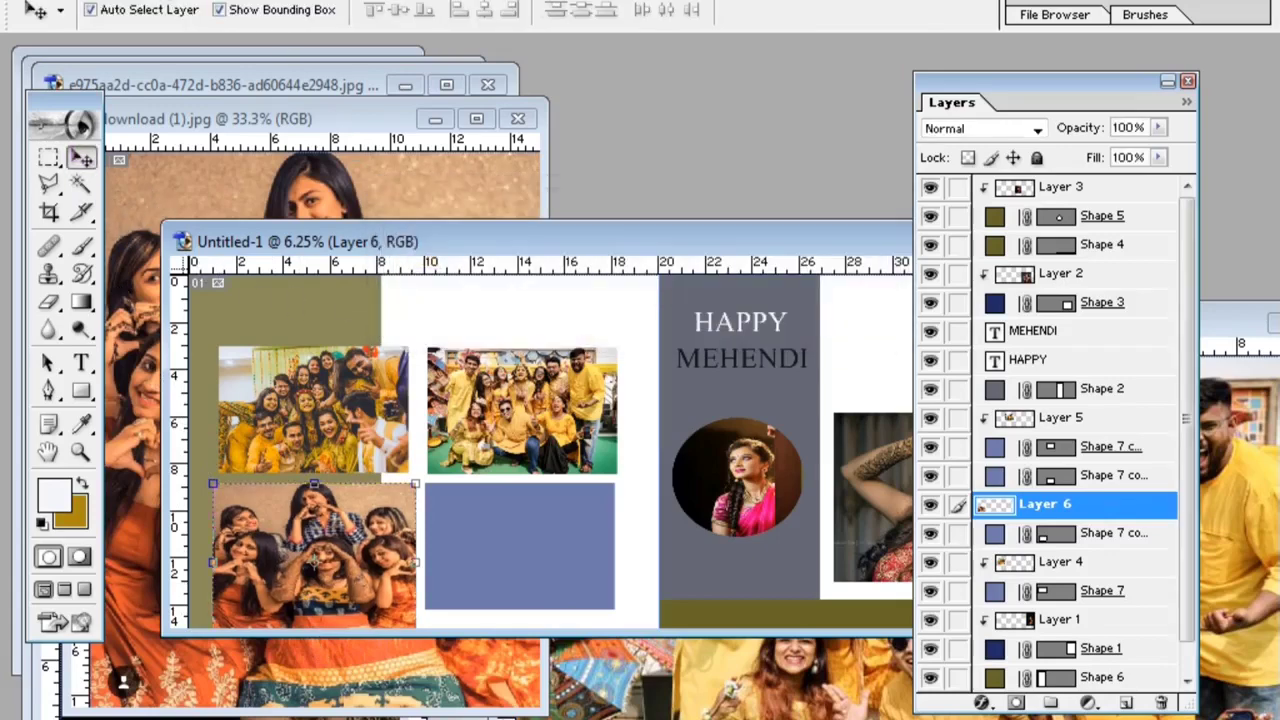
{"action": "key", "text": "alt+l"}
{"action": "left_click", "coordinate": [305, 503]}
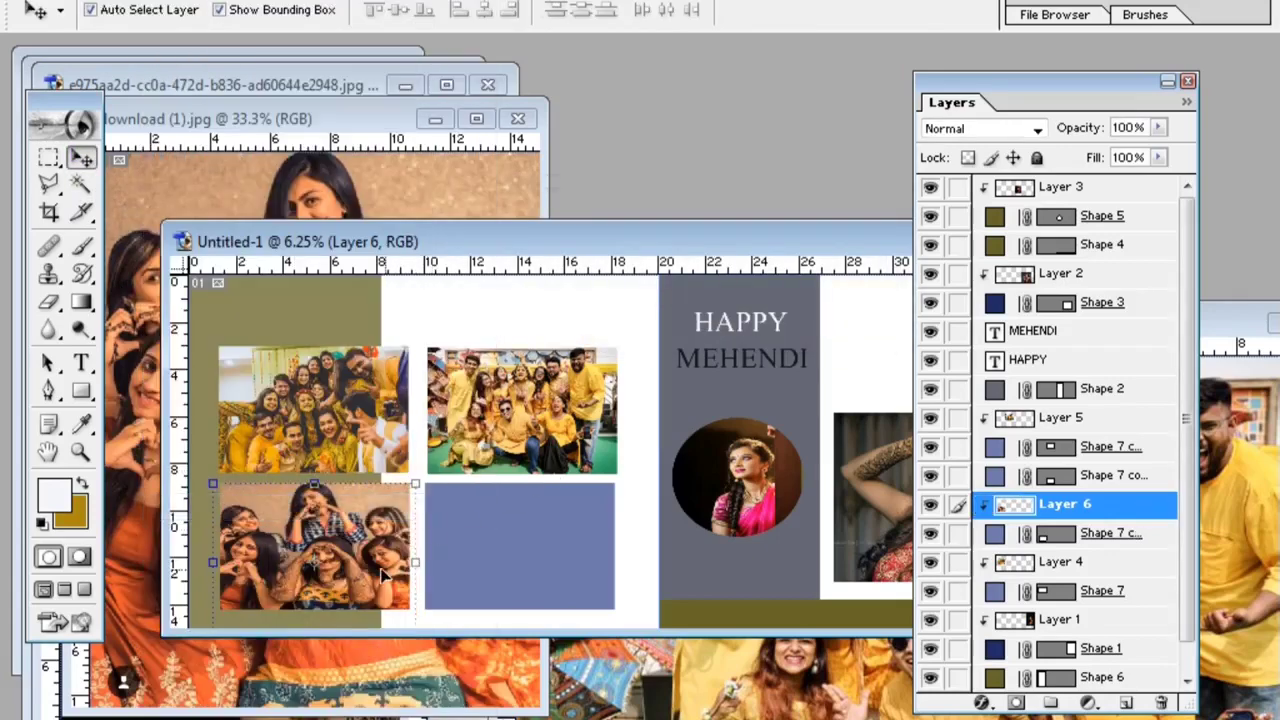
- Select the lower-right blue rectangle, open the "This Bride's Self-designed Mehend..." image and bring the photo onto that rectangle
{"action": "double_click", "coordinate": [846, 244]}
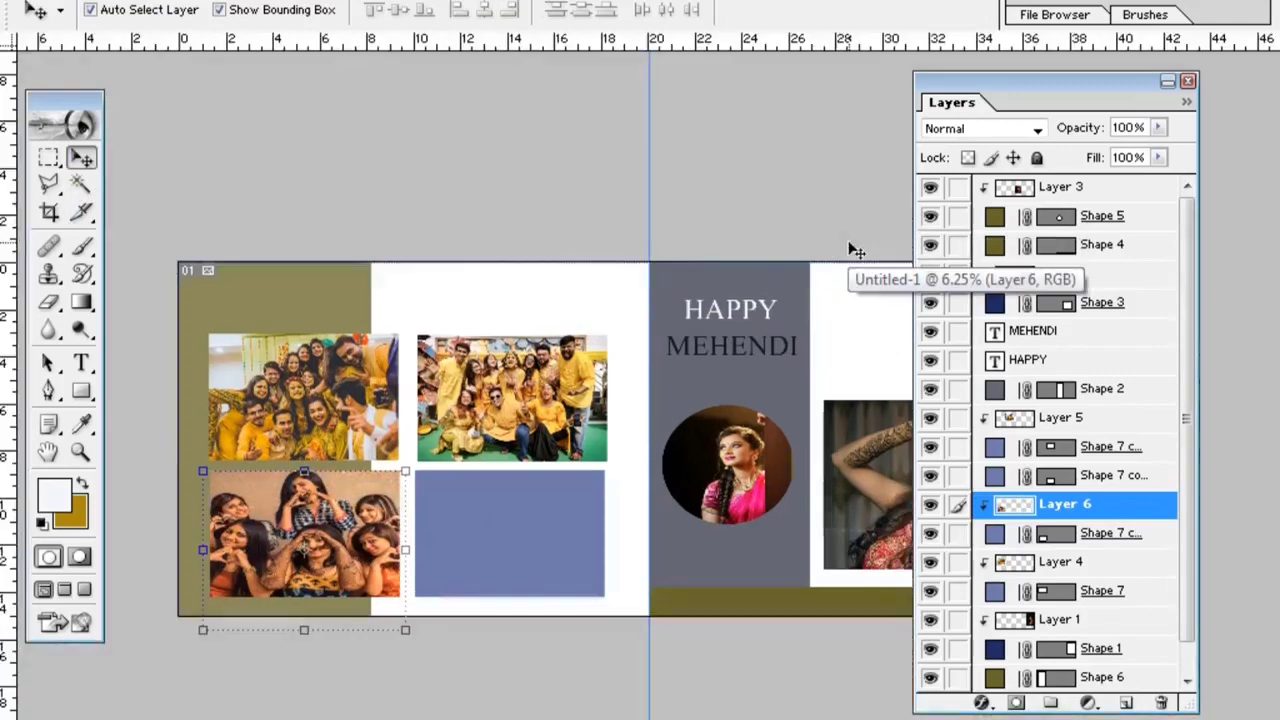
{"action": "left_click", "coordinate": [1167, 81]}
{"action": "left_click", "coordinate": [505, 515]}
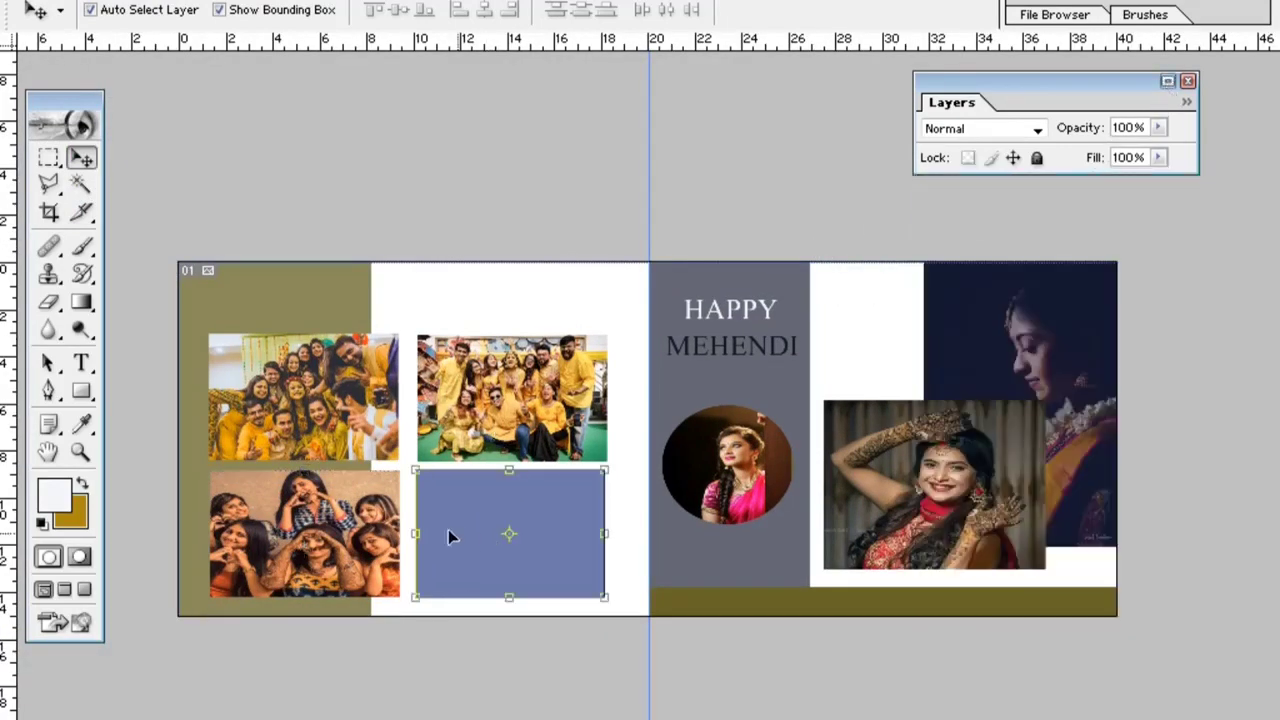
{"action": "key", "text": "alt+f"}
{"action": "left_click", "coordinate": [104, 42]}
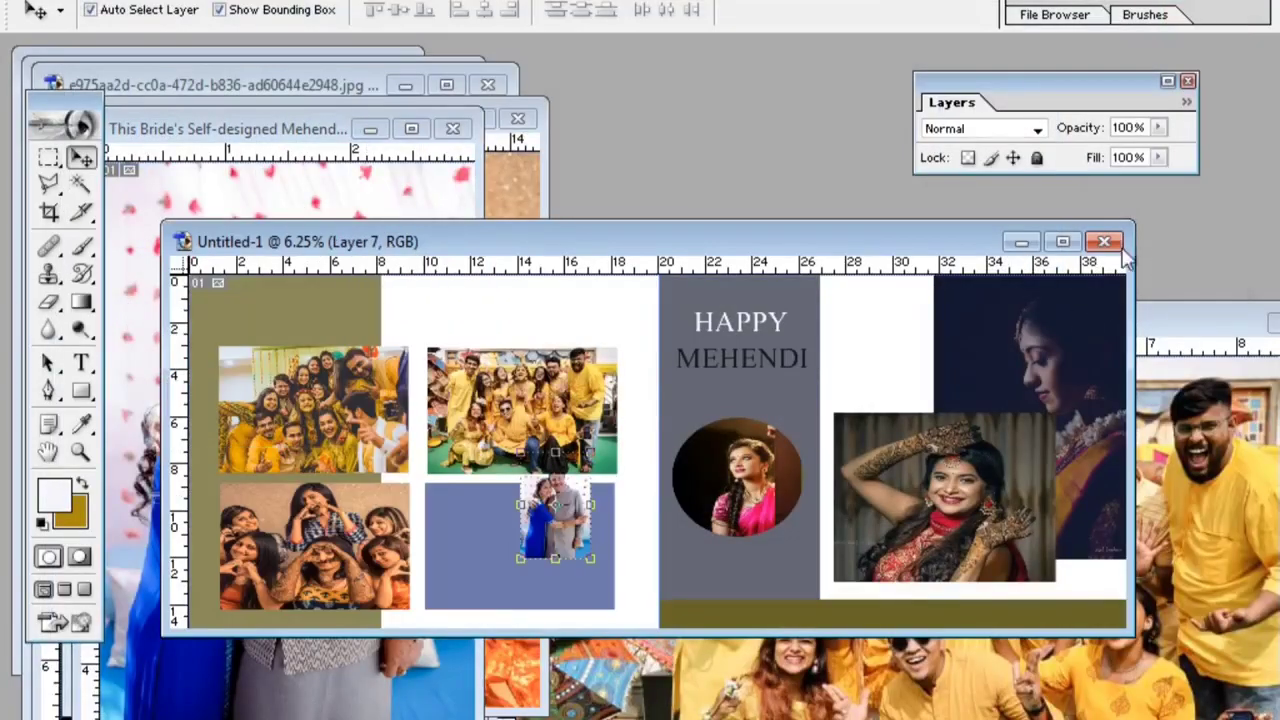
- Scale the Layer 7 photo to 286.7% width and 176.9% height over the lower-right rectangle and apply the transformation
{"action": "left_click", "coordinate": [1063, 240]}
{"action": "left_click_drag", "start_coordinate": [542, 519], "coordinate": [633, 677]}
{"action": "left_click_drag", "start_coordinate": [561, 559], "coordinate": [542, 548]}
{"action": "left_click", "coordinate": [81, 158]}
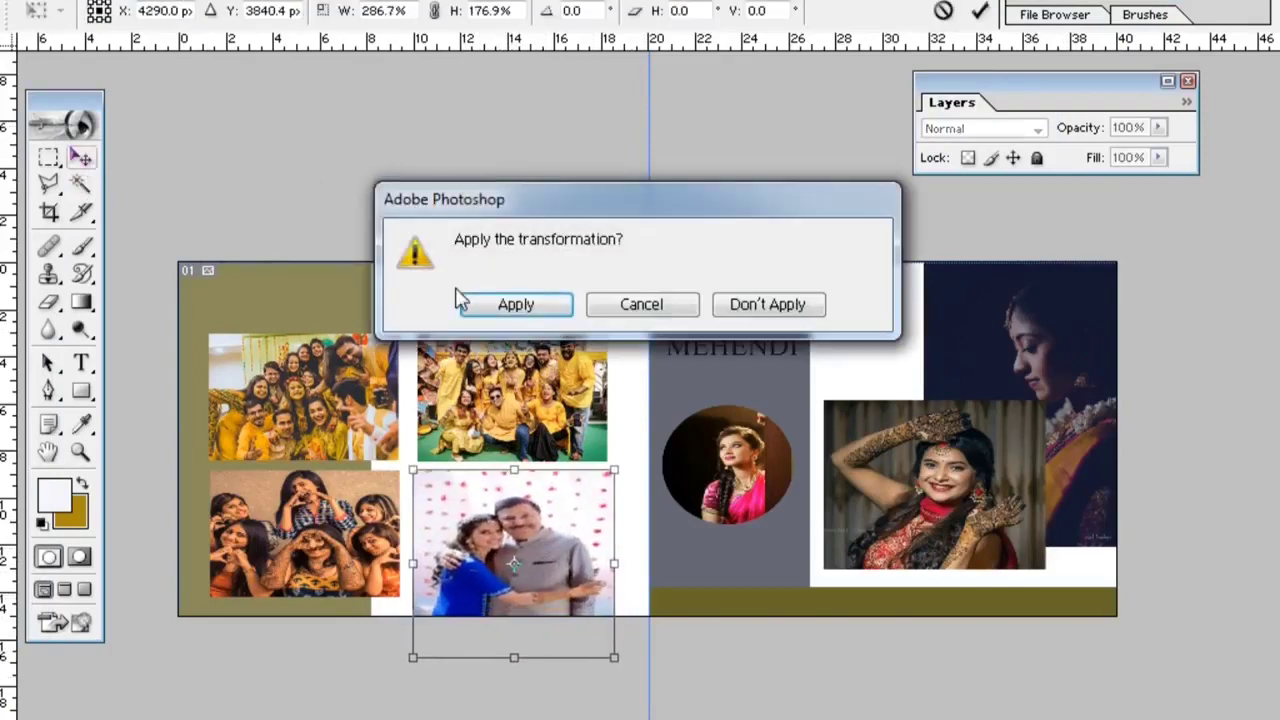
{"action": "left_click", "coordinate": [457, 294]}
- Clip the Layer 7 photo with Group with Previous, nudge it slightly upward, stretch its height to 118.7% and apply
{"action": "left_click", "coordinate": [272, 0]}
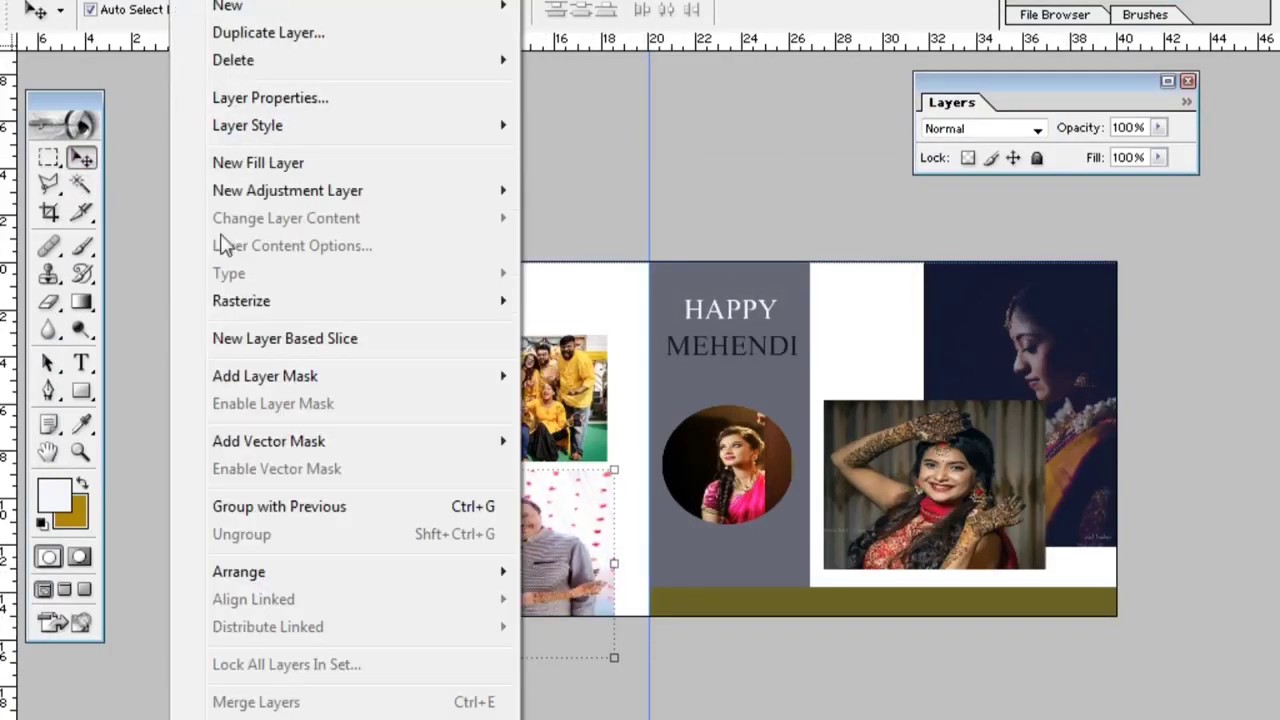
{"action": "left_click", "coordinate": [286, 507]}
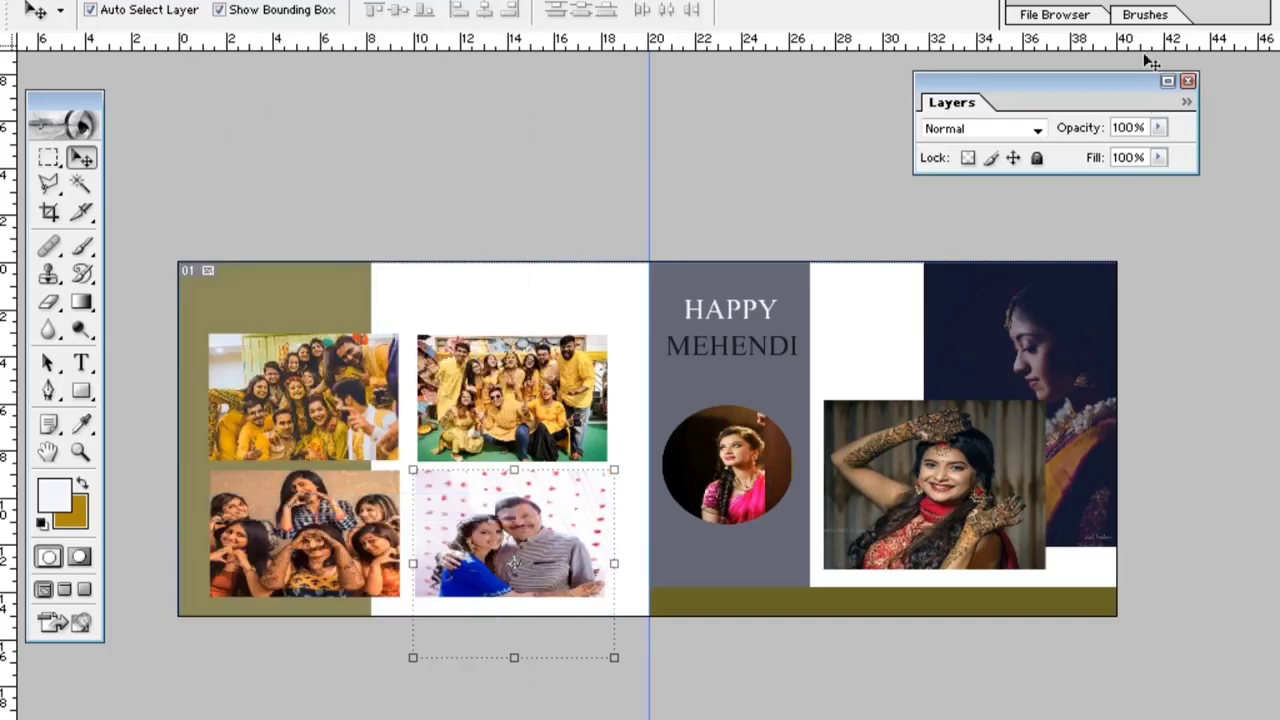
{"action": "left_click_drag", "start_coordinate": [560, 560], "coordinate": [556, 544]}
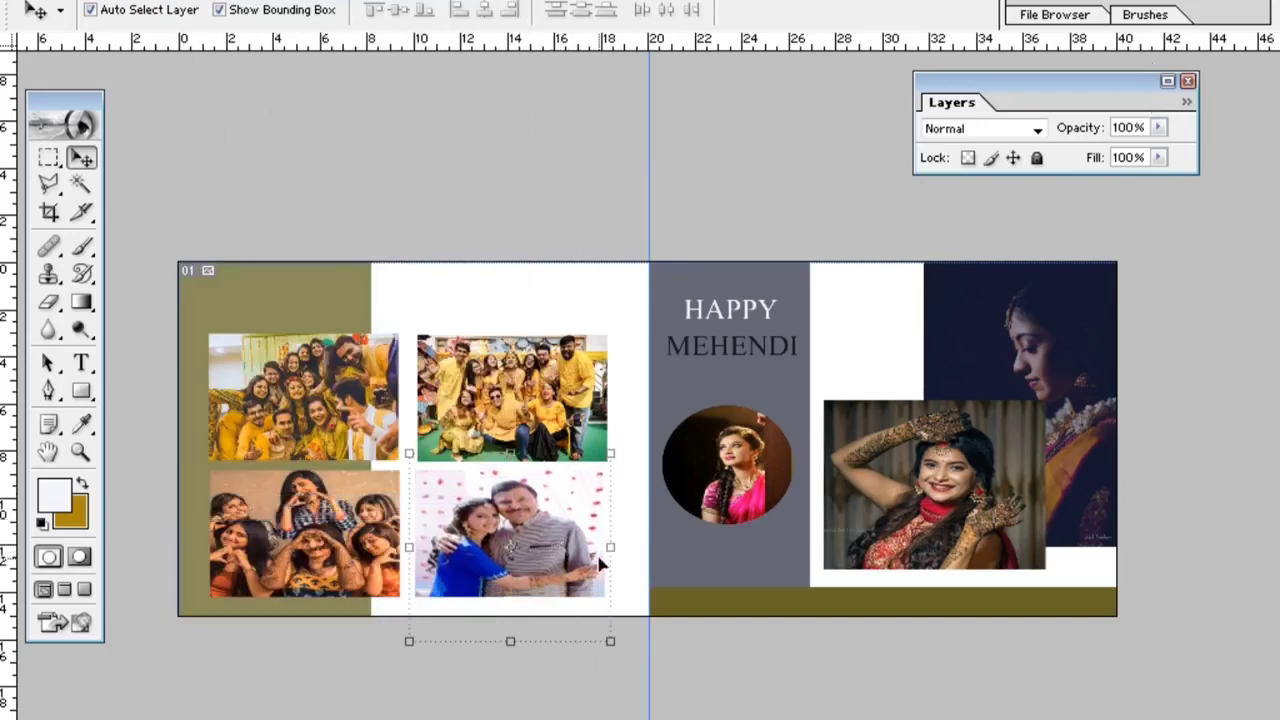
{"action": "left_click_drag", "start_coordinate": [510, 648], "coordinate": [510, 678]}
{"action": "left_click", "coordinate": [81, 157]}
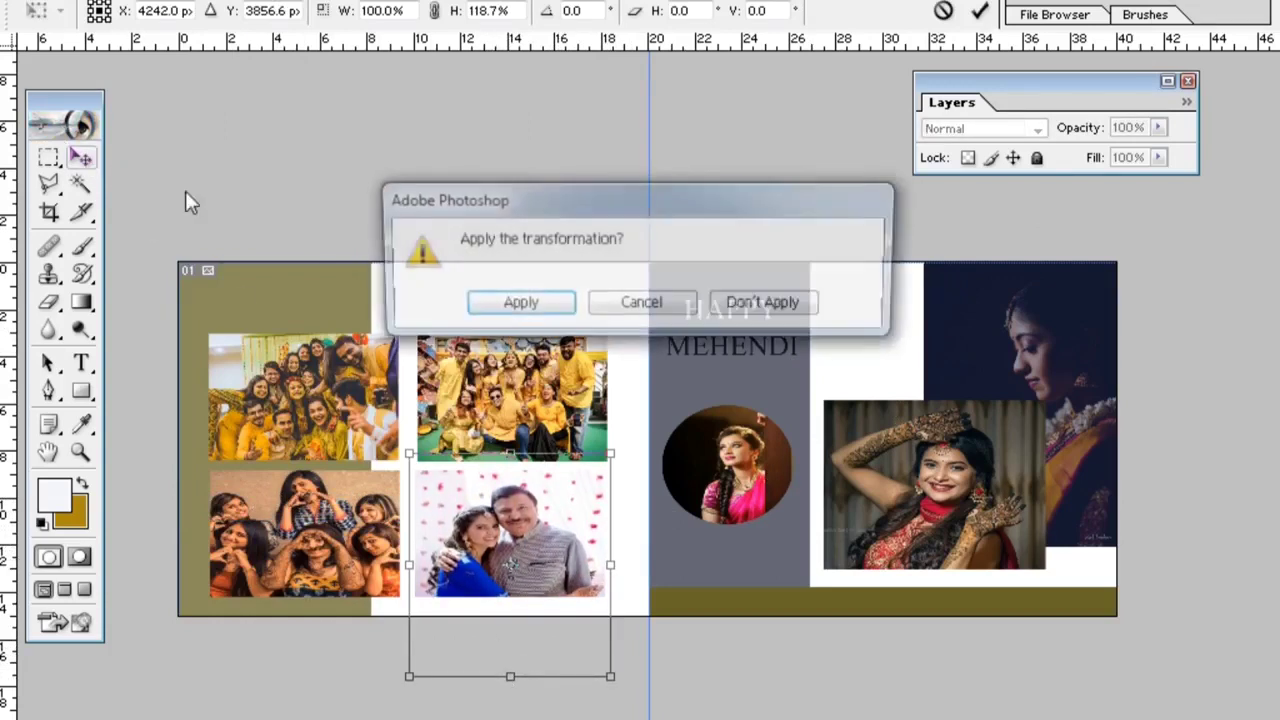
{"action": "left_click", "coordinate": [520, 304]}
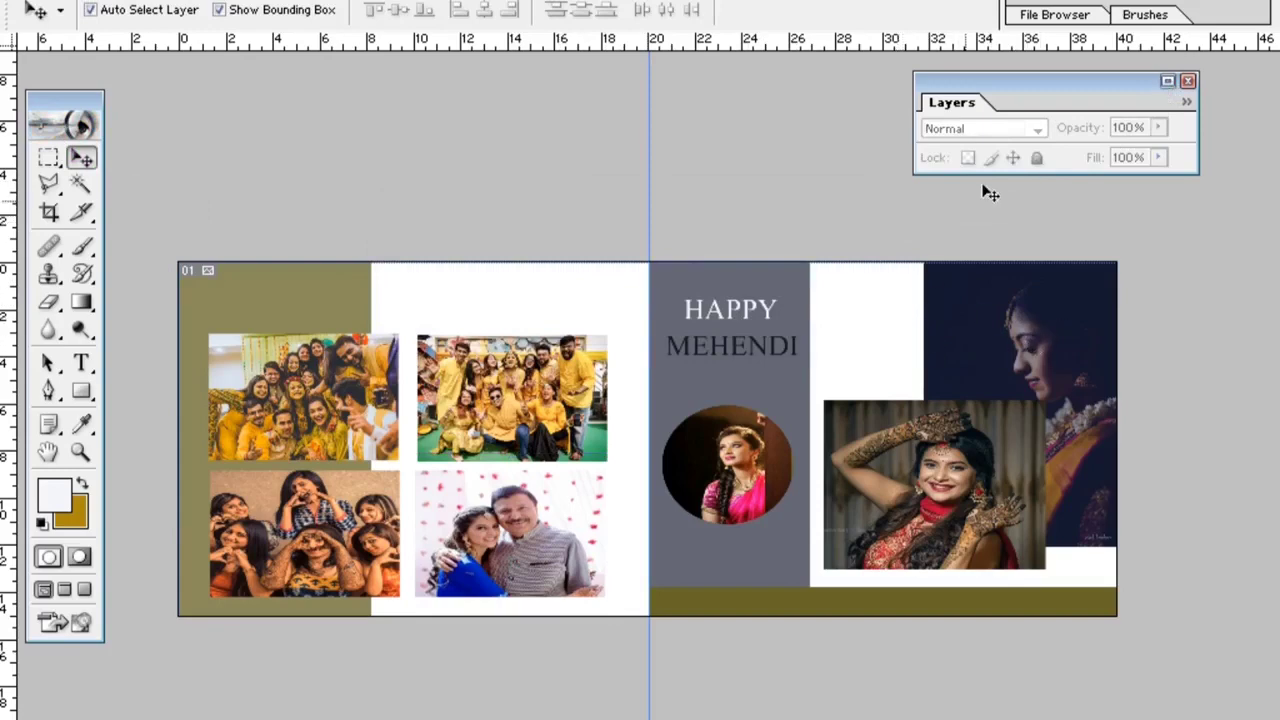
- Add a solid color fill layer directly above the Background in pale yellow EDE2AE
{"action": "left_click", "coordinate": [1167, 84]}
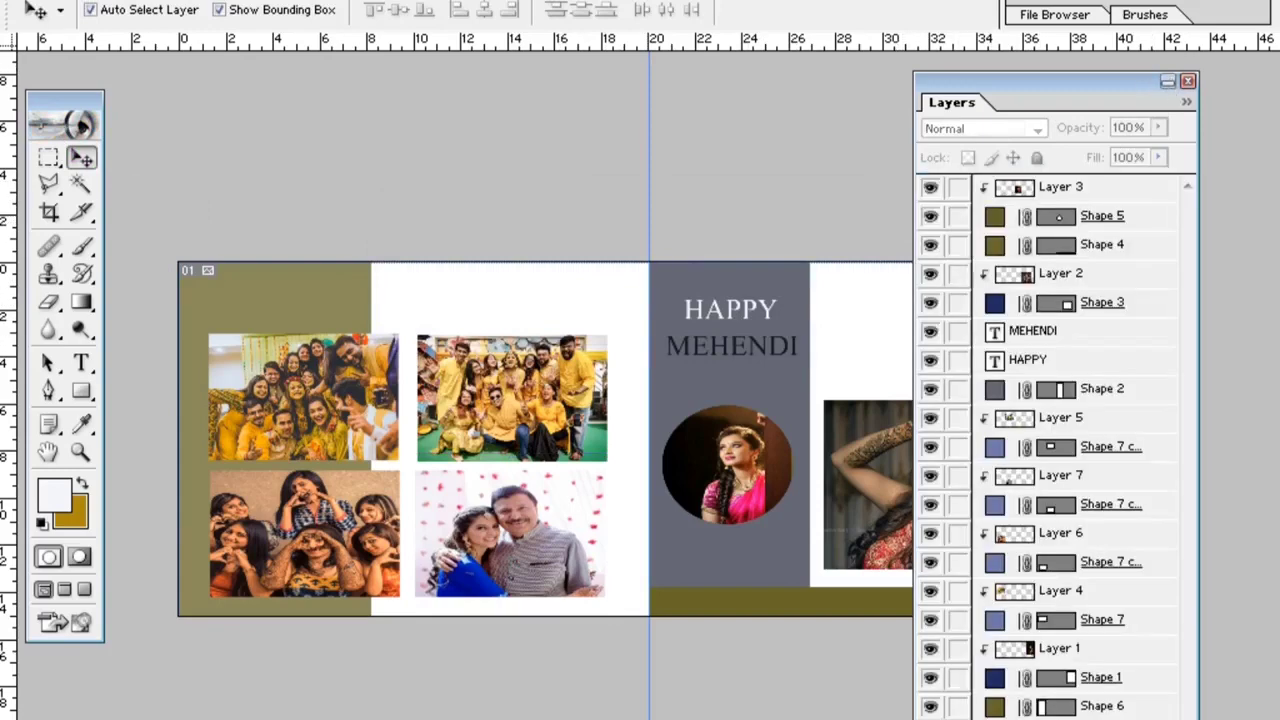
{"action": "left_click_drag", "start_coordinate": [1087, 80], "coordinate": [1084, 55]}
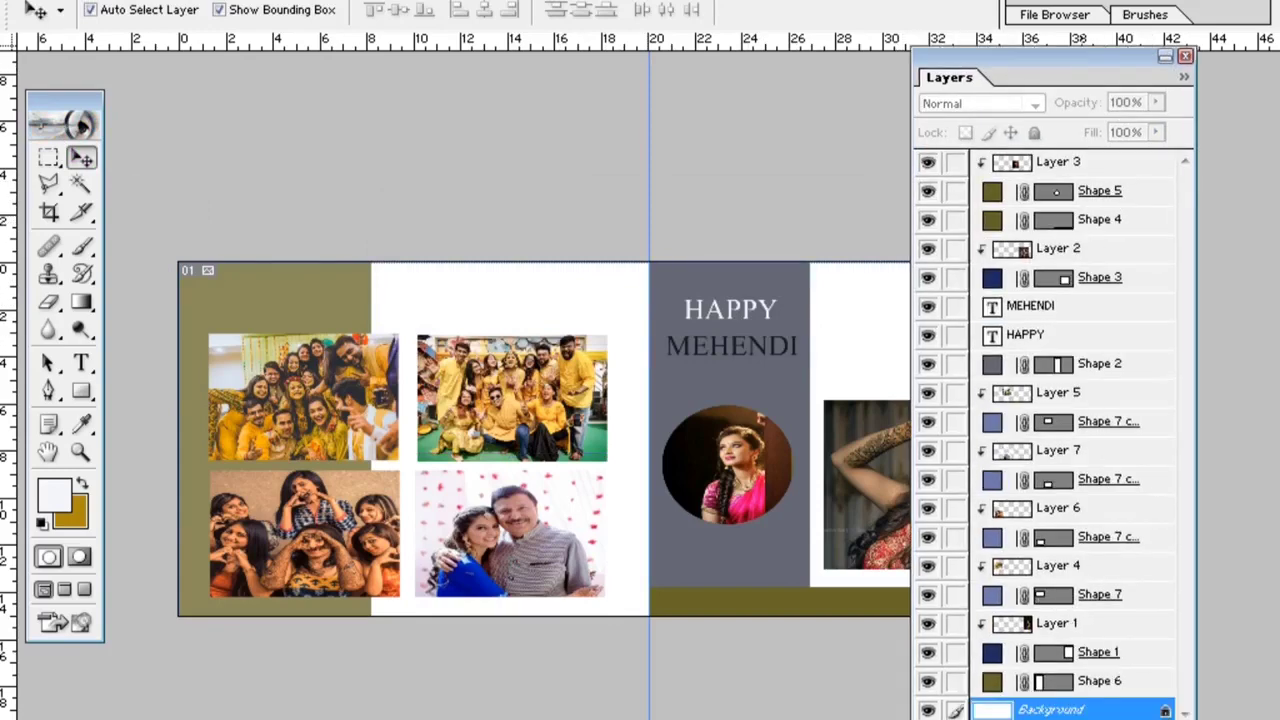
{"action": "left_click", "coordinate": [1040, 716]}
{"action": "left_click", "coordinate": [1098, 325]}
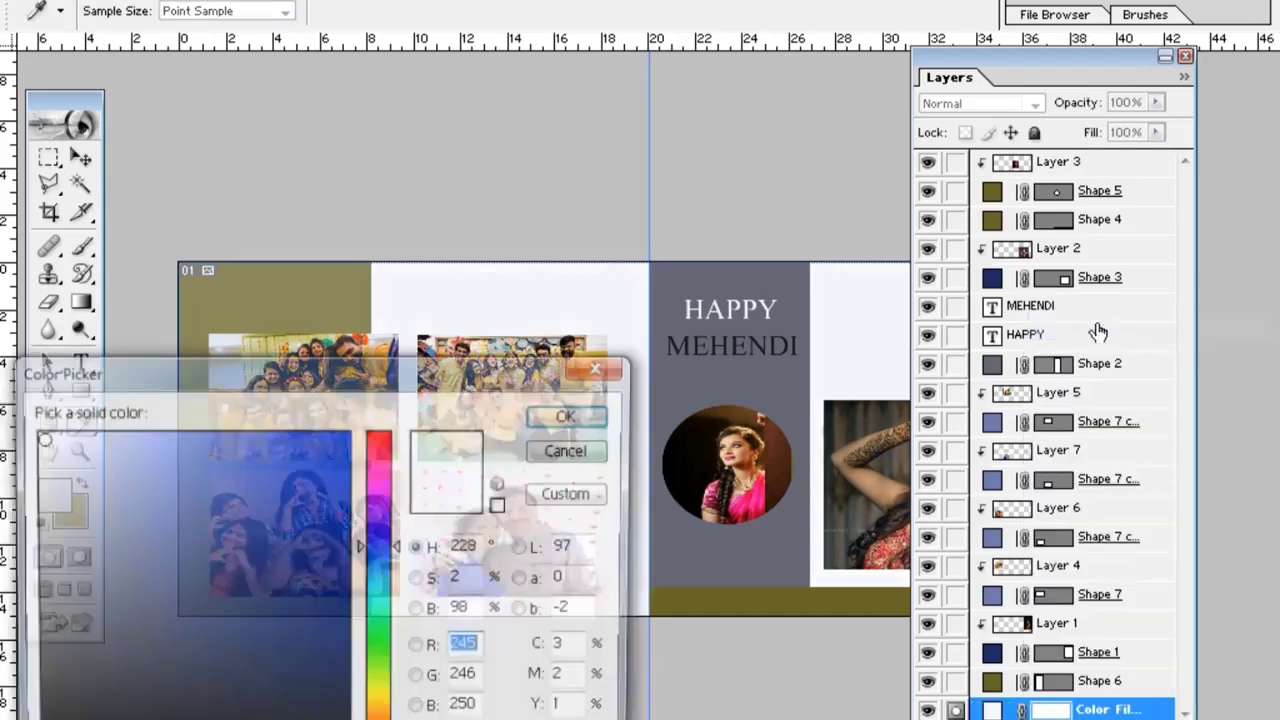
{"action": "left_click_drag", "start_coordinate": [457, 363], "coordinate": [1150, 79]}
{"action": "left_click", "coordinate": [824, 199]}
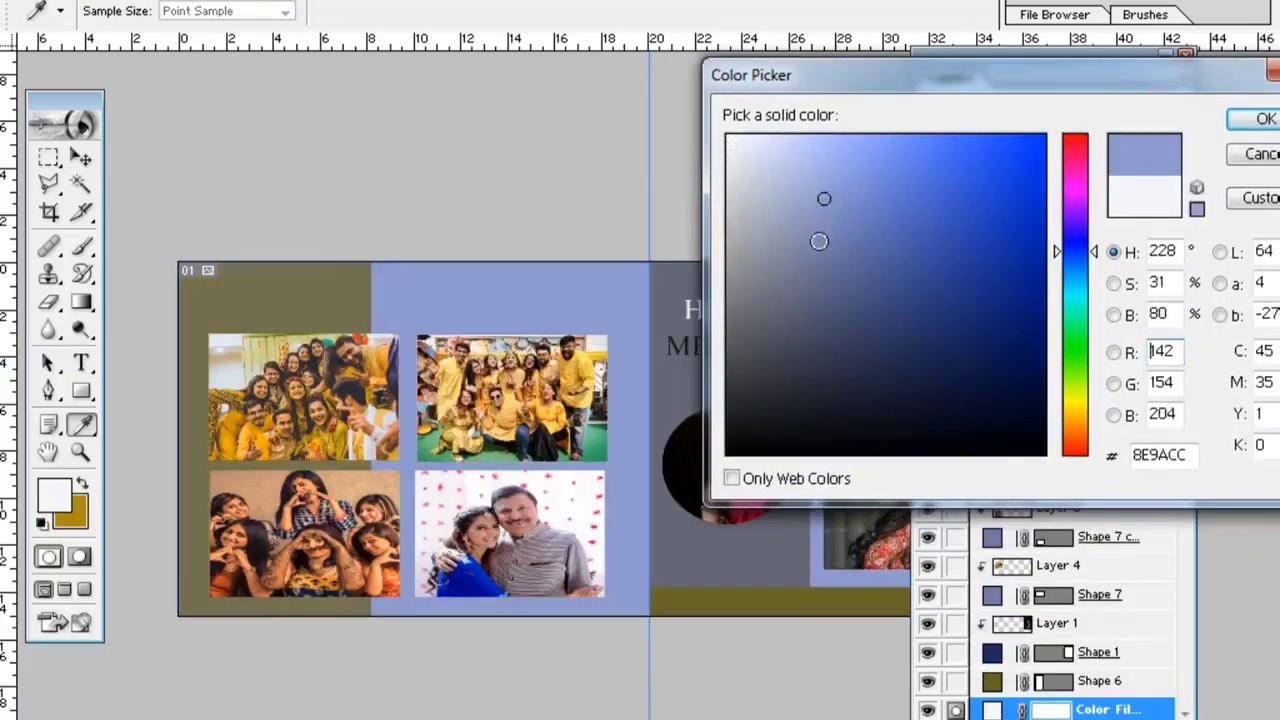
{"action": "left_click", "coordinate": [1070, 411]}
{"action": "left_click", "coordinate": [841, 249]}
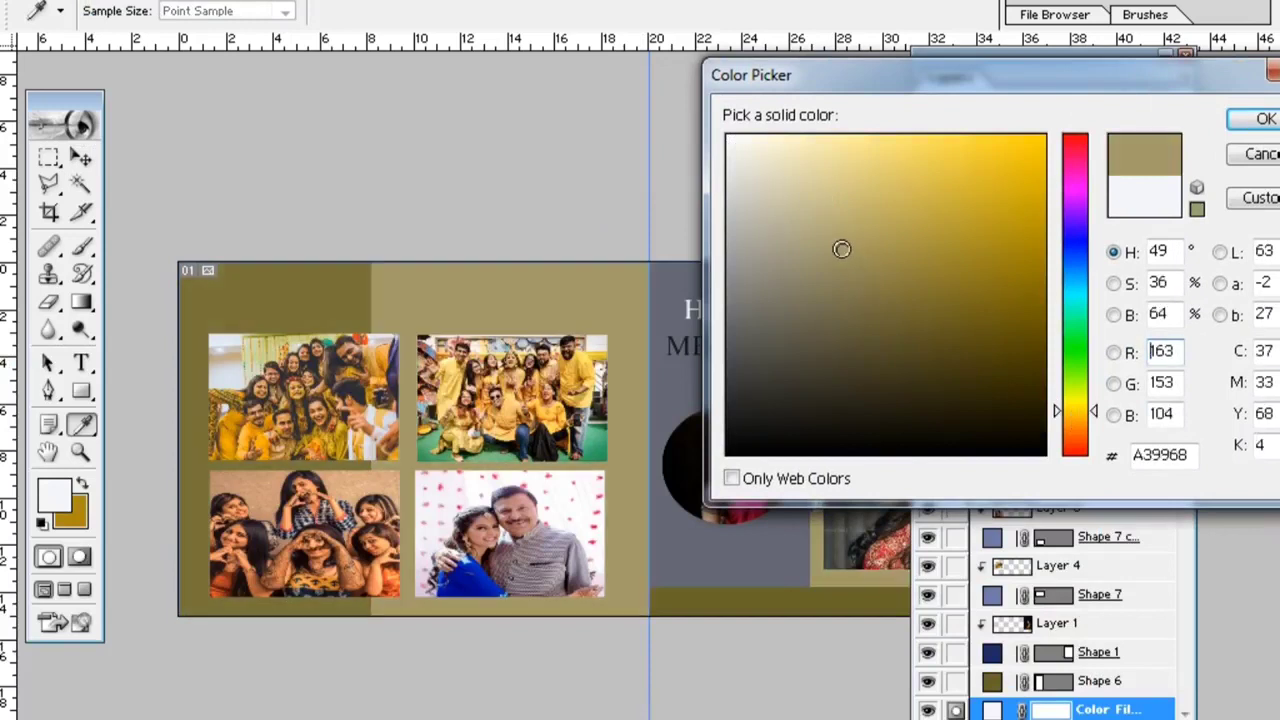
{"action": "left_click_drag", "start_coordinate": [818, 202], "coordinate": [811, 157]}
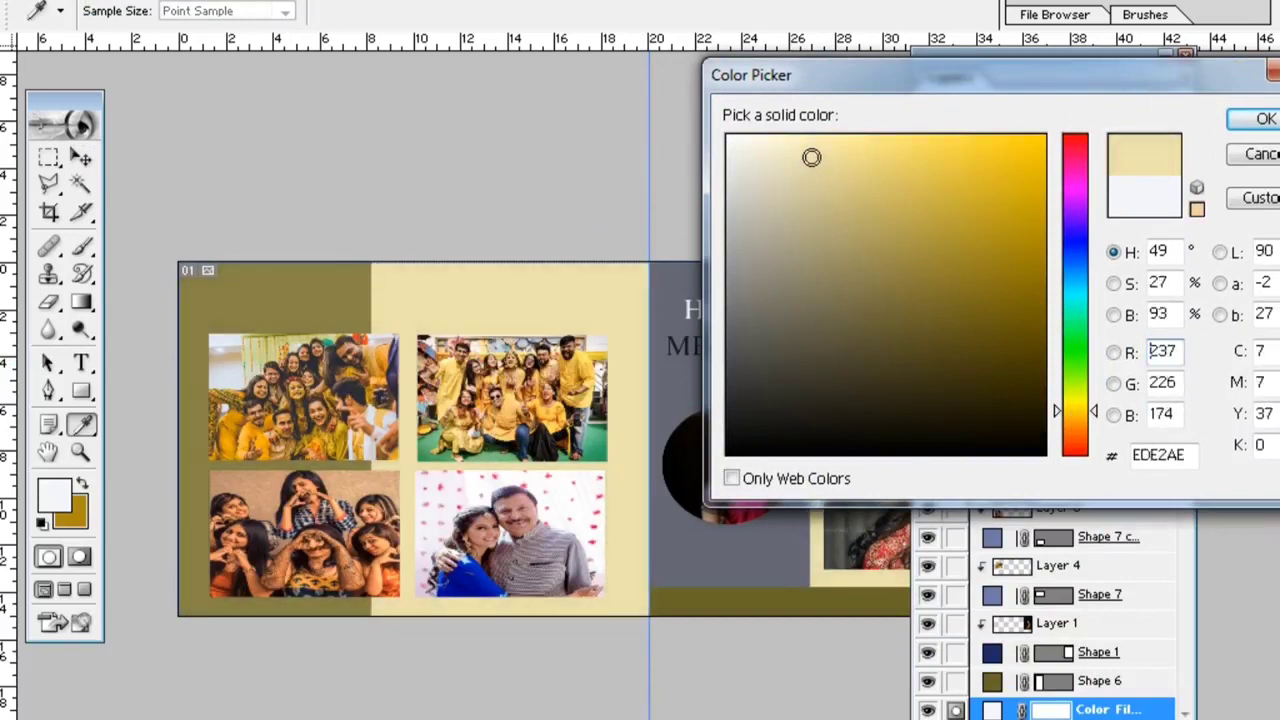
{"action": "left_click", "coordinate": [1264, 119]}
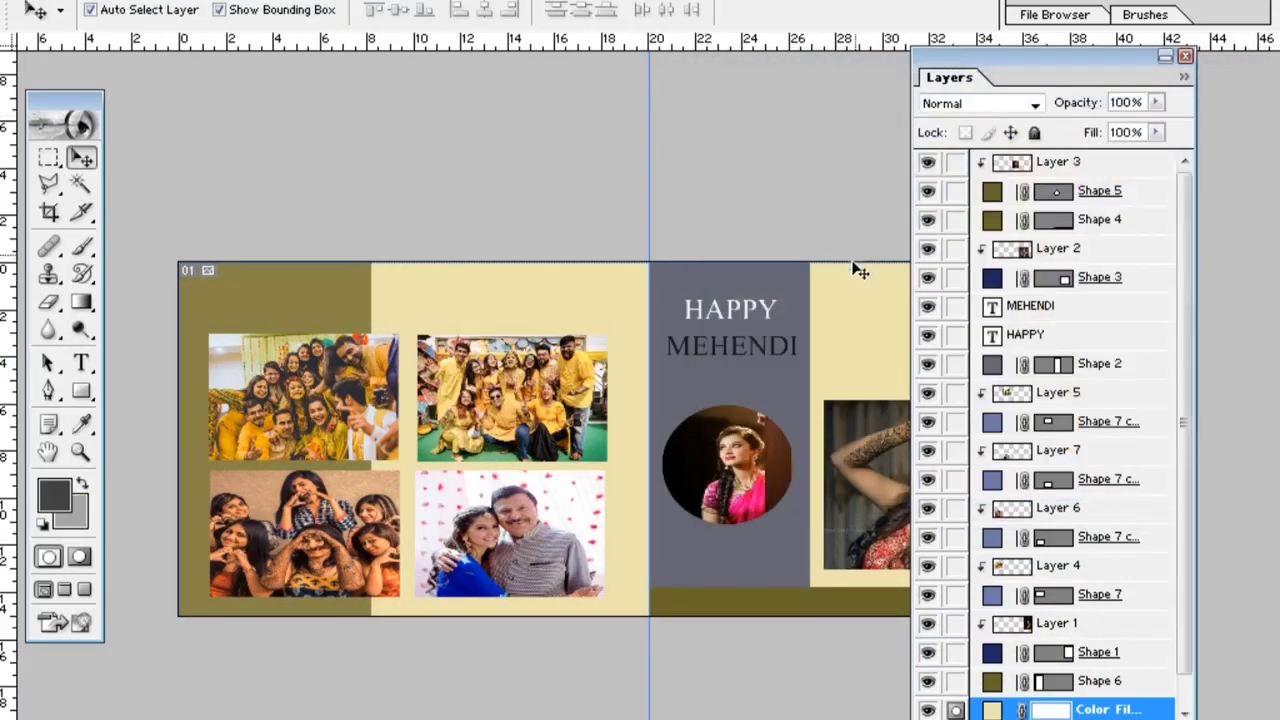
- Add a white Stroke layer effect to Shape 1, the frame of the upper-right bride photo
{"action": "left_click", "coordinate": [1165, 56]}
{"action": "left_click", "coordinate": [1060, 350]}
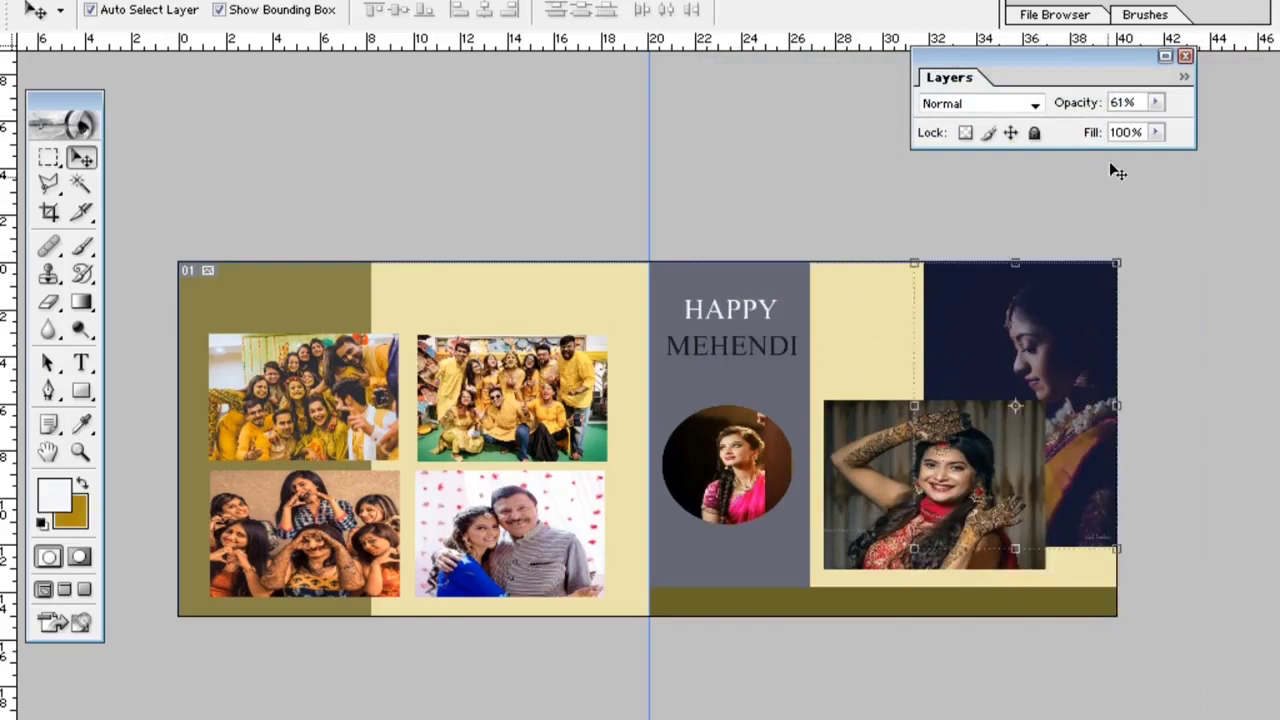
{"action": "left_click", "coordinate": [1165, 56]}
{"action": "left_click", "coordinate": [1091, 658]}
{"action": "right_click", "coordinate": [1091, 658]}
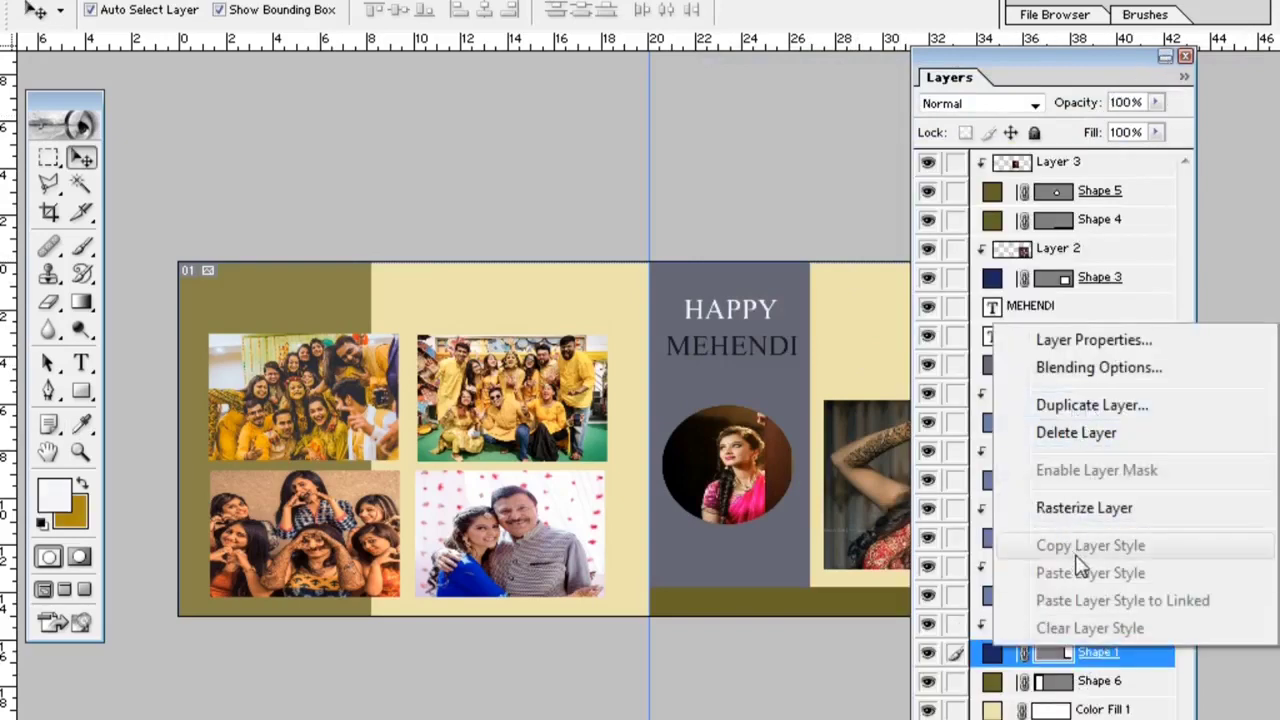
{"action": "left_click", "coordinate": [1080, 372]}
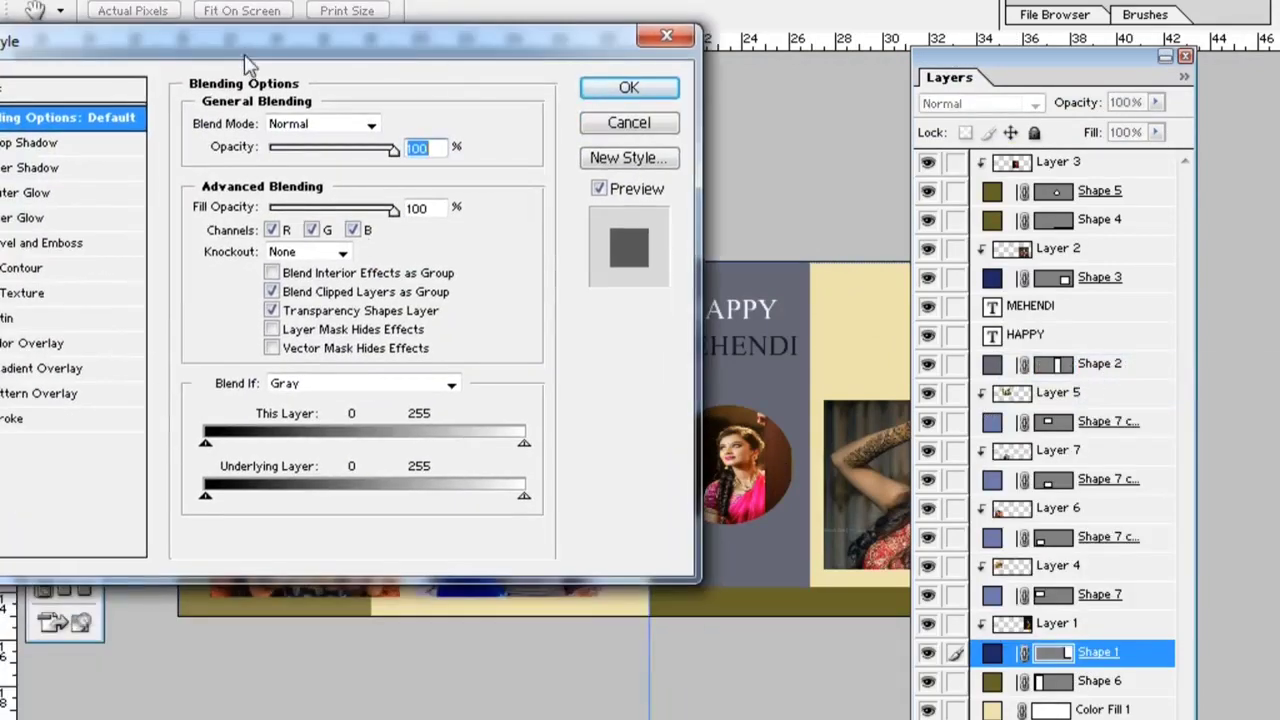
{"action": "mouse_move", "coordinate": [244, 54]}
{"action": "left_mouse_down"}
{"action": "mouse_move", "coordinate": [659, 58]}
{"action": "mouse_move", "coordinate": [302, 64]}
{"action": "left_mouse_up"}
{"action": "left_click", "coordinate": [405, 428]}
{"action": "left_click", "coordinate": [325, 273]}
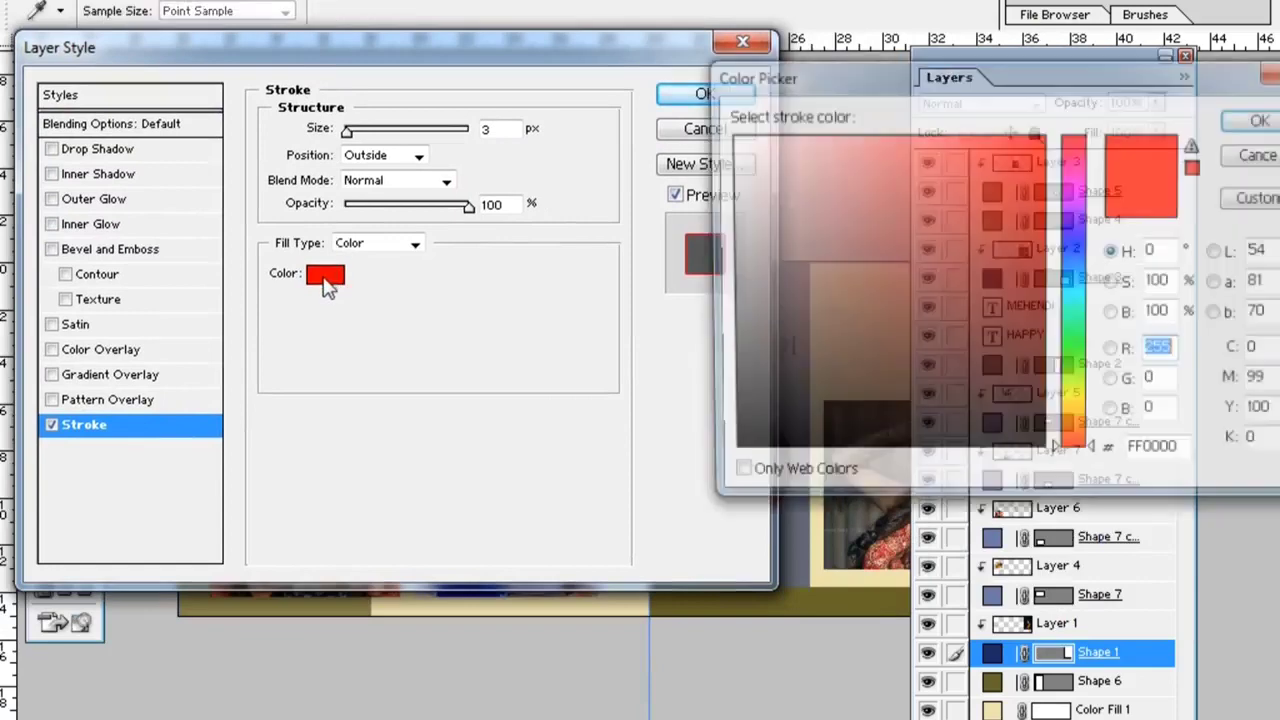
{"action": "left_click", "coordinate": [734, 139]}
{"action": "left_click", "coordinate": [1265, 118]}
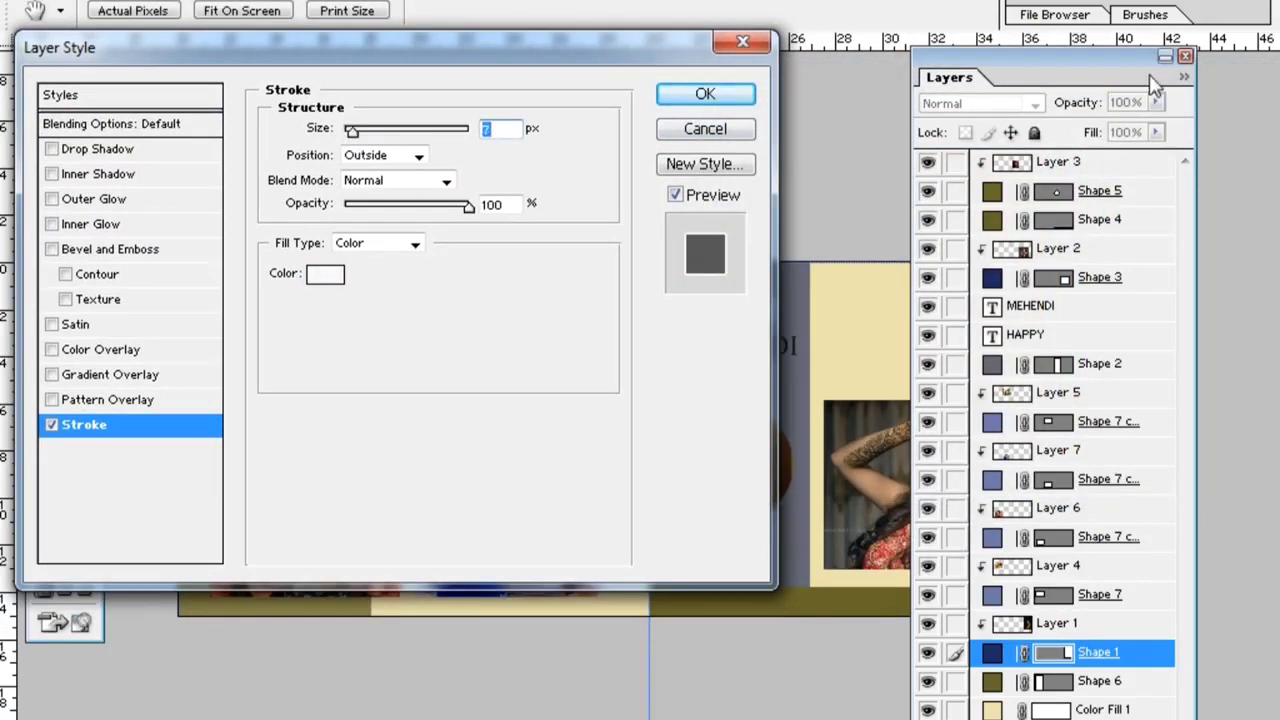
- Set the Shape 1 stroke size to 40 px and apply the layer style
{"action": "left_click_drag", "start_coordinate": [642, 76], "coordinate": [567, 86]}
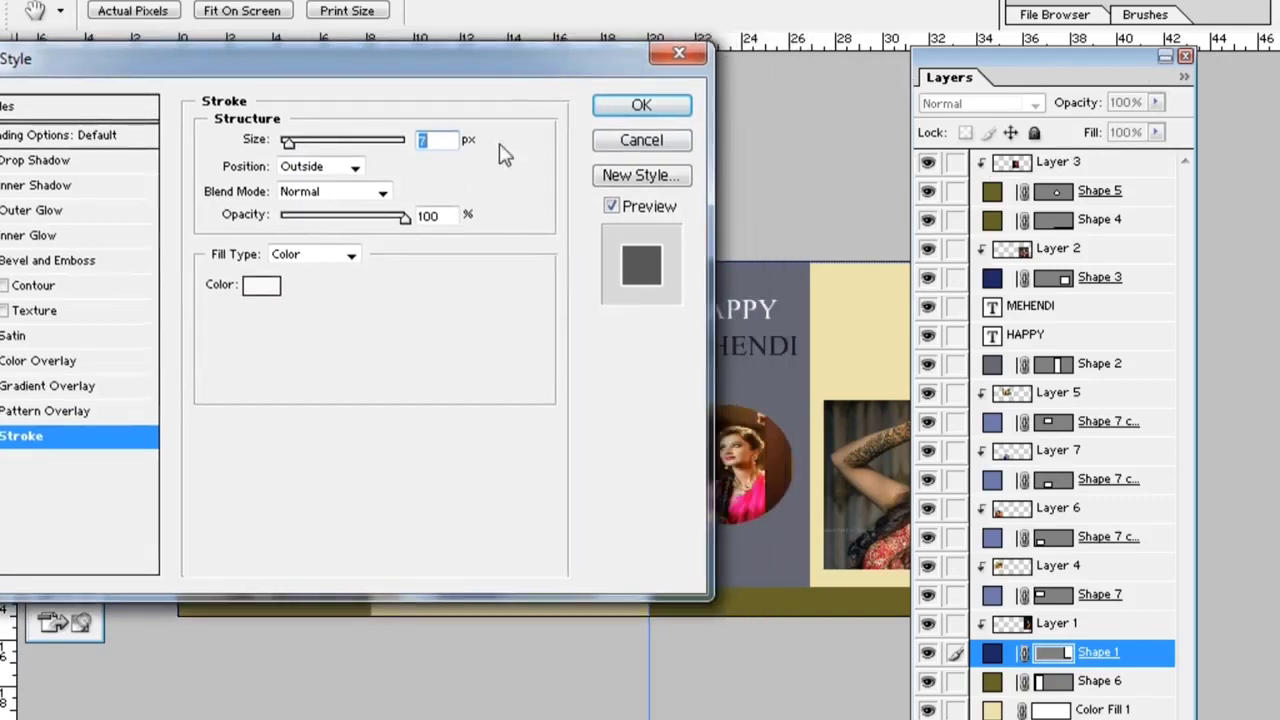
{"action": "left_click_drag", "start_coordinate": [288, 141], "coordinate": [316, 145]}
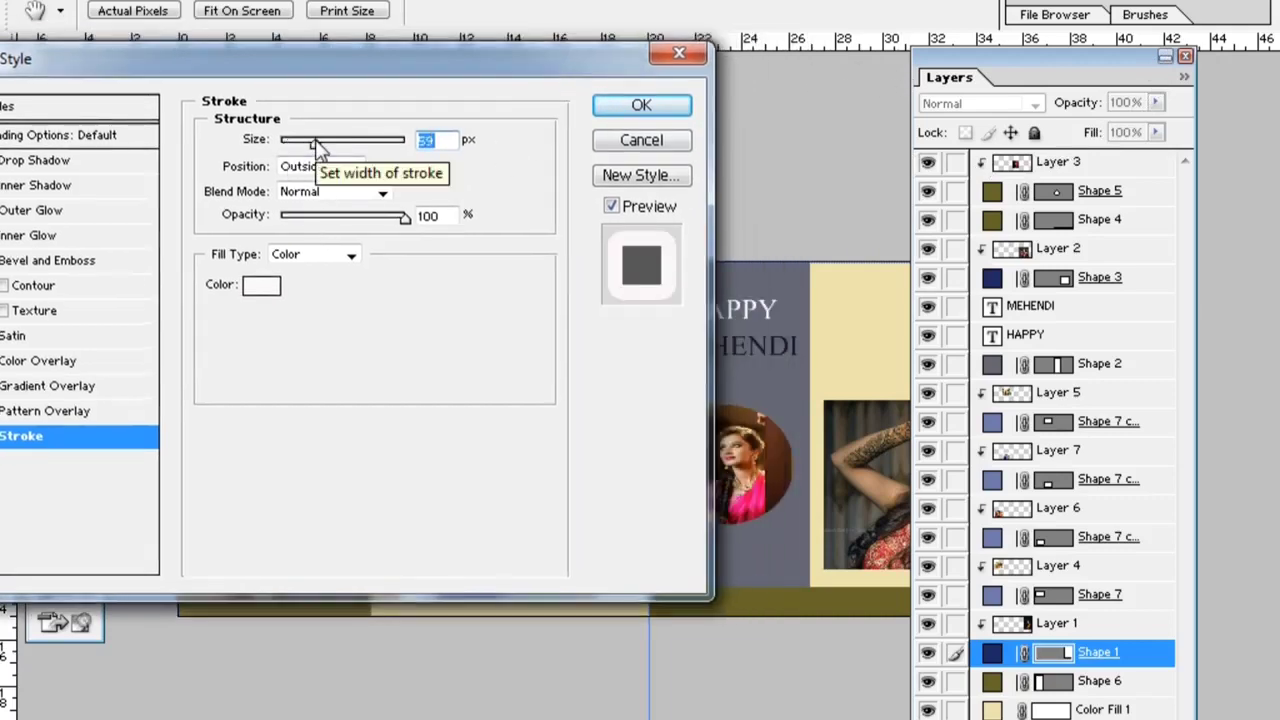
{"action": "left_click", "coordinate": [641, 105]}
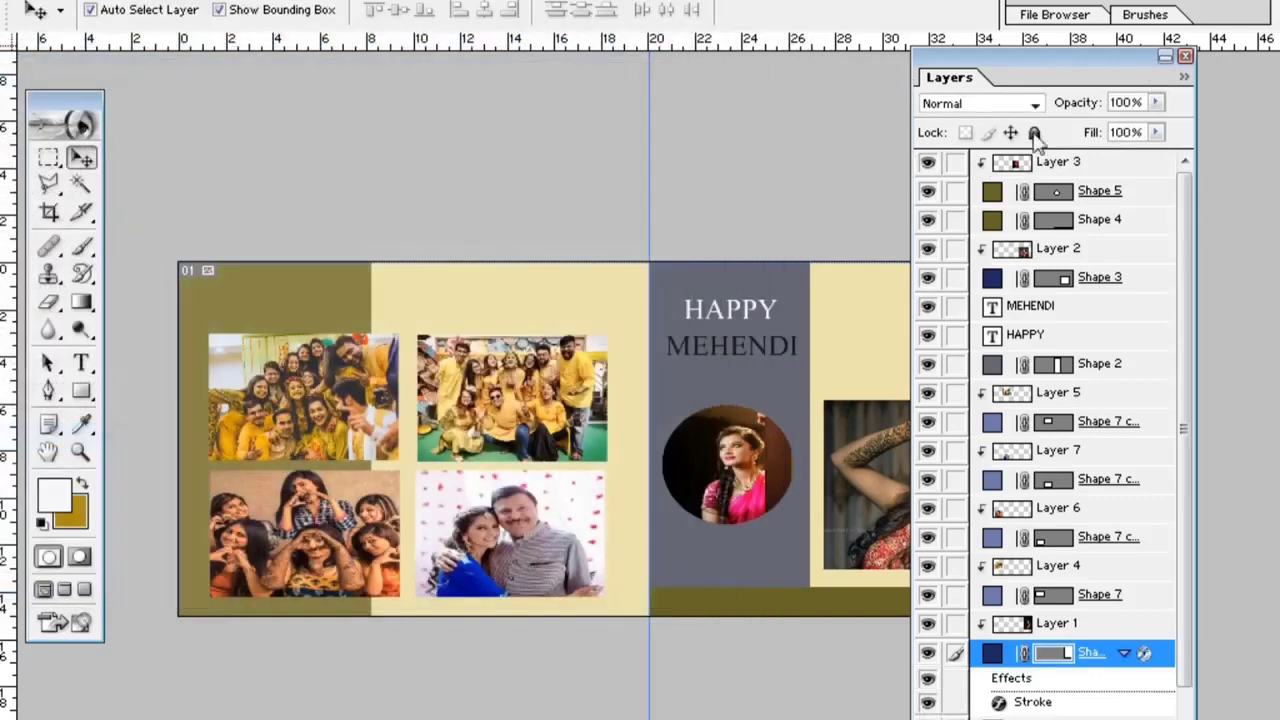
{"action": "left_click", "coordinate": [1166, 58]}
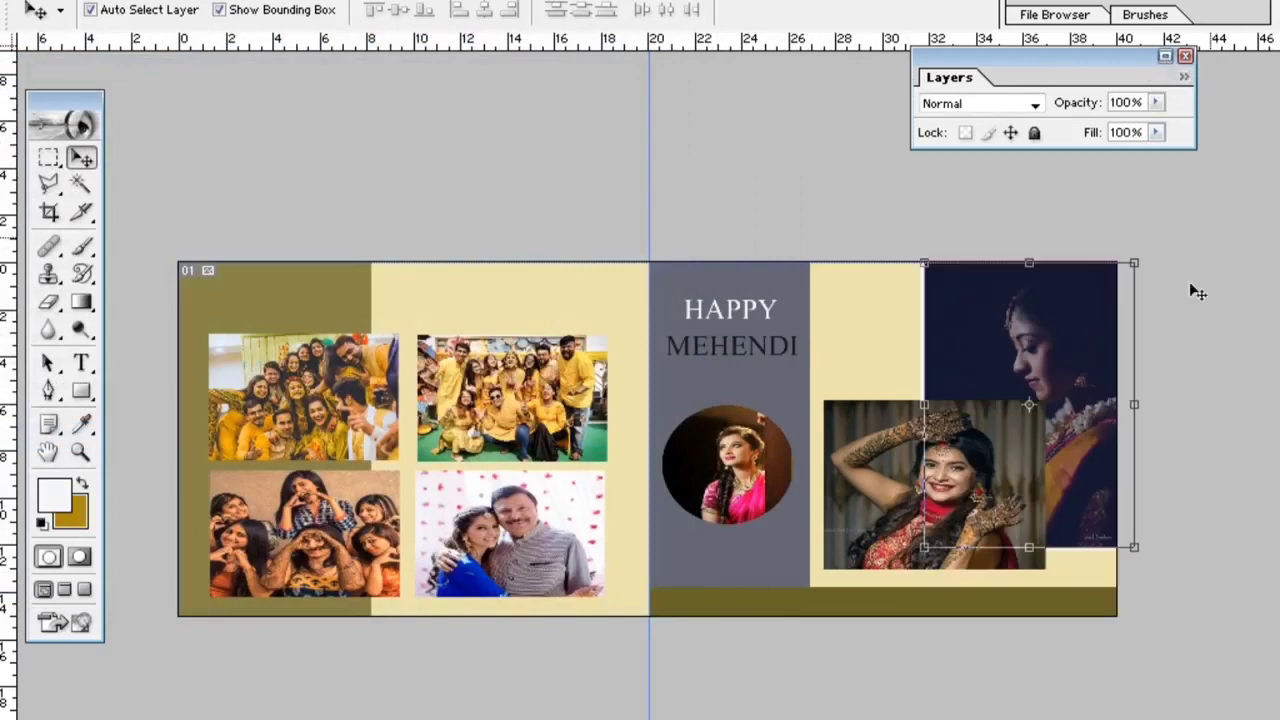
- Reopen Shape 1's Stroke effect, set its size to 210 px and opacity to 47%, and apply
{"action": "left_click", "coordinate": [1165, 57]}
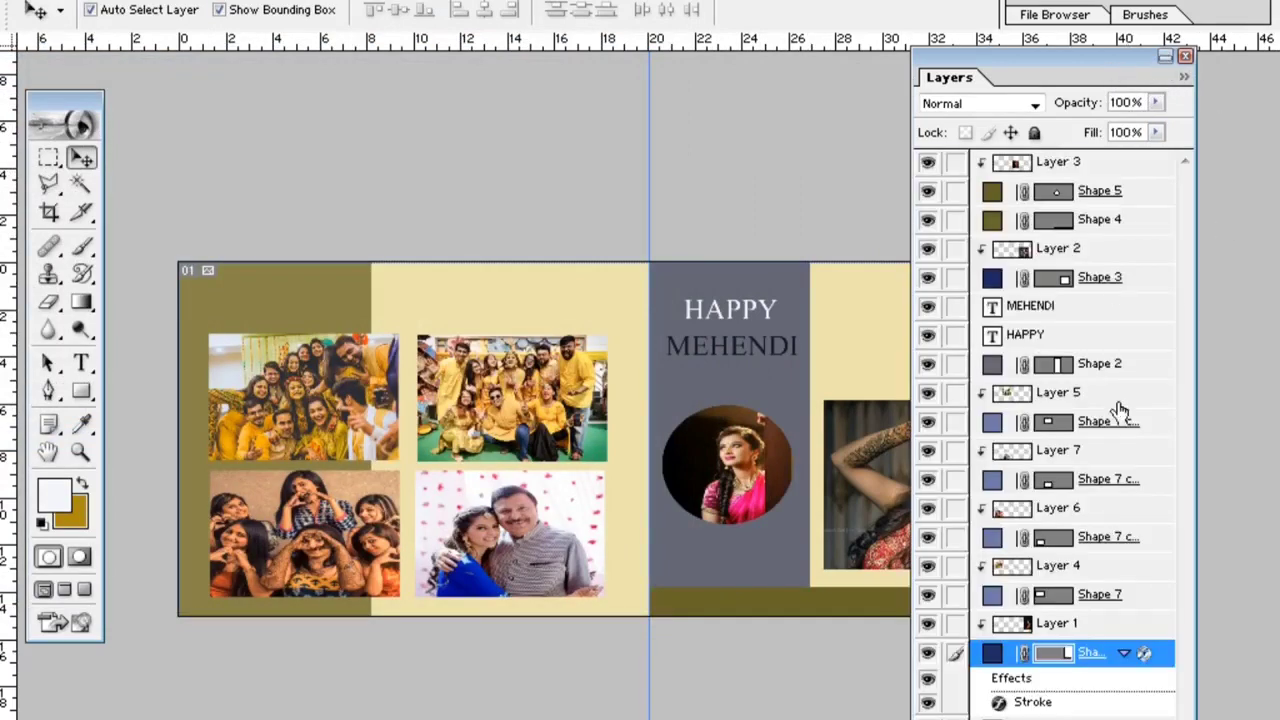
{"action": "right_click", "coordinate": [1095, 655]}
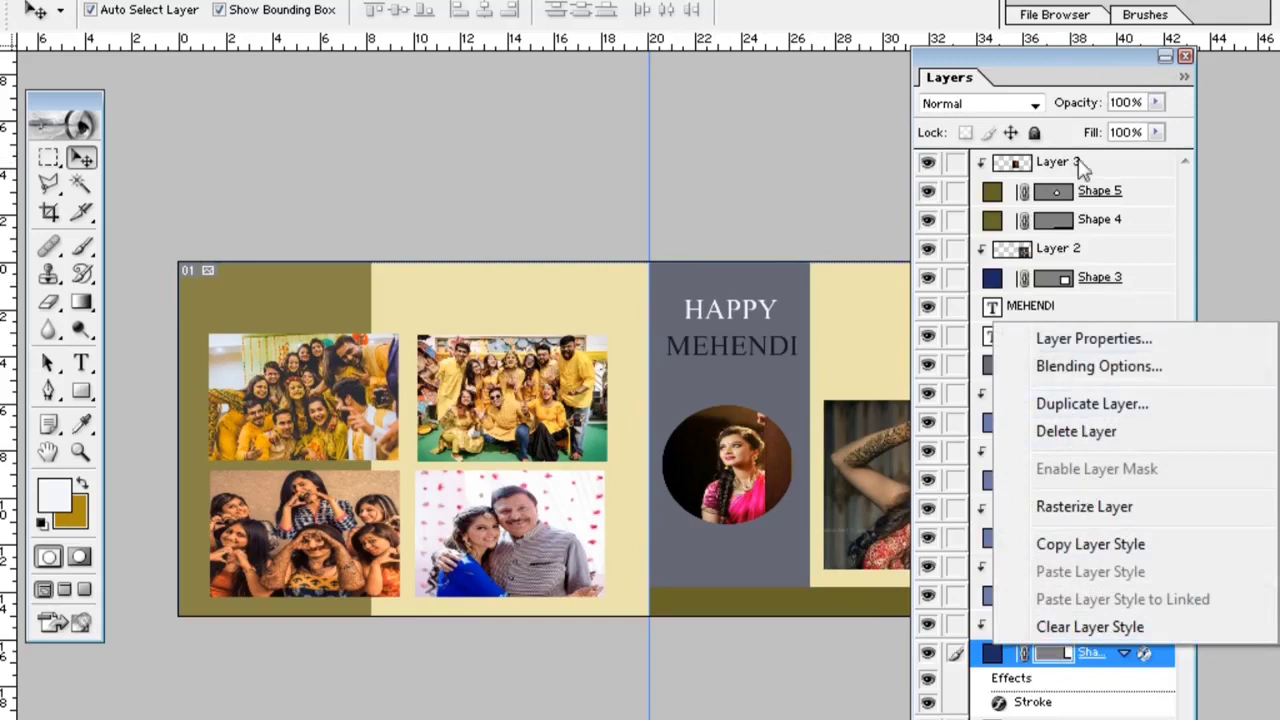
{"action": "left_click", "coordinate": [1063, 65]}
{"action": "left_click_drag", "start_coordinate": [1063, 65], "coordinate": [865, 65]}
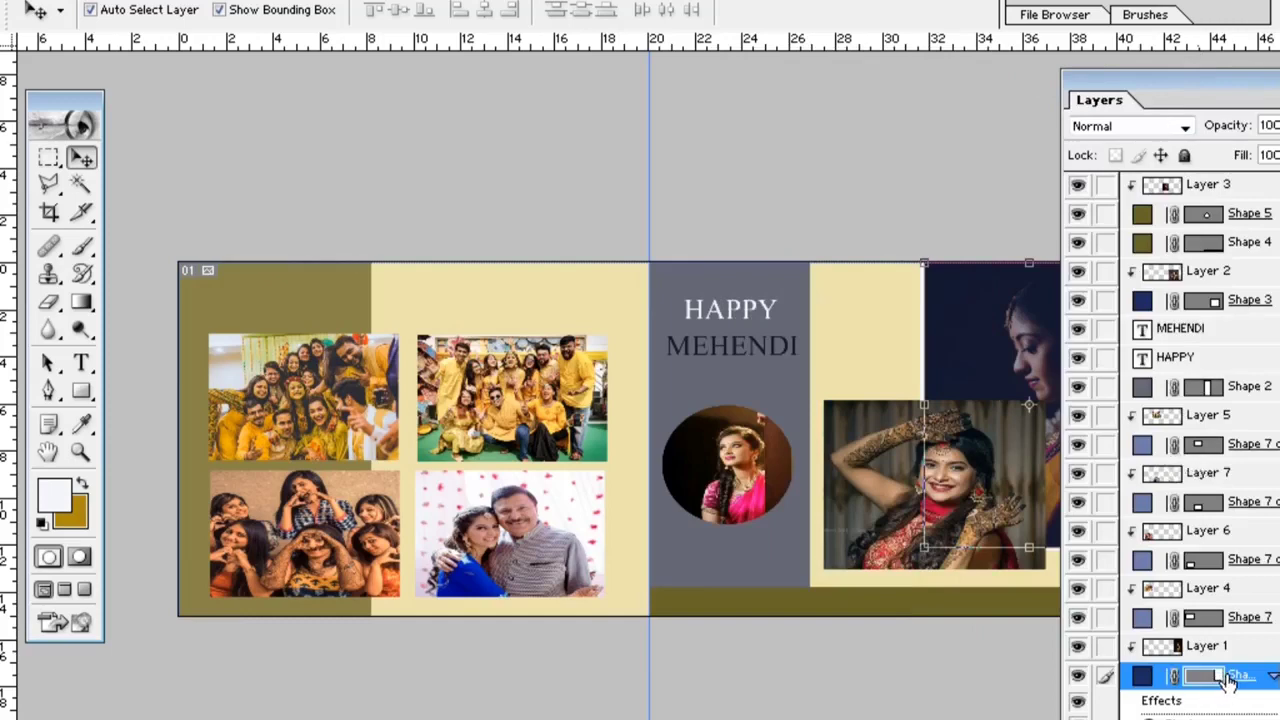
{"action": "right_click", "coordinate": [1228, 678]}
{"action": "left_click", "coordinate": [1085, 395]}
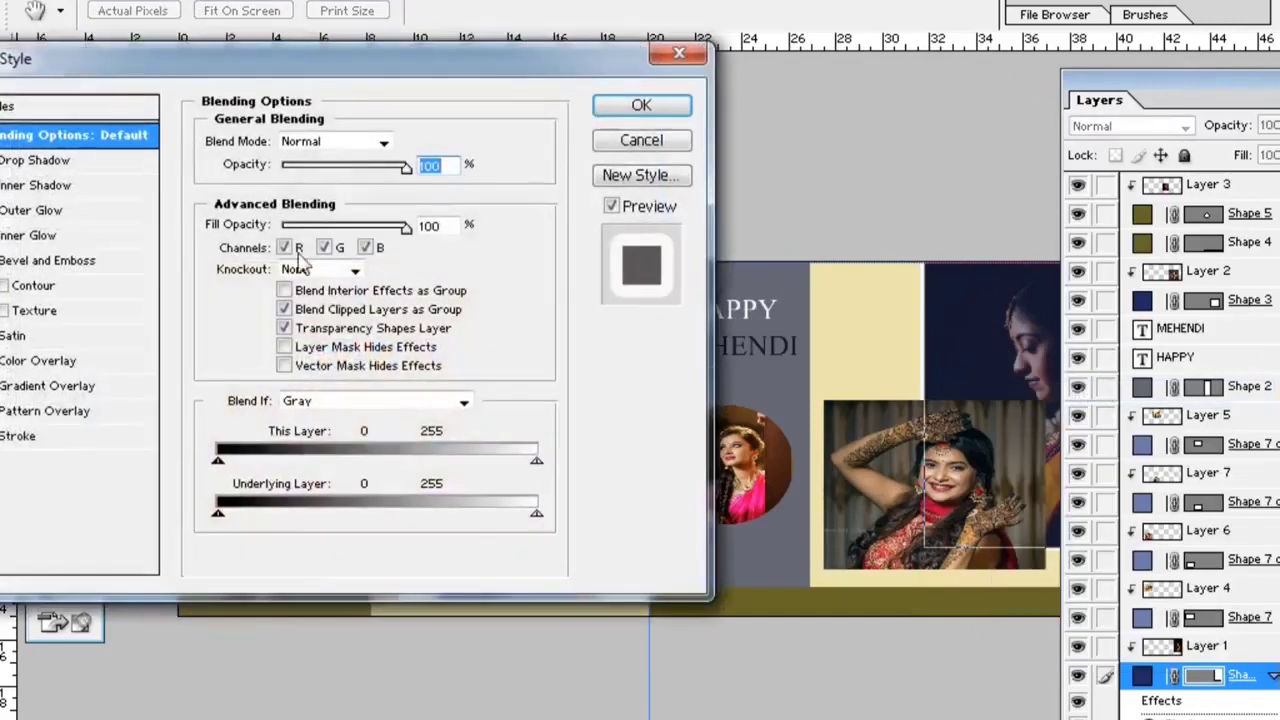
{"action": "left_click", "coordinate": [70, 438]}
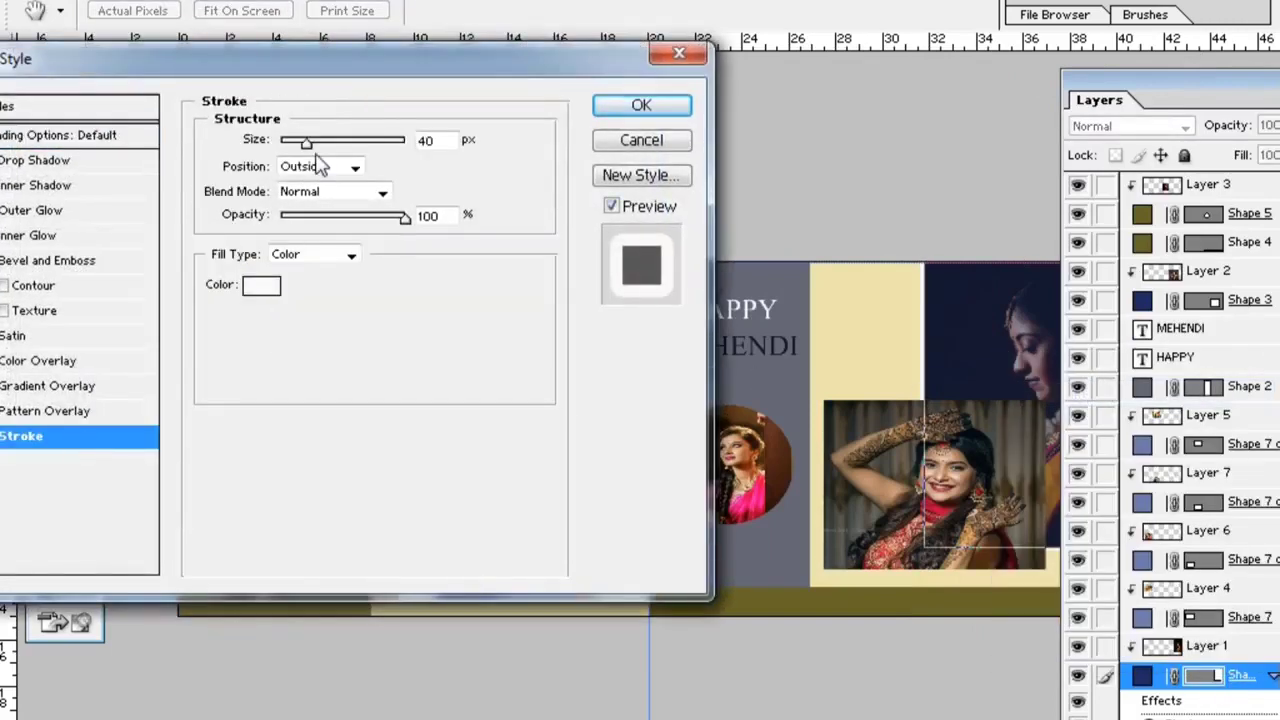
{"action": "left_click_drag", "start_coordinate": [300, 141], "coordinate": [358, 165]}
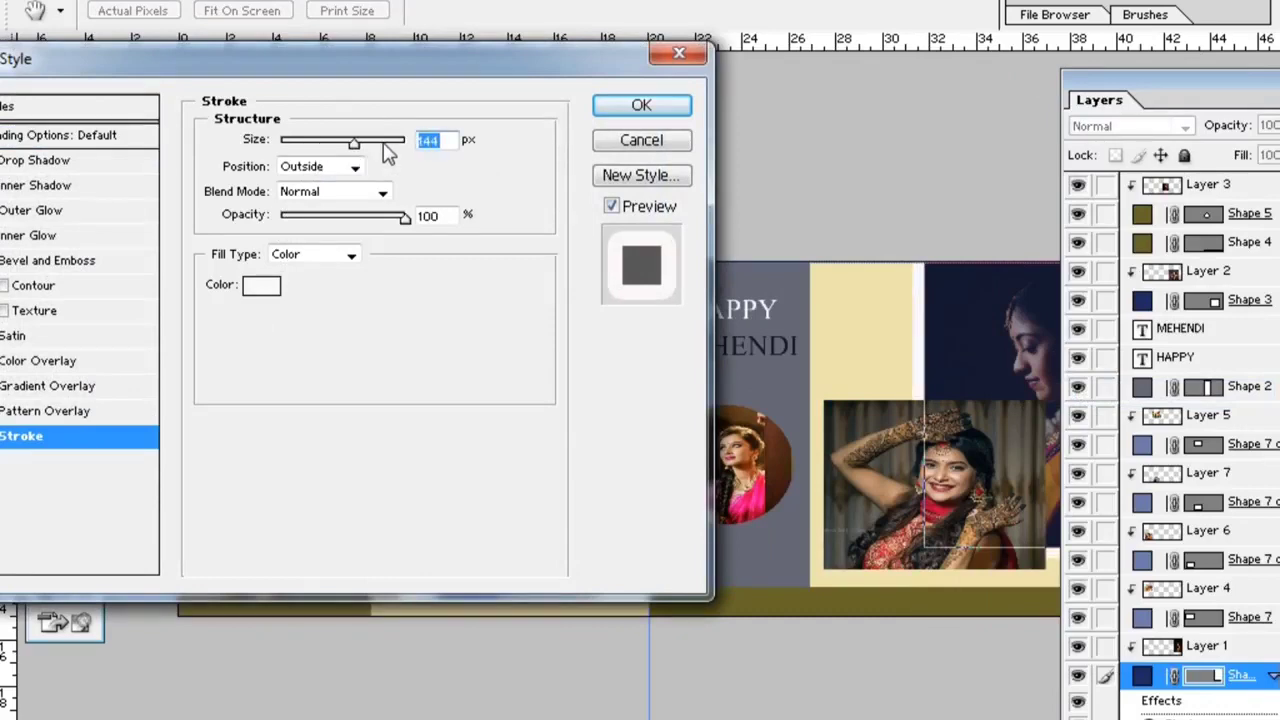
{"action": "left_click", "coordinate": [384, 141]}
{"action": "left_click", "coordinate": [339, 216]}
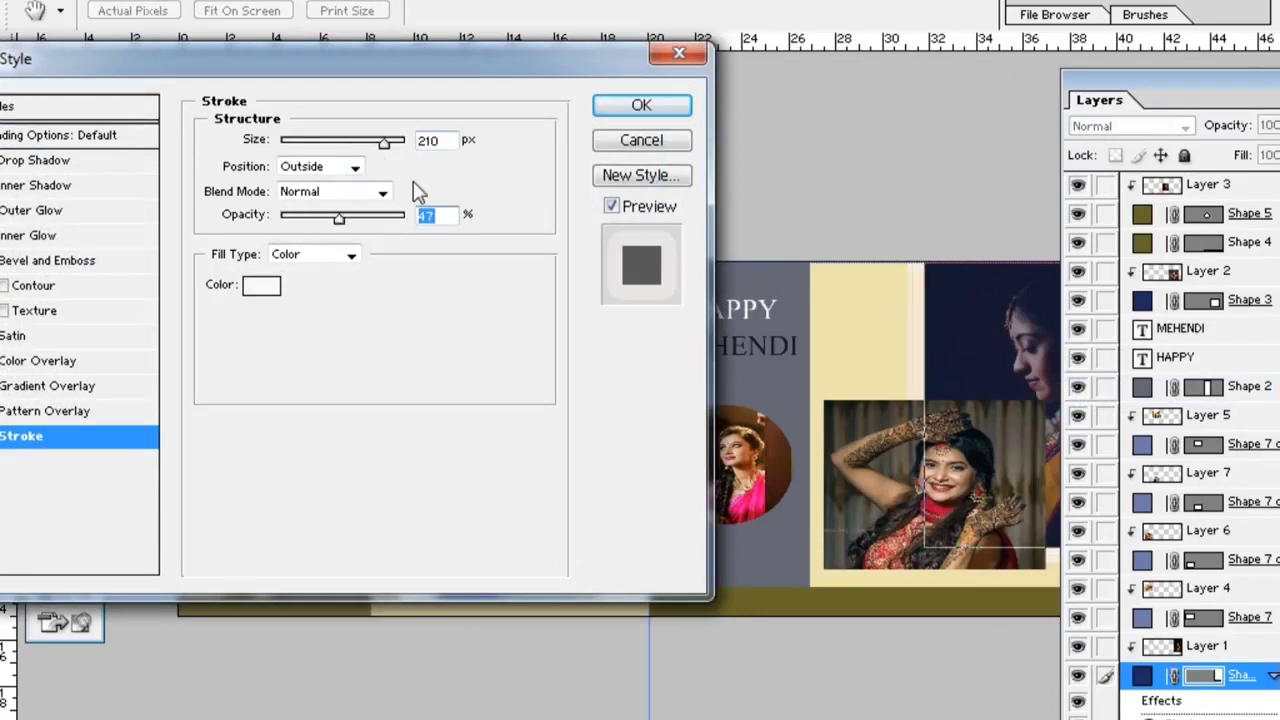
{"action": "left_click", "coordinate": [640, 106]}
- Add a Stroke layer effect to Shape 3, the frame of the large photo of the bride with raised hennaed arms
{"action": "left_click", "coordinate": [869, 485]}
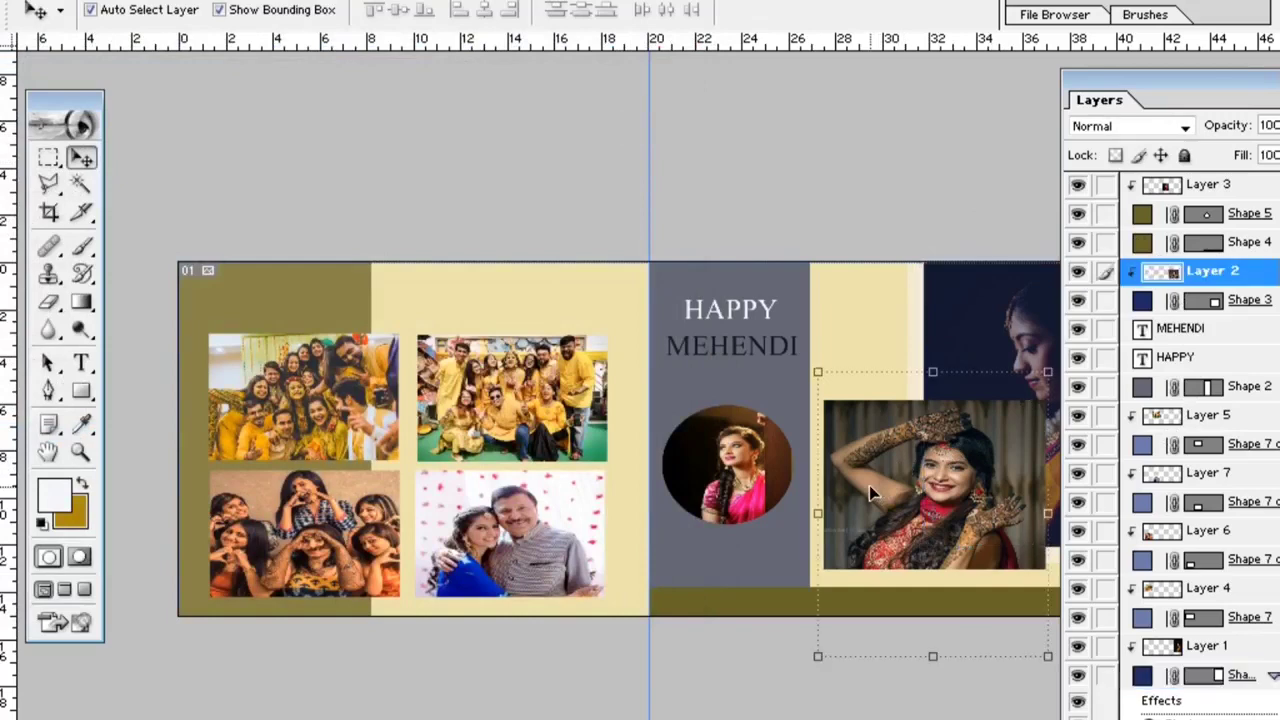
{"action": "right_click", "coordinate": [1222, 296]}
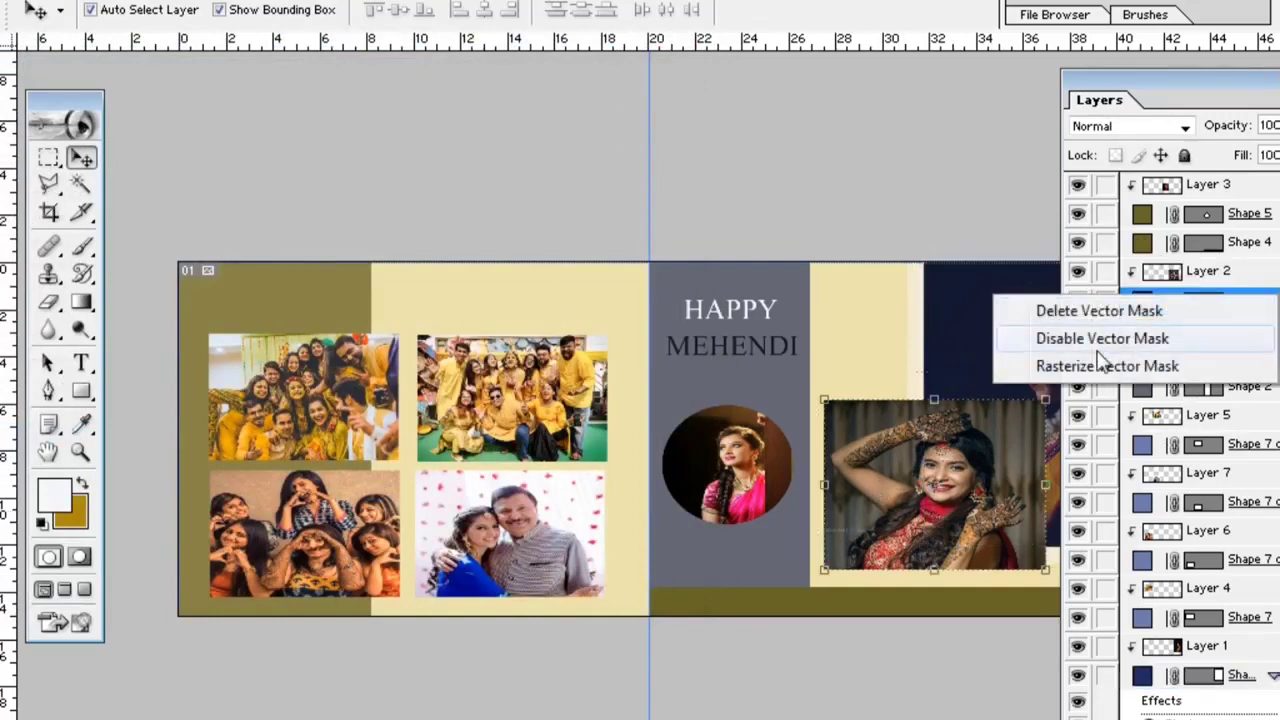
{"action": "left_click", "coordinate": [898, 147]}
{"action": "right_click", "coordinate": [1240, 307]}
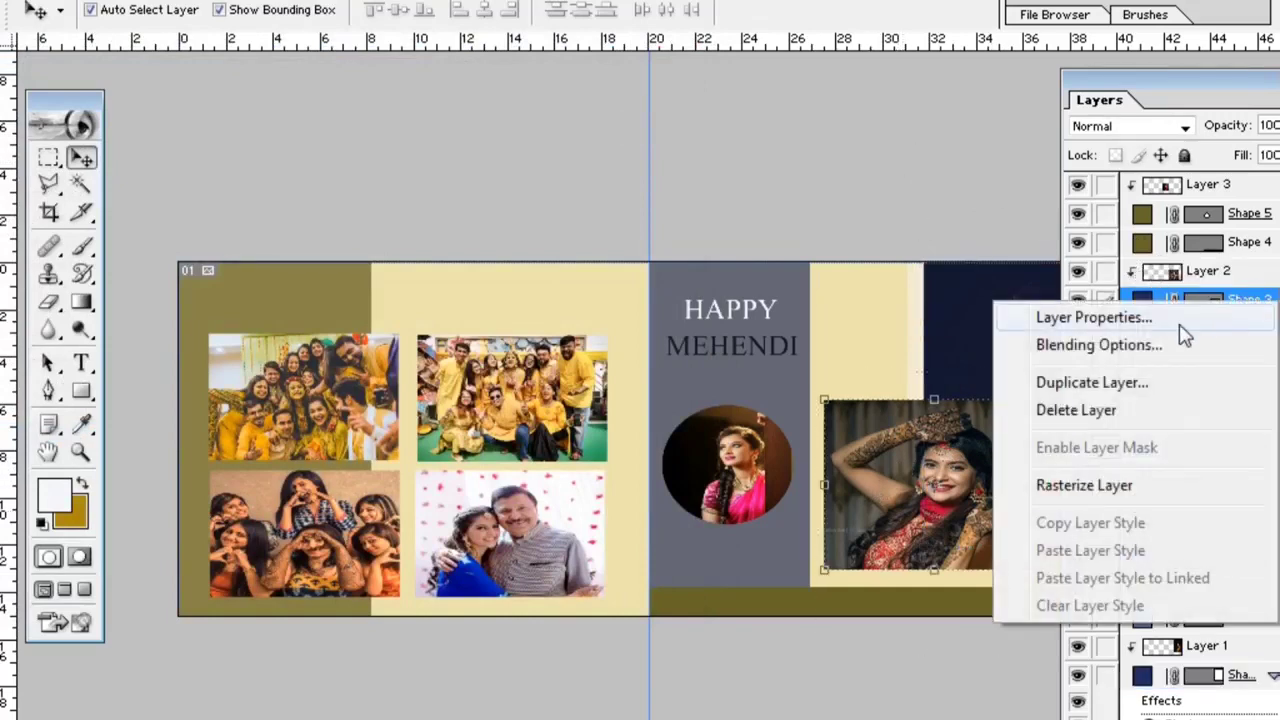
{"action": "left_click", "coordinate": [1185, 343]}
{"action": "left_click", "coordinate": [22, 436]}
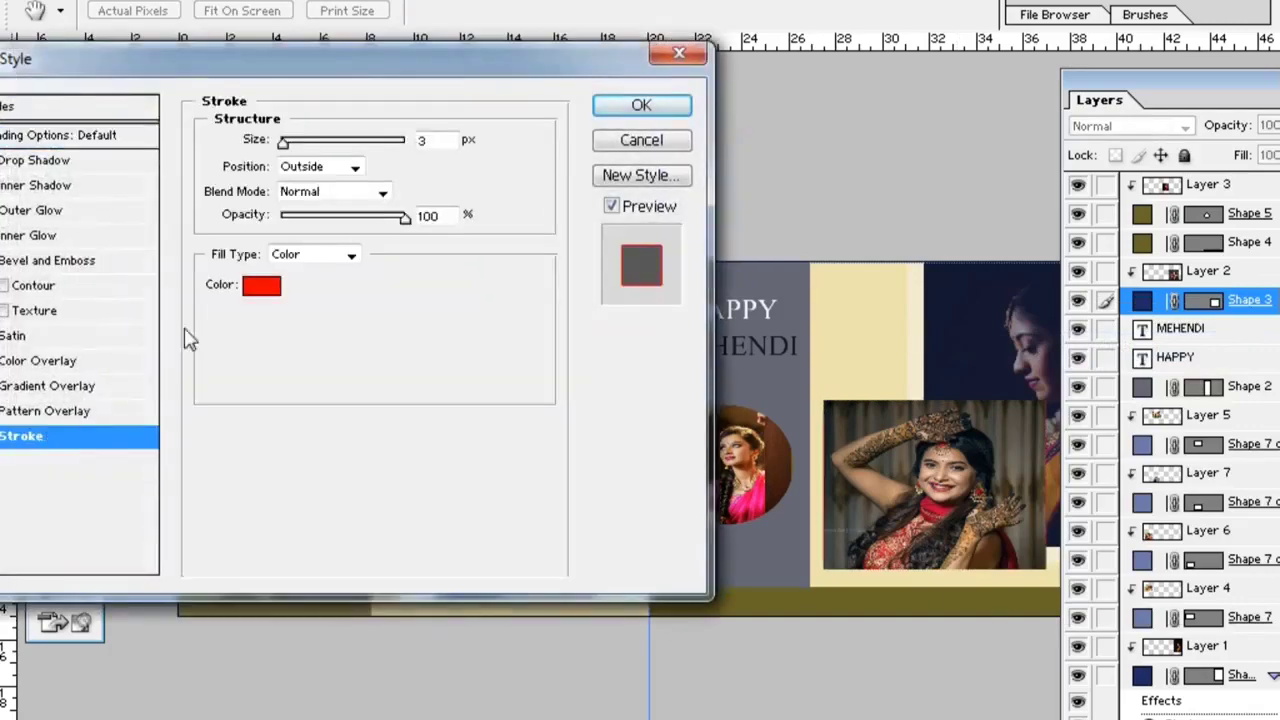
- Set the Shape 3 stroke to 32 px in white and apply the layer style
{"action": "left_click_drag", "start_coordinate": [298, 143], "coordinate": [305, 143]}
{"action": "left_click", "coordinate": [261, 286]}
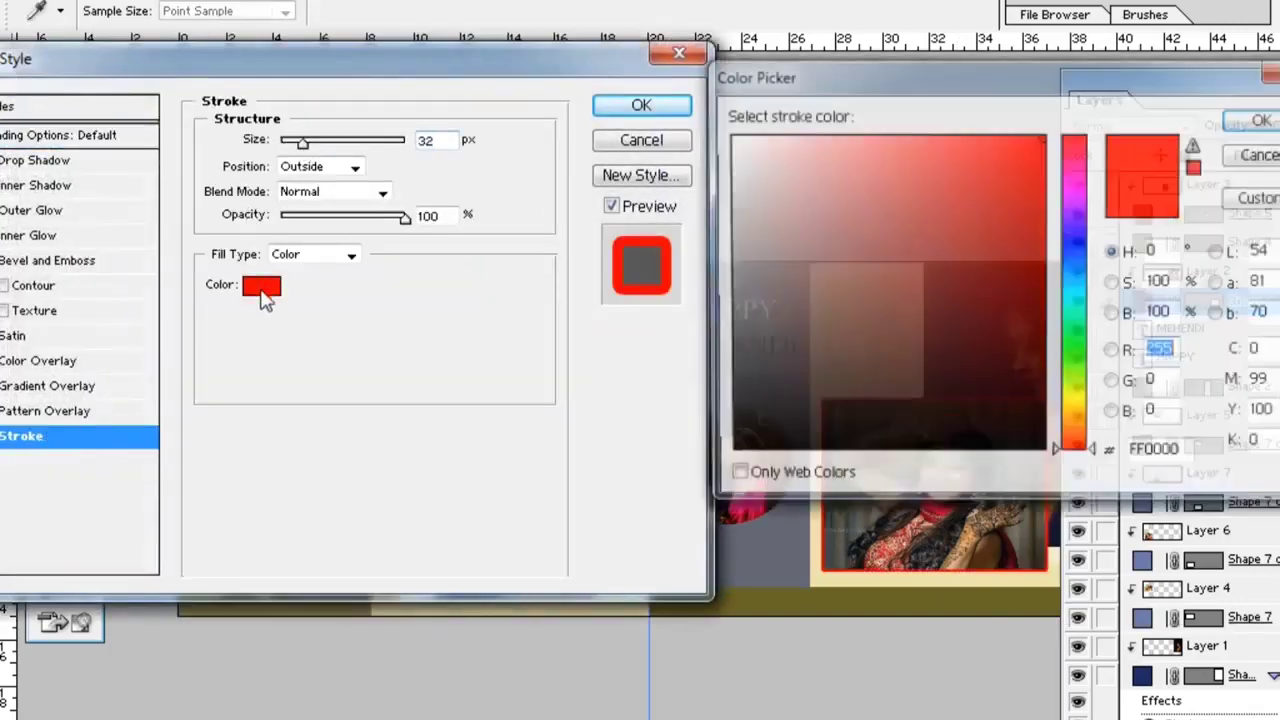
{"action": "left_click", "coordinate": [734, 142]}
{"action": "key", "text": "Return"}
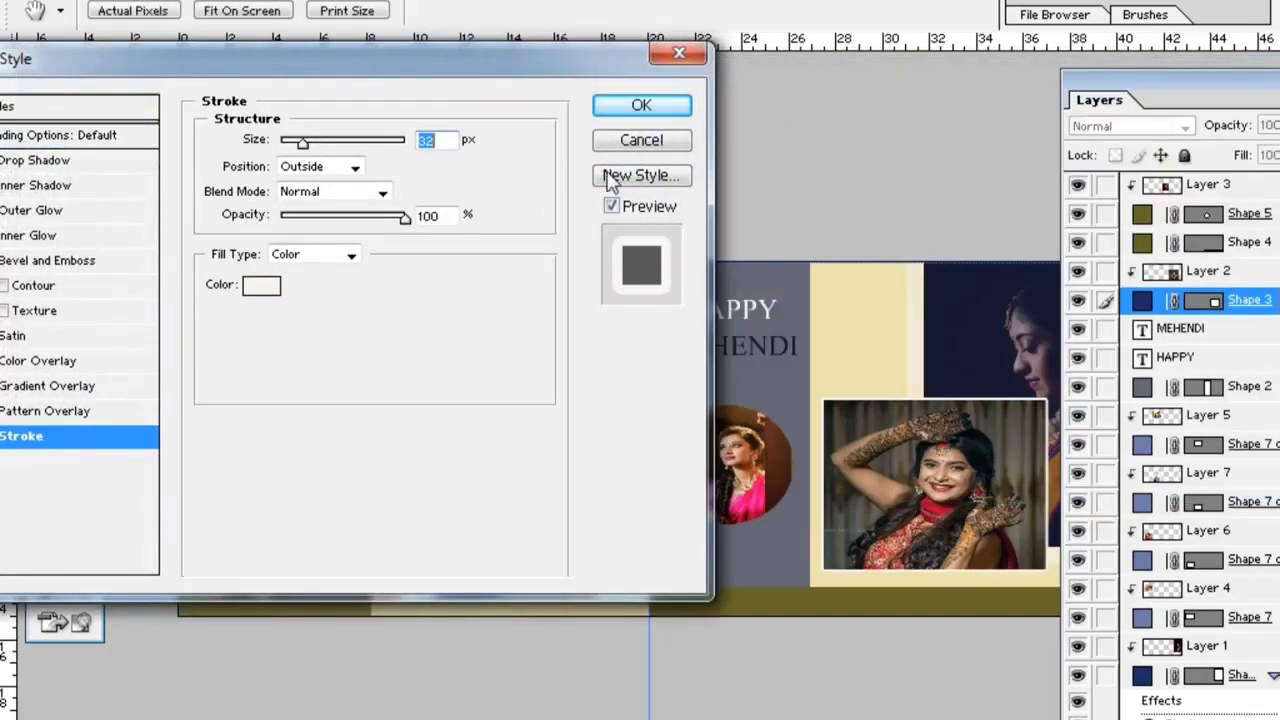
{"action": "left_click", "coordinate": [641, 105]}
- Add a Stroke layer effect to Shape 5, the circular frame of the bride photo below the title
{"action": "left_click", "coordinate": [760, 475]}
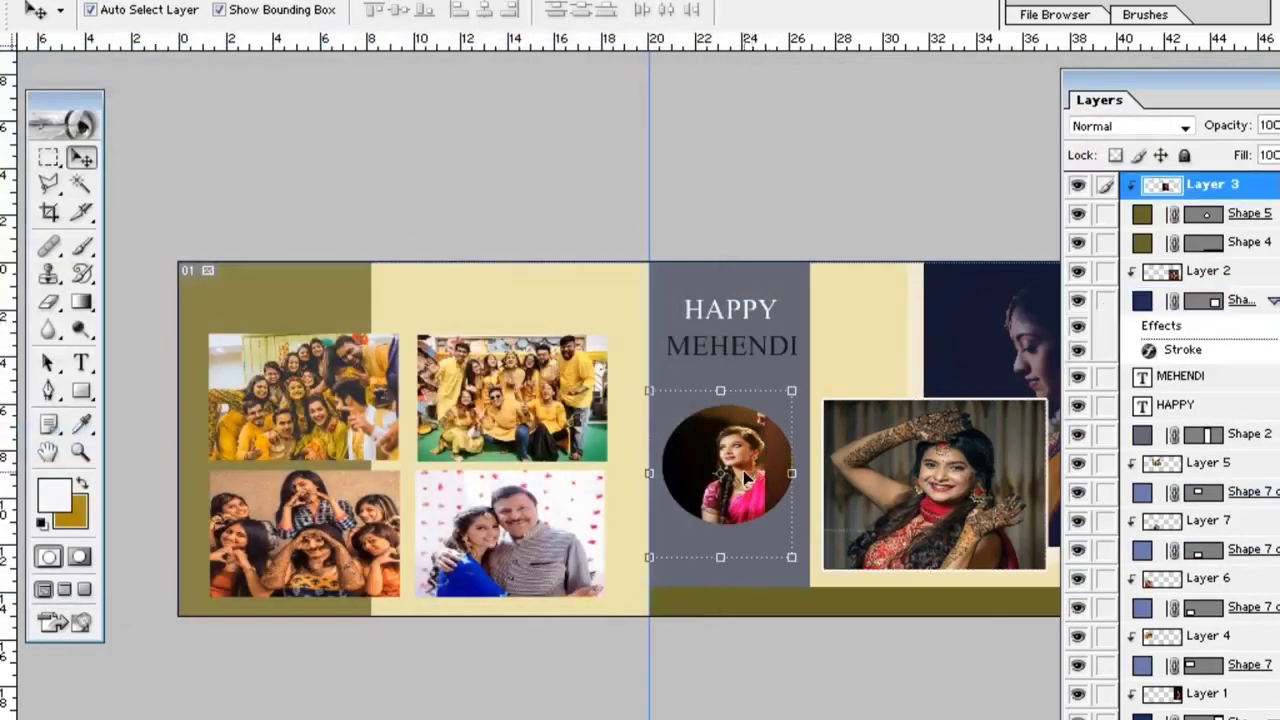
{"action": "left_click", "coordinate": [1248, 213]}
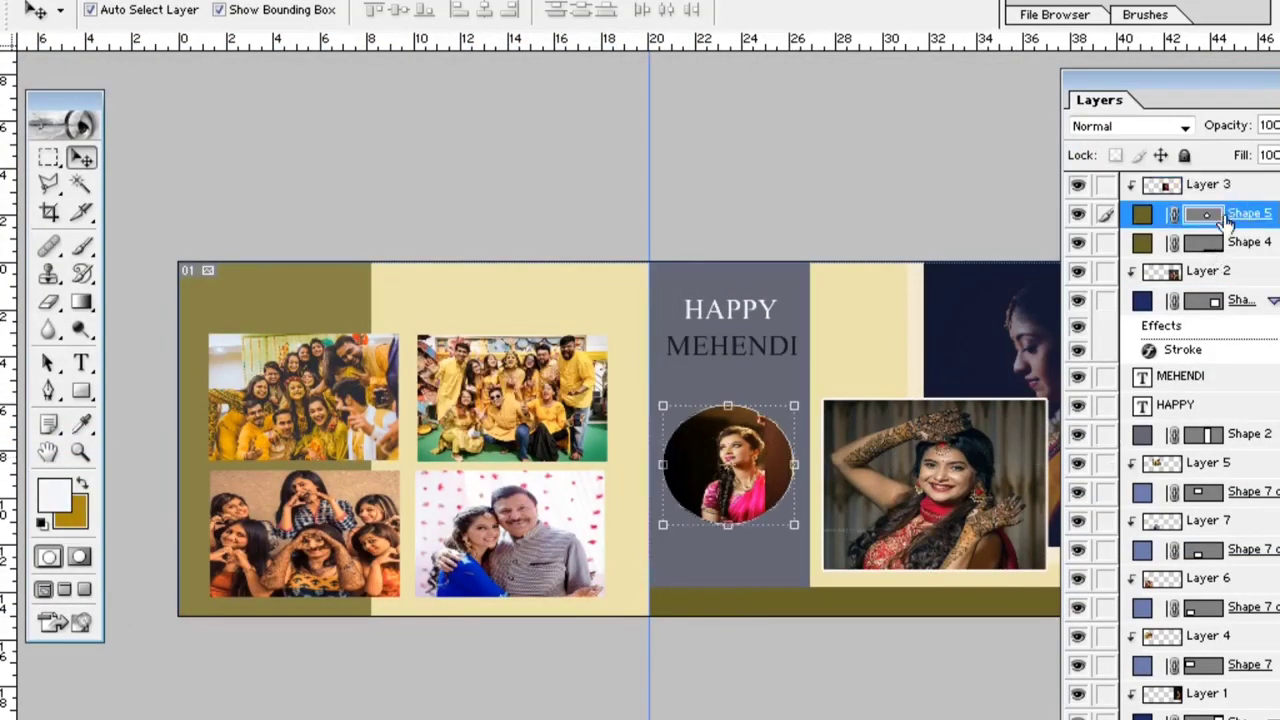
{"action": "right_click", "coordinate": [1245, 214]}
{"action": "left_click", "coordinate": [1063, 256]}
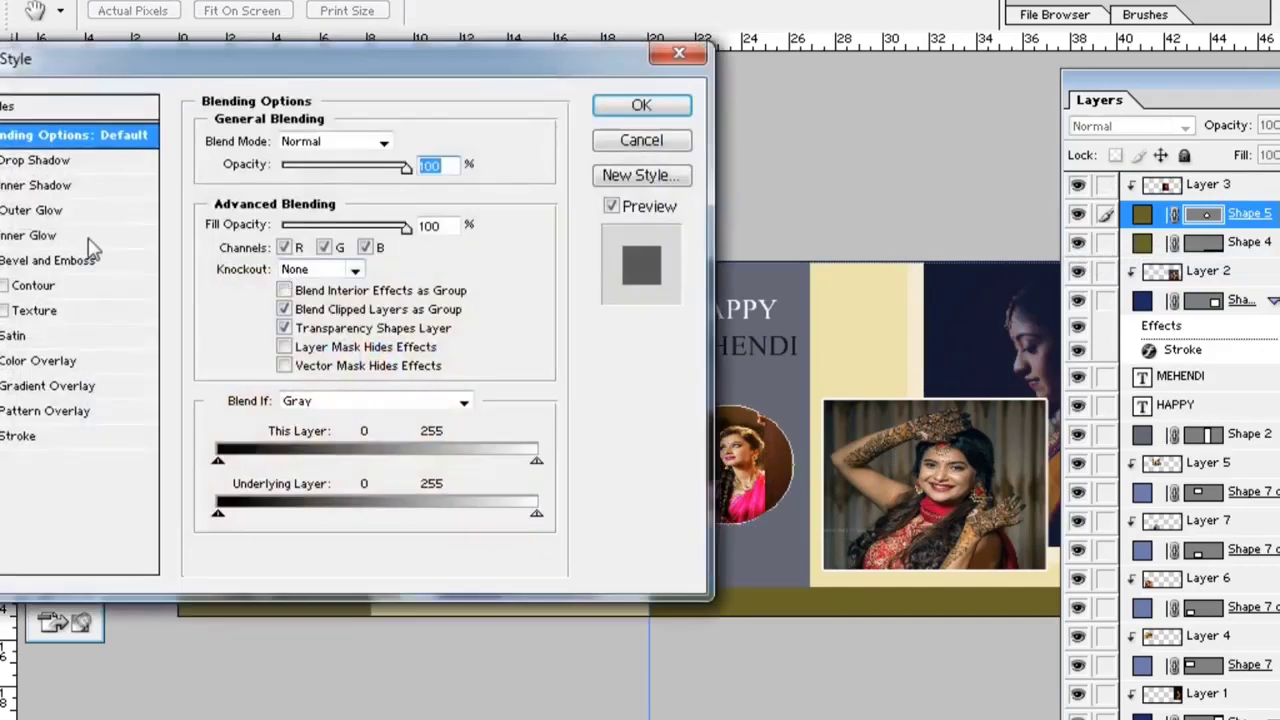
{"action": "left_click", "coordinate": [52, 445]}
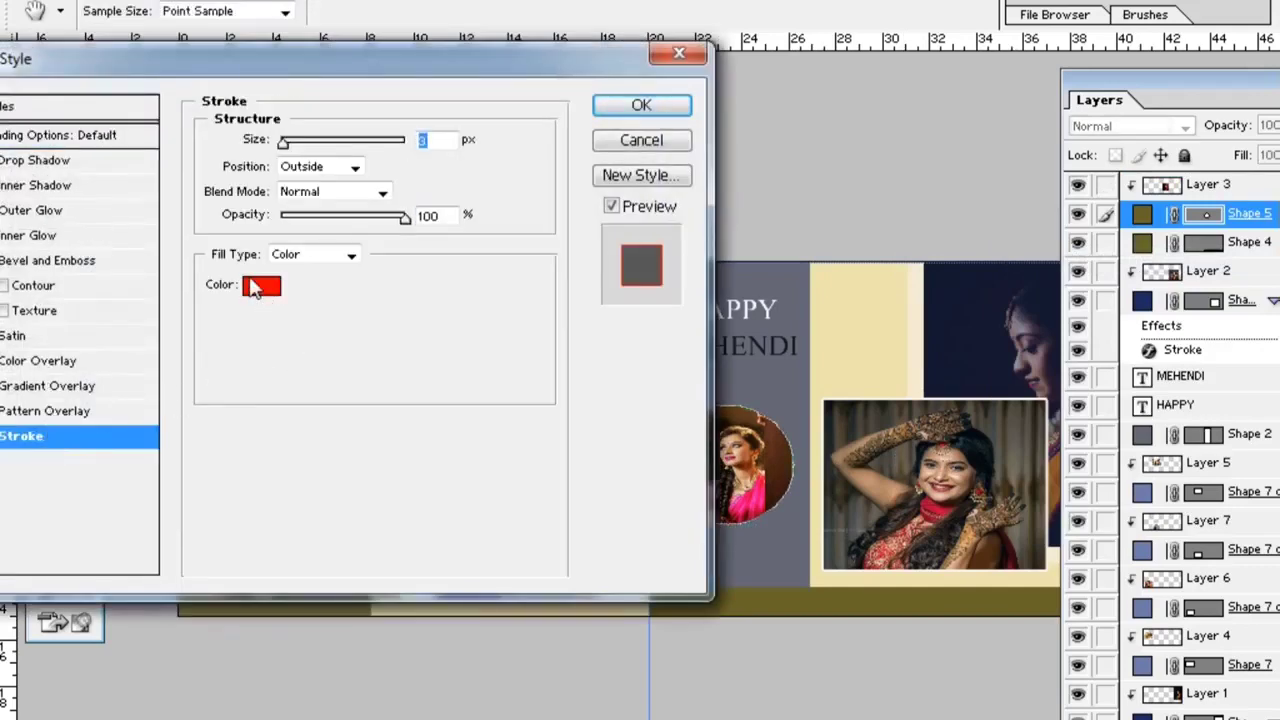
- Make the Shape 5 stroke white, increase its size to 84 px and apply the layer style
{"action": "left_click", "coordinate": [261, 285]}
{"action": "left_click", "coordinate": [732, 136]}
{"action": "left_click", "coordinate": [1264, 118]}
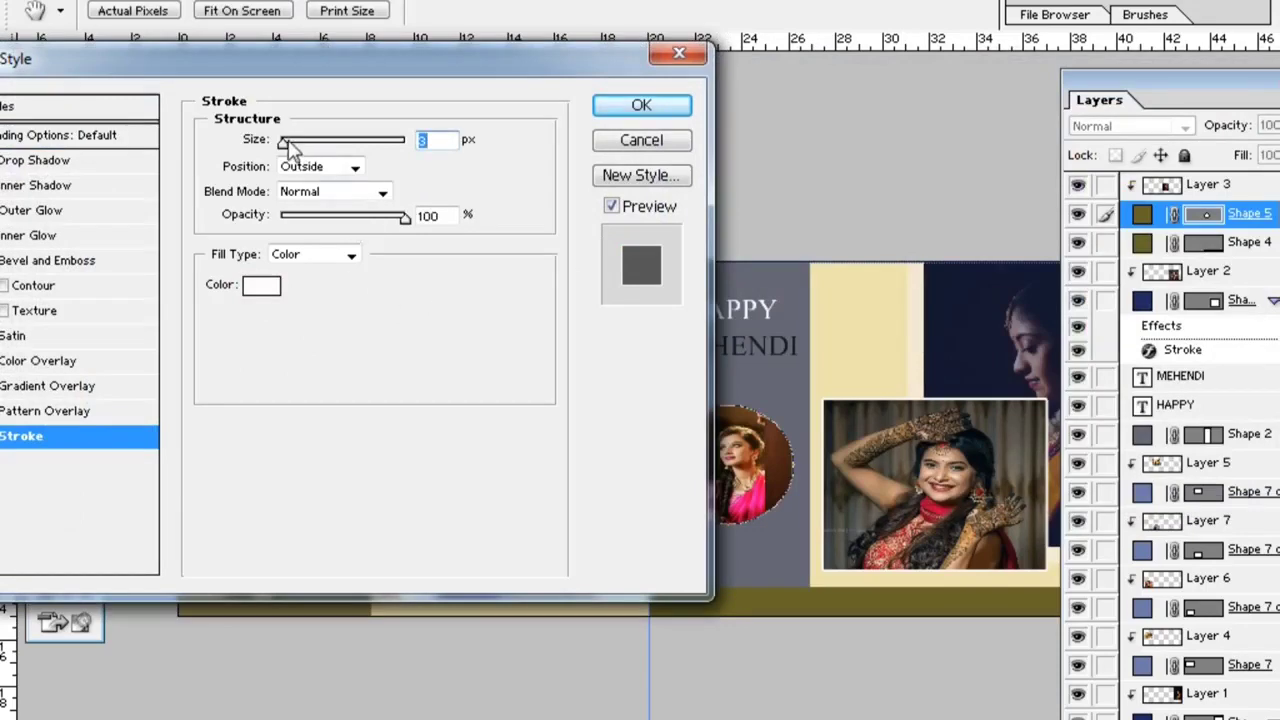
{"action": "left_click_drag", "start_coordinate": [285, 140], "coordinate": [330, 145]}
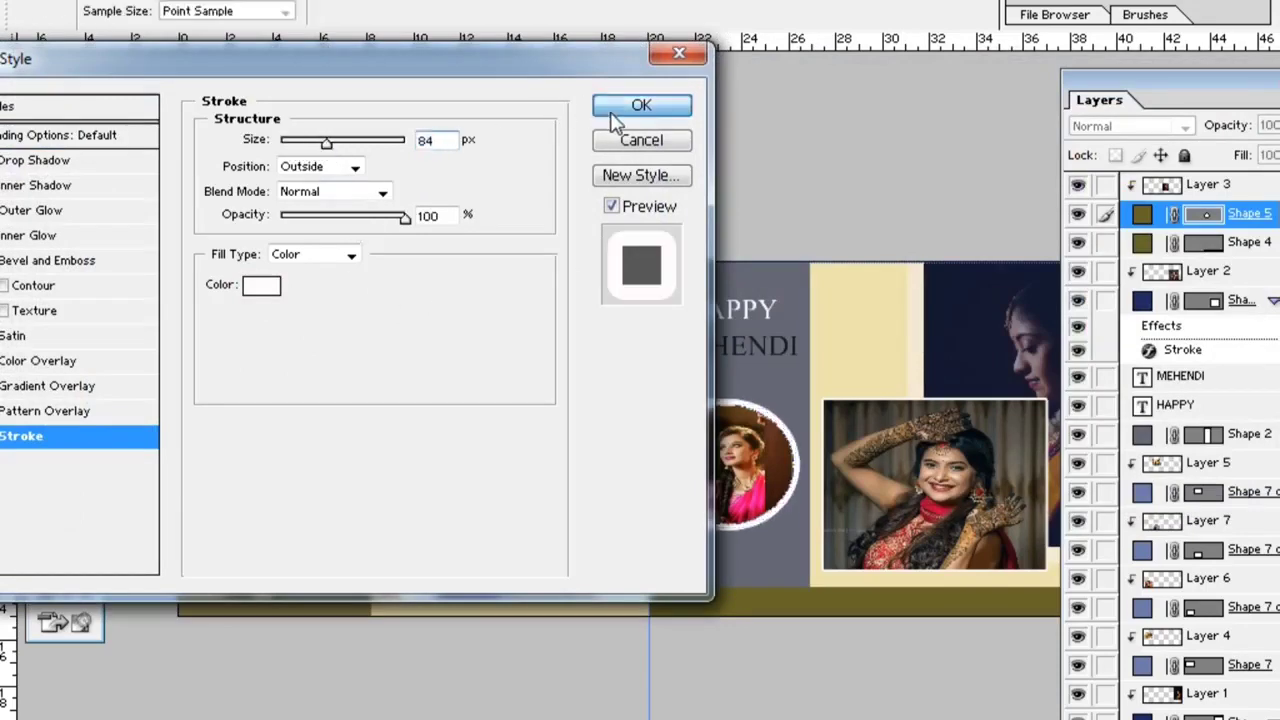
{"action": "left_click", "coordinate": [641, 105]}
- Add a Stroke layer effect to the Shape 7 copy directly below Layer 5, framing the left page's upper-right group photo
{"action": "left_click", "coordinate": [492, 397]}
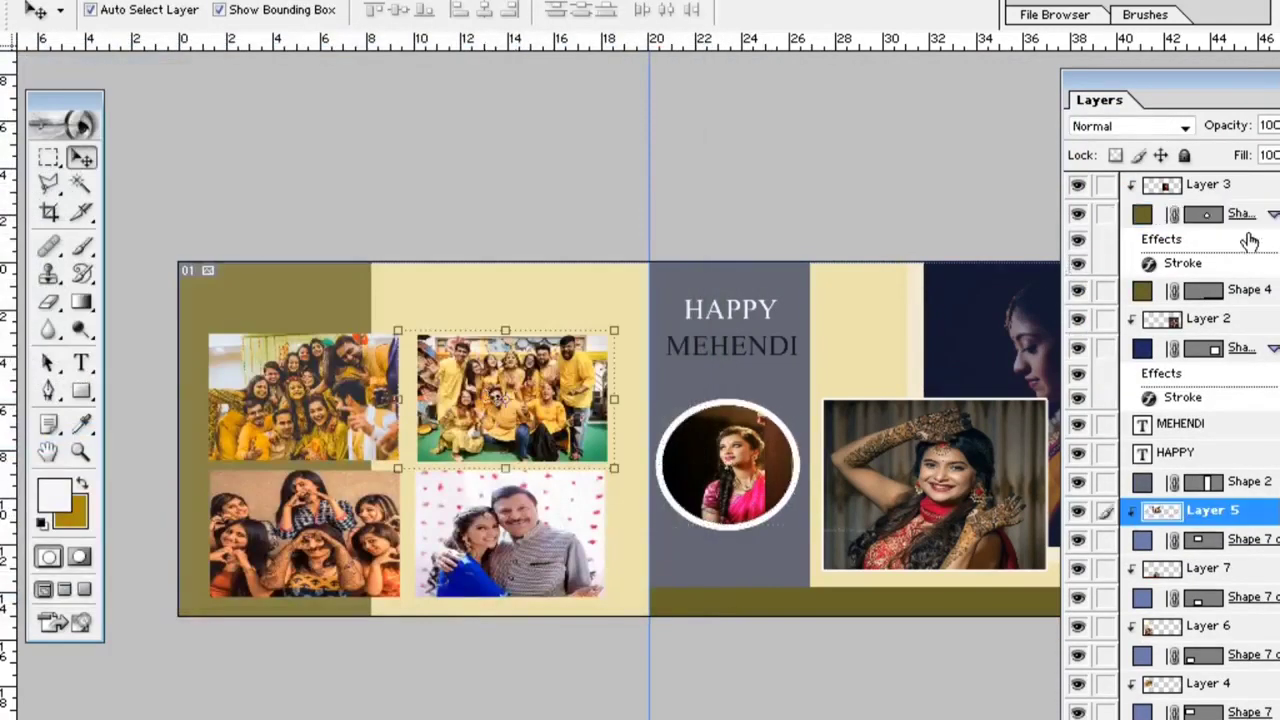
{"action": "left_click", "coordinate": [1212, 545]}
{"action": "right_click", "coordinate": [1212, 545]}
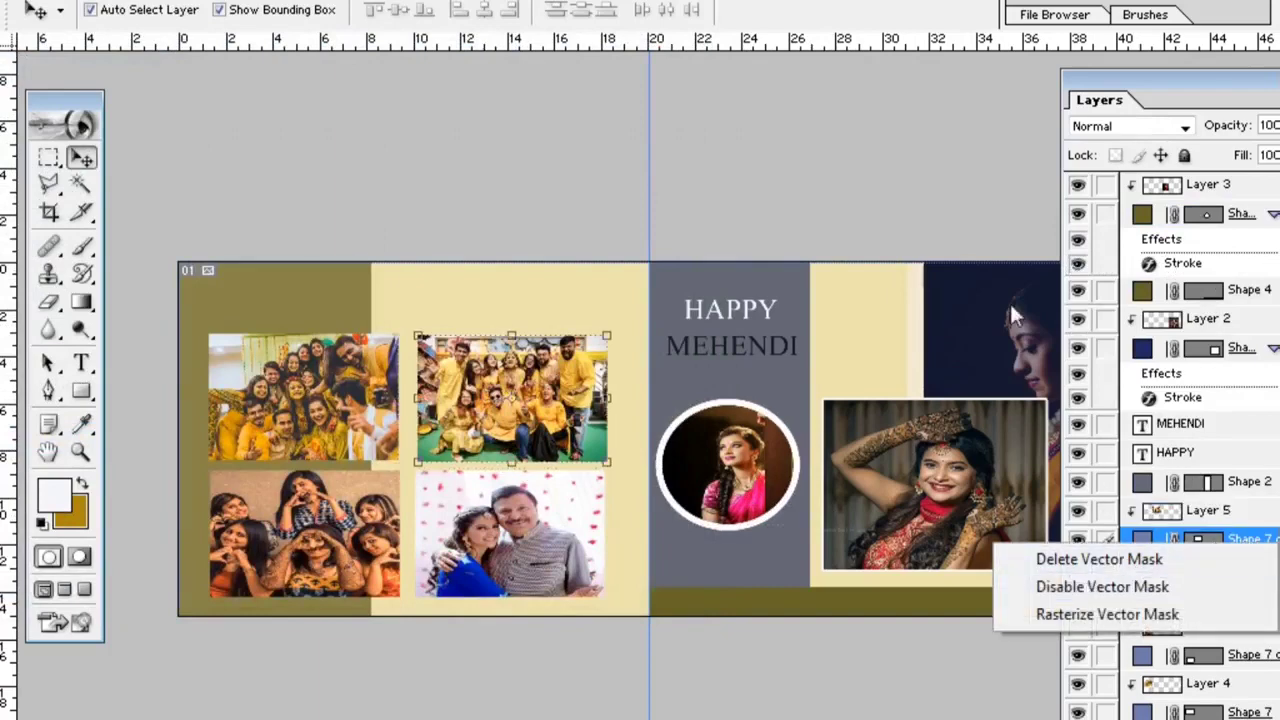
{"action": "left_click", "coordinate": [1157, 432]}
{"action": "right_click", "coordinate": [1248, 540]}
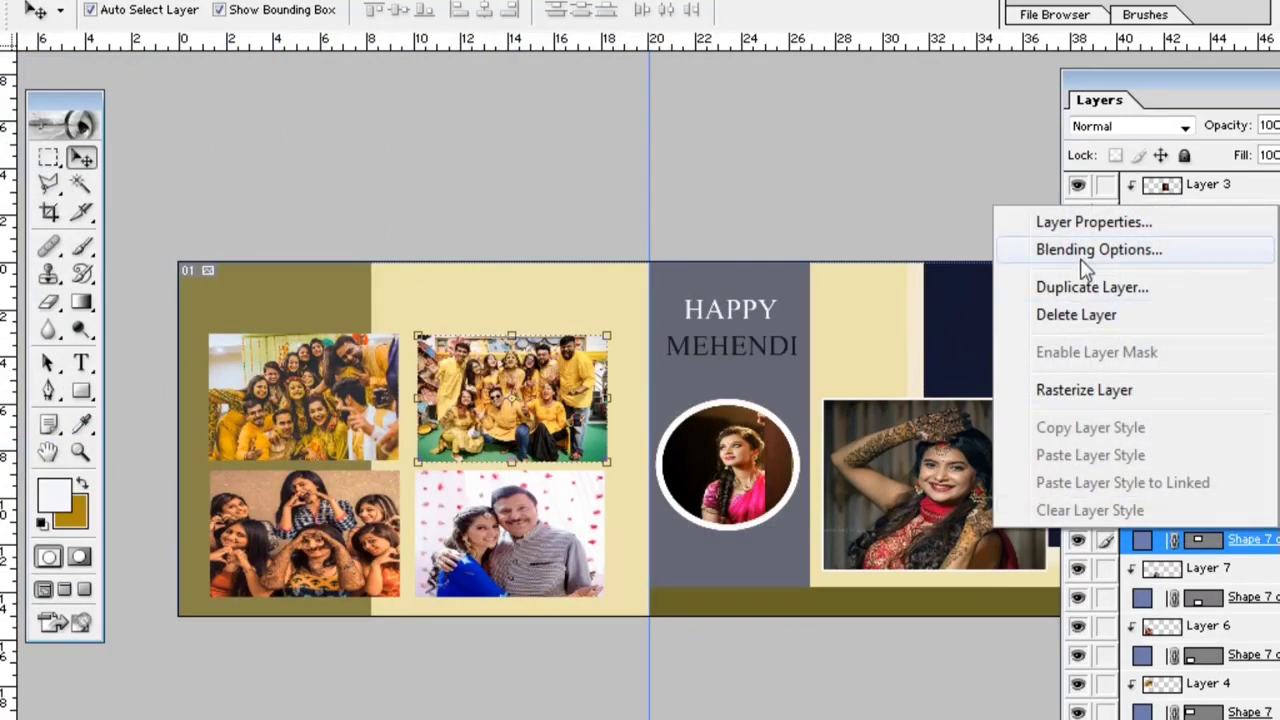
{"action": "left_click", "coordinate": [1046, 252]}
{"action": "left_click", "coordinate": [22, 437]}
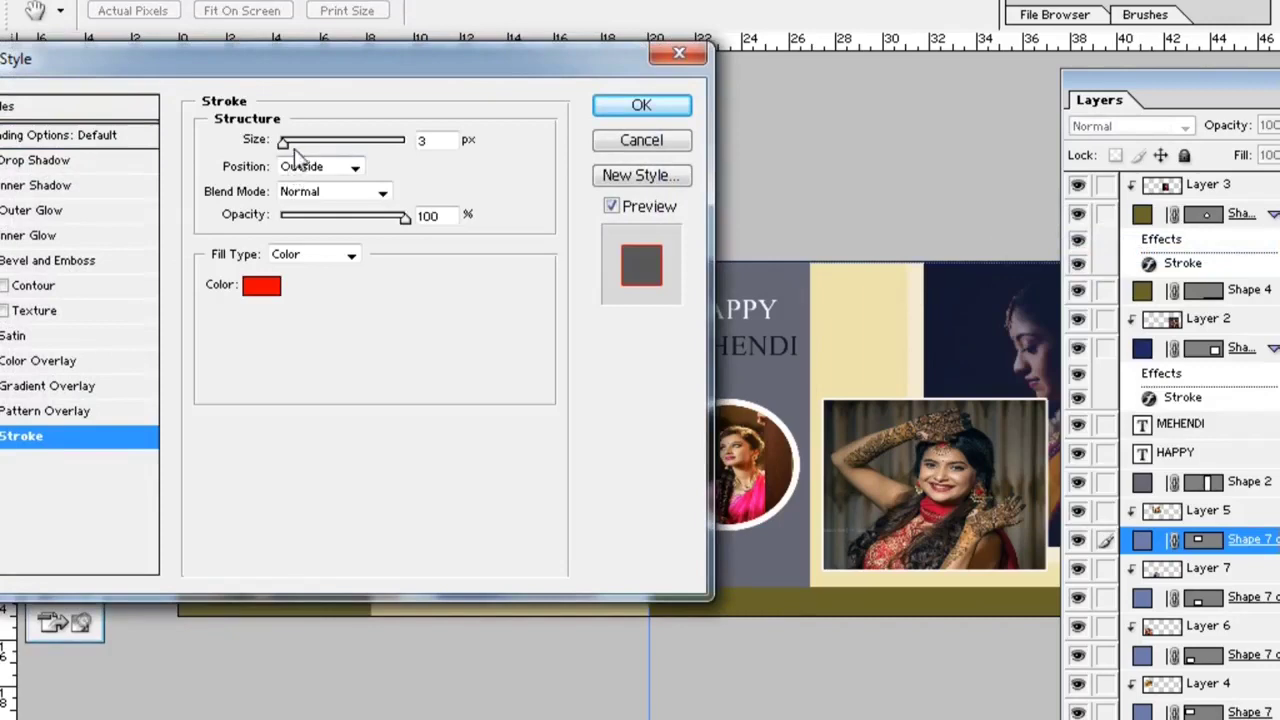
- Set the stroke of the upper-right group photo's frame to 40 px in white and apply the layer style
{"action": "left_click_drag", "start_coordinate": [286, 140], "coordinate": [310, 148]}
{"action": "type", "text": "40"}
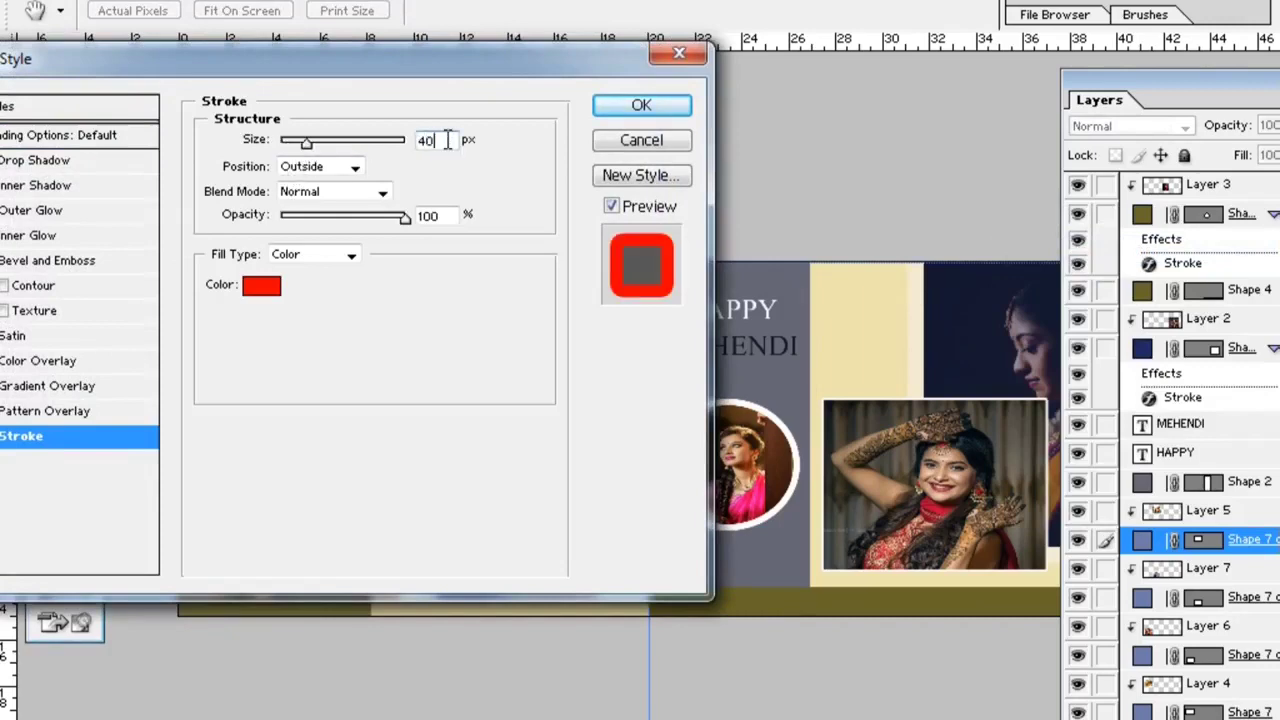
{"action": "left_click", "coordinate": [258, 286]}
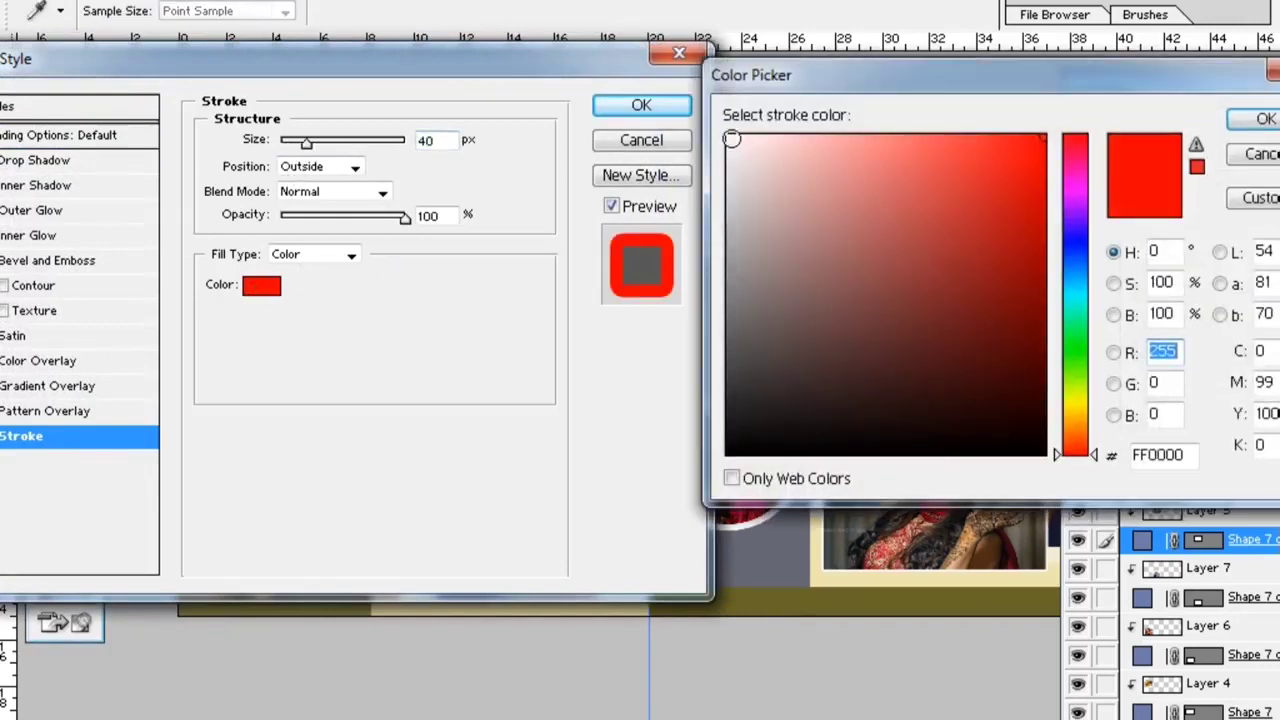
{"action": "left_click", "coordinate": [732, 139]}
{"action": "left_click", "coordinate": [1262, 118]}
{"action": "key", "text": "Return"}
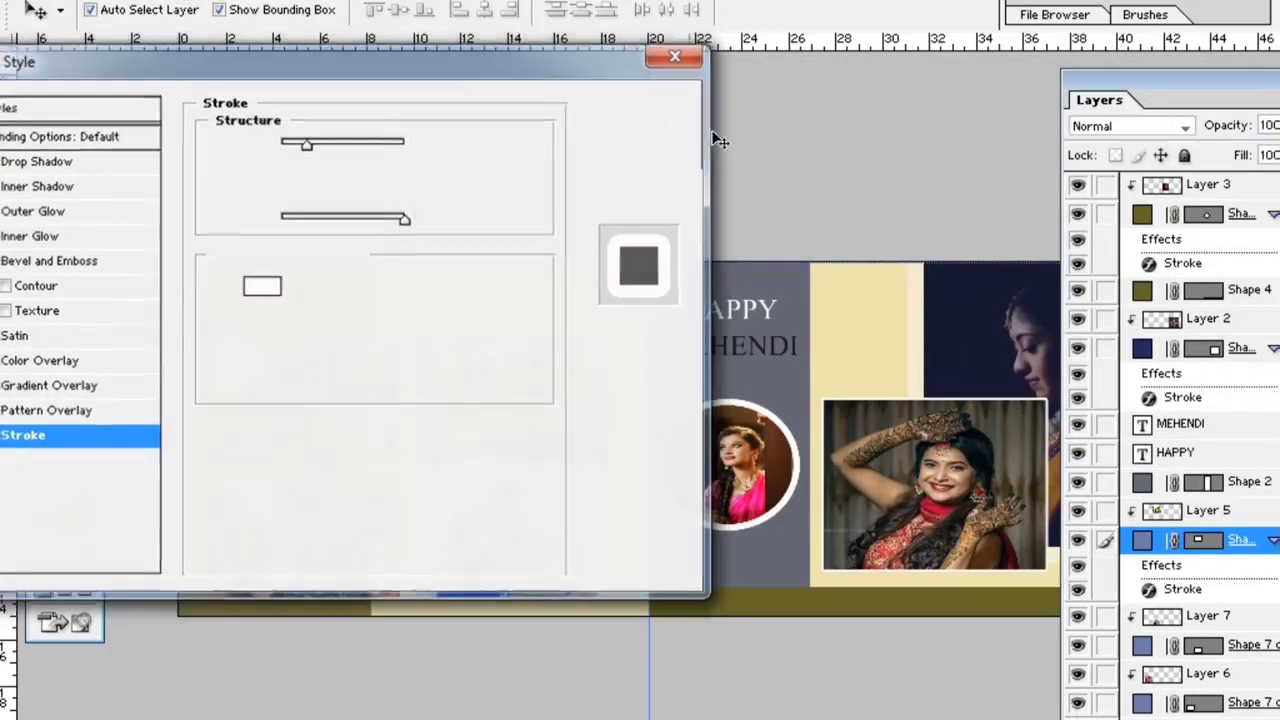
- Add a Stroke layer effect to Shape 7, the frame of the left page's upper-left group photo
{"action": "left_click", "coordinate": [298, 430]}
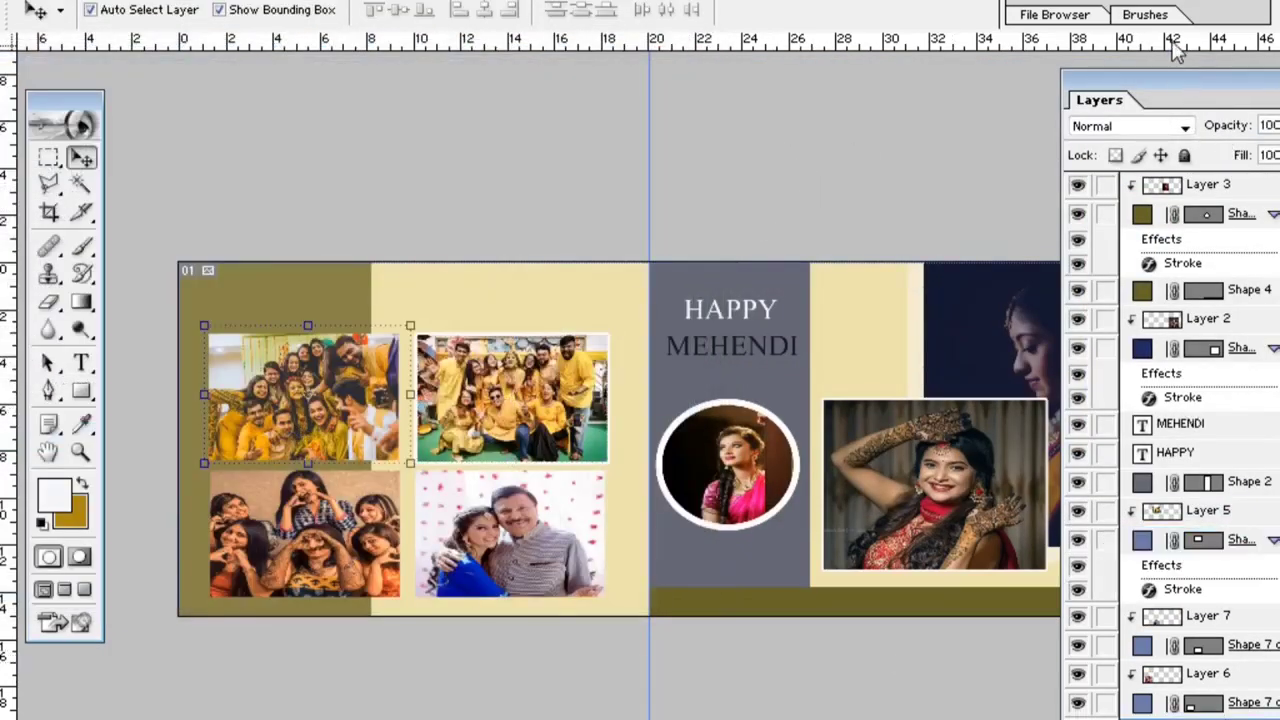
{"action": "left_click_drag", "start_coordinate": [1189, 84], "coordinate": [1172, 39]}
{"action": "left_click", "coordinate": [1224, 713]}
{"action": "right_click", "coordinate": [1224, 711]}
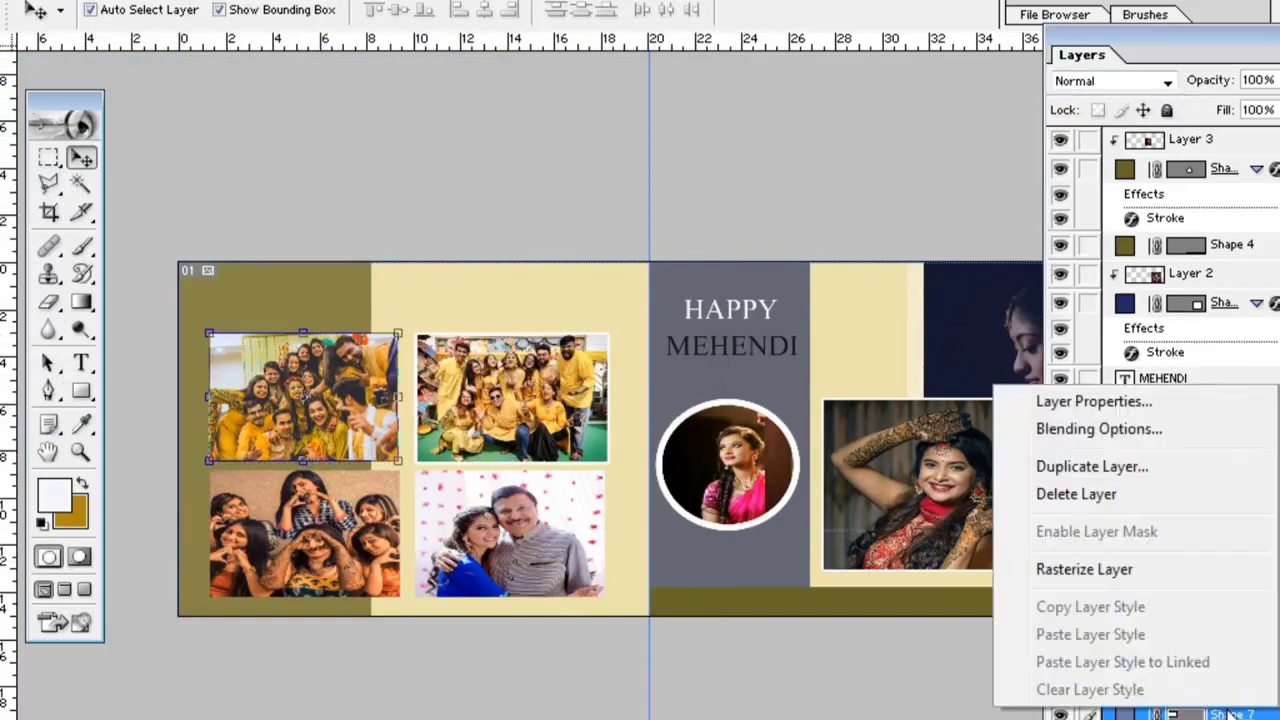
{"action": "left_click", "coordinate": [1095, 430]}
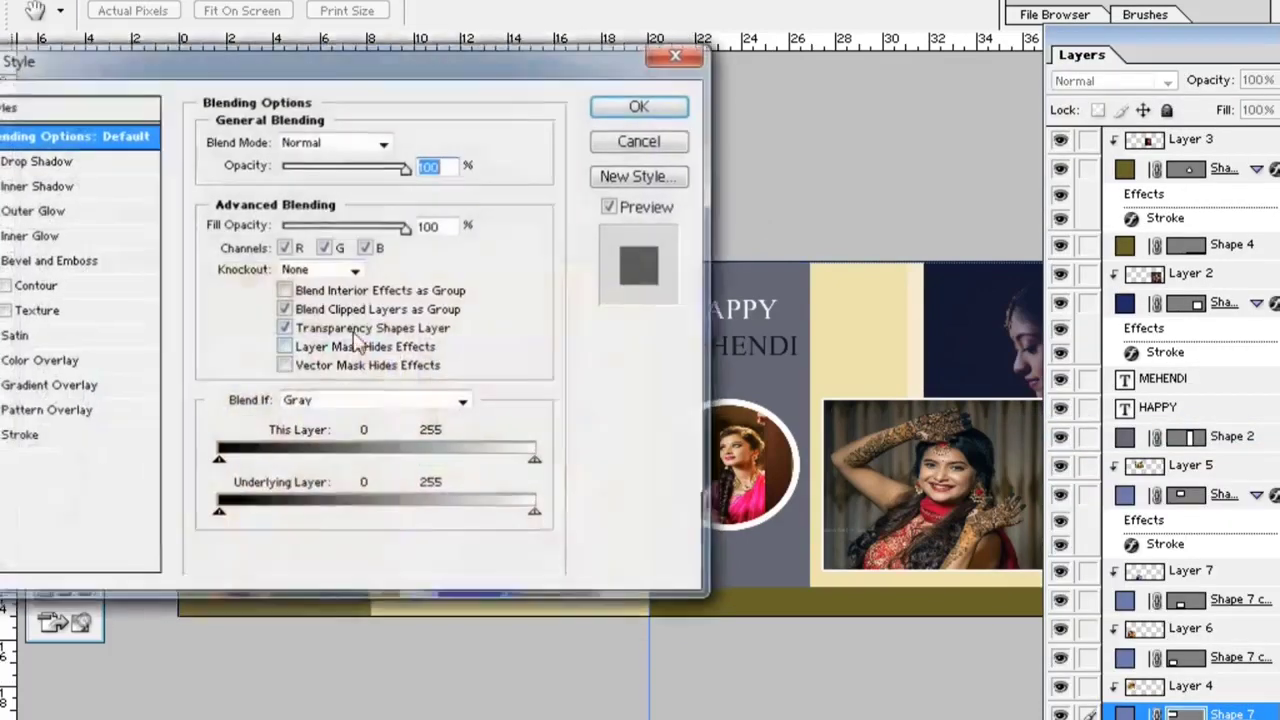
{"action": "left_click", "coordinate": [50, 437]}
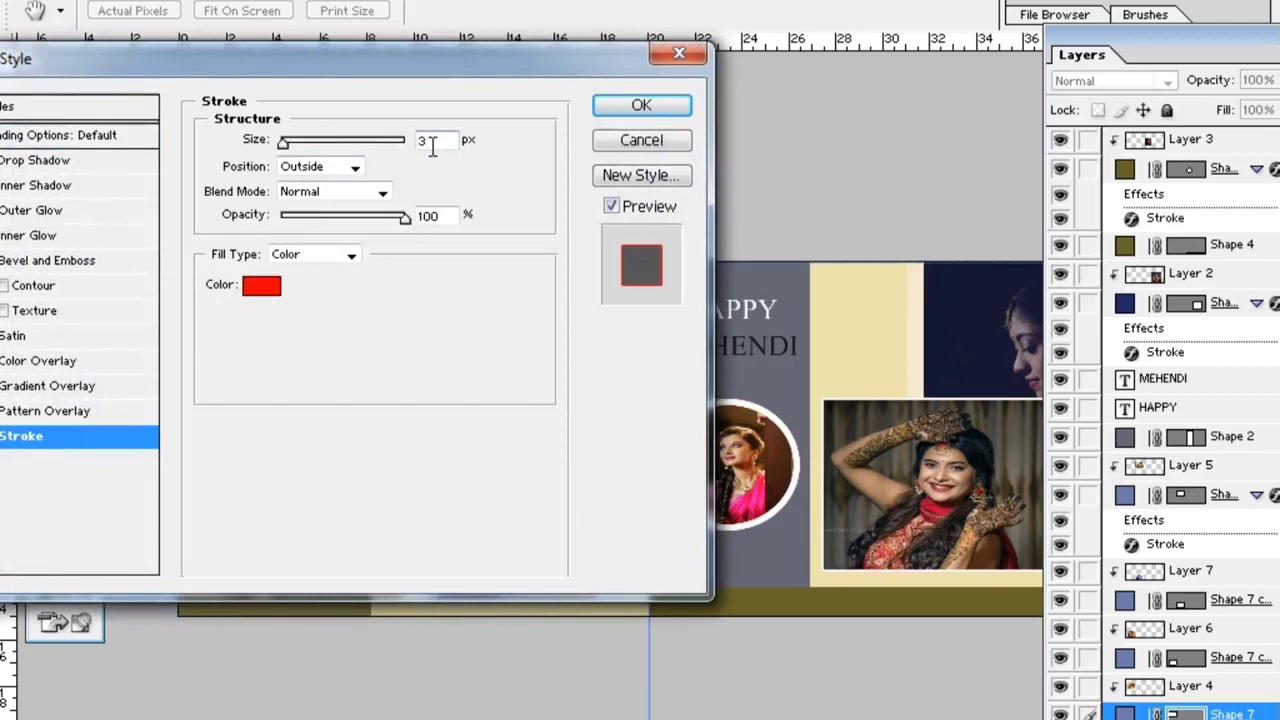
- Set the Shape 7 stroke to 40 px in white and apply the layer style
{"action": "type", "text": "40"}
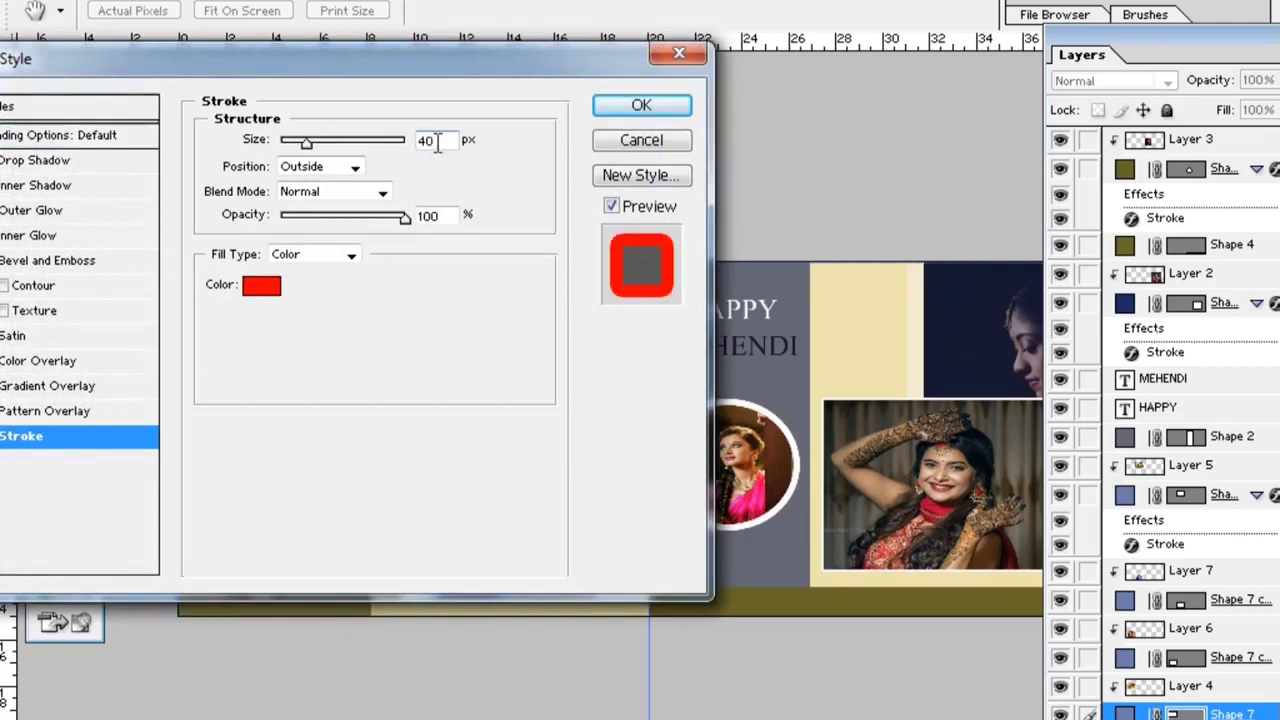
{"action": "left_click", "coordinate": [245, 285]}
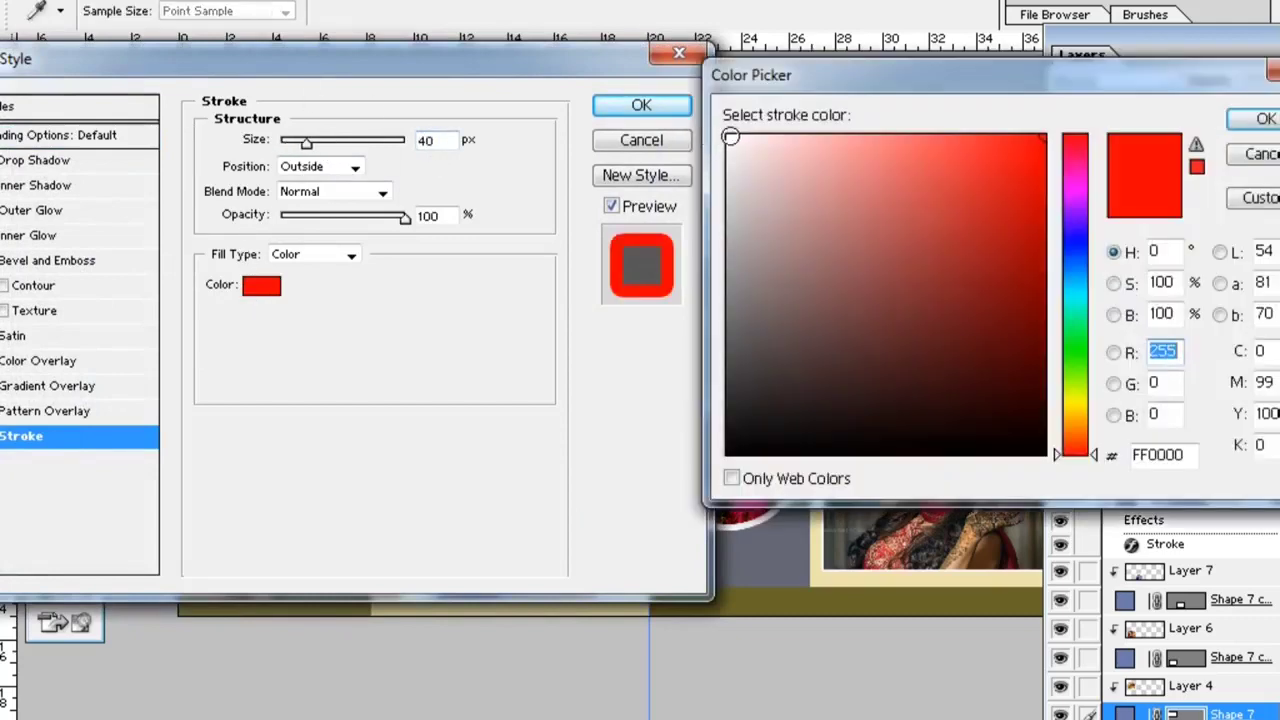
{"action": "left_click", "coordinate": [731, 137]}
{"action": "left_click", "coordinate": [1262, 118]}
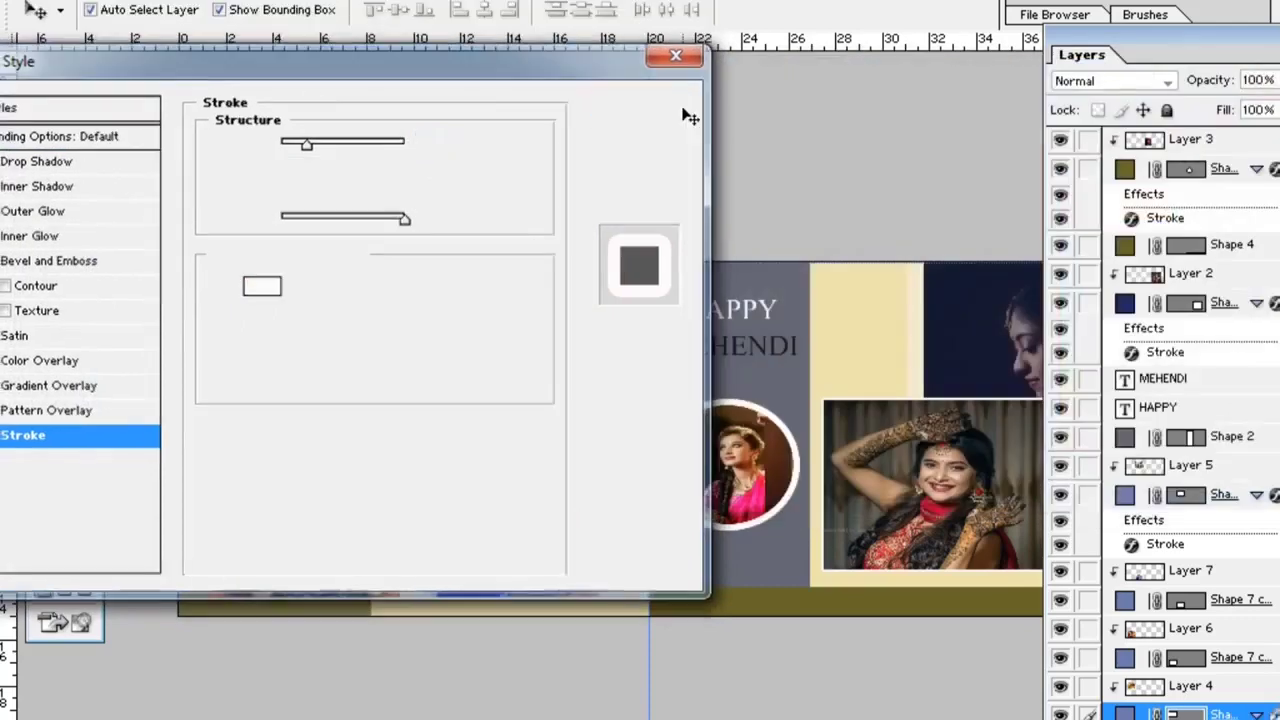
{"action": "left_click", "coordinate": [640, 112]}
- Add a Stroke layer effect to the Shape 7 copy directly below Layer 7, framing the photo of the embracing pair
{"action": "left_click", "coordinate": [514, 552]}
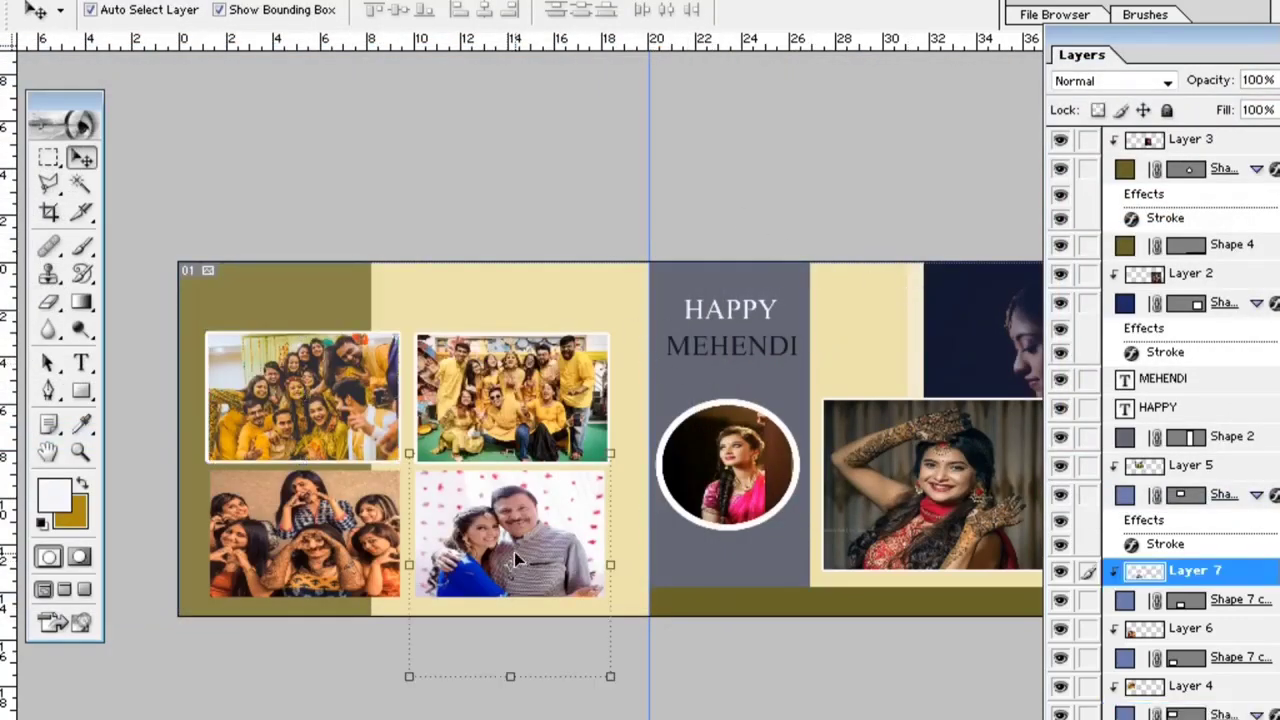
{"action": "left_click", "coordinate": [1237, 600]}
{"action": "right_click", "coordinate": [1237, 600]}
{"action": "left_click", "coordinate": [1108, 318]}
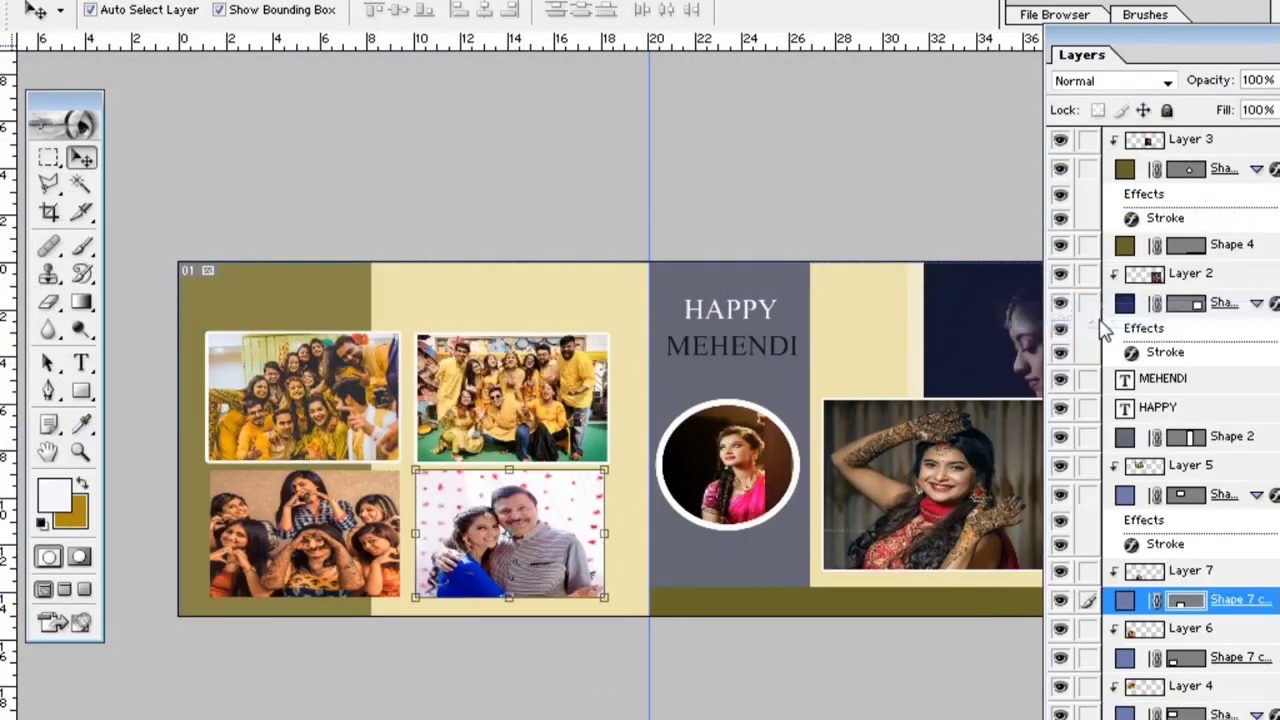
{"action": "left_click", "coordinate": [70, 440]}
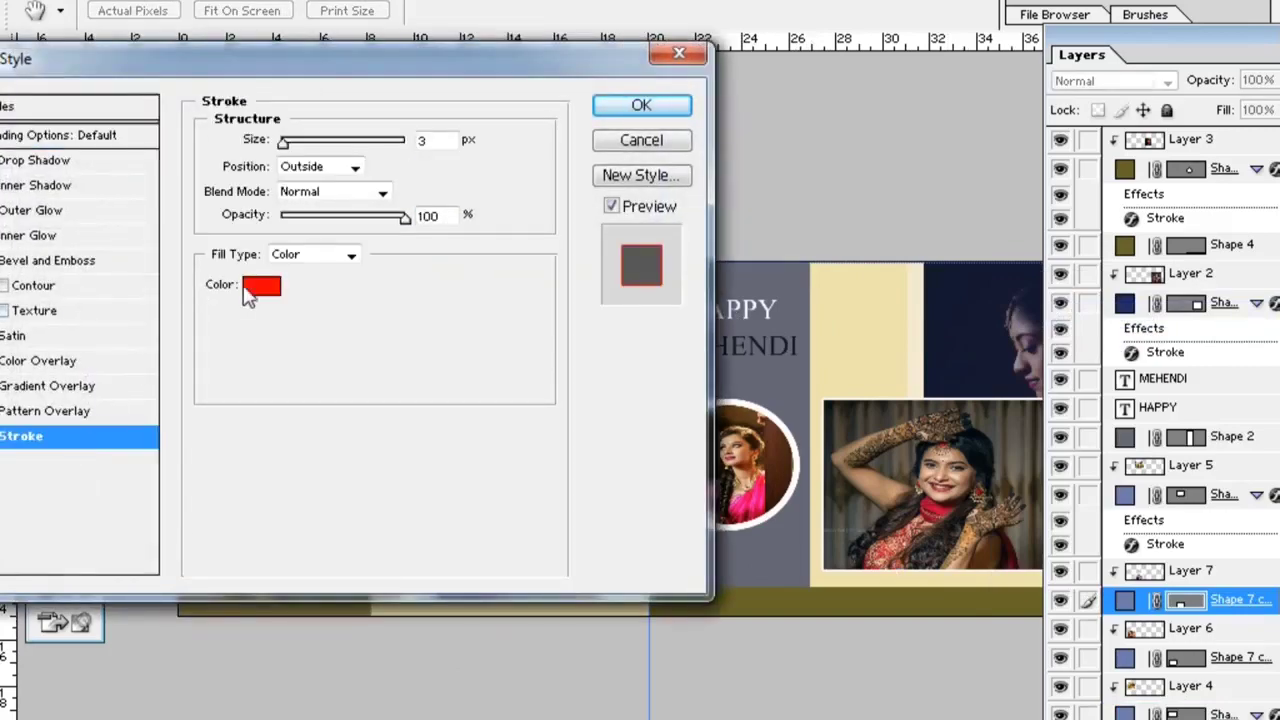
- Set the stroke around the embracing pair's photo to near-white FDF8F8 at 40 px and apply the layer style
{"action": "left_click", "coordinate": [258, 287]}
{"action": "left_click", "coordinate": [731, 137]}
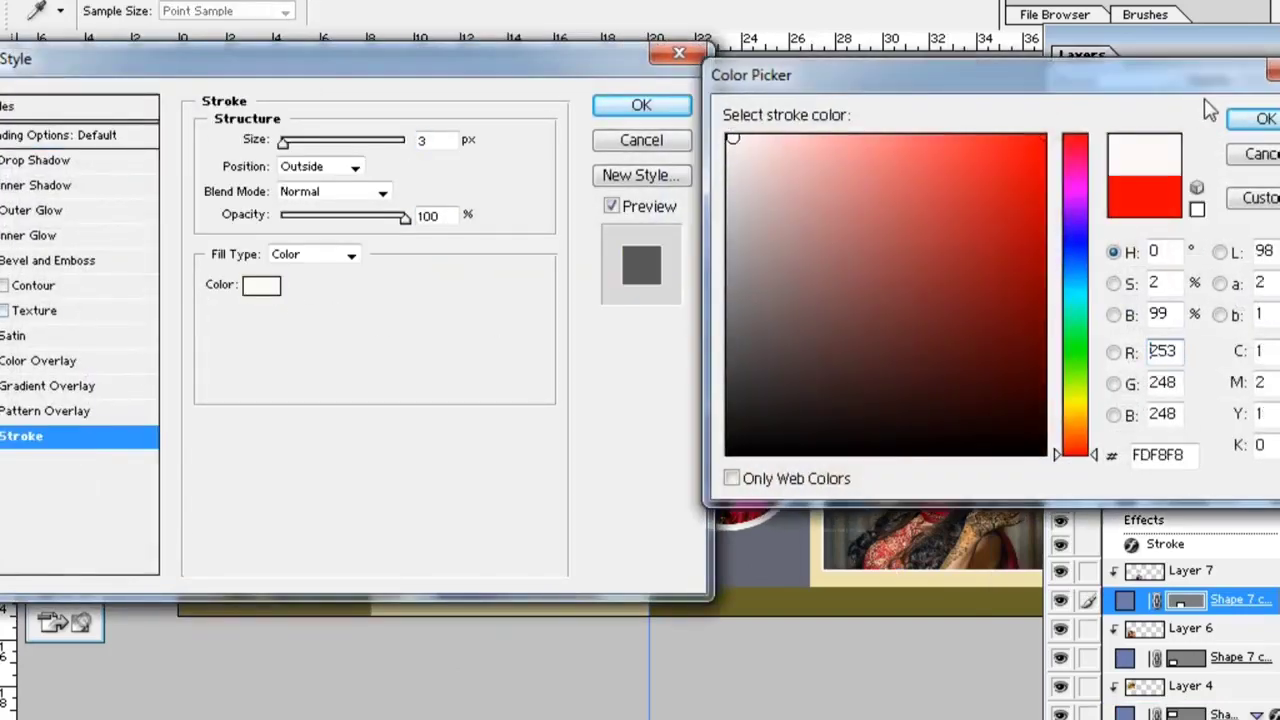
{"action": "left_click", "coordinate": [1262, 118]}
{"action": "type", "text": "4"}
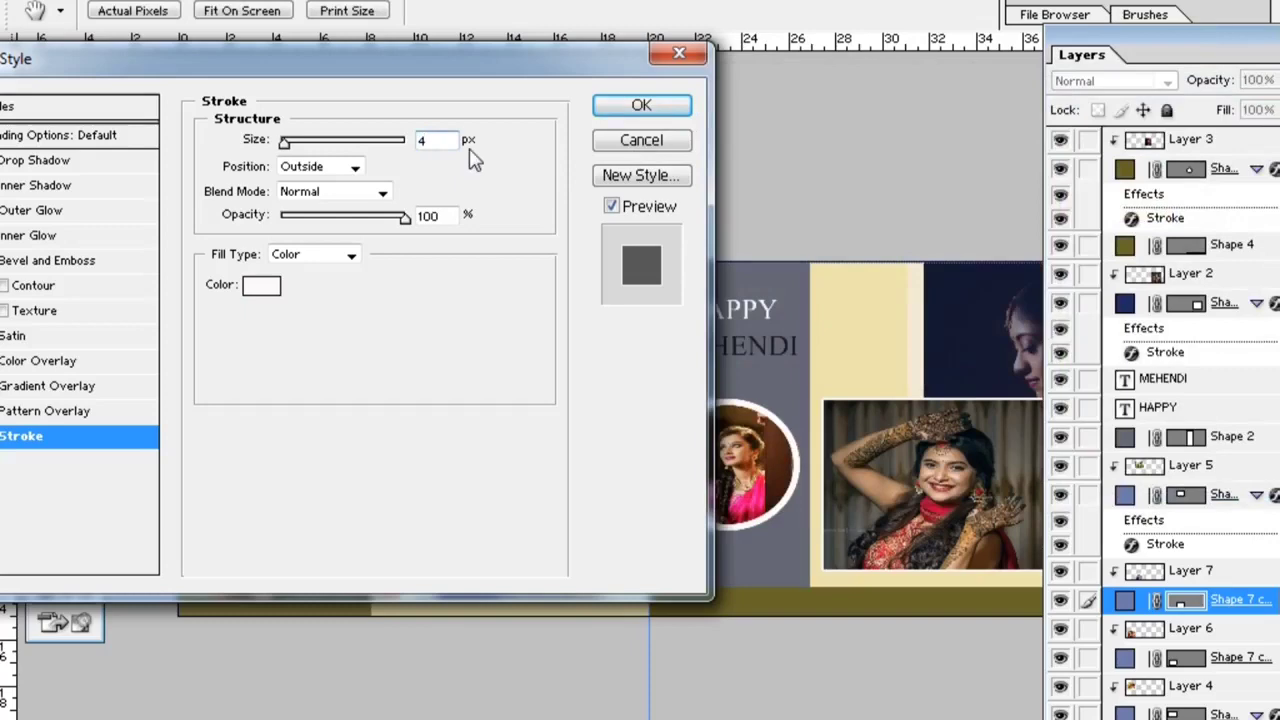
{"action": "type", "text": "0"}
{"action": "key", "text": "Return"}
- Add a Stroke layer effect to the Shape 7 copy directly below Layer 6, framing the left page's lower-left group photo
{"action": "left_click", "coordinate": [314, 562]}
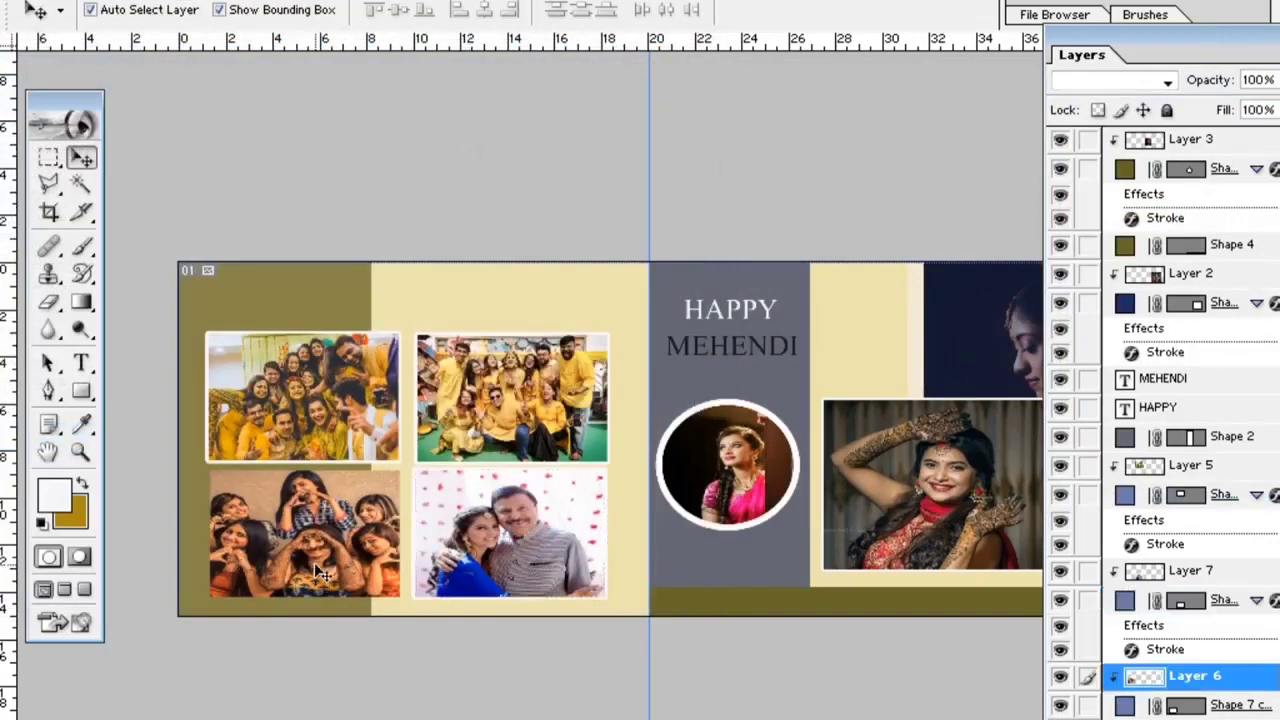
{"action": "right_click", "coordinate": [1222, 708]}
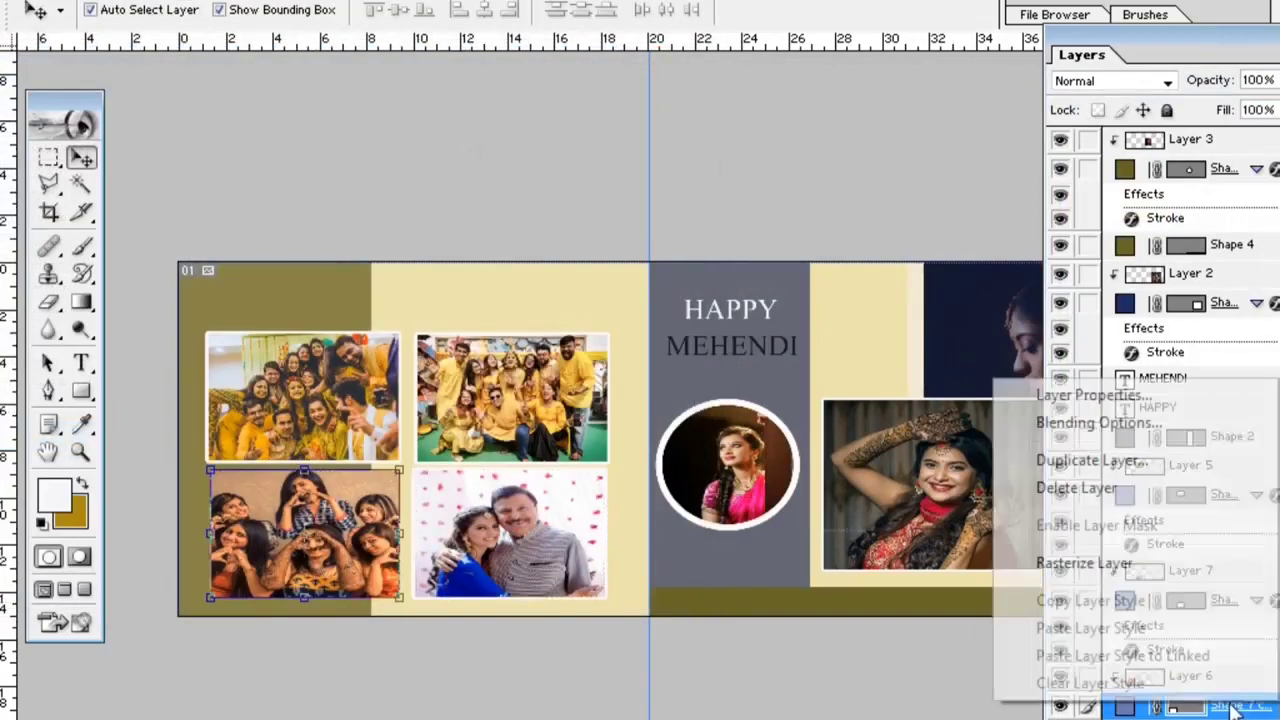
{"action": "left_click", "coordinate": [1097, 423]}
{"action": "left_click", "coordinate": [55, 437]}
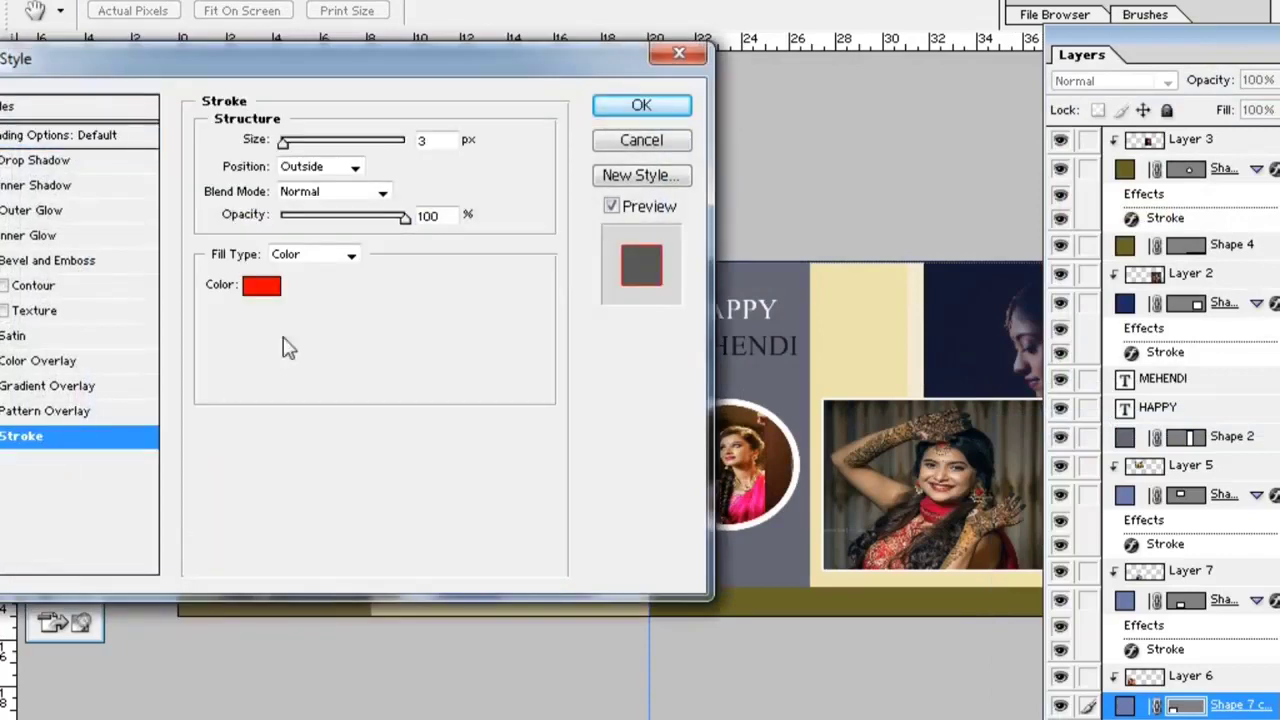
- Set the stroke around the lower-left group photo to white at 40 px, apply the layer style and hide the layer list
{"action": "left_click", "coordinate": [262, 288]}
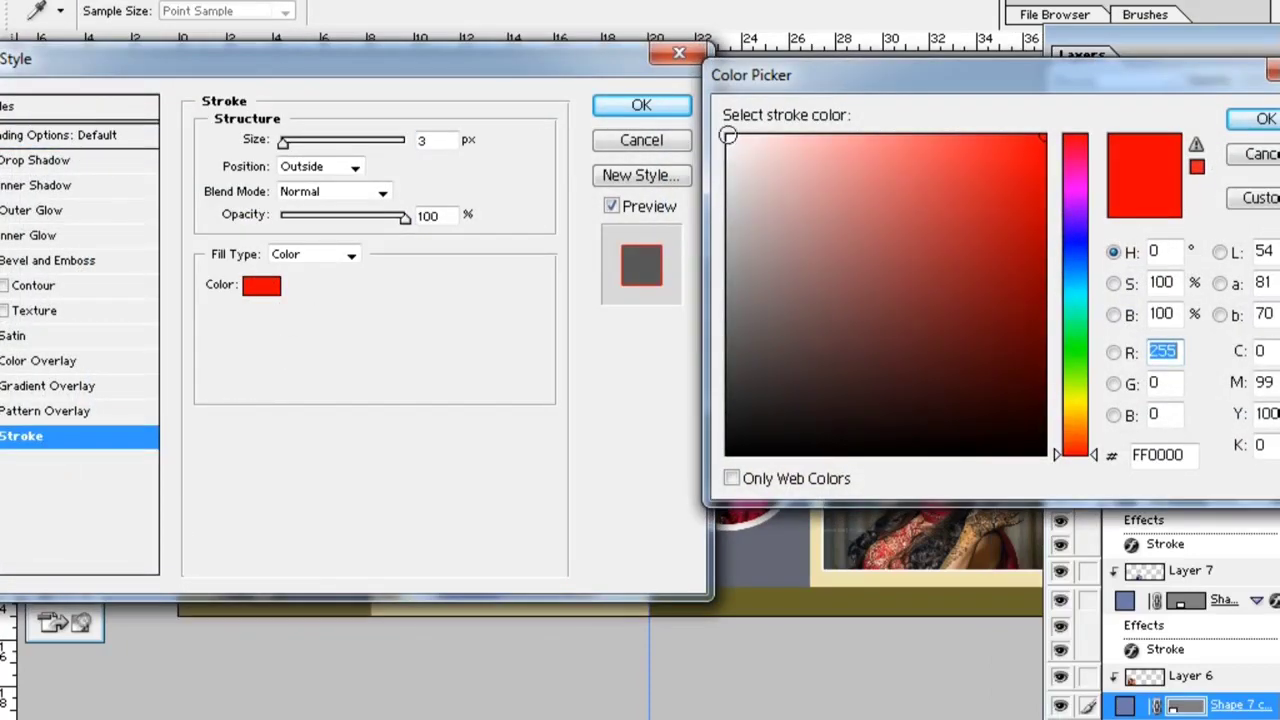
{"action": "left_click", "coordinate": [728, 135]}
{"action": "left_click", "coordinate": [1262, 119]}
{"action": "type", "text": "40"}
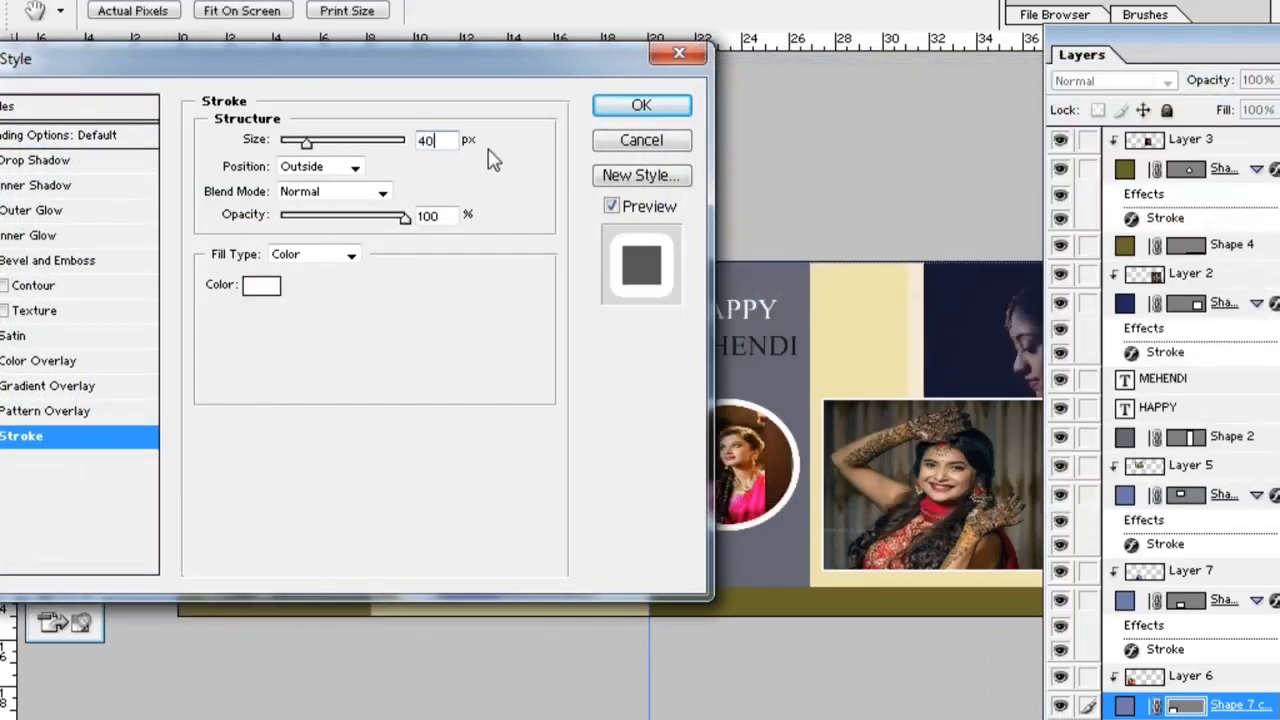
{"action": "key", "text": "Return"}
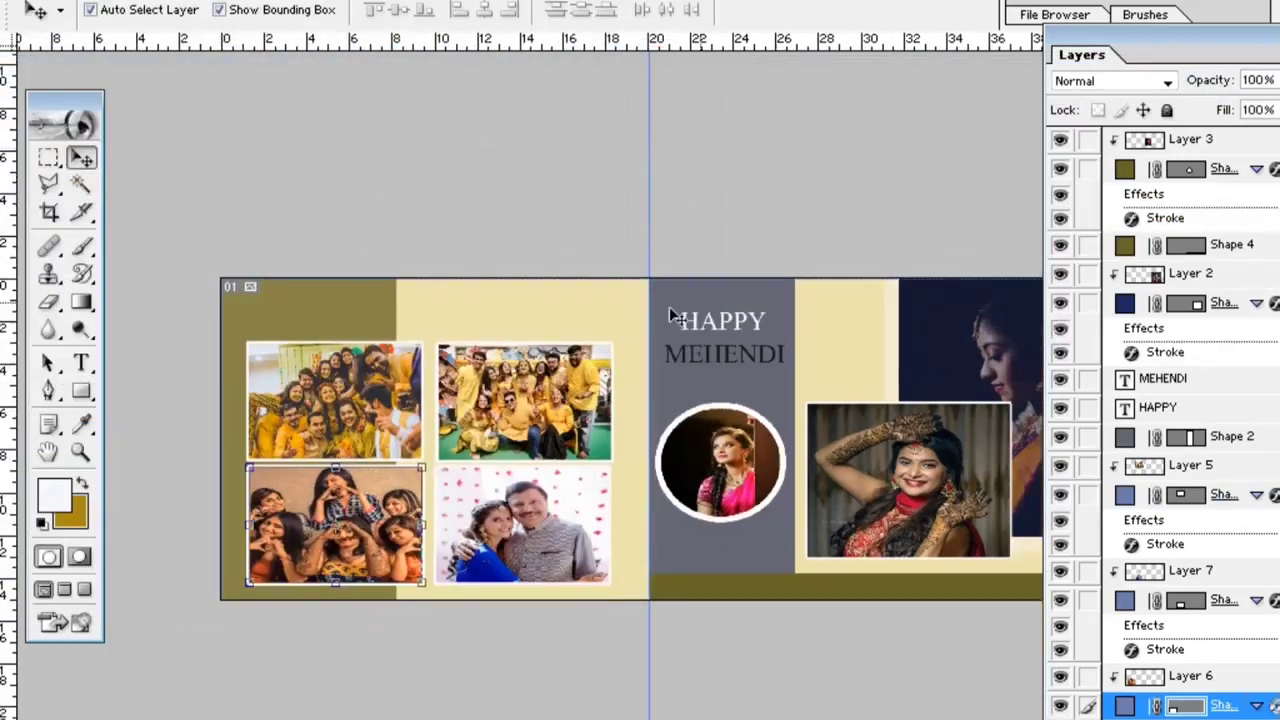
{"action": "left_click_drag", "start_coordinate": [1239, 42], "coordinate": [1110, 87]}
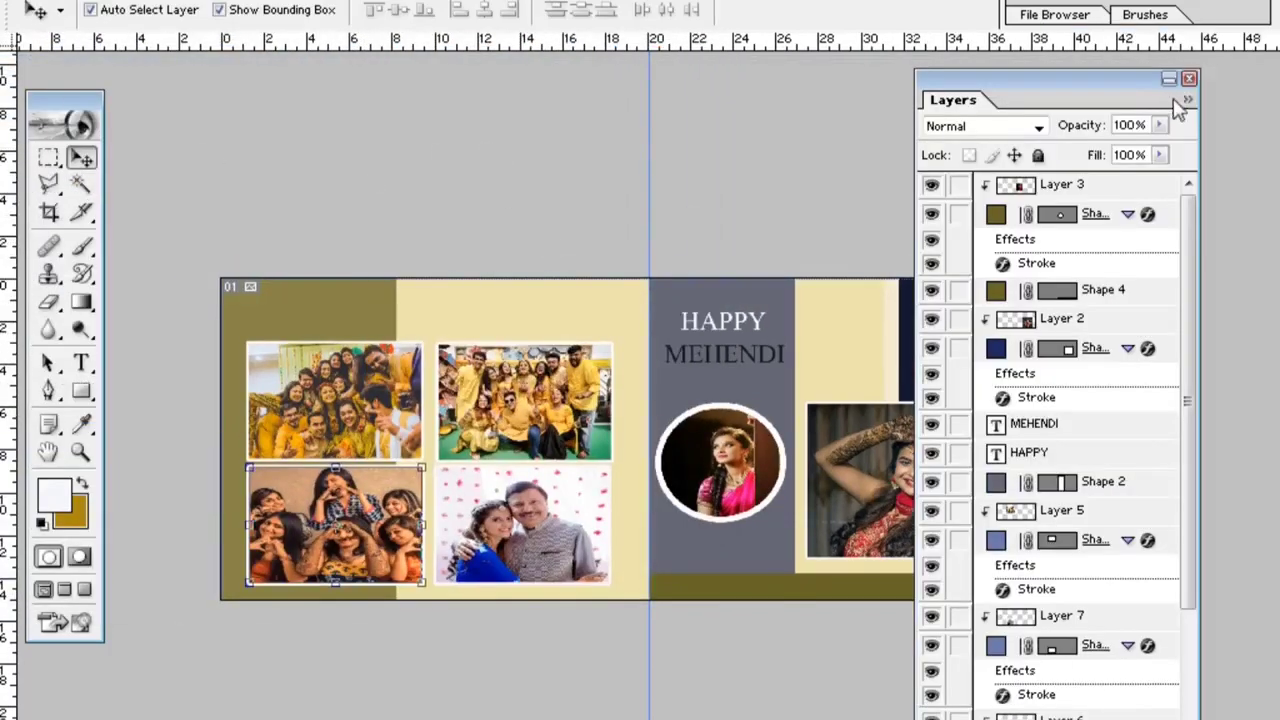
{"action": "left_click", "coordinate": [1188, 79]}
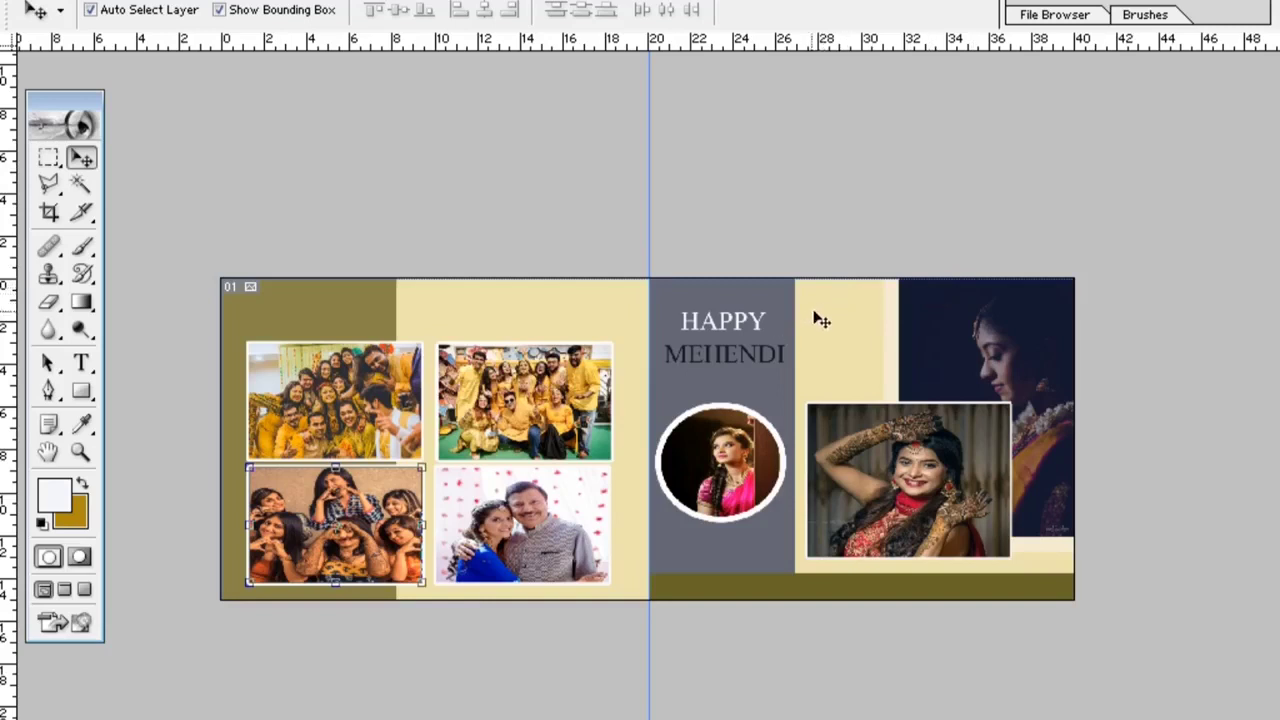
- Nudge the shape framing the large hennaed woman's photo, directly below Layer 2, slightly left and down towards the grey and olive blocks
{"action": "left_click", "coordinate": [965, 495]}
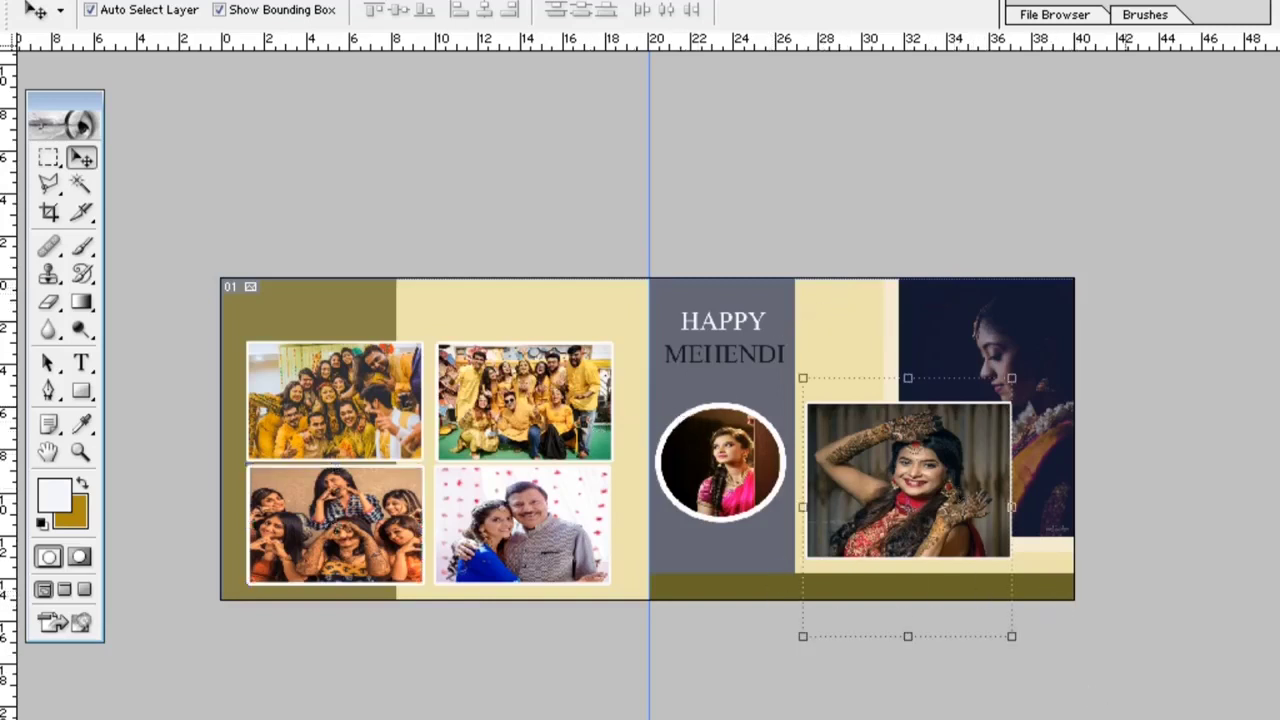
{"action": "key", "text": "F7"}
{"action": "left_click", "coordinate": [1097, 241]}
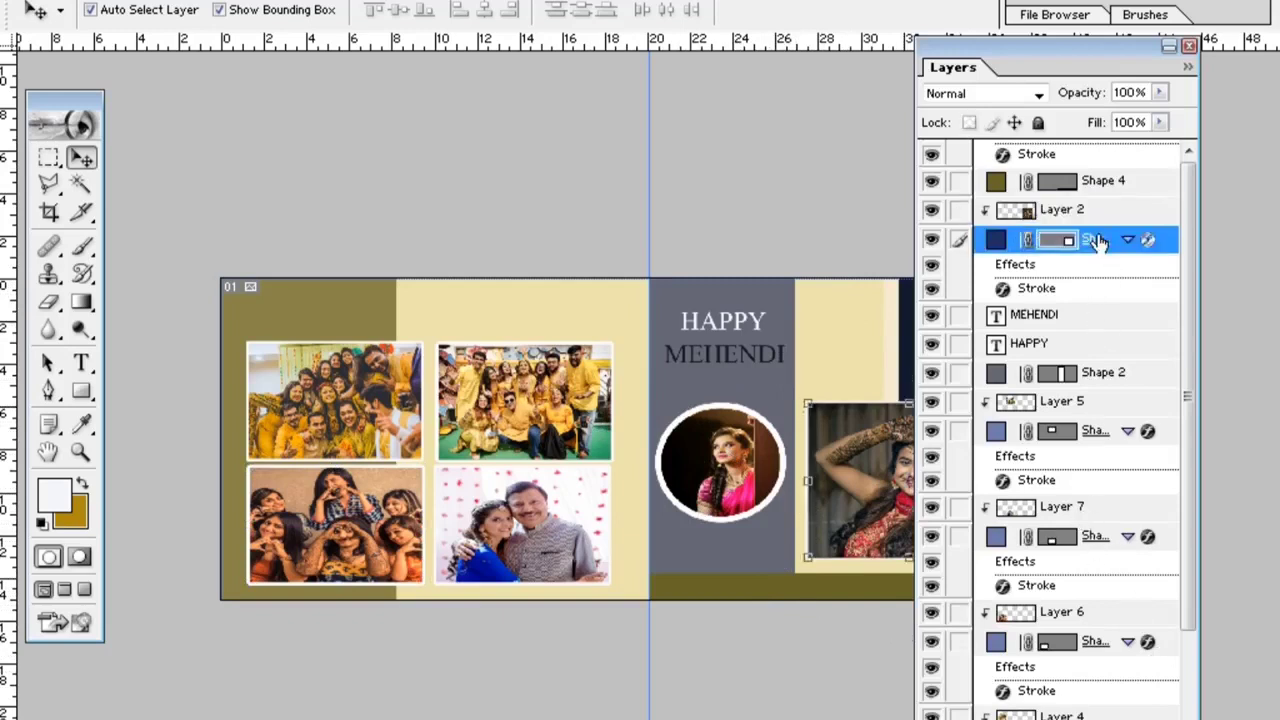
{"action": "key", "text": "Left"}
{"action": "key", "text": "Left"}
{"action": "key", "text": "Left"}
{"action": "key", "text": "Left"}
{"action": "key", "text": "Left"}
{"action": "key", "text": "Left"}
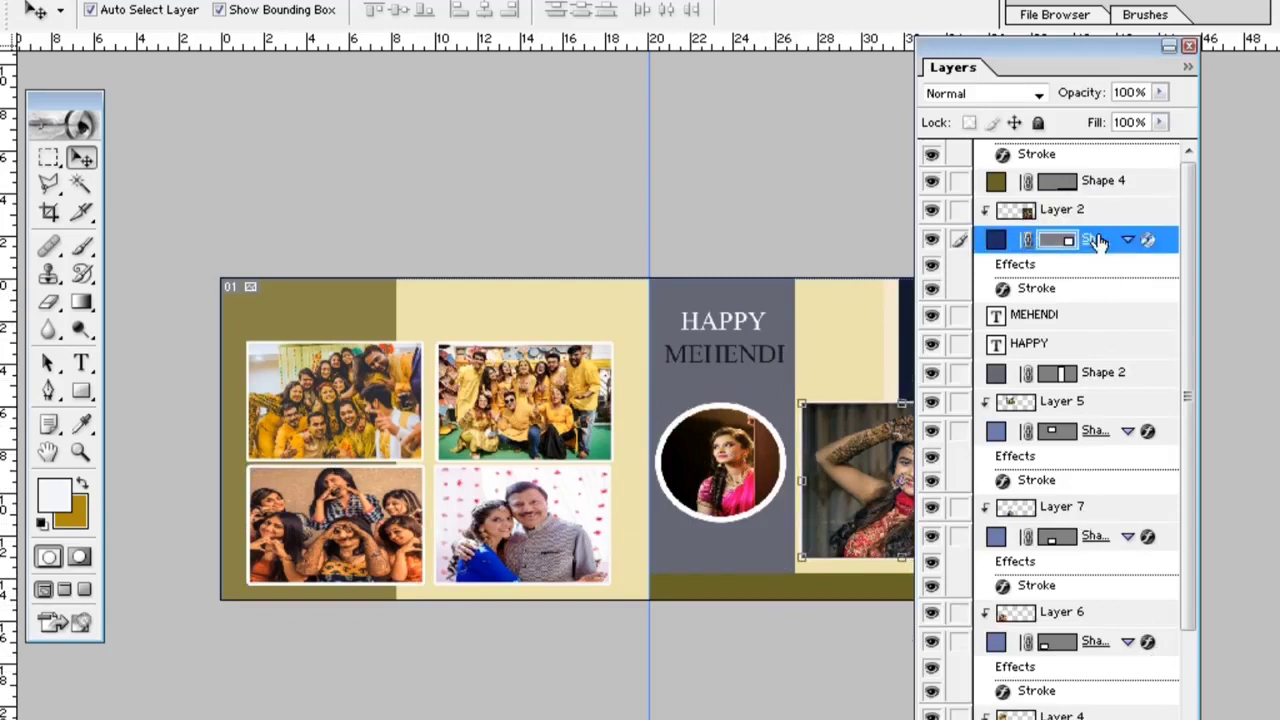
{"action": "key", "text": "Down"}
{"action": "key", "text": "Down"}
{"action": "key", "text": "Down"}
{"action": "key", "text": "Down"}
{"action": "key", "text": "Down"}
{"action": "key", "text": "Down"}
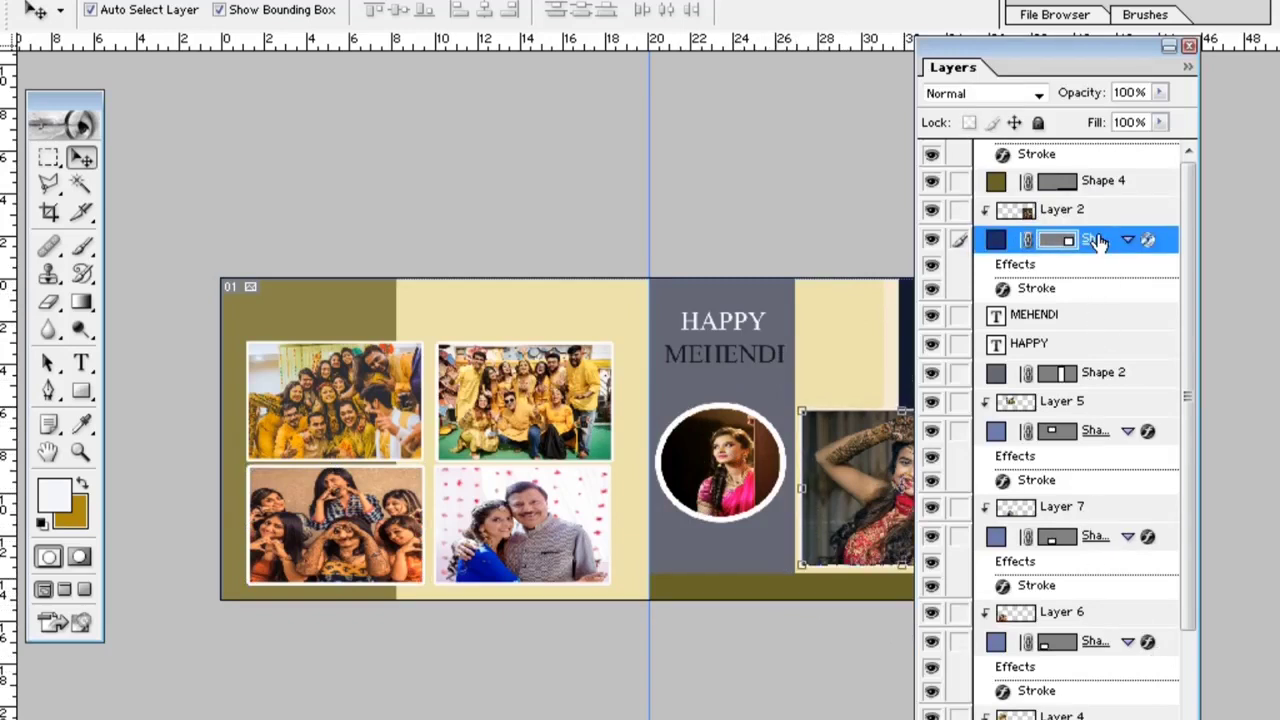
{"action": "left_click", "coordinate": [1189, 46]}
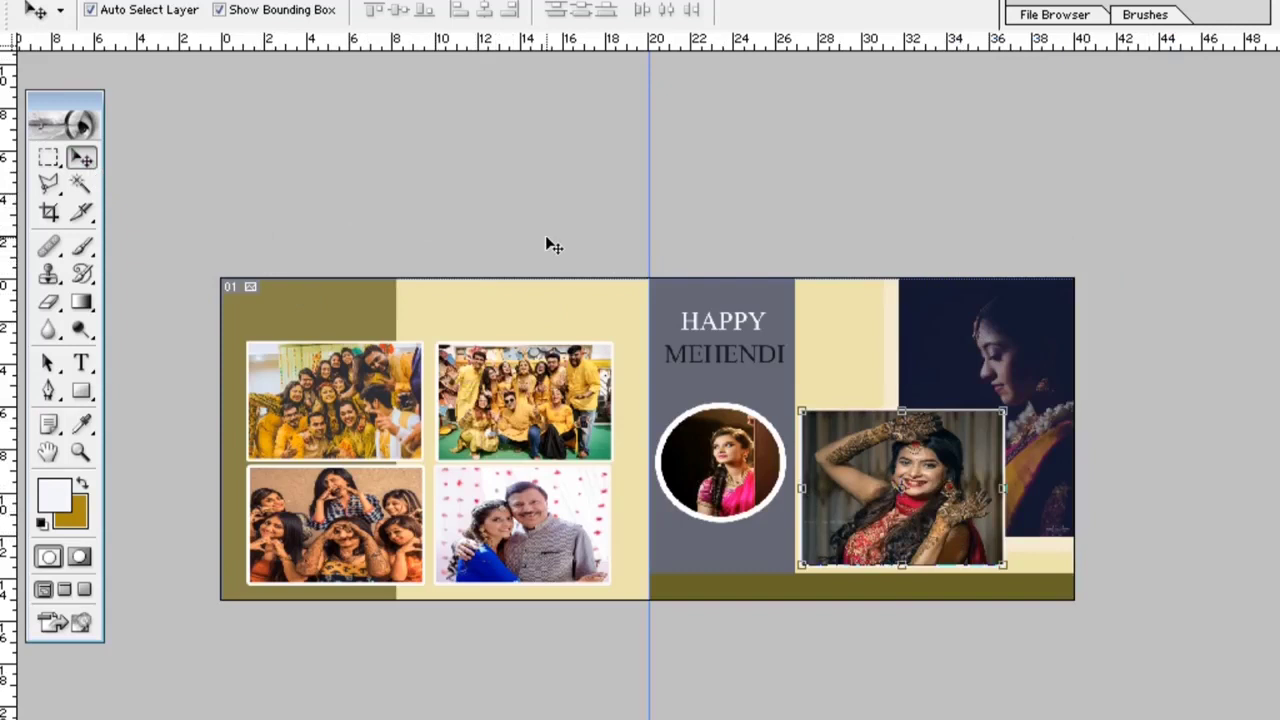
{"action": "left_click", "coordinate": [351, 316]}
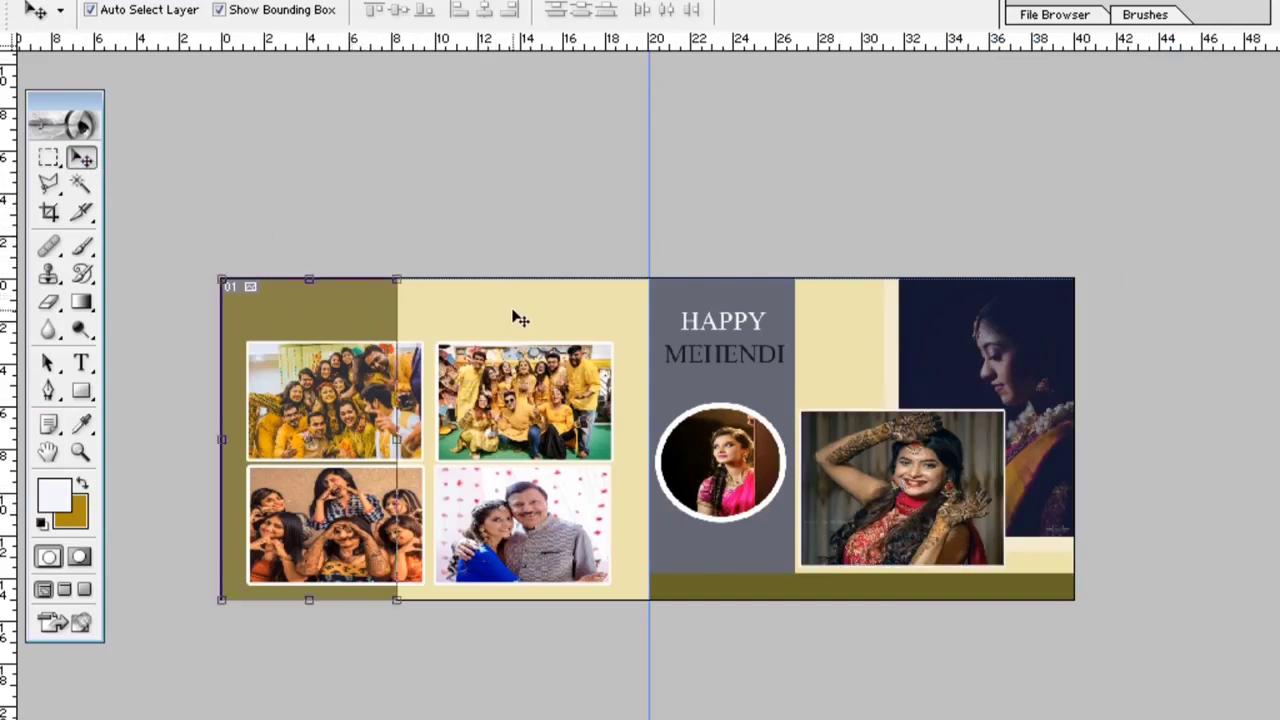